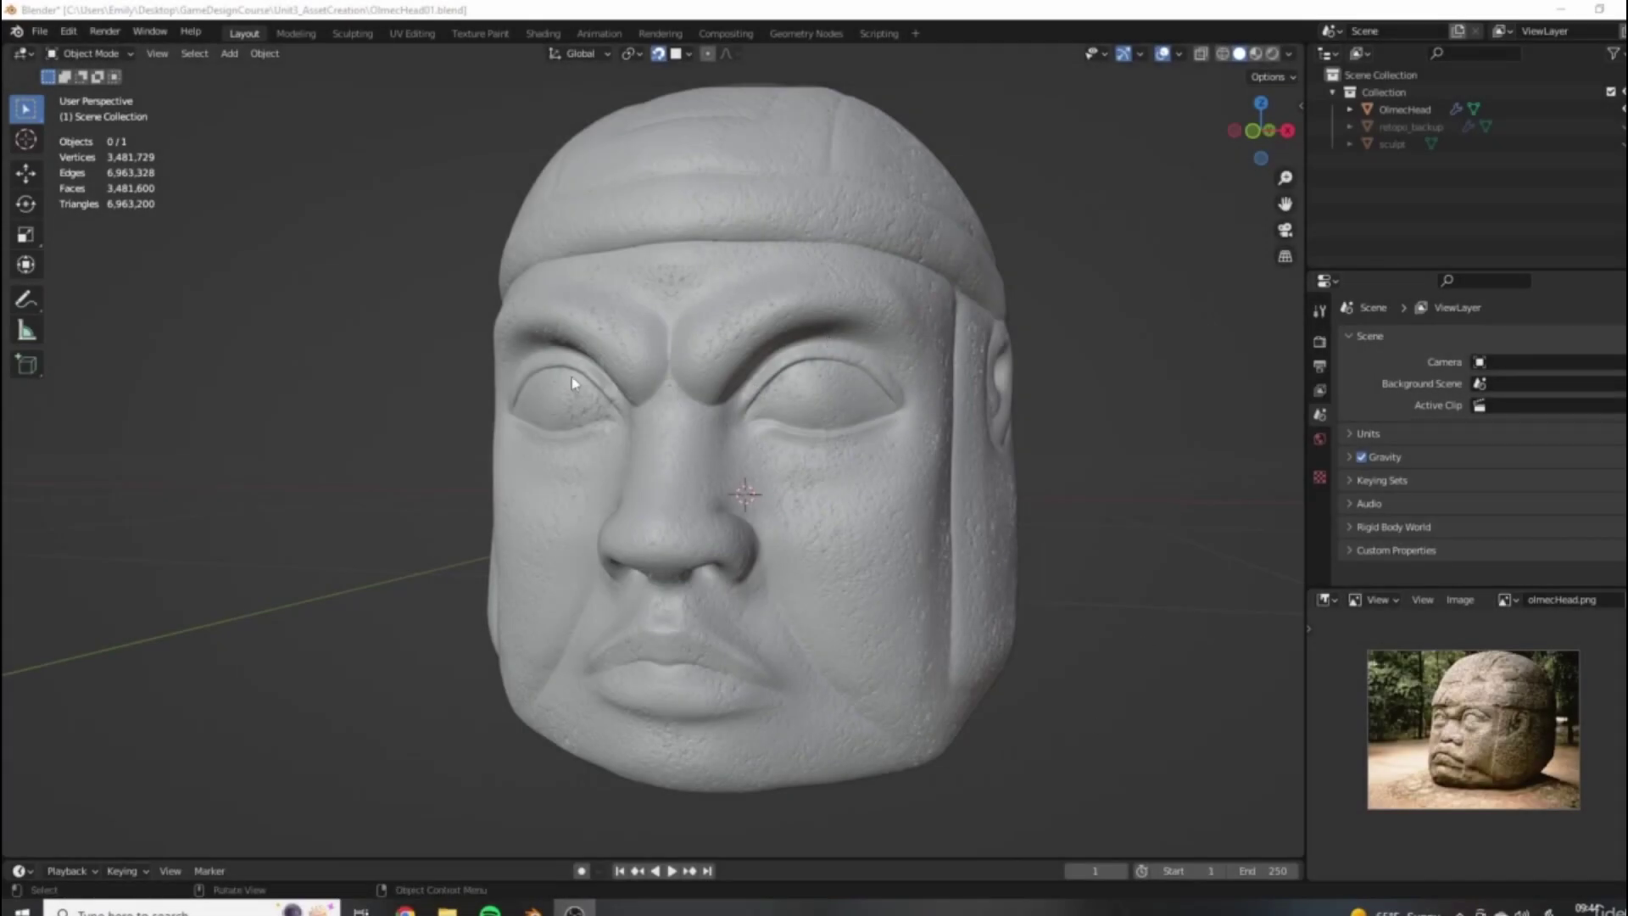
Examine the sculpted stone head's face and surface detail from several angles and distances.
scroll(861, 539, up, 2)
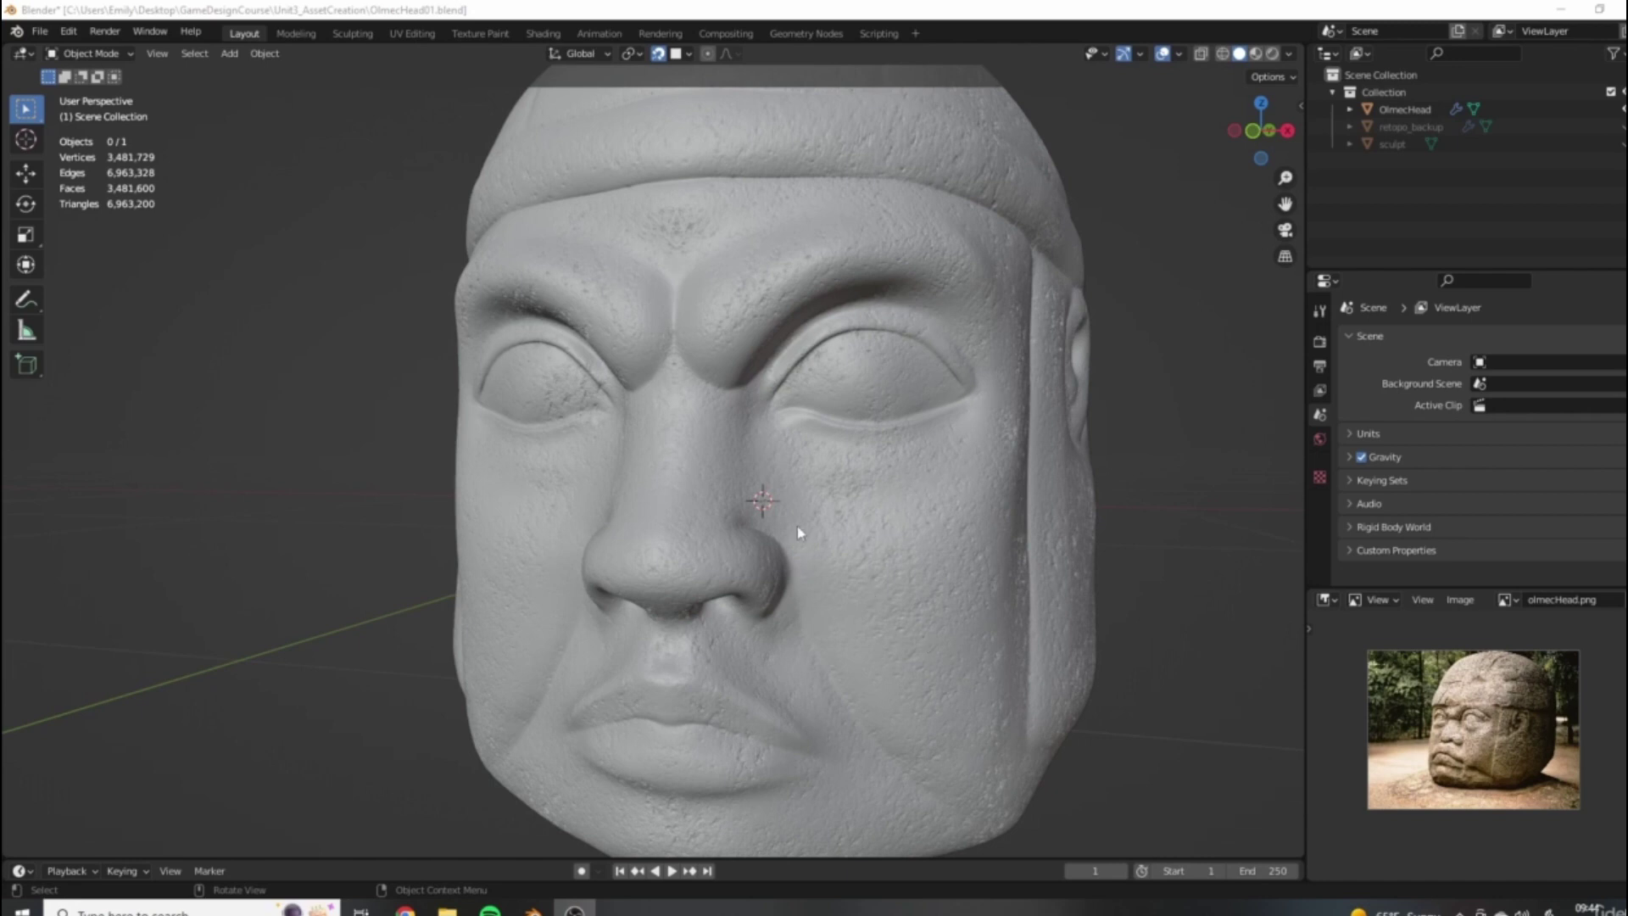
scroll(755, 496, down, 2)
mouse_move(973, 480)
middle_down()
mouse_move(653, 472)
mouse_move(930, 483)
mouse_move(746, 462)
mouse_move(806, 459)
middle_up()
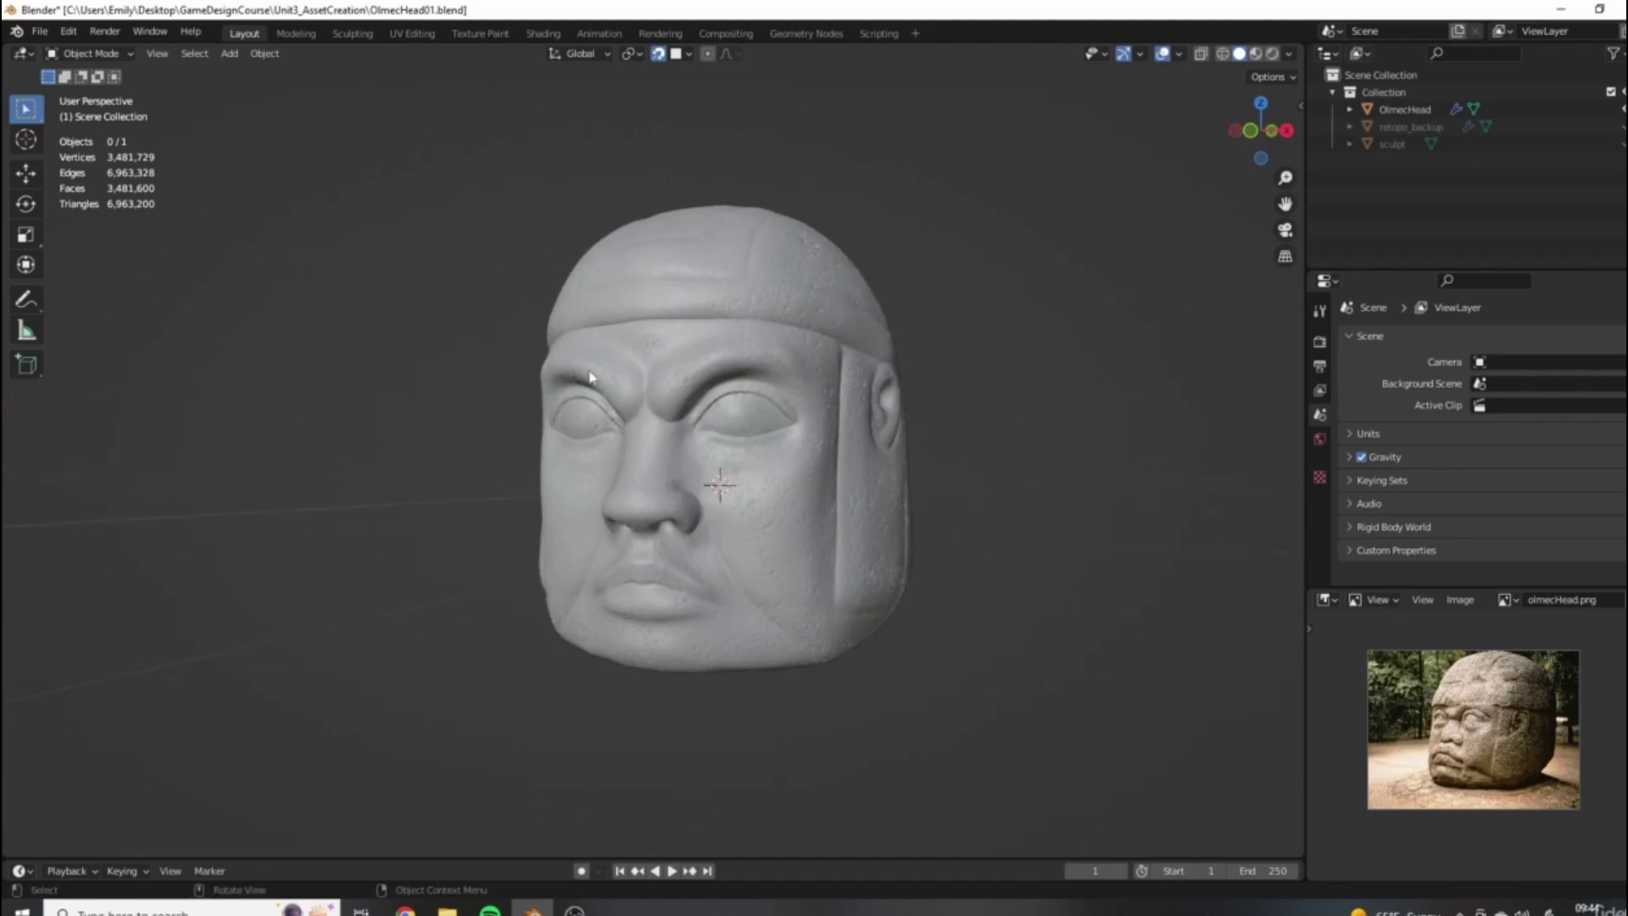
scroll(746, 488, up, 3)
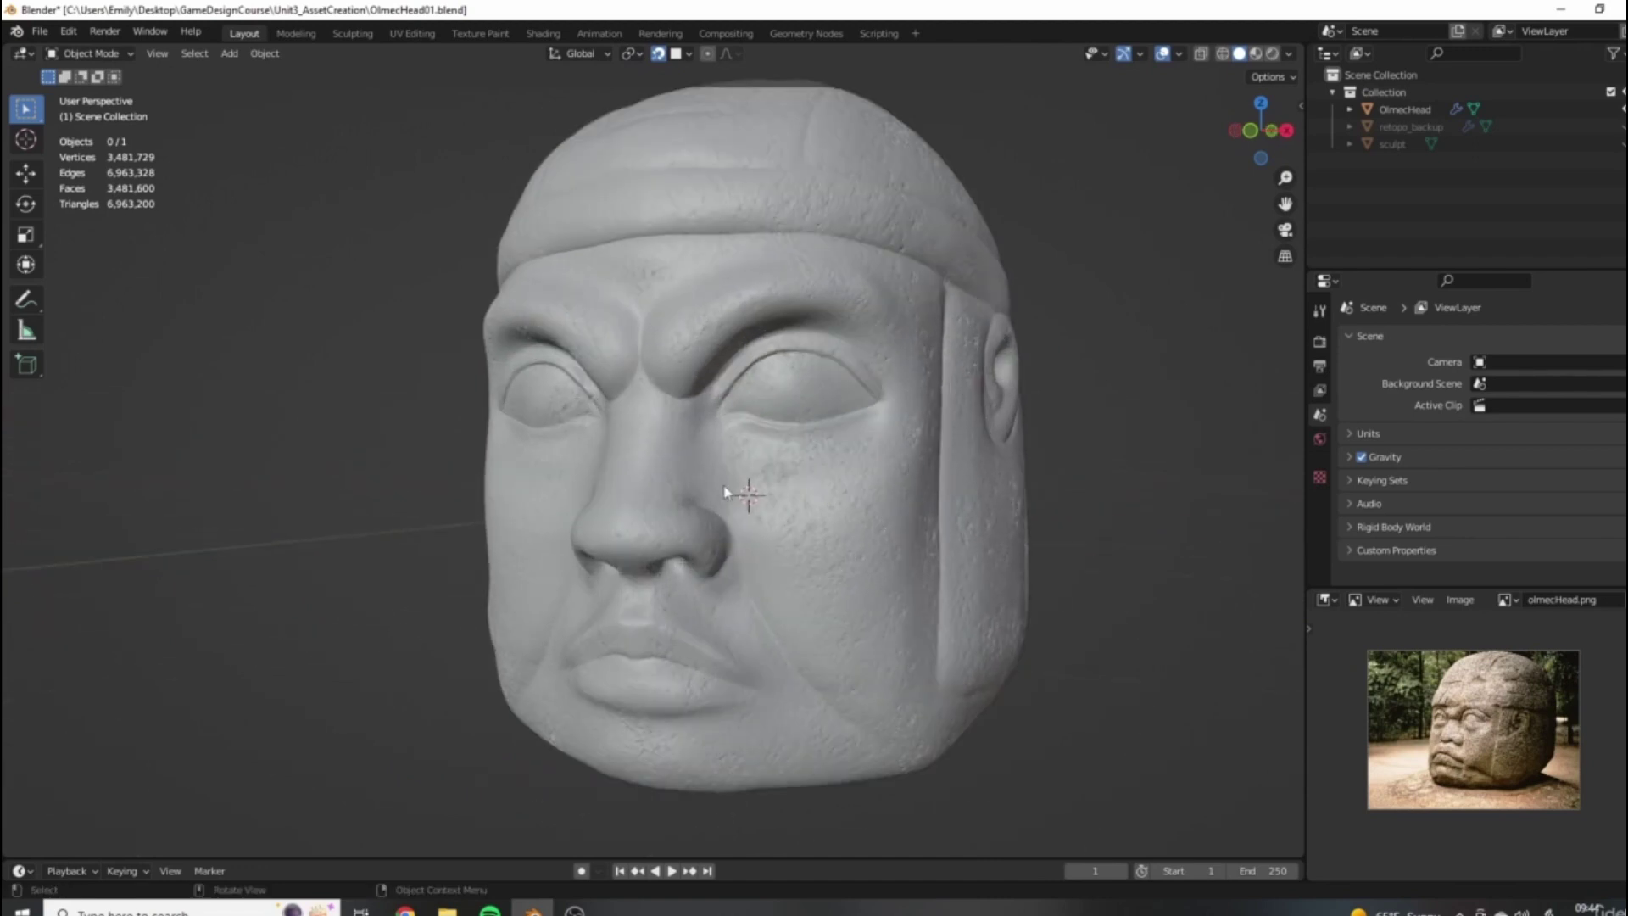
middle_drag(673, 472, 661, 352)
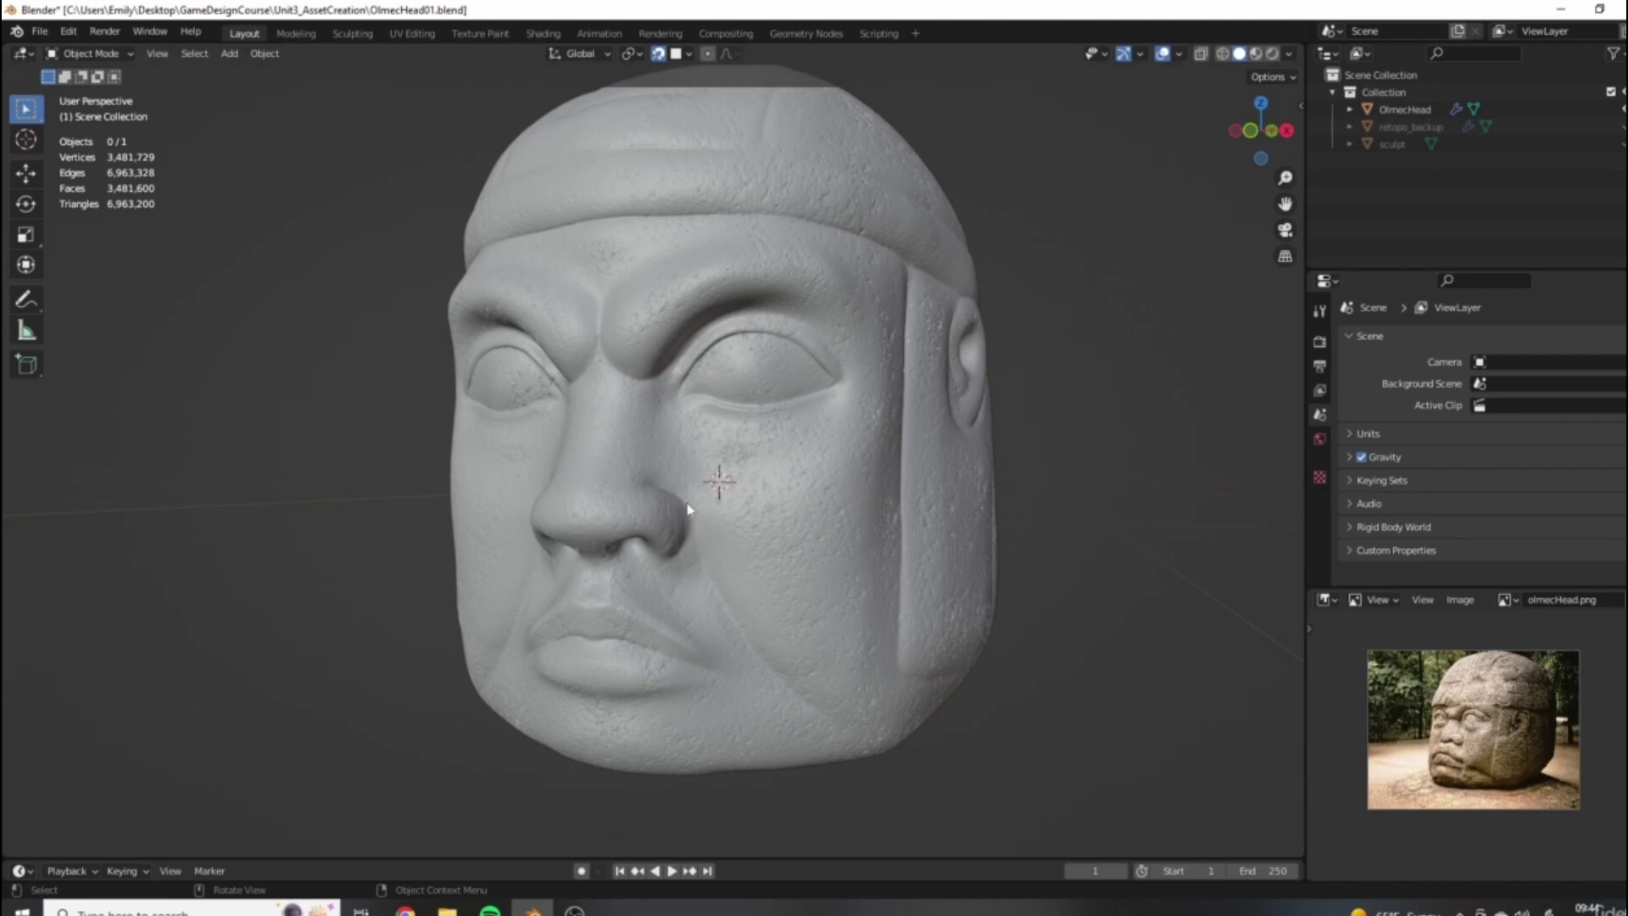
middle_drag(687, 504, 763, 280)
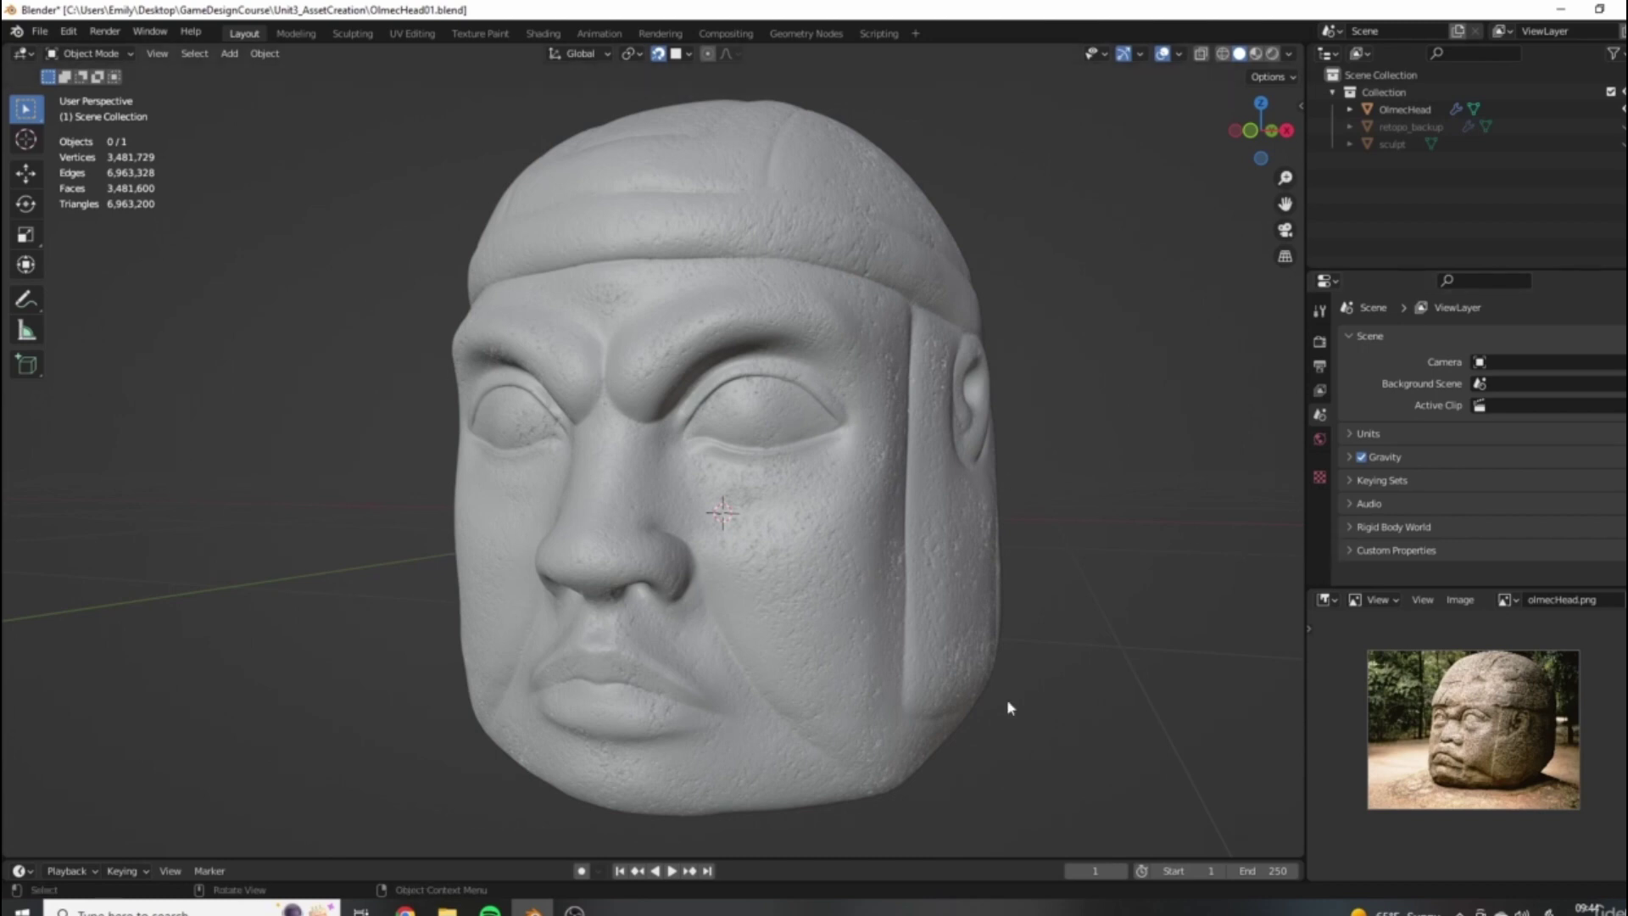
shift+middle_drag(901, 555, 981, 534)
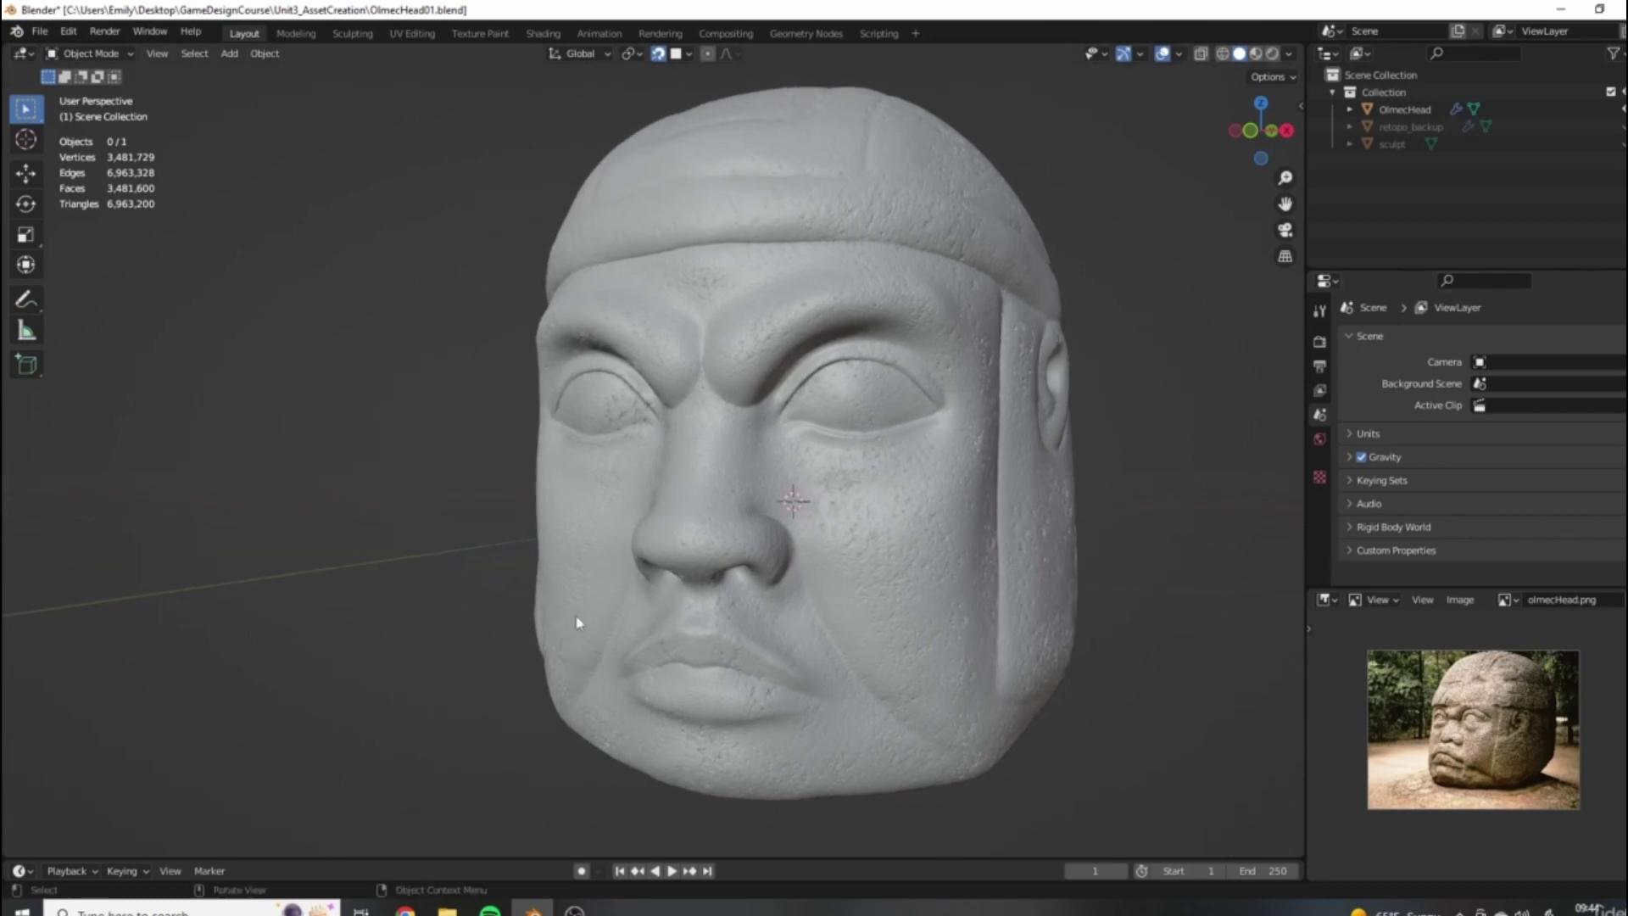
shift+middle_drag(1098, 593, 1051, 606)
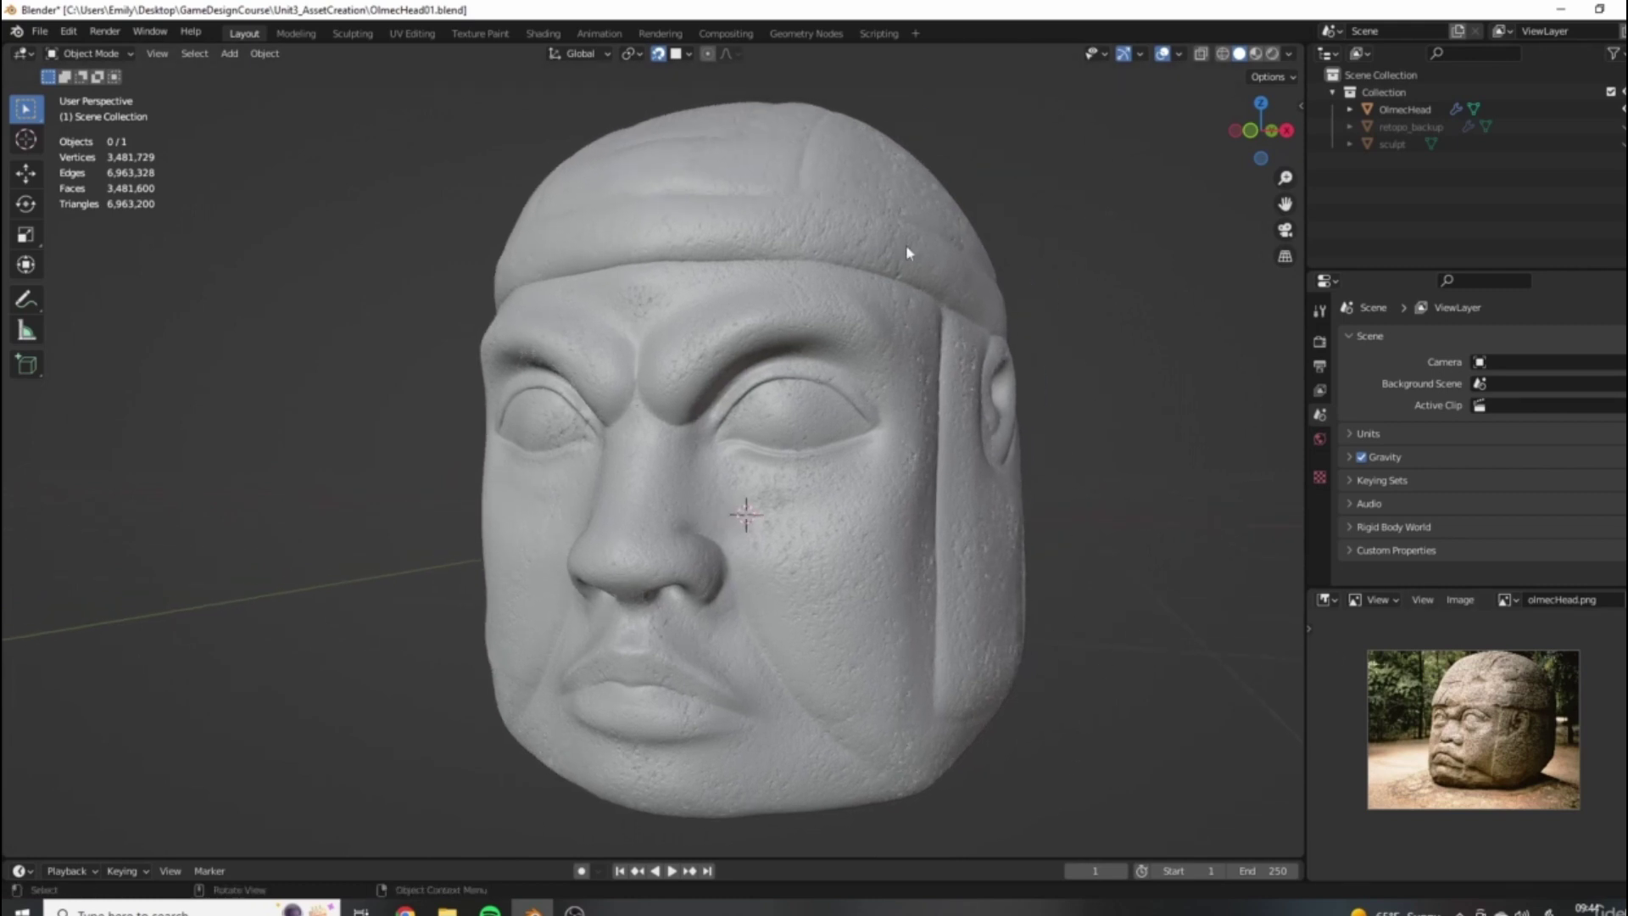
Switch to the UV Editing workspace and widen the UV editor area beside the 3D view.
click(412, 33)
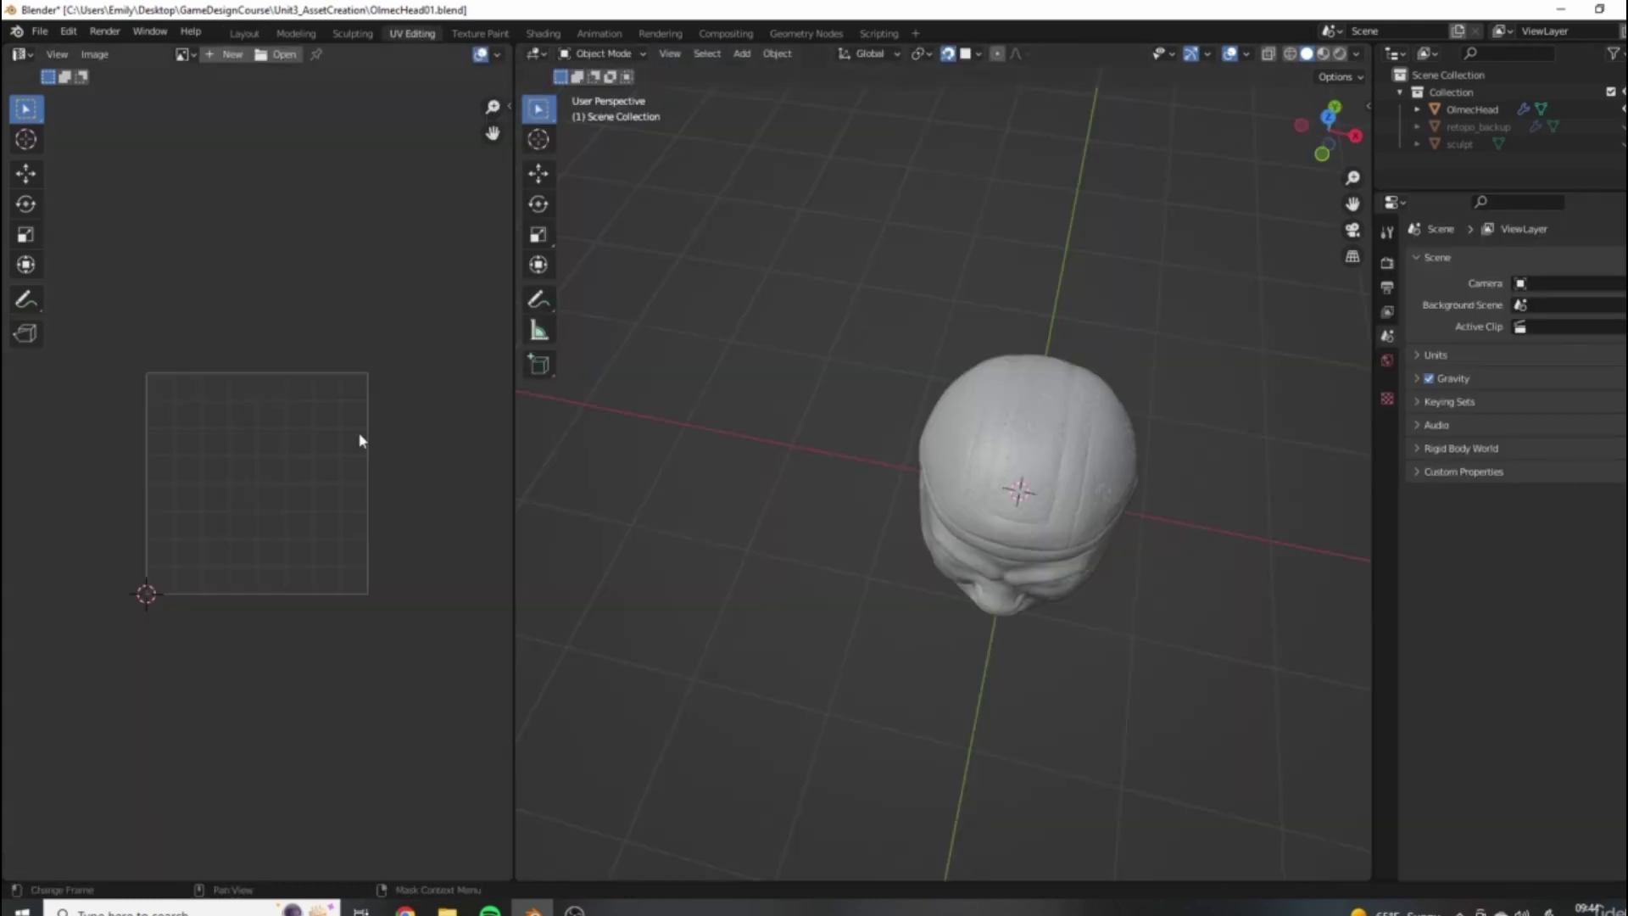
middle_drag(1024, 515, 1091, 409)
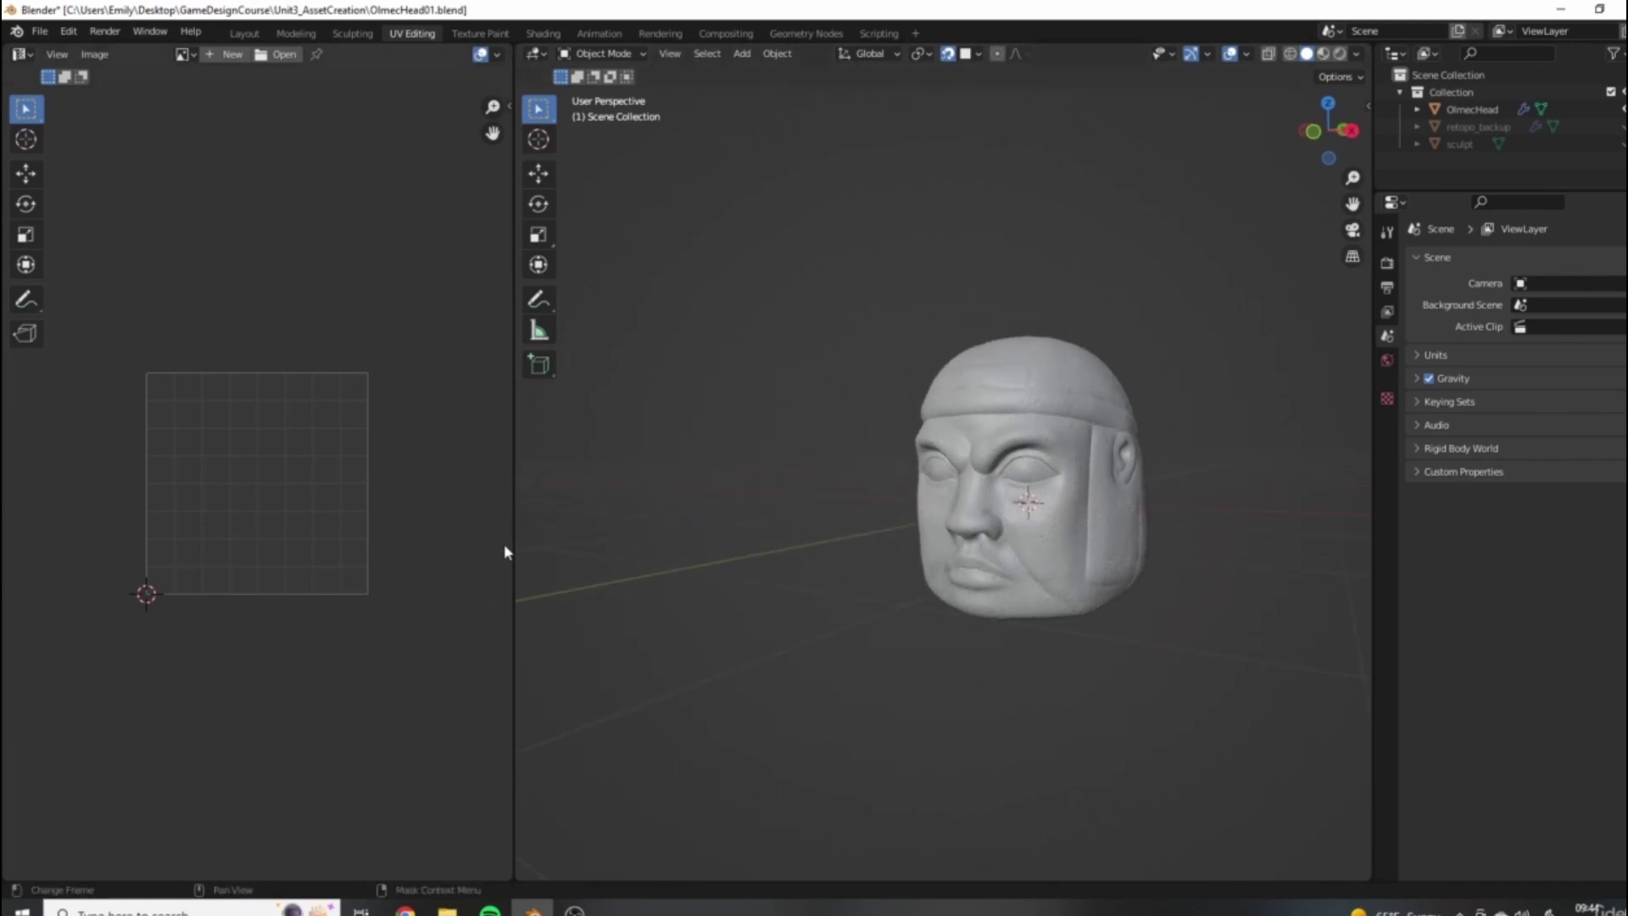
drag(513, 544, 582, 544)
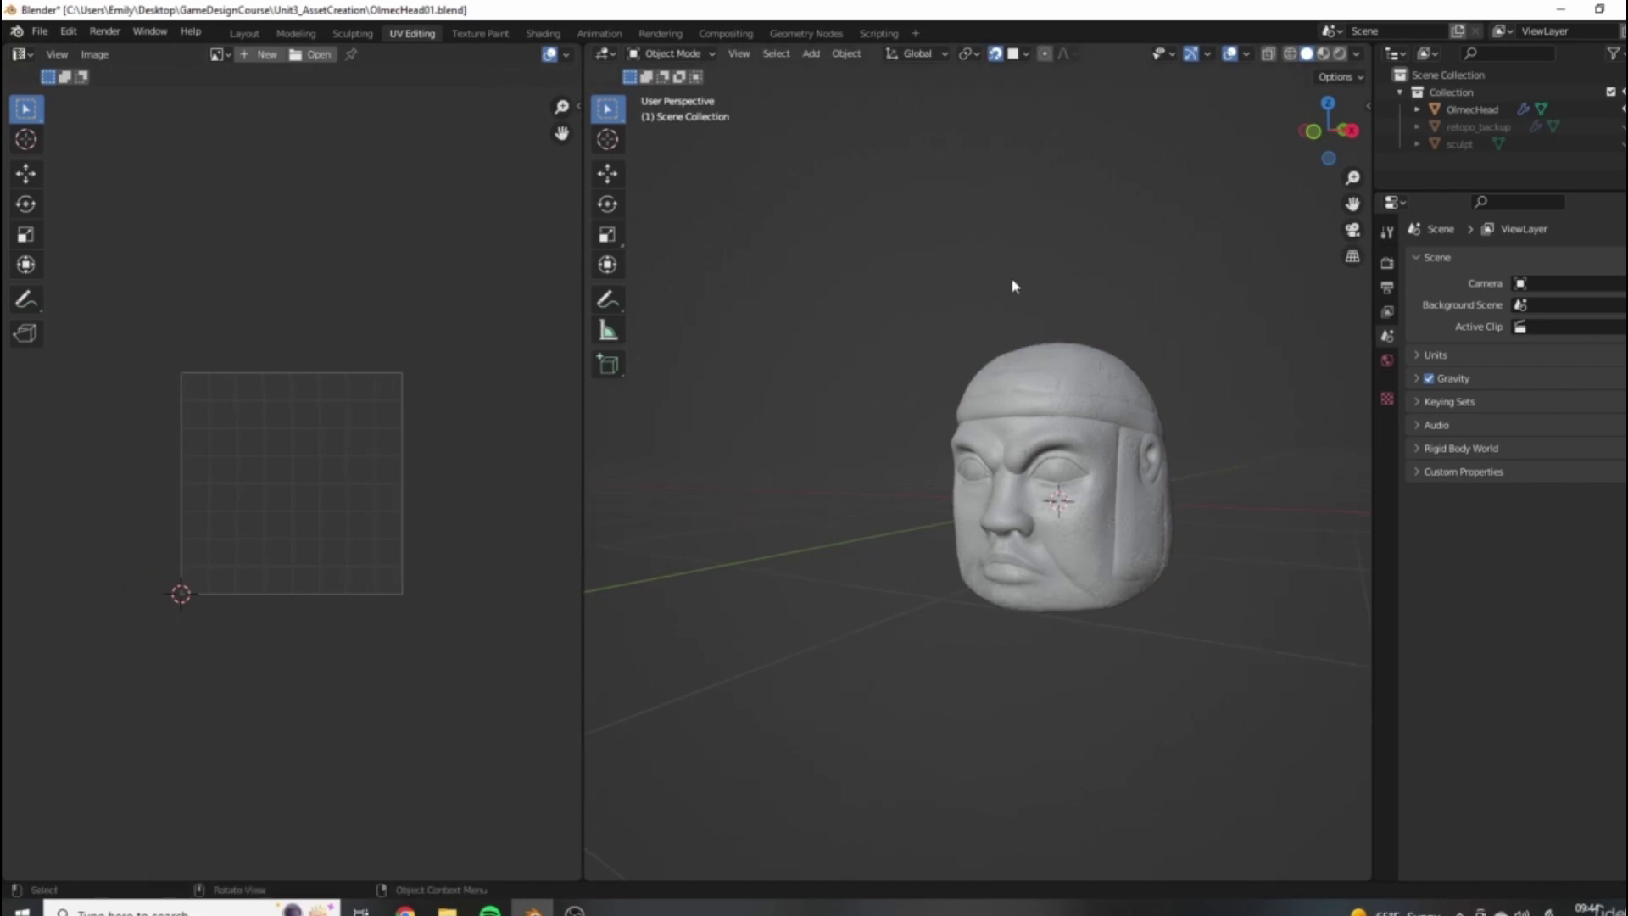
Exclude the head's Collection from the view layer and add a mesh plane at the origin.
click(1610, 93)
middle_drag(1161, 402, 1030, 427)
key(shift+a)
mouse_move(1030, 430)
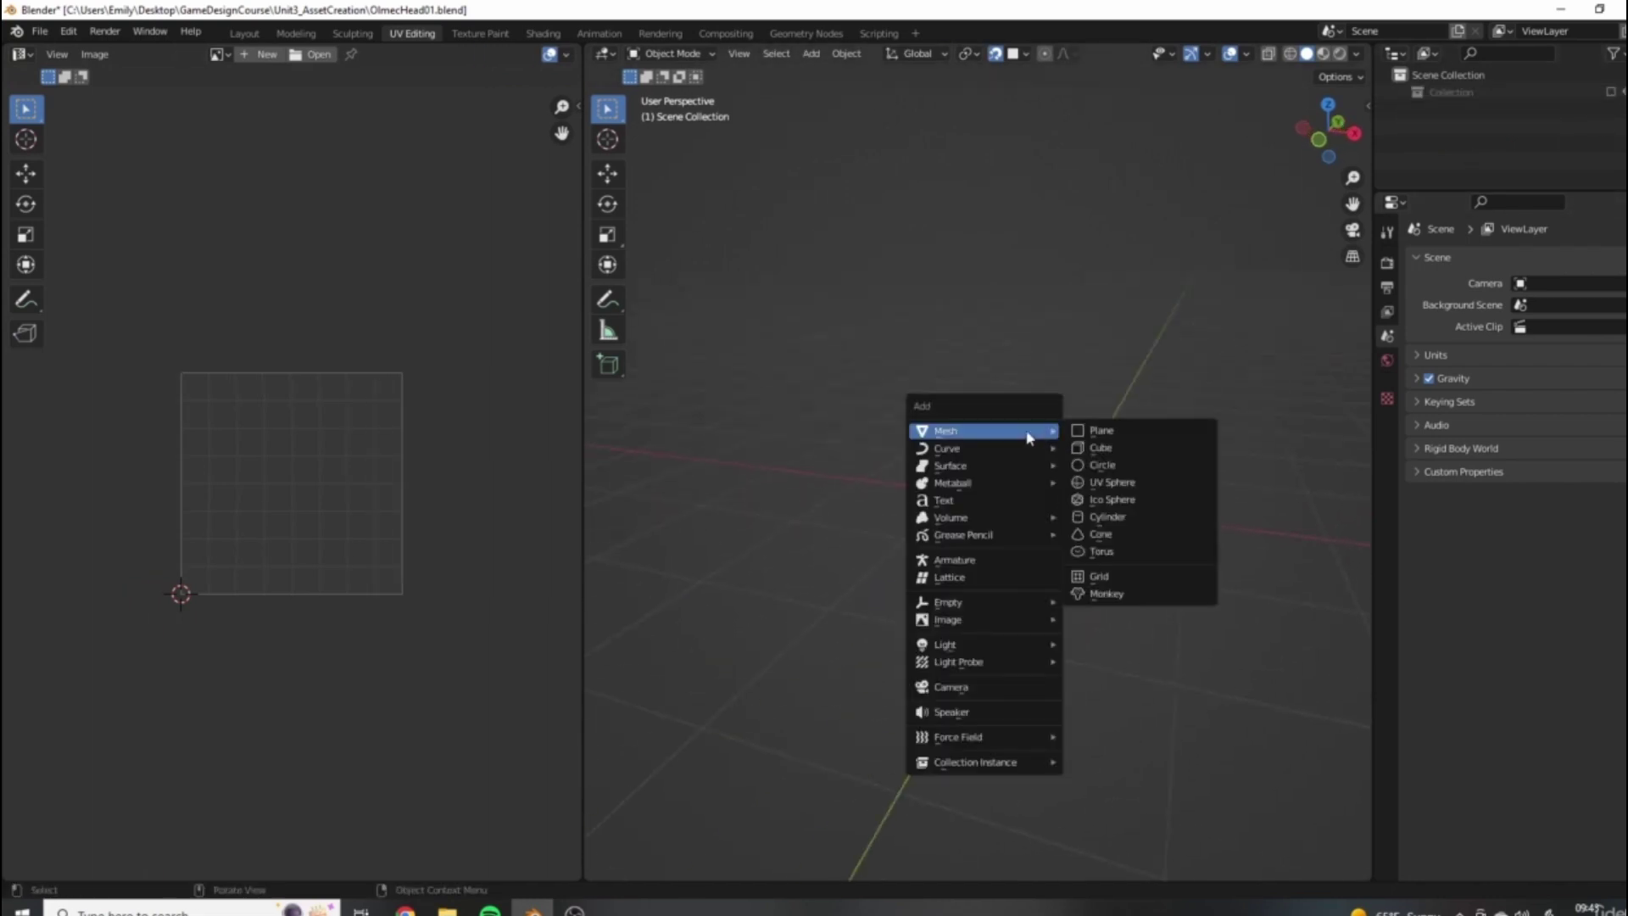
click(1101, 431)
middle_drag(1128, 452, 962, 554)
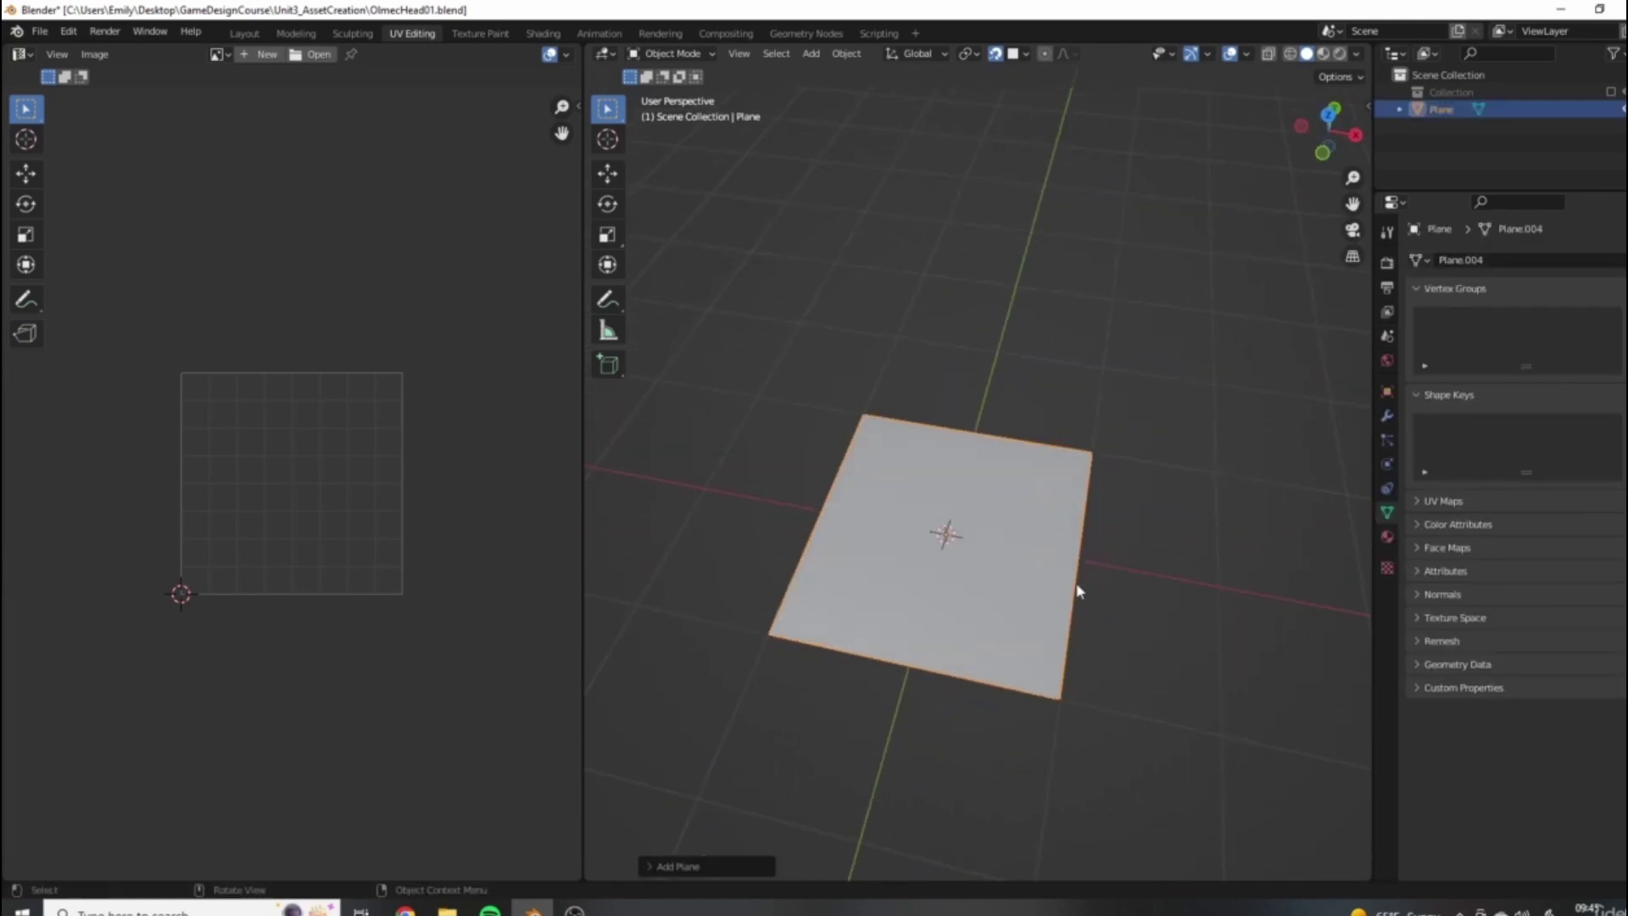
middle_drag(1080, 543, 797, 477)
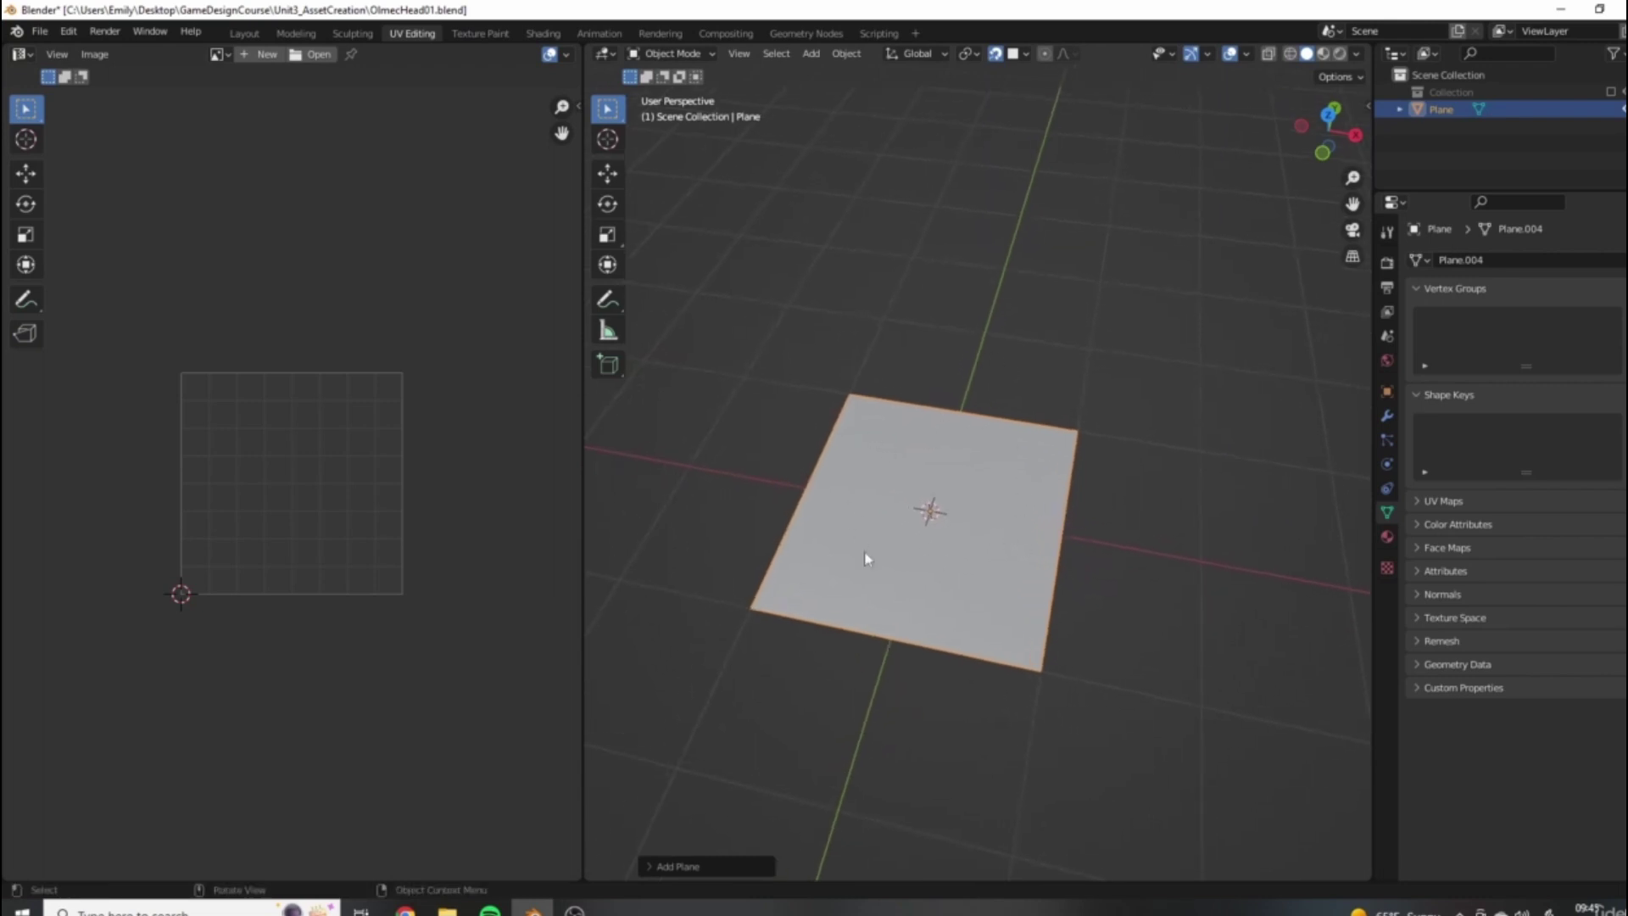
middle_drag(974, 542, 1026, 556)
Enter Edit Mode on the plane with all its geometry selected and compare its UV layout with the 3D face.
key(Tab)
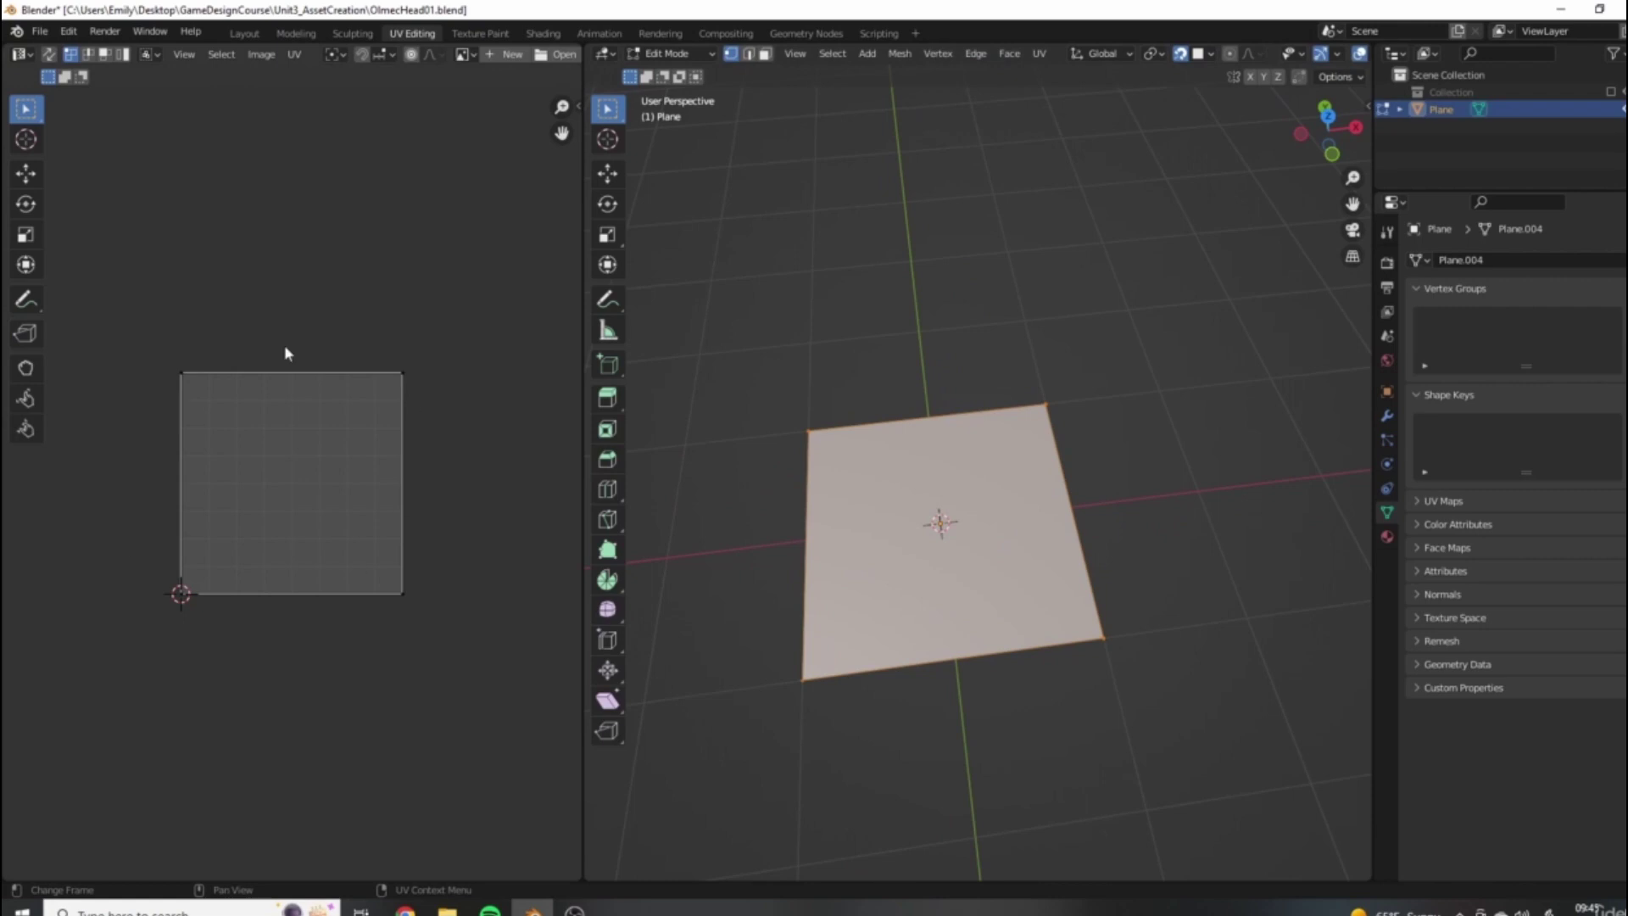
scroll(263, 537, up, 2)
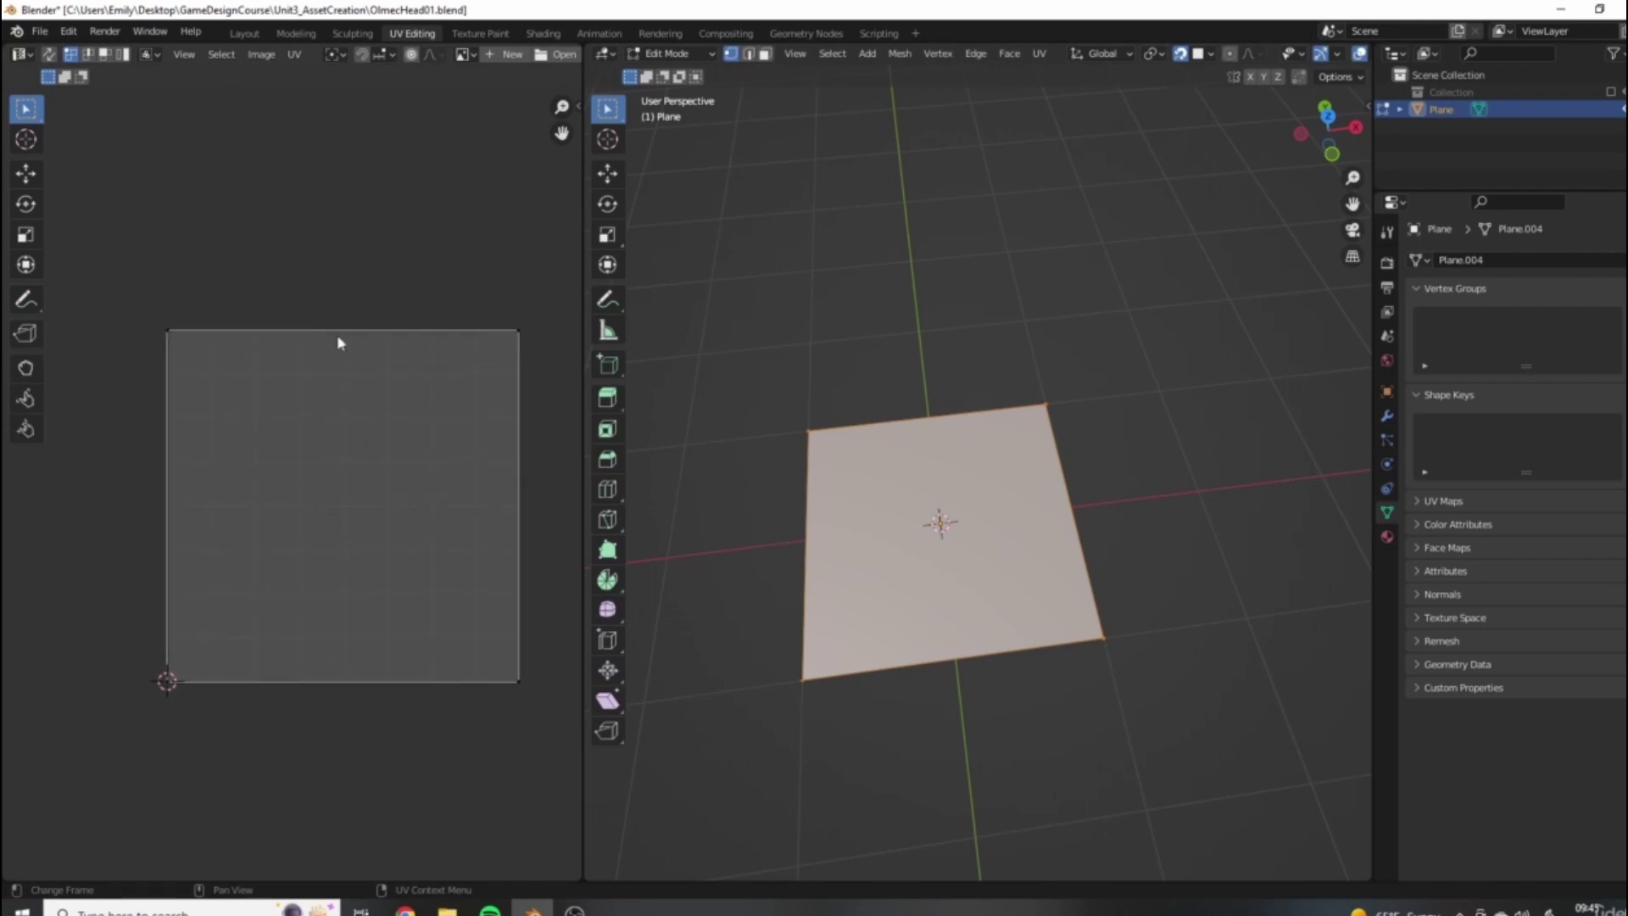
middle_drag(1268, 512, 1123, 407)
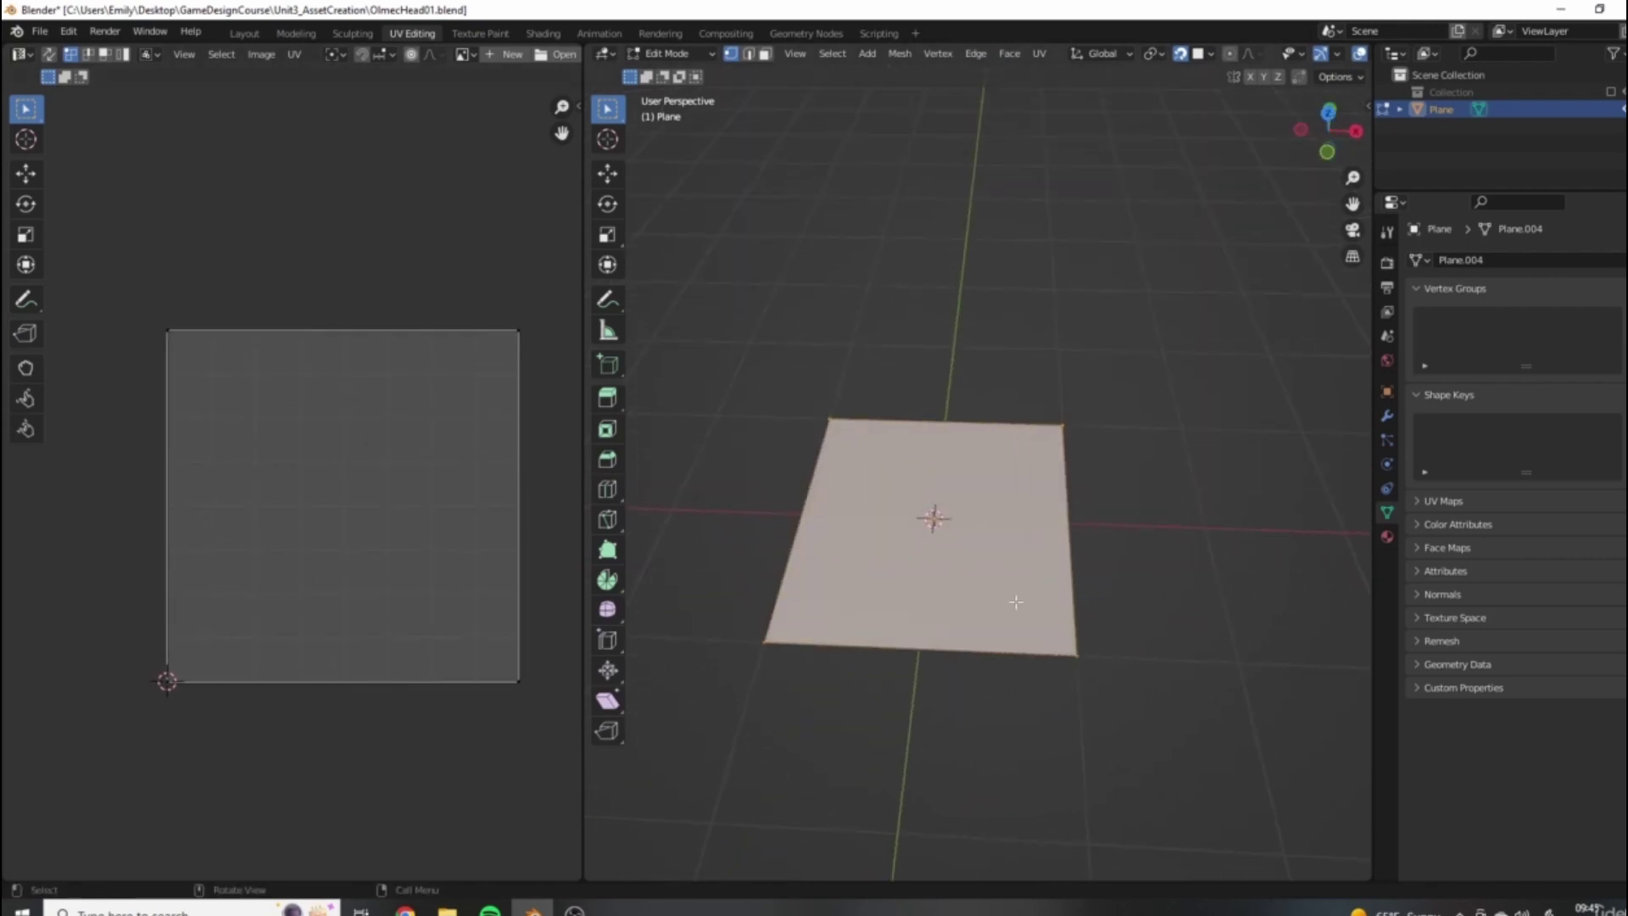
key(a)
mouse_move(933, 343)
middle_down()
mouse_move(1060, 406)
mouse_move(934, 334)
middle_up()
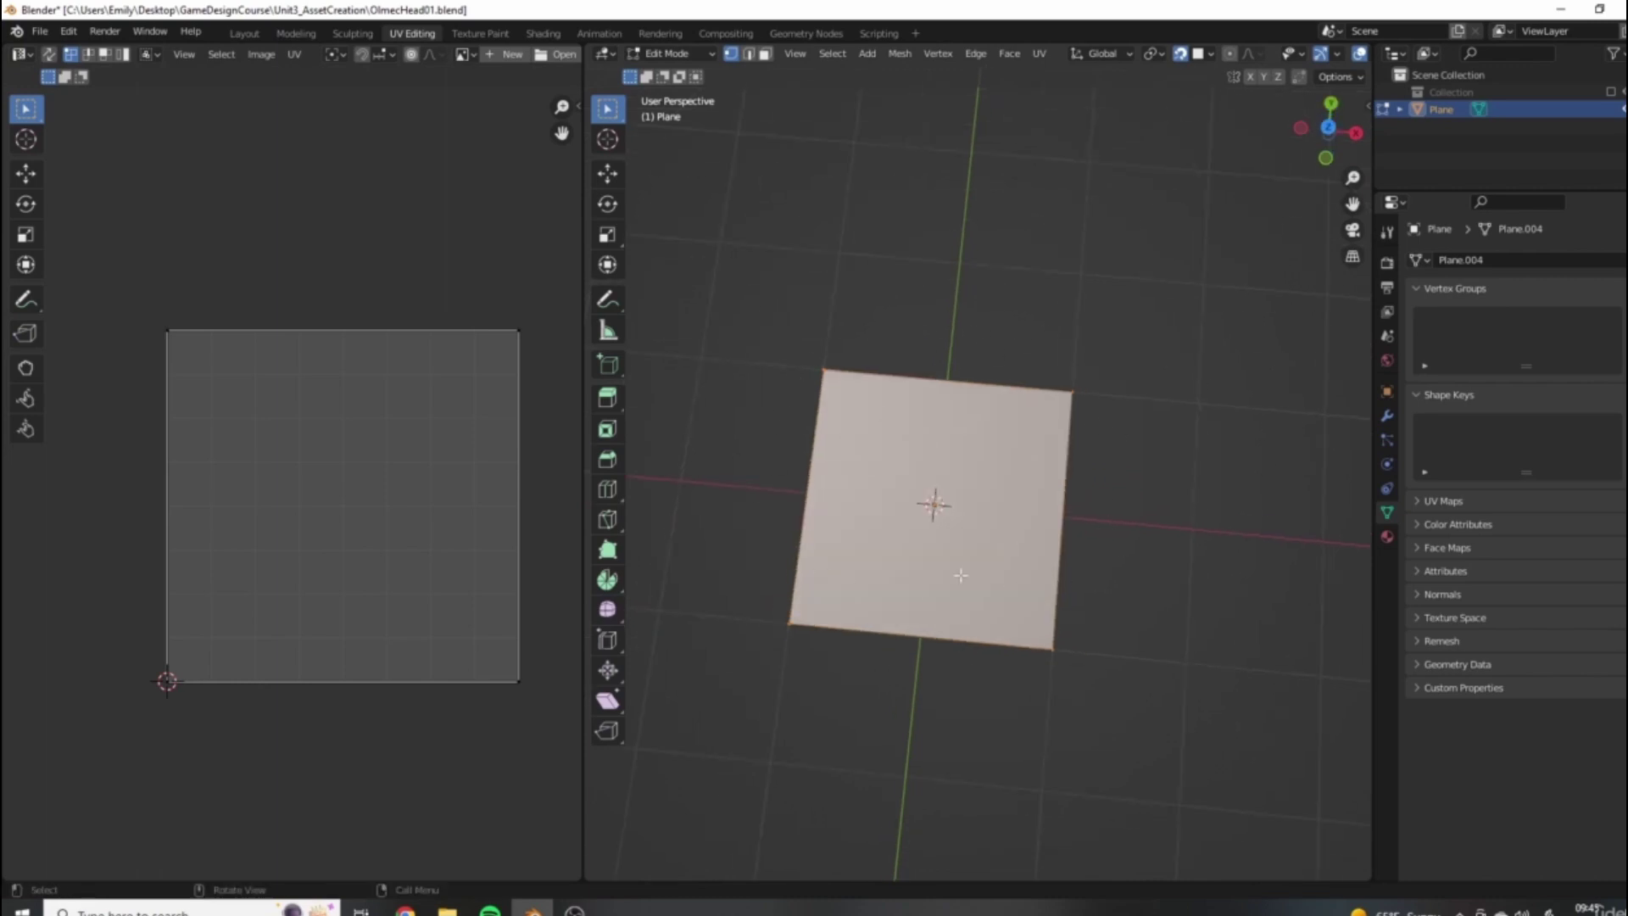
middle_drag(961, 574, 1104, 516)
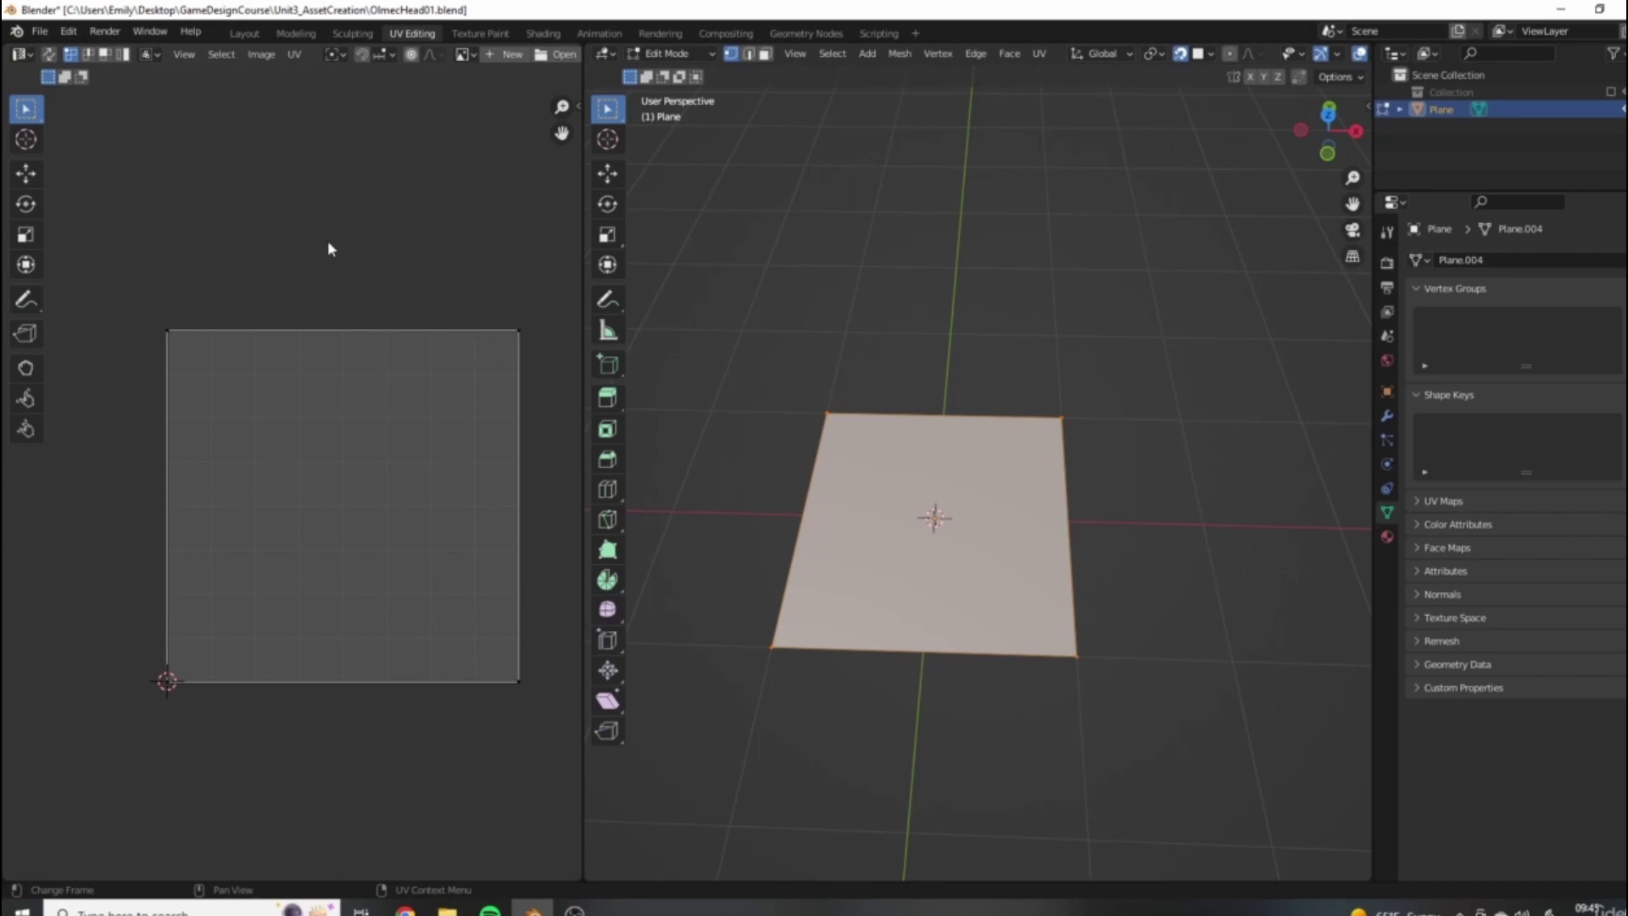
middle_drag(415, 438, 415, 419)
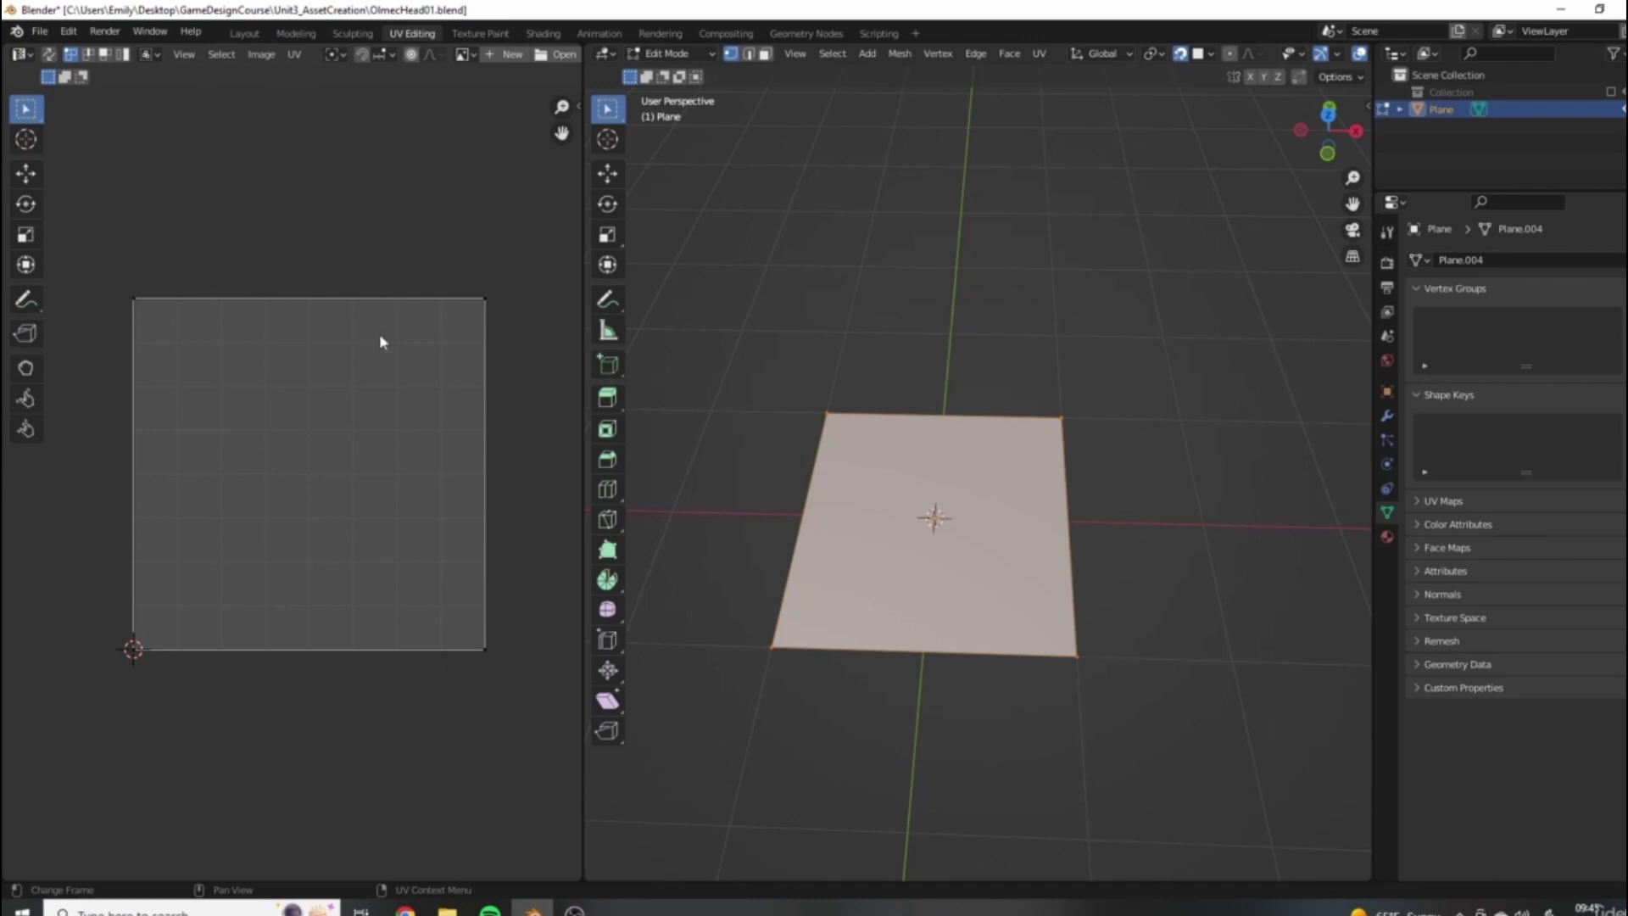
middle_drag(1065, 549, 1007, 534)
Return to Object Mode and delete the demonstration plane.
key(Tab)
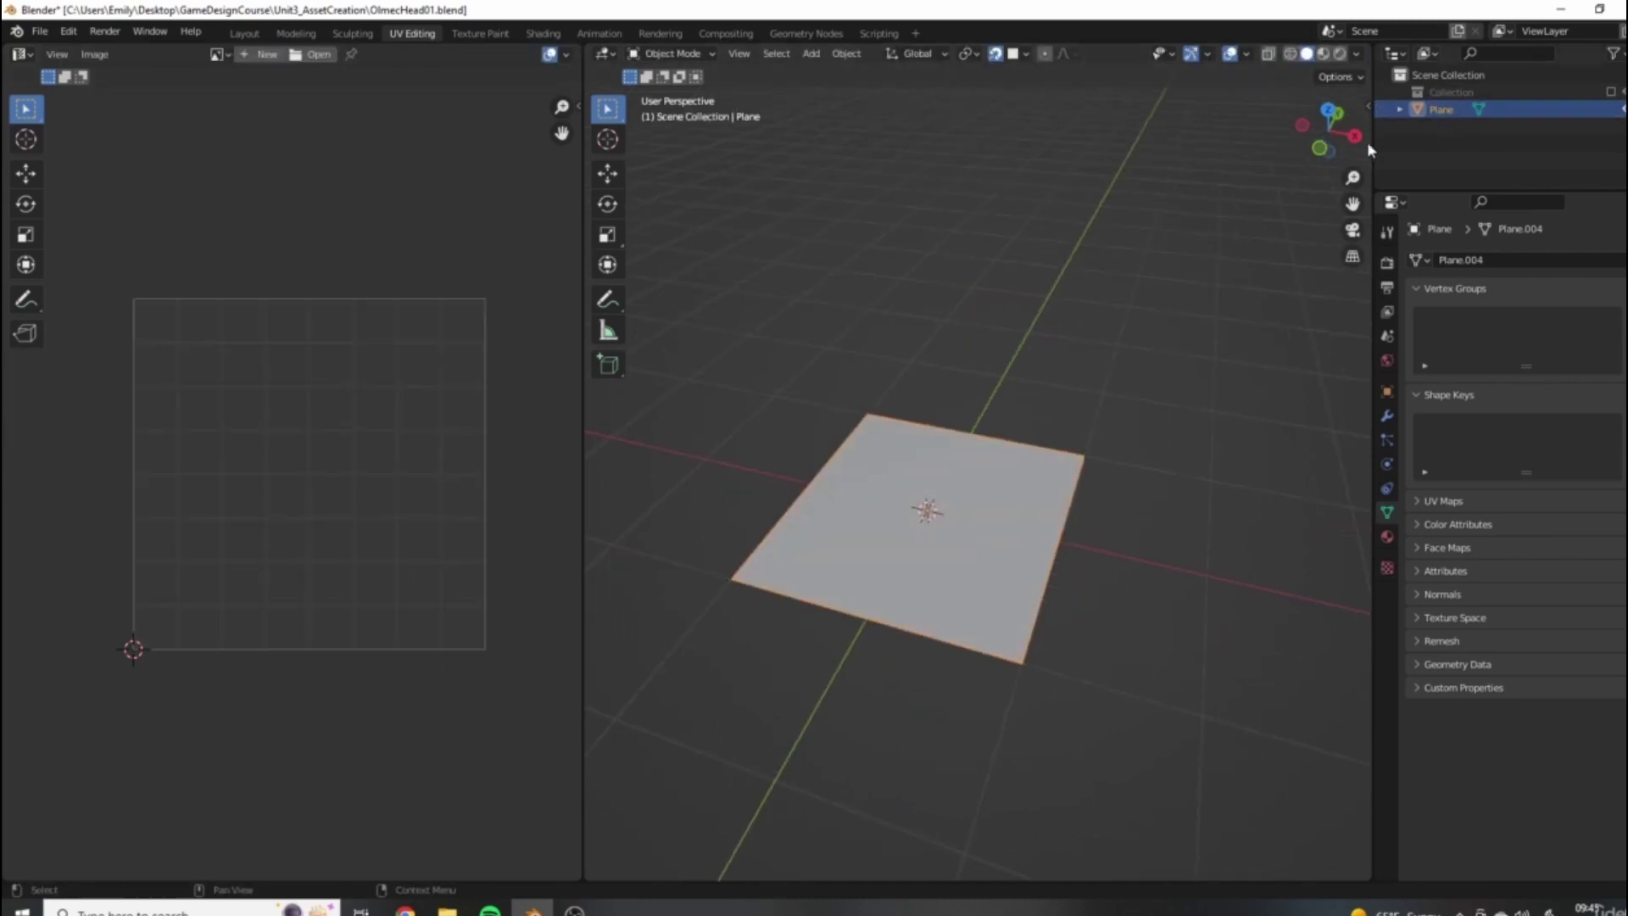
key(x)
click(1013, 549)
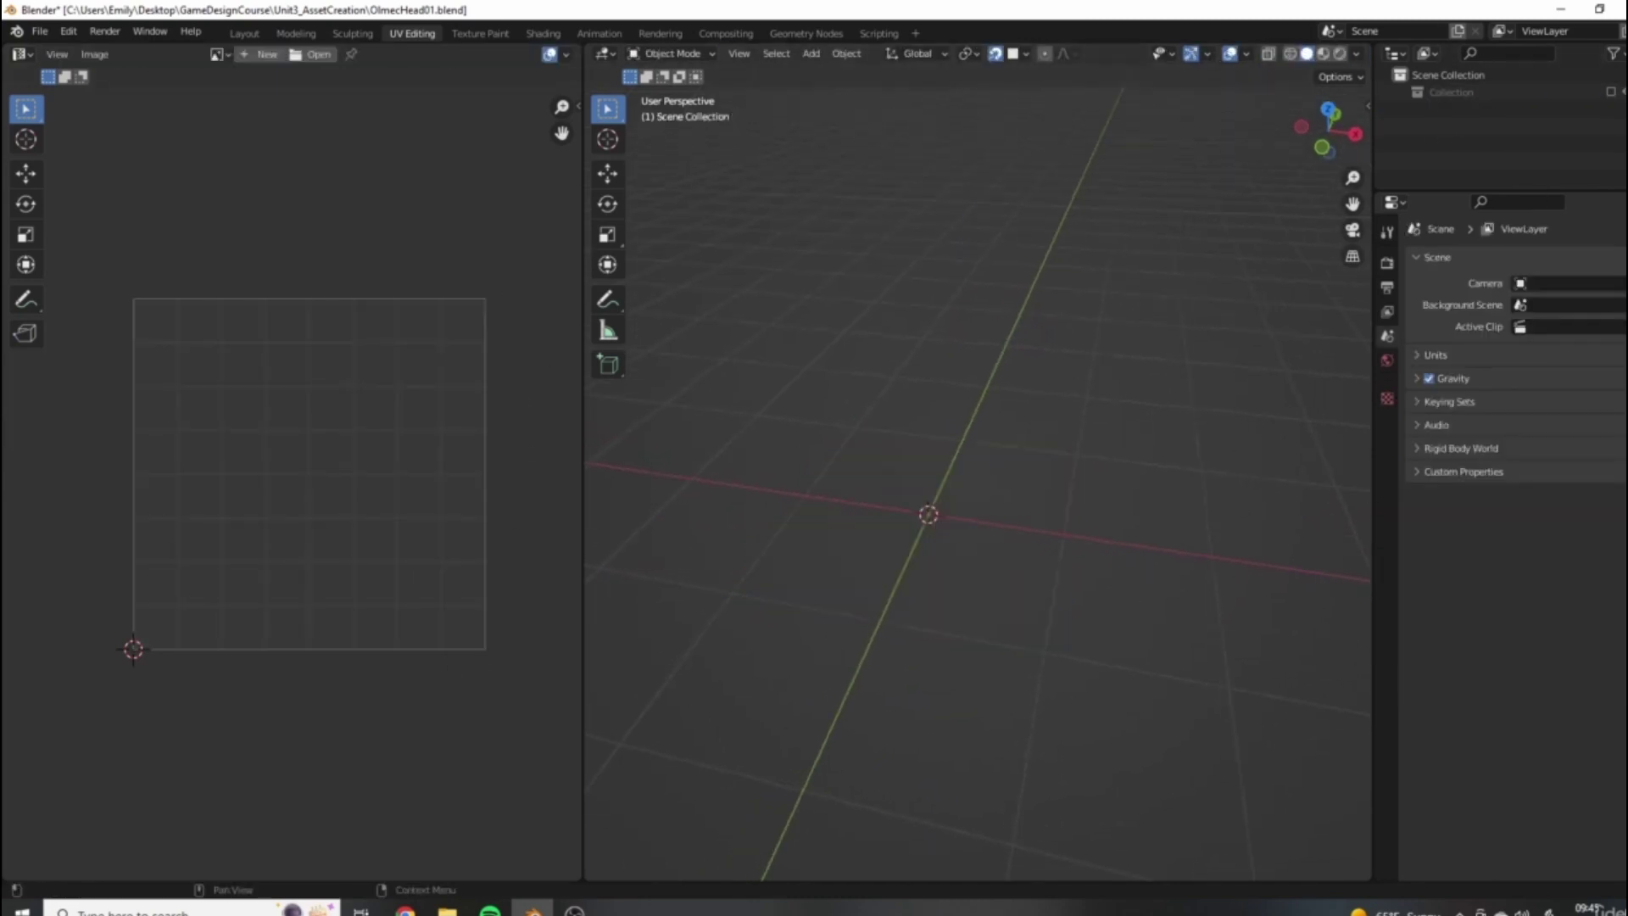
Re-enable the Collection in the view layer and hide the retopo_backup and sculpt objects.
click(1610, 91)
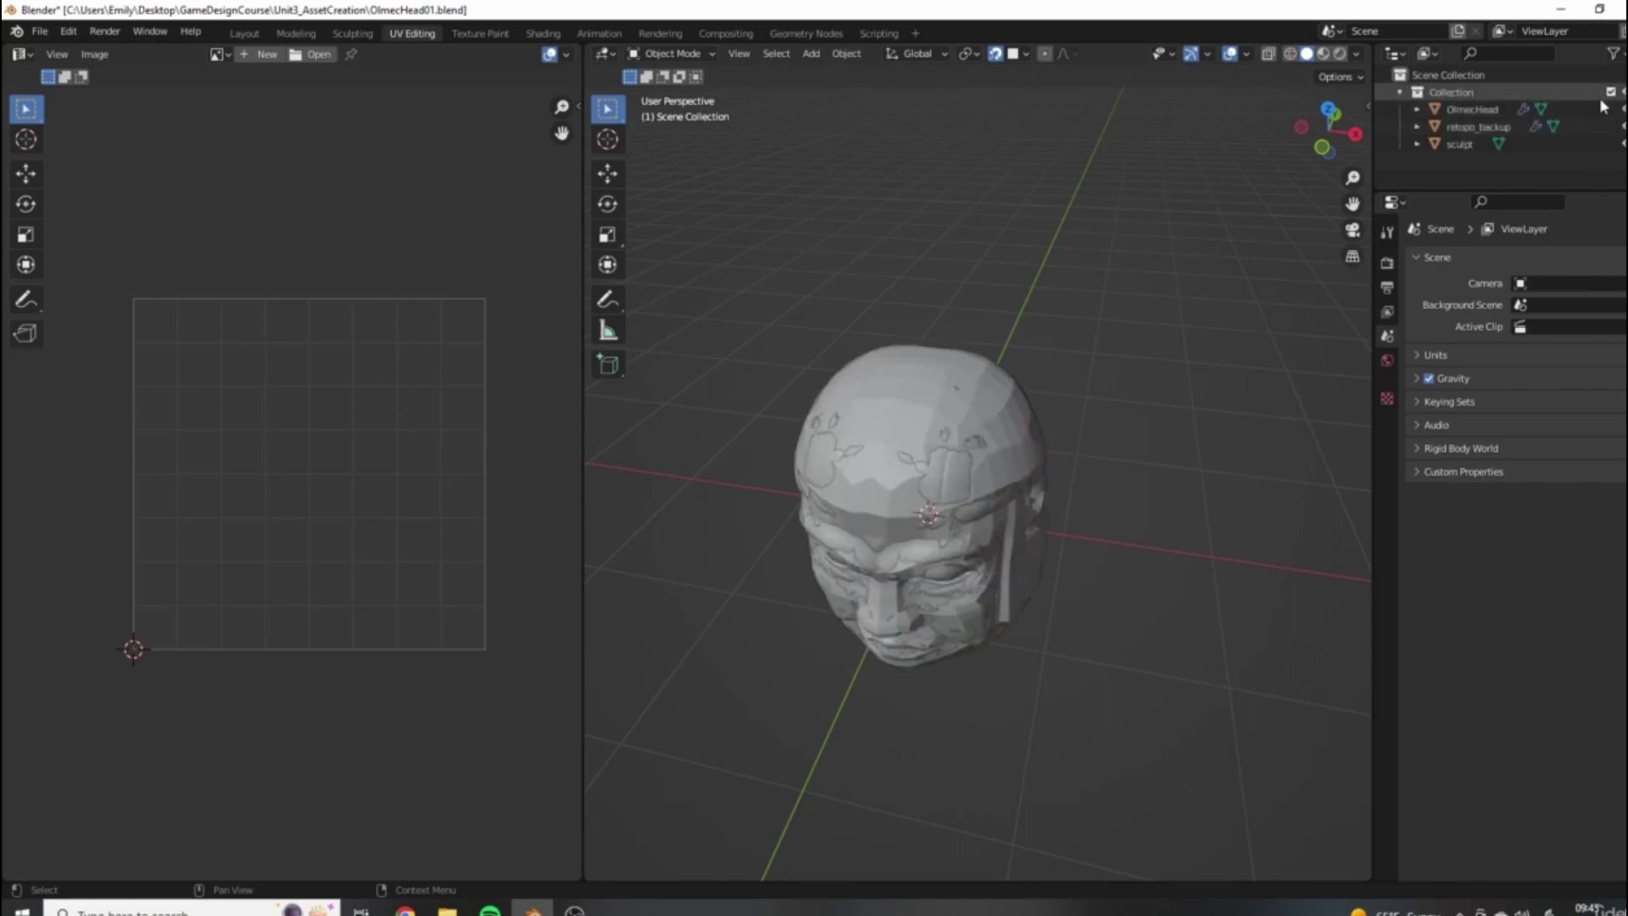
middle_drag(889, 456, 889, 423)
click(1624, 127)
click(1624, 144)
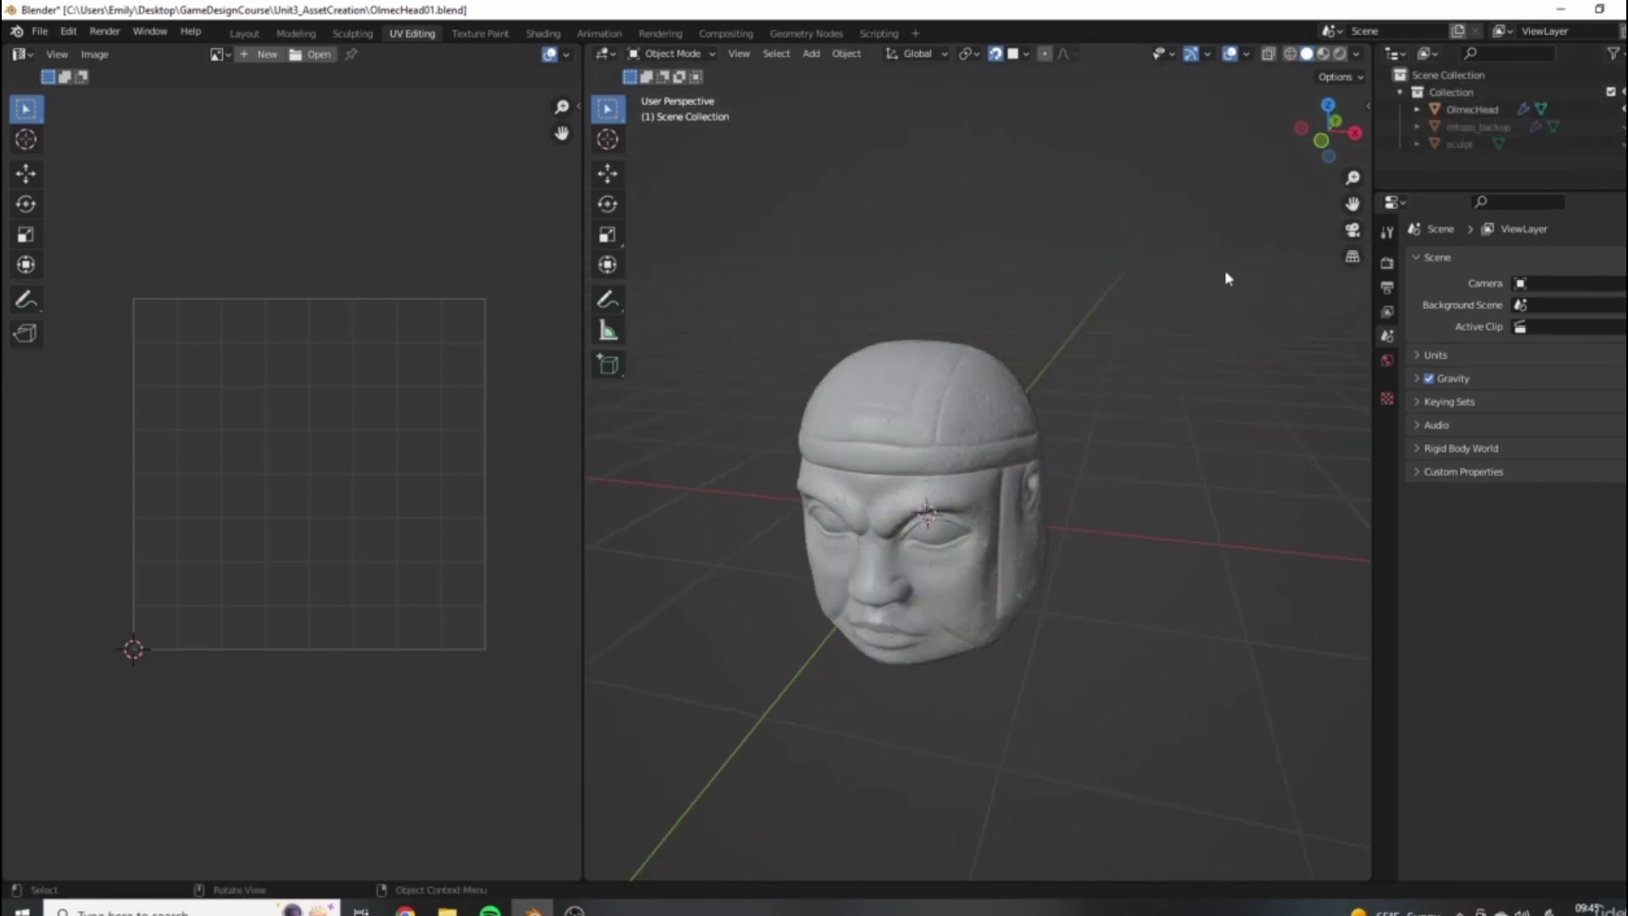
Select the OlmecHead object and show its Multires modifier settings.
mouse_move(1029, 509)
middle_down()
mouse_move(1019, 443)
mouse_move(915, 509)
mouse_move(963, 534)
mouse_move(1026, 532)
middle_up()
click(961, 446)
scroll(916, 508, up, 2)
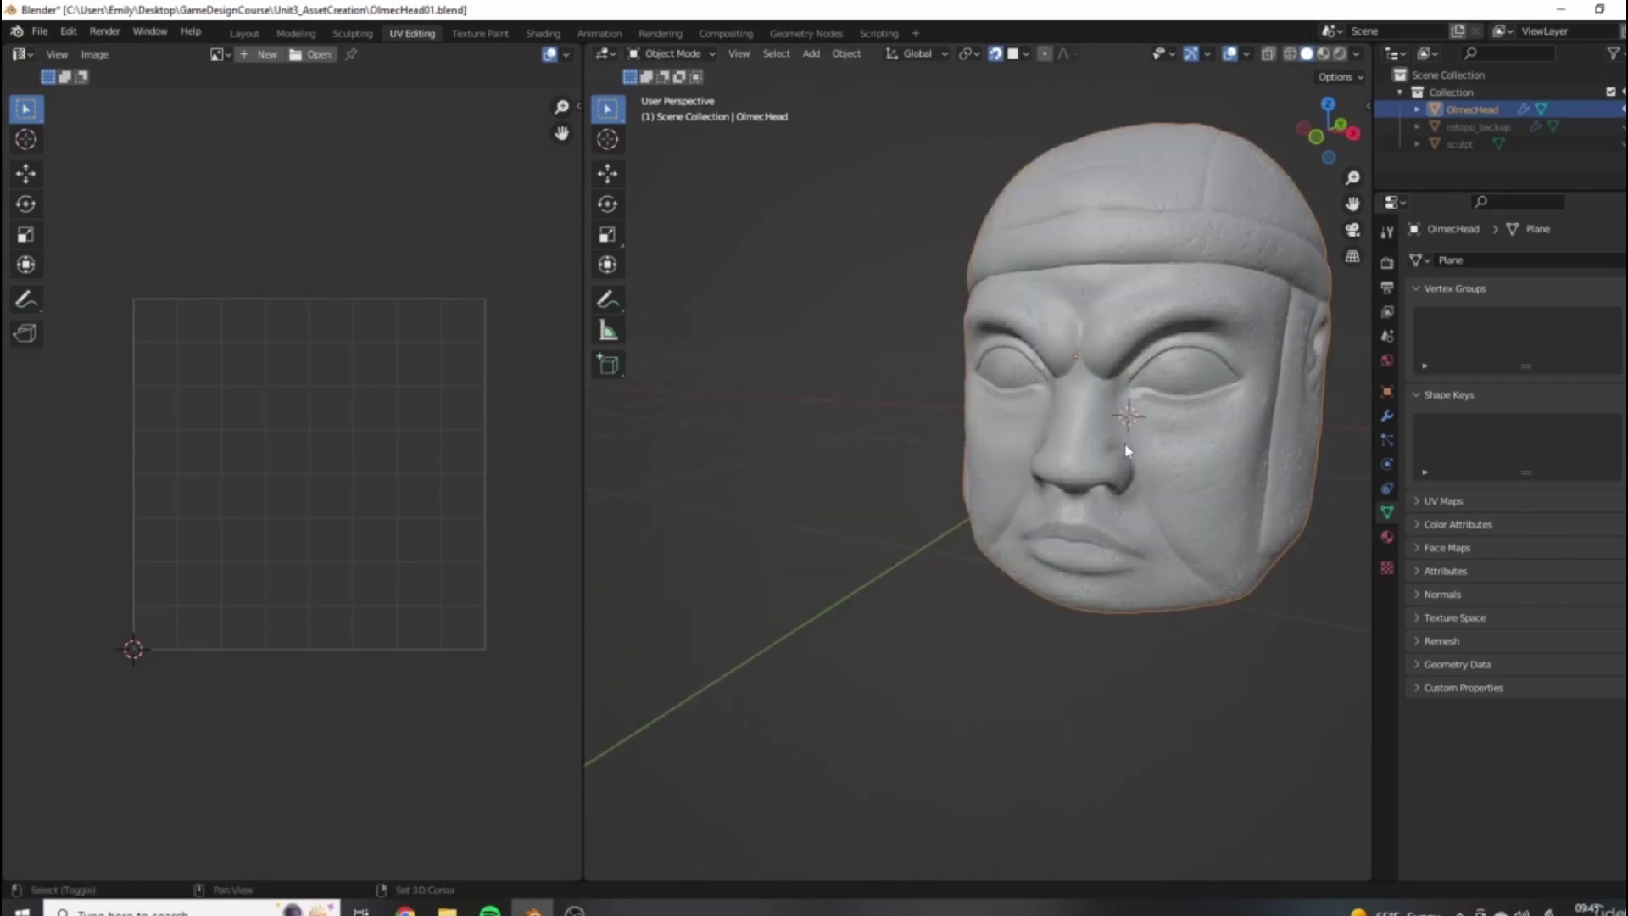
middle_drag(1134, 454, 1101, 448)
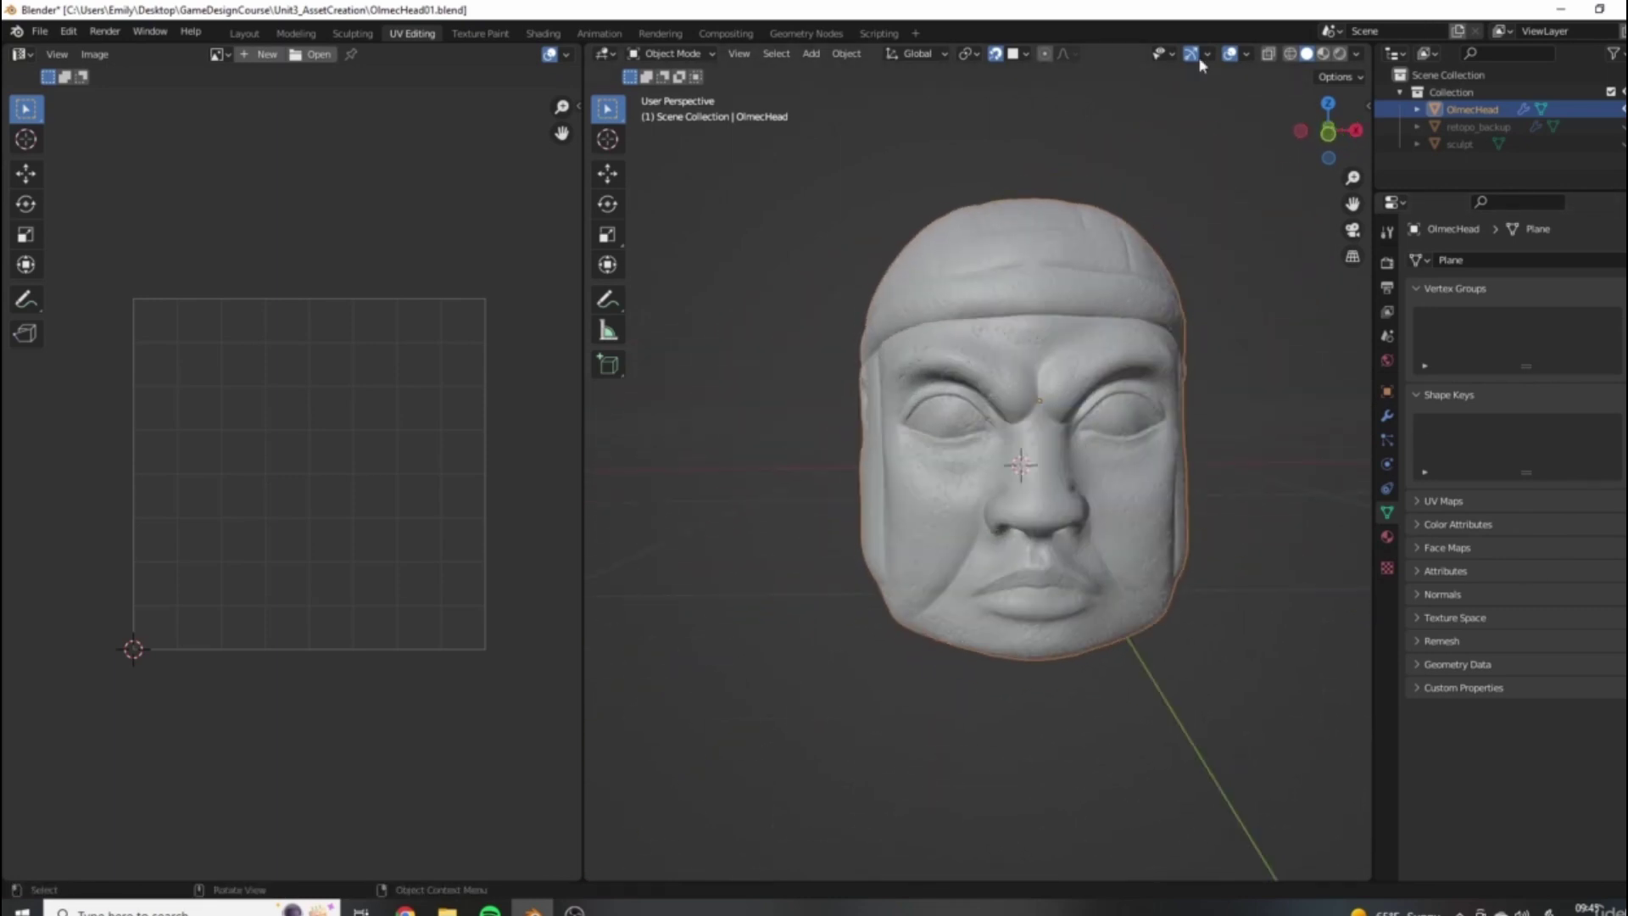
click(1386, 417)
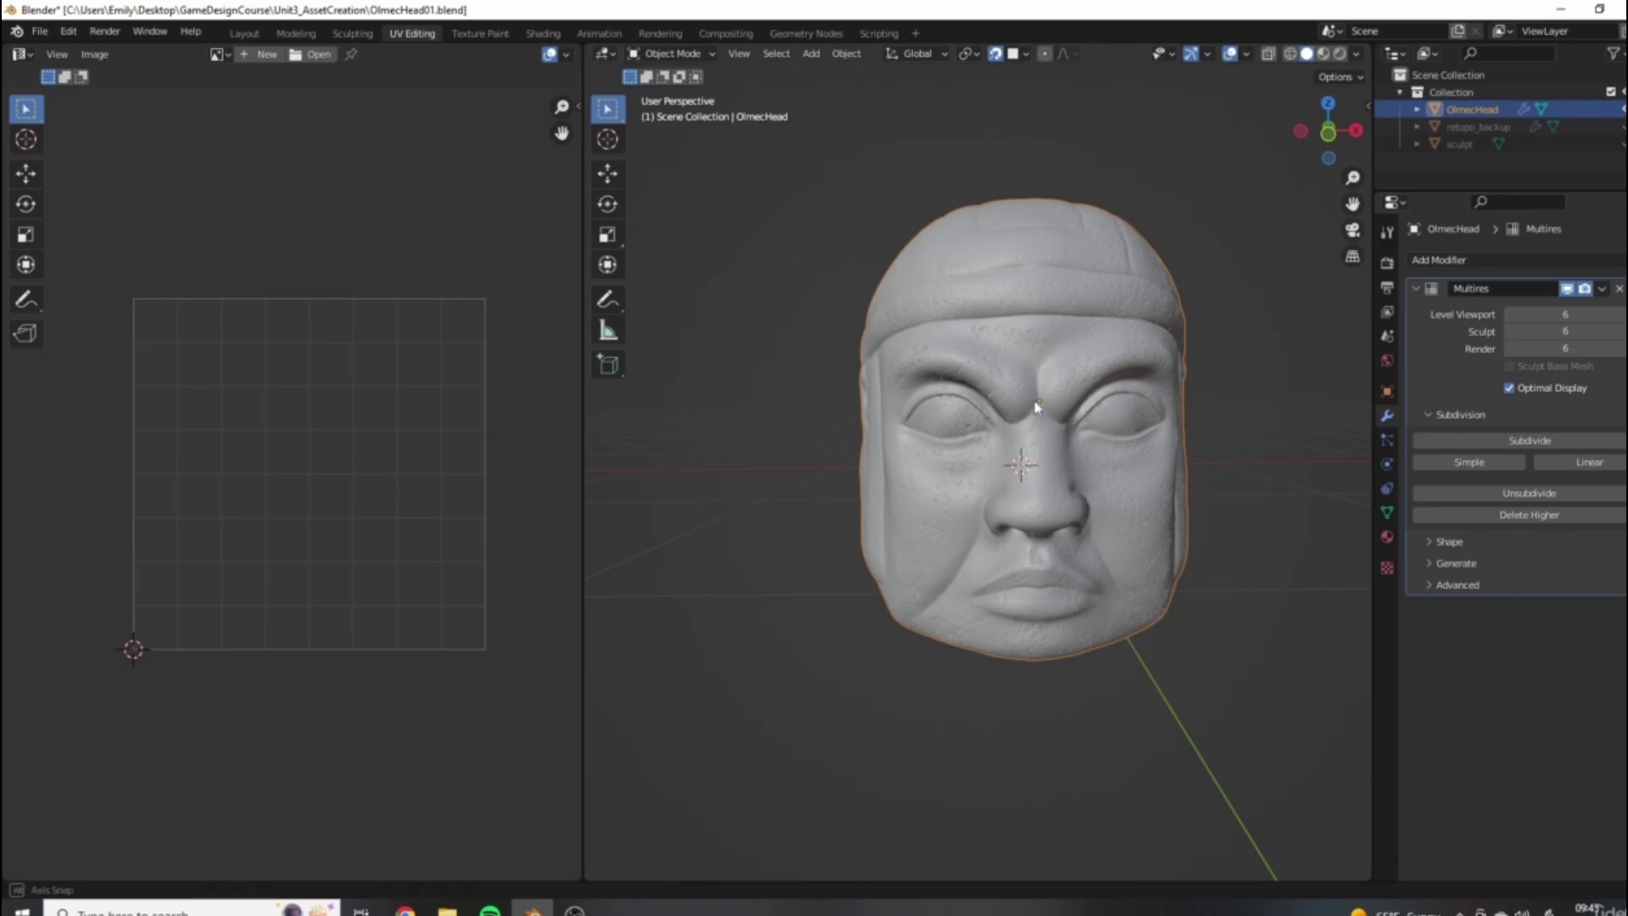
Inspect the detailed OlmecHead mesh from the front and both sides.
middle_drag(1255, 373, 1199, 363)
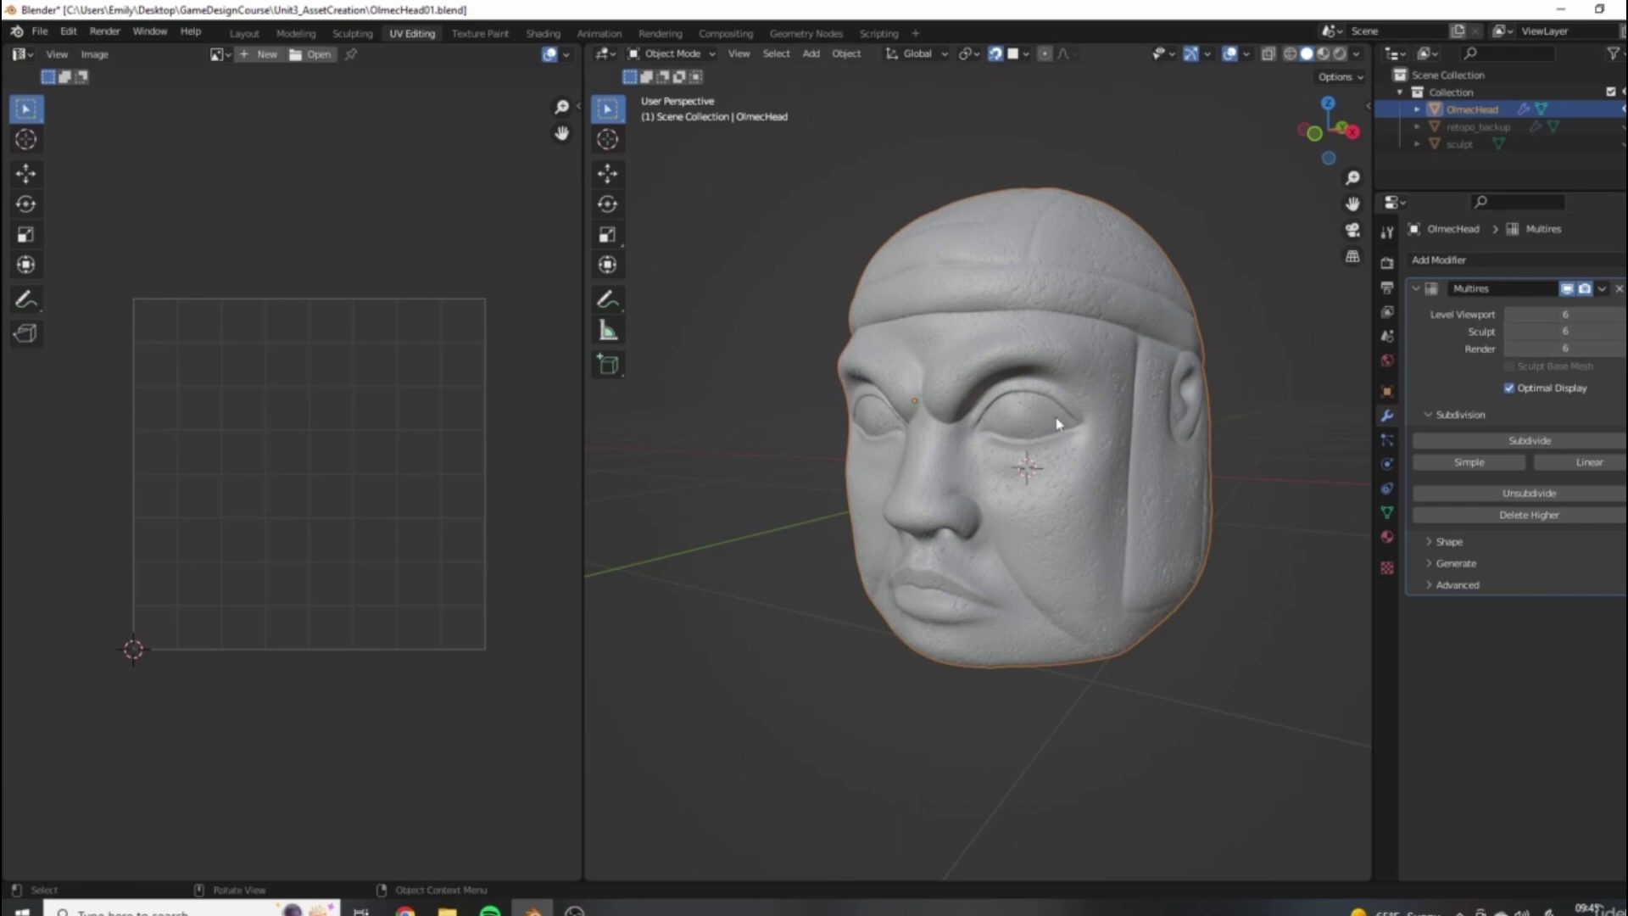
shift+middle_drag(1209, 360, 1041, 573)
shift+middle_drag(1188, 489, 1144, 475)
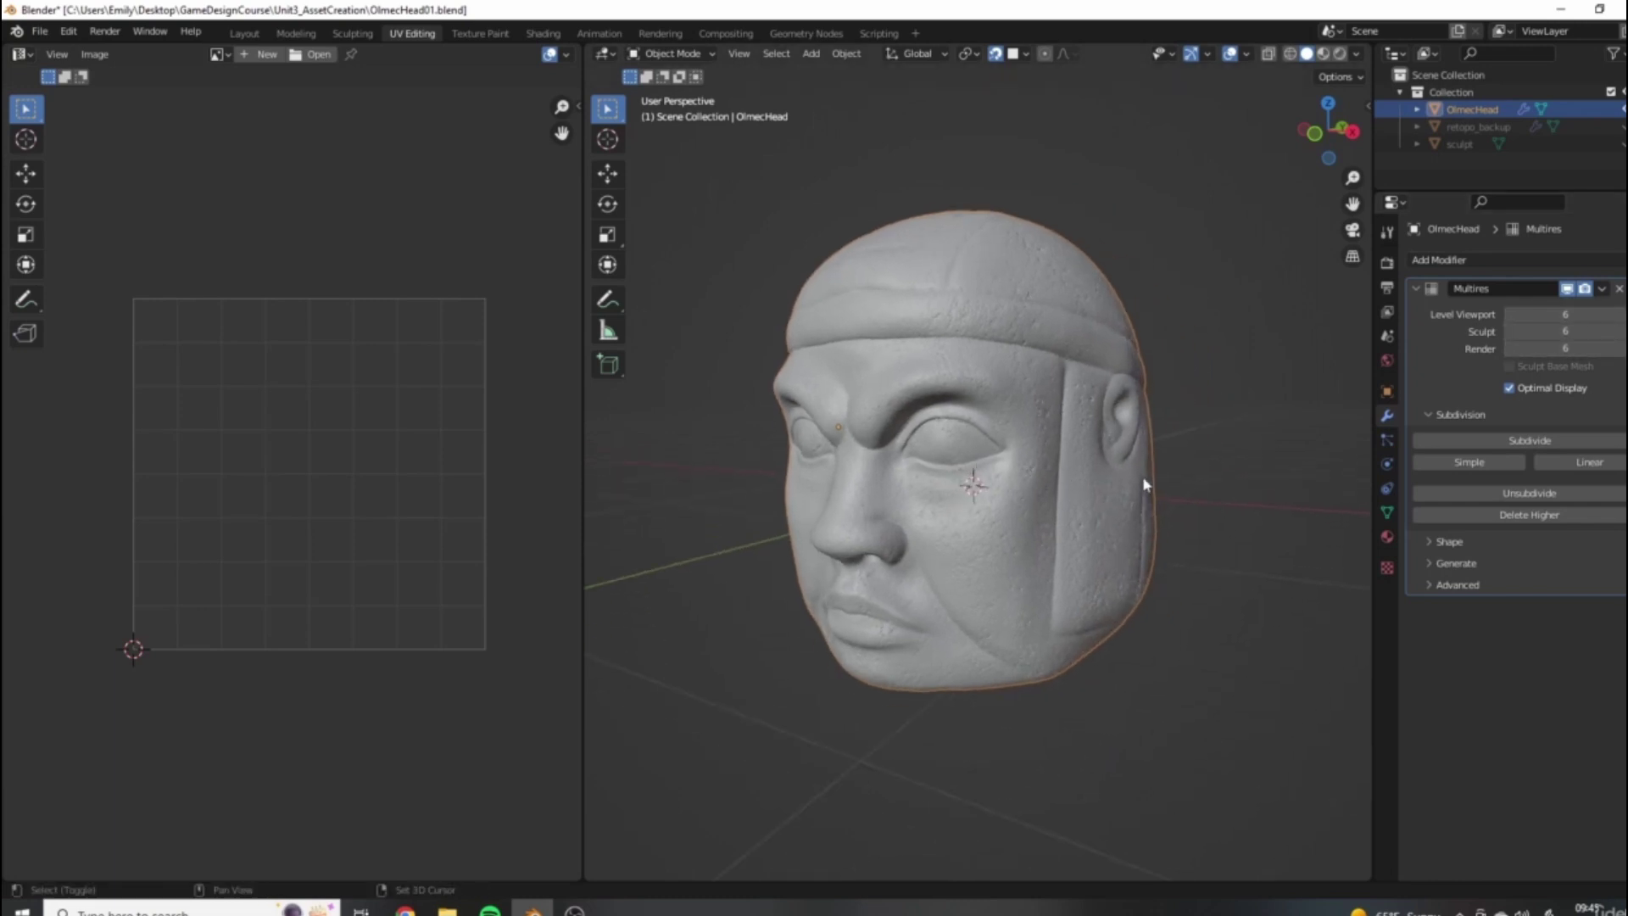
middle_drag(883, 503, 1066, 382)
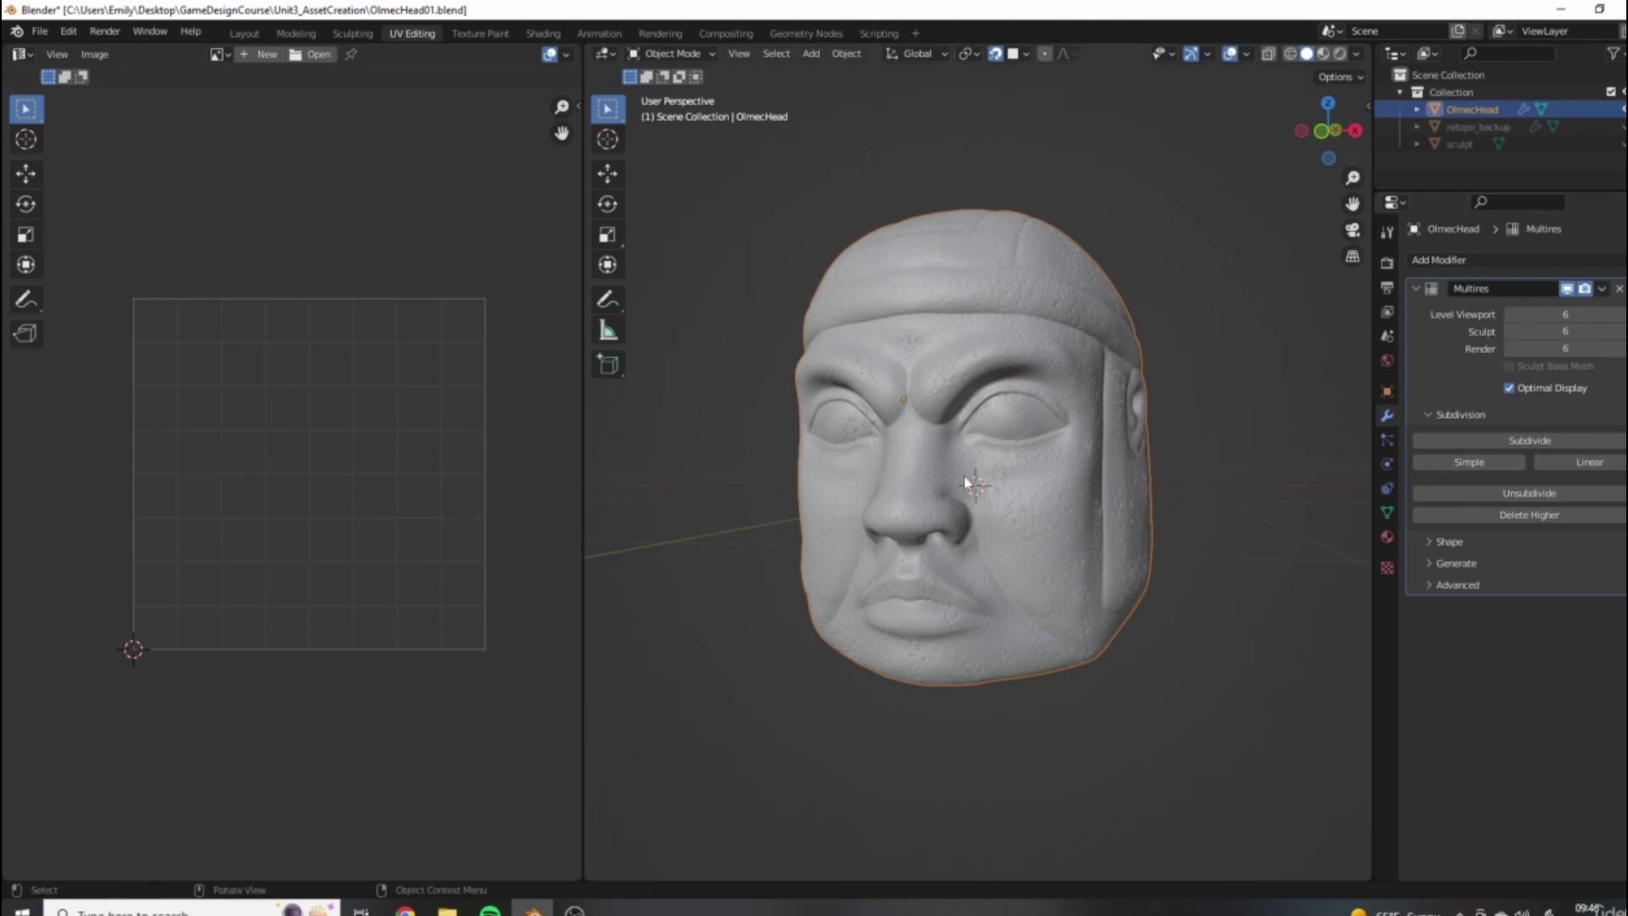
middle_drag(974, 475, 1177, 393)
middle_drag(1254, 507, 953, 363)
mouse_move(940, 495)
middle_down()
mouse_move(960, 507)
mouse_move(964, 485)
middle_up()
mouse_move(970, 292)
middle_down()
mouse_move(965, 305)
mouse_move(988, 297)
middle_up()
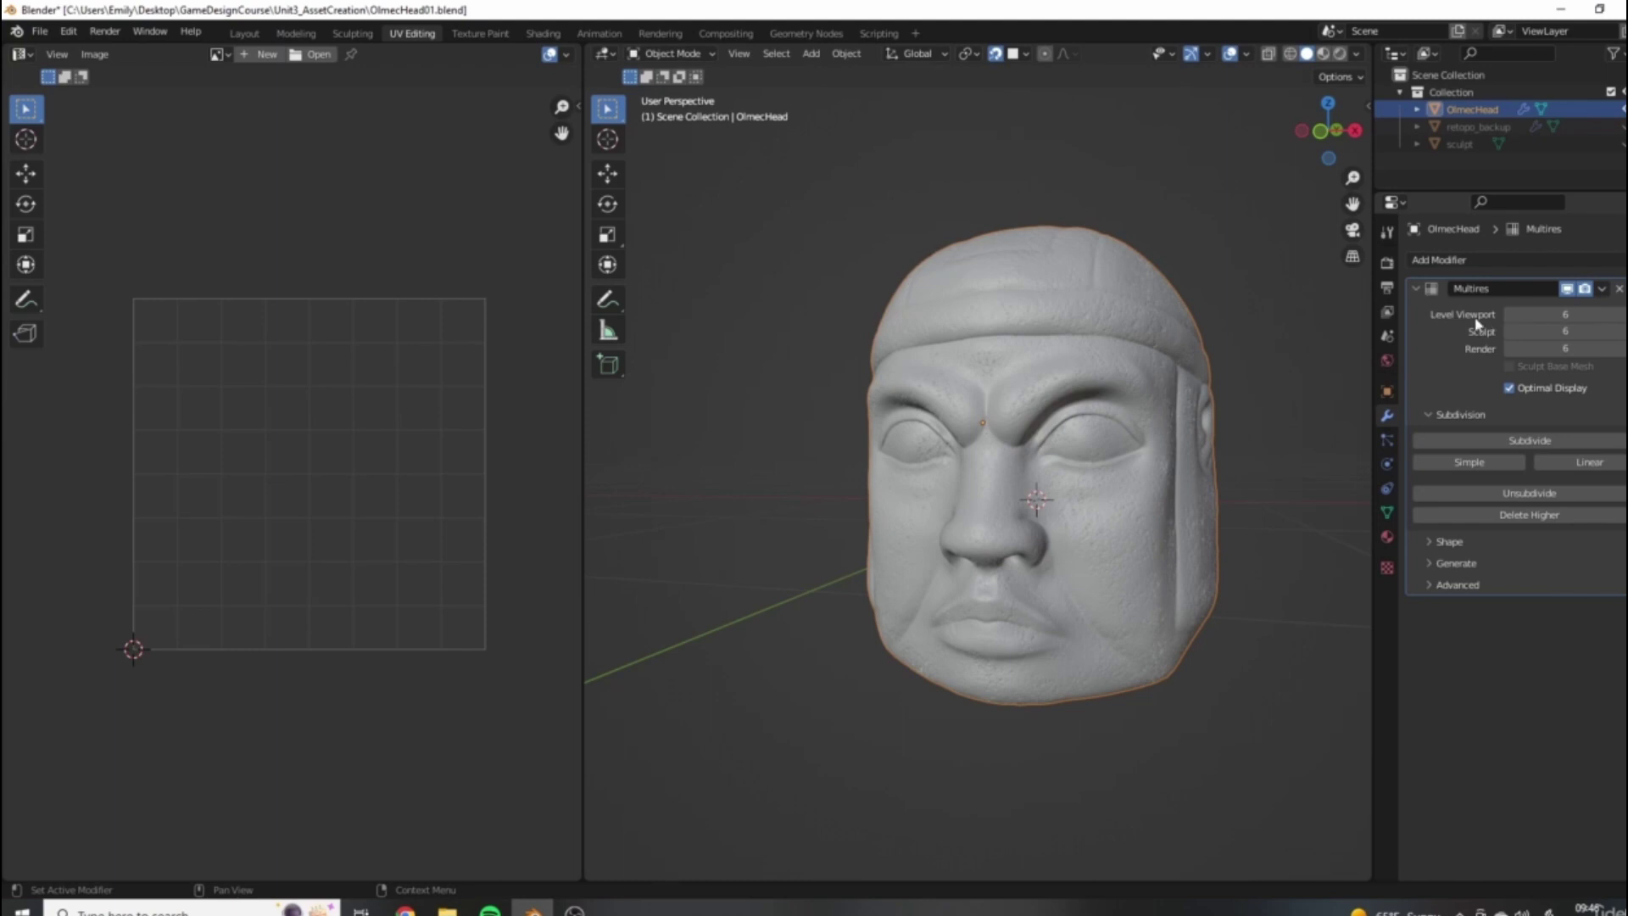
Set the OlmecHead Multires modifier's viewport level to 0.
click(1514, 315)
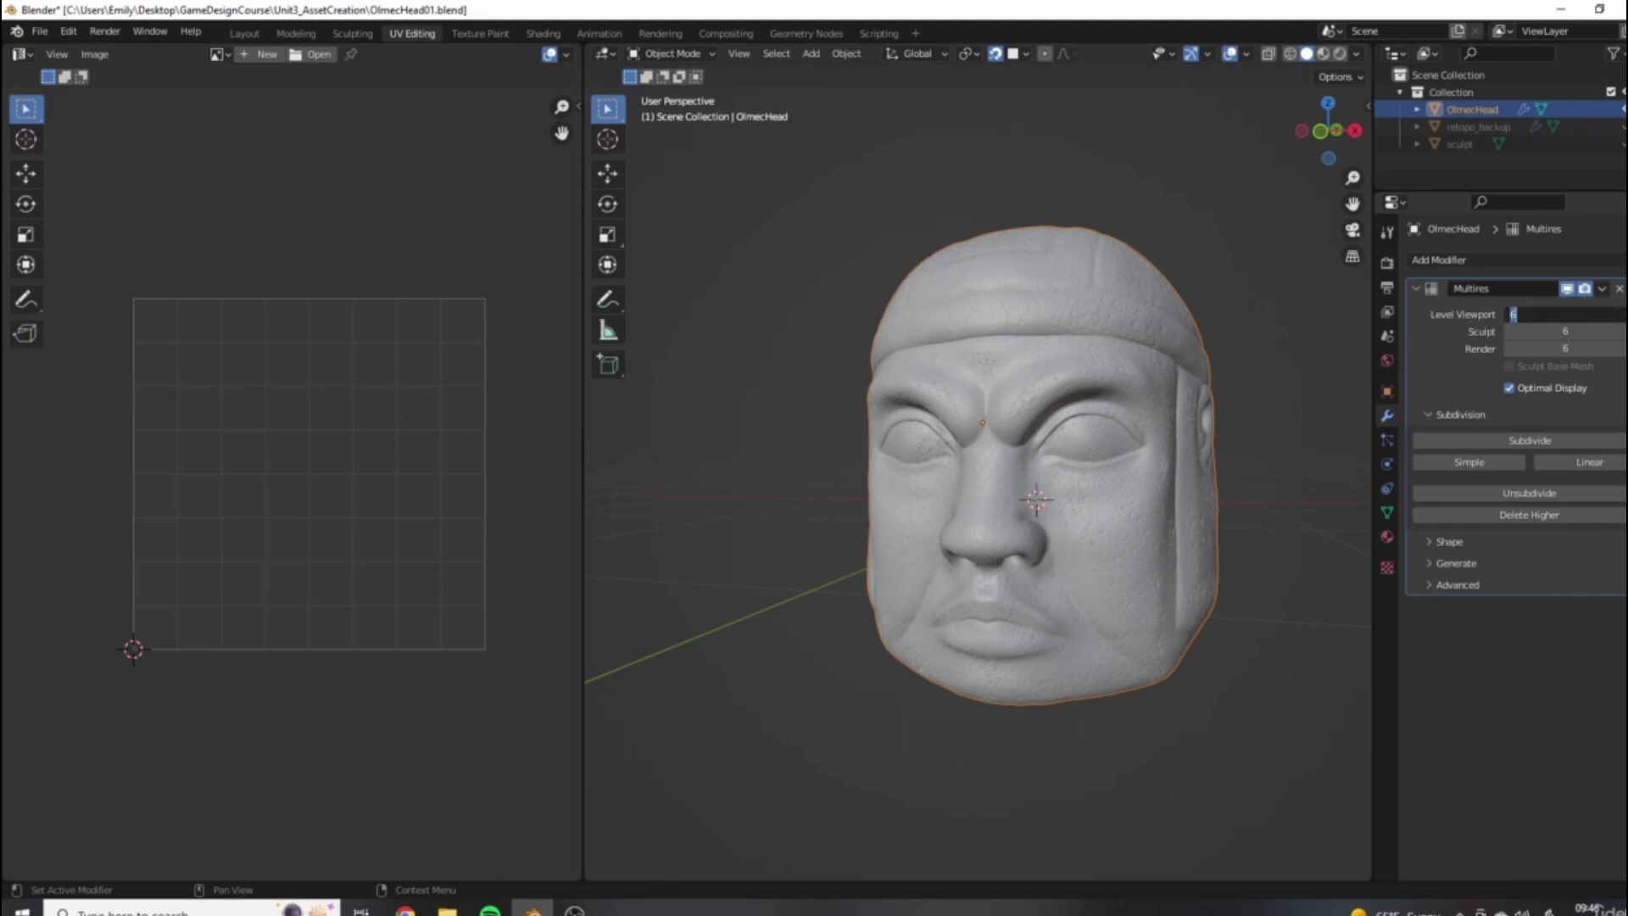
key(Return)
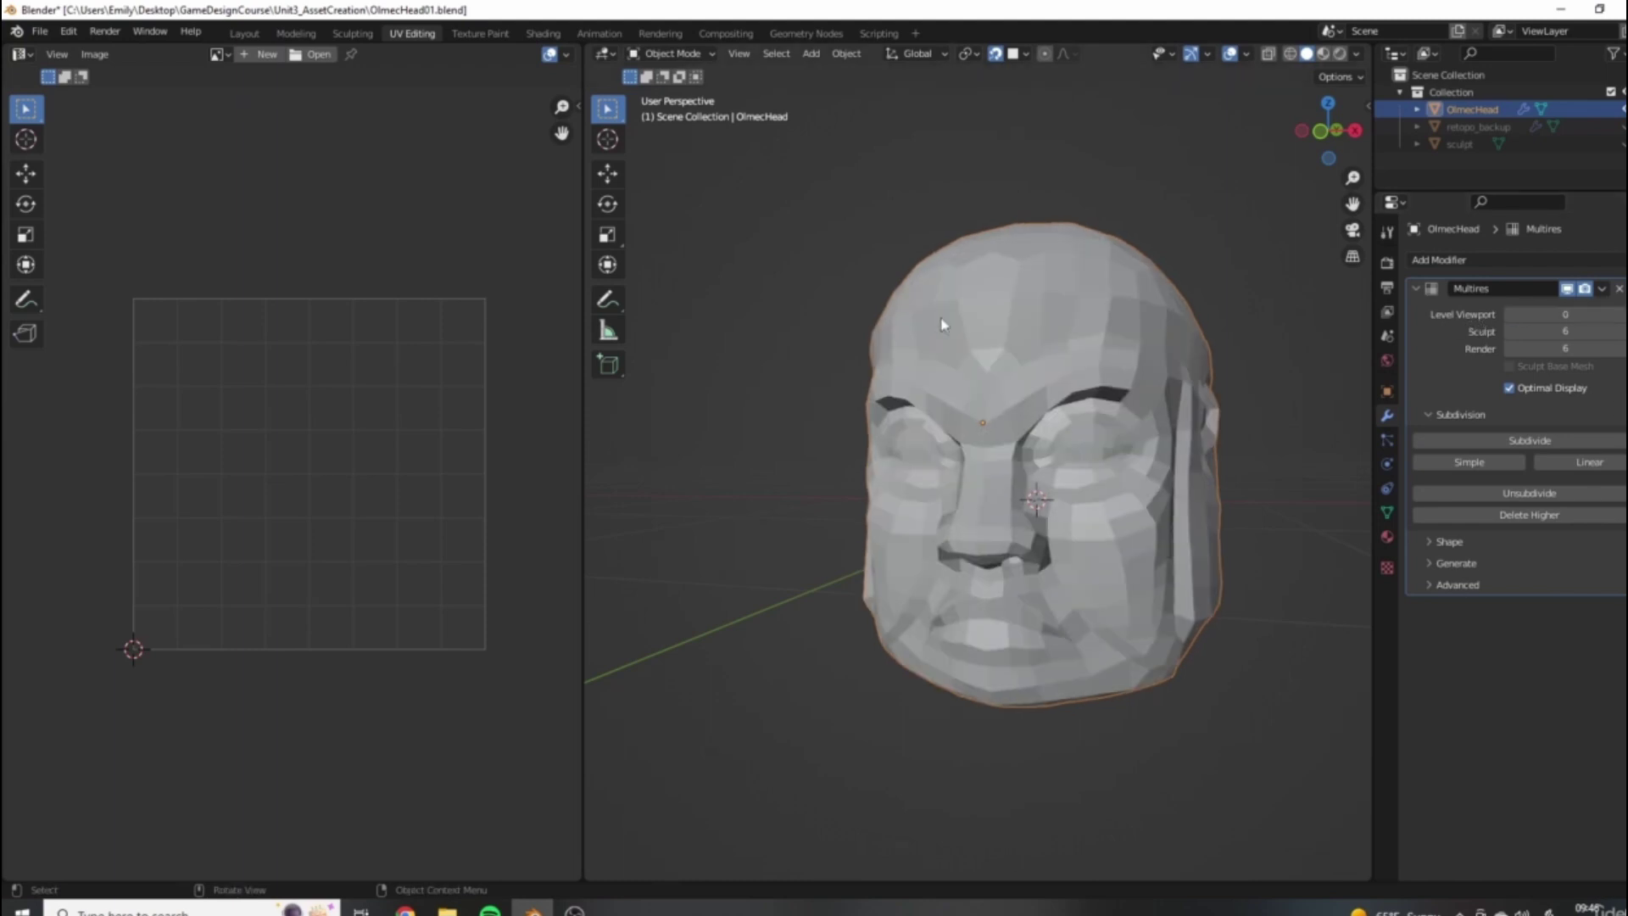
scroll(1111, 614, up, 1)
scroll(1056, 374, down, 4)
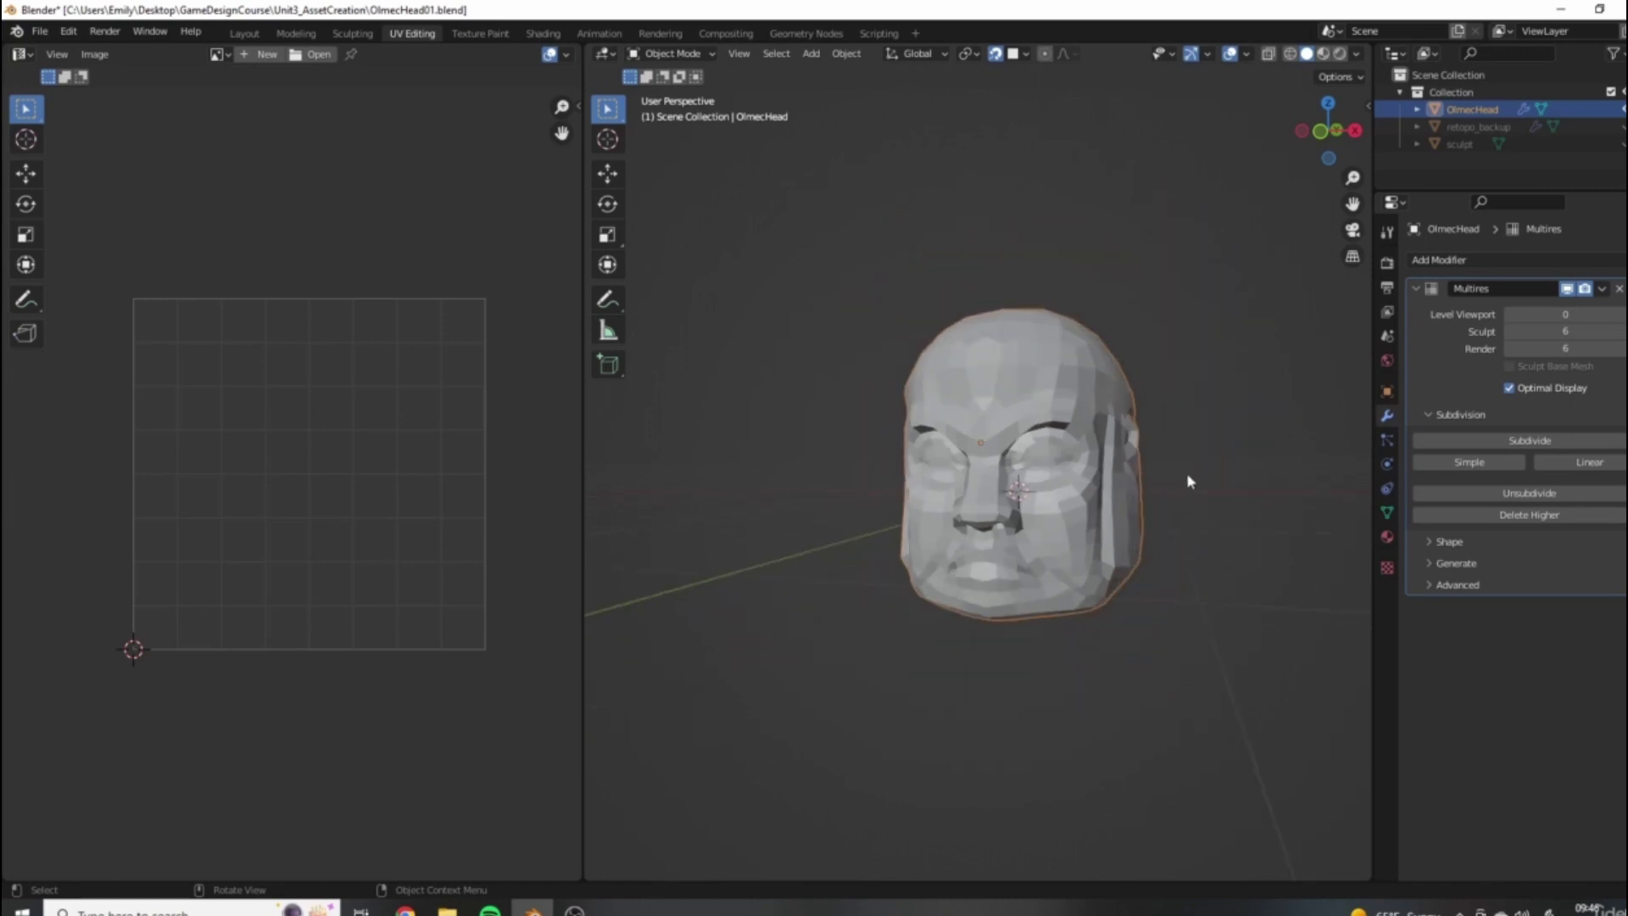
mouse_move(1187, 471)
middle_down()
mouse_move(1143, 488)
mouse_move(1191, 490)
middle_up()
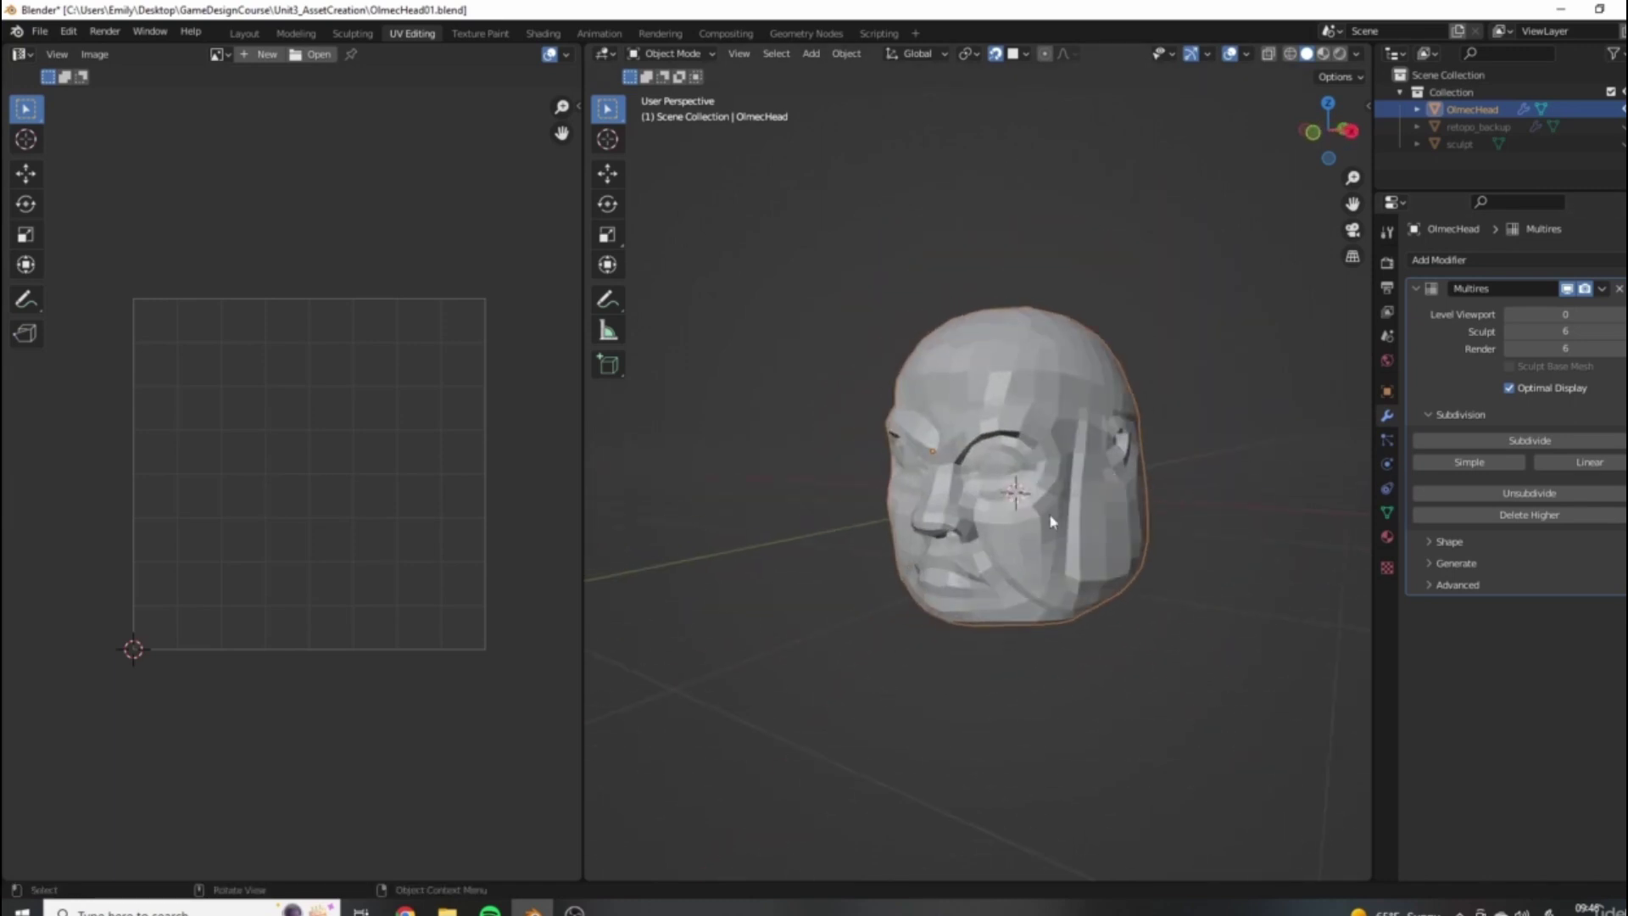
middle_drag(948, 507, 1101, 326)
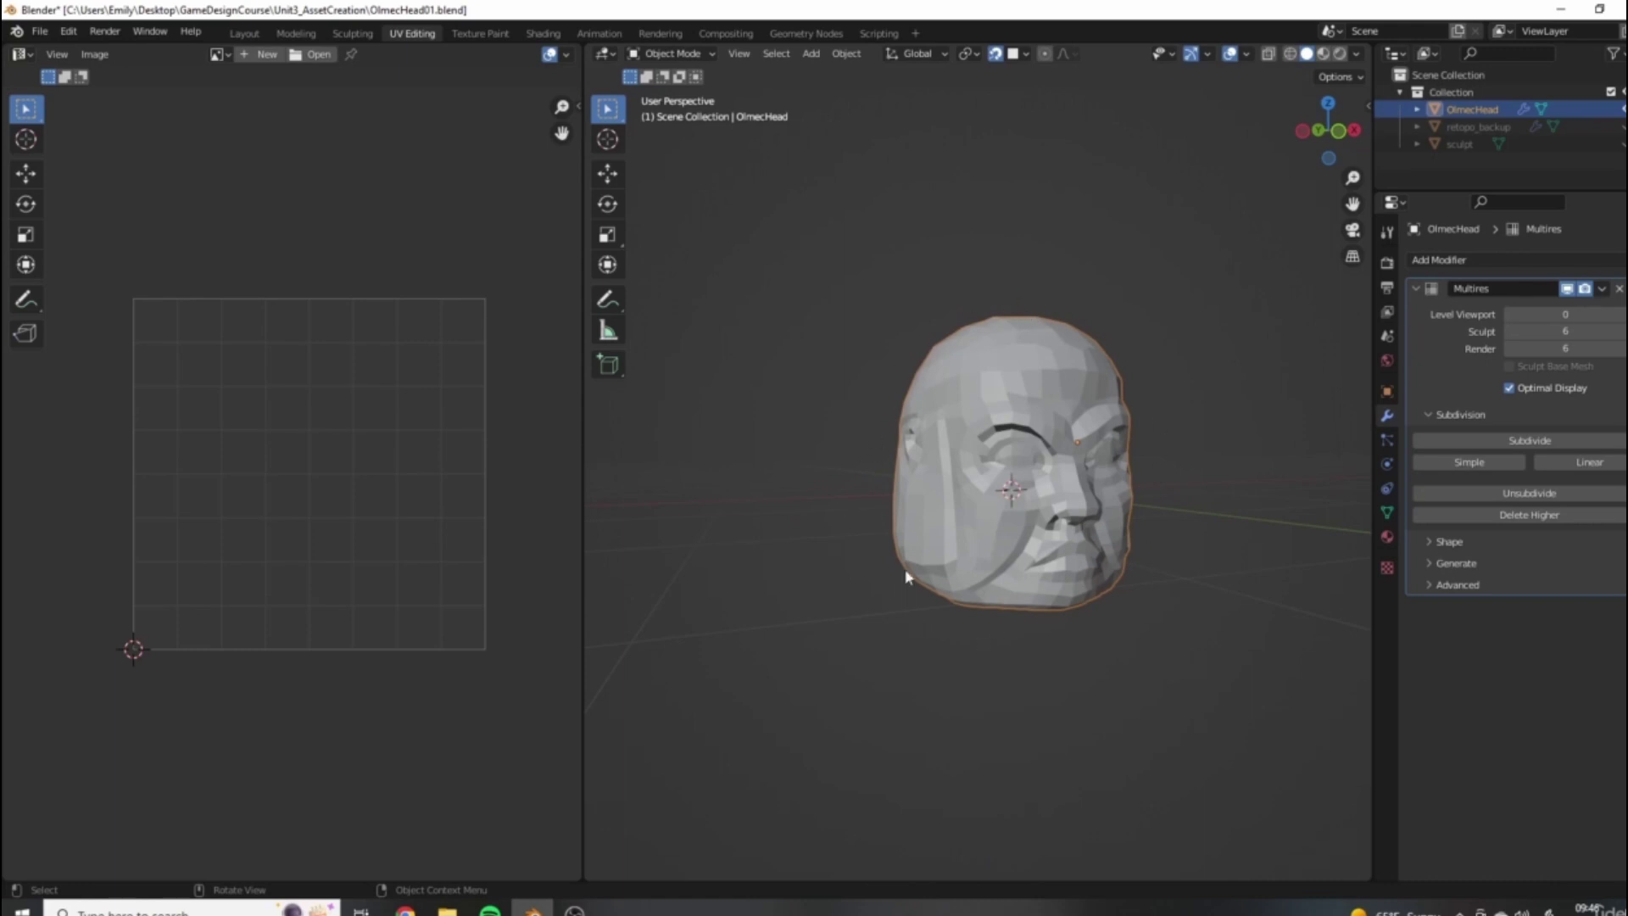
Enter Edit Mode on the OlmecHead object and select its entire mesh to display its UVs.
middle_drag(885, 492, 971, 473)
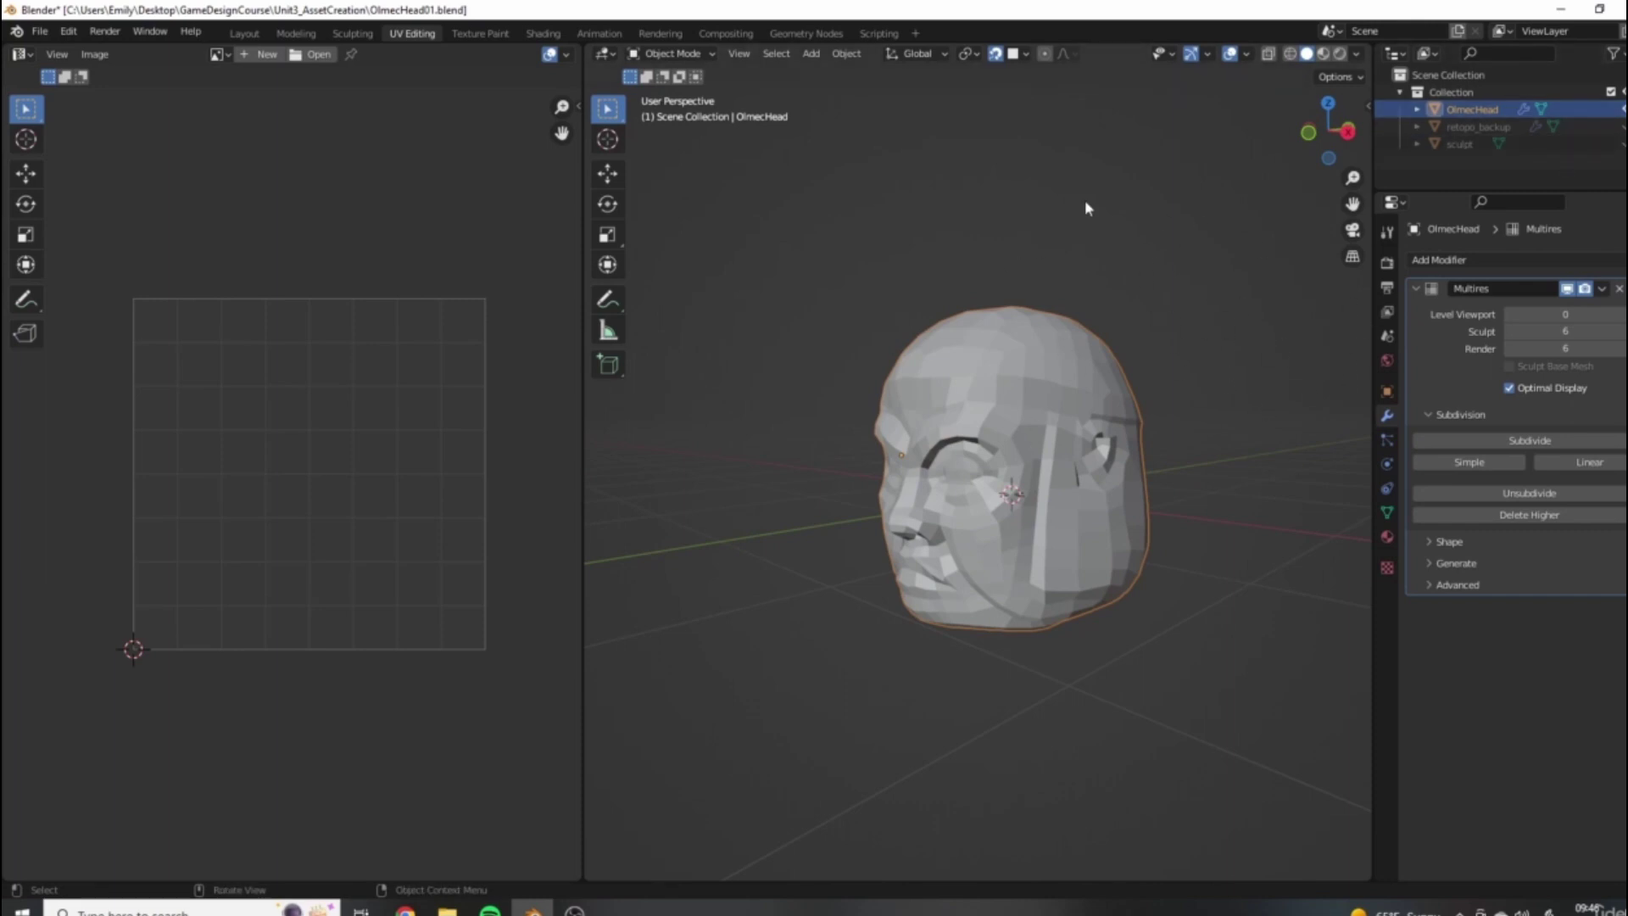
middle_drag(938, 342, 1156, 356)
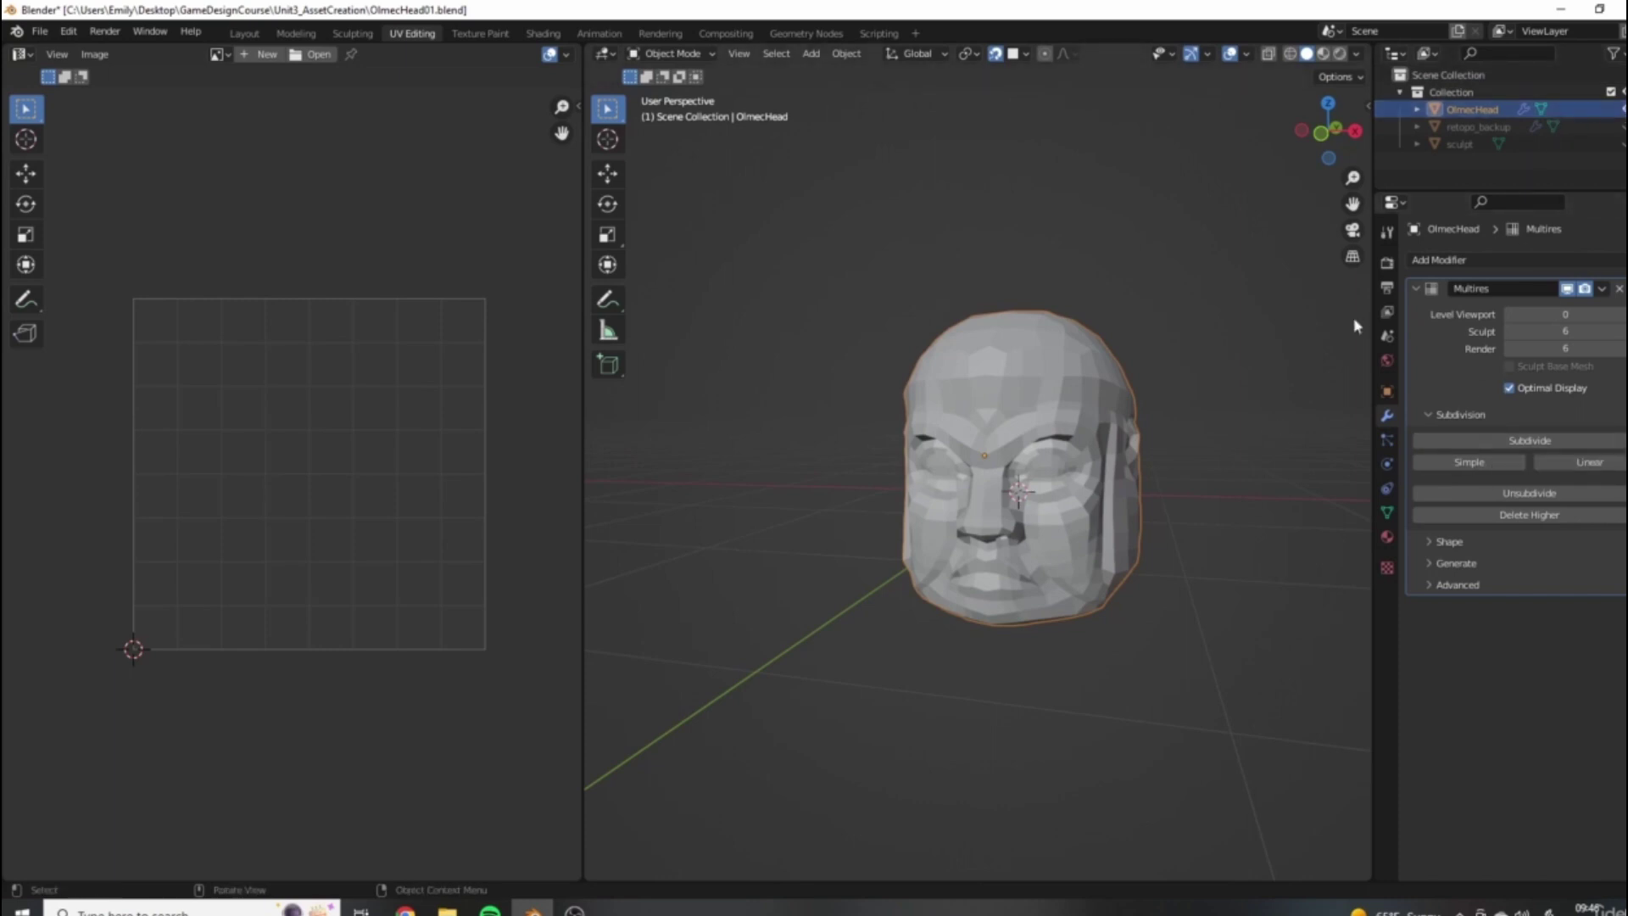
middle_drag(1056, 458, 1040, 422)
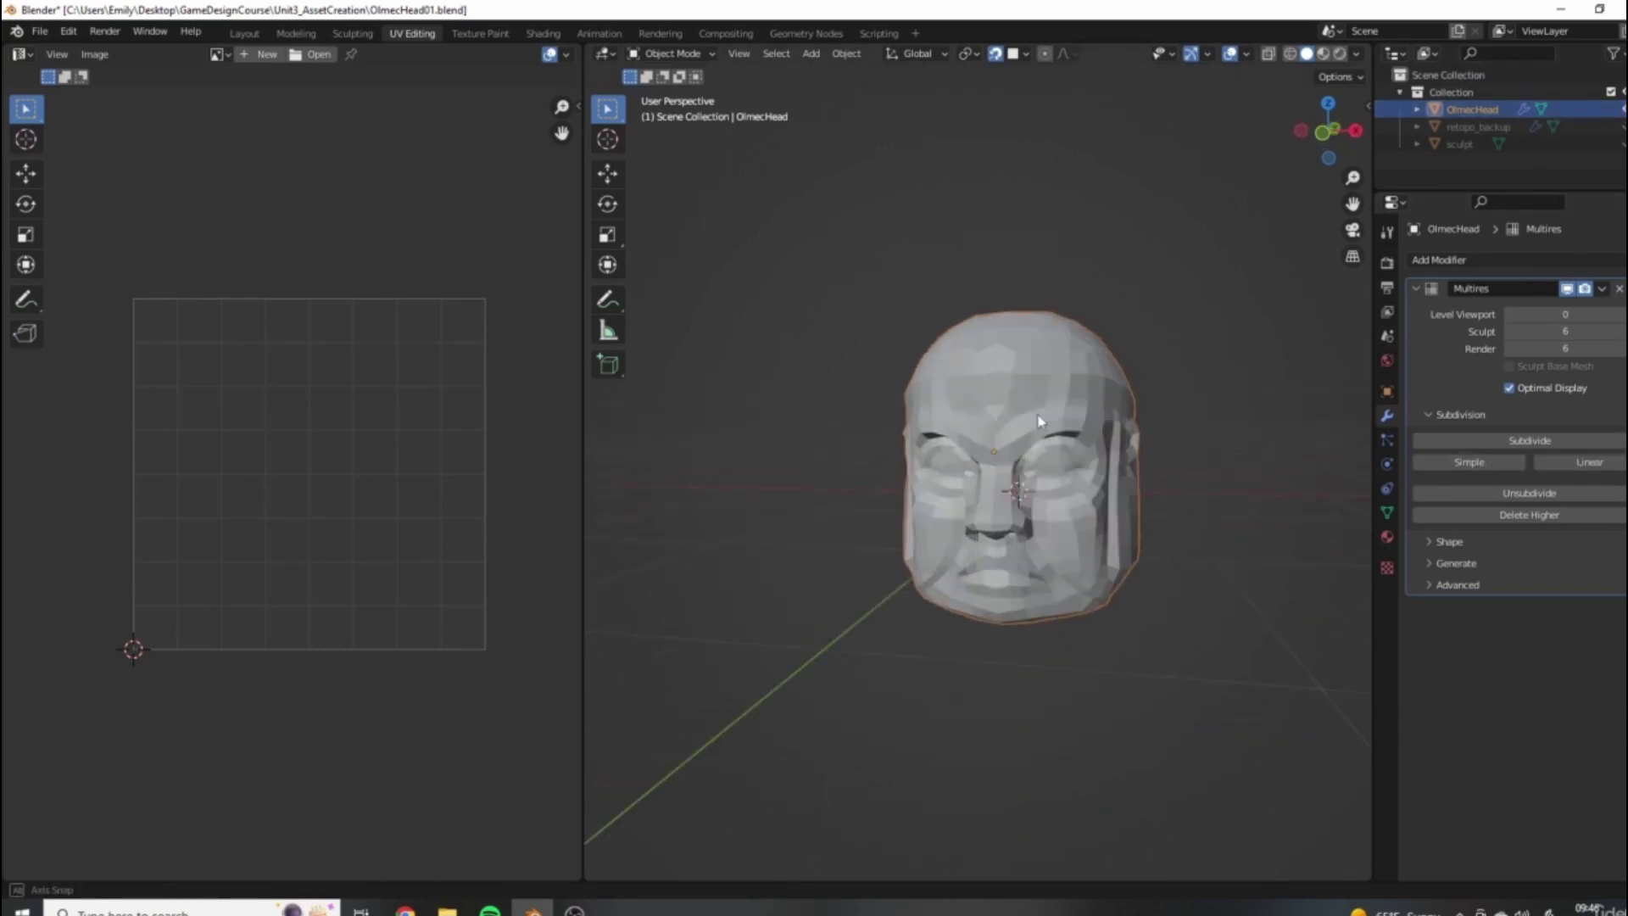
key(Tab)
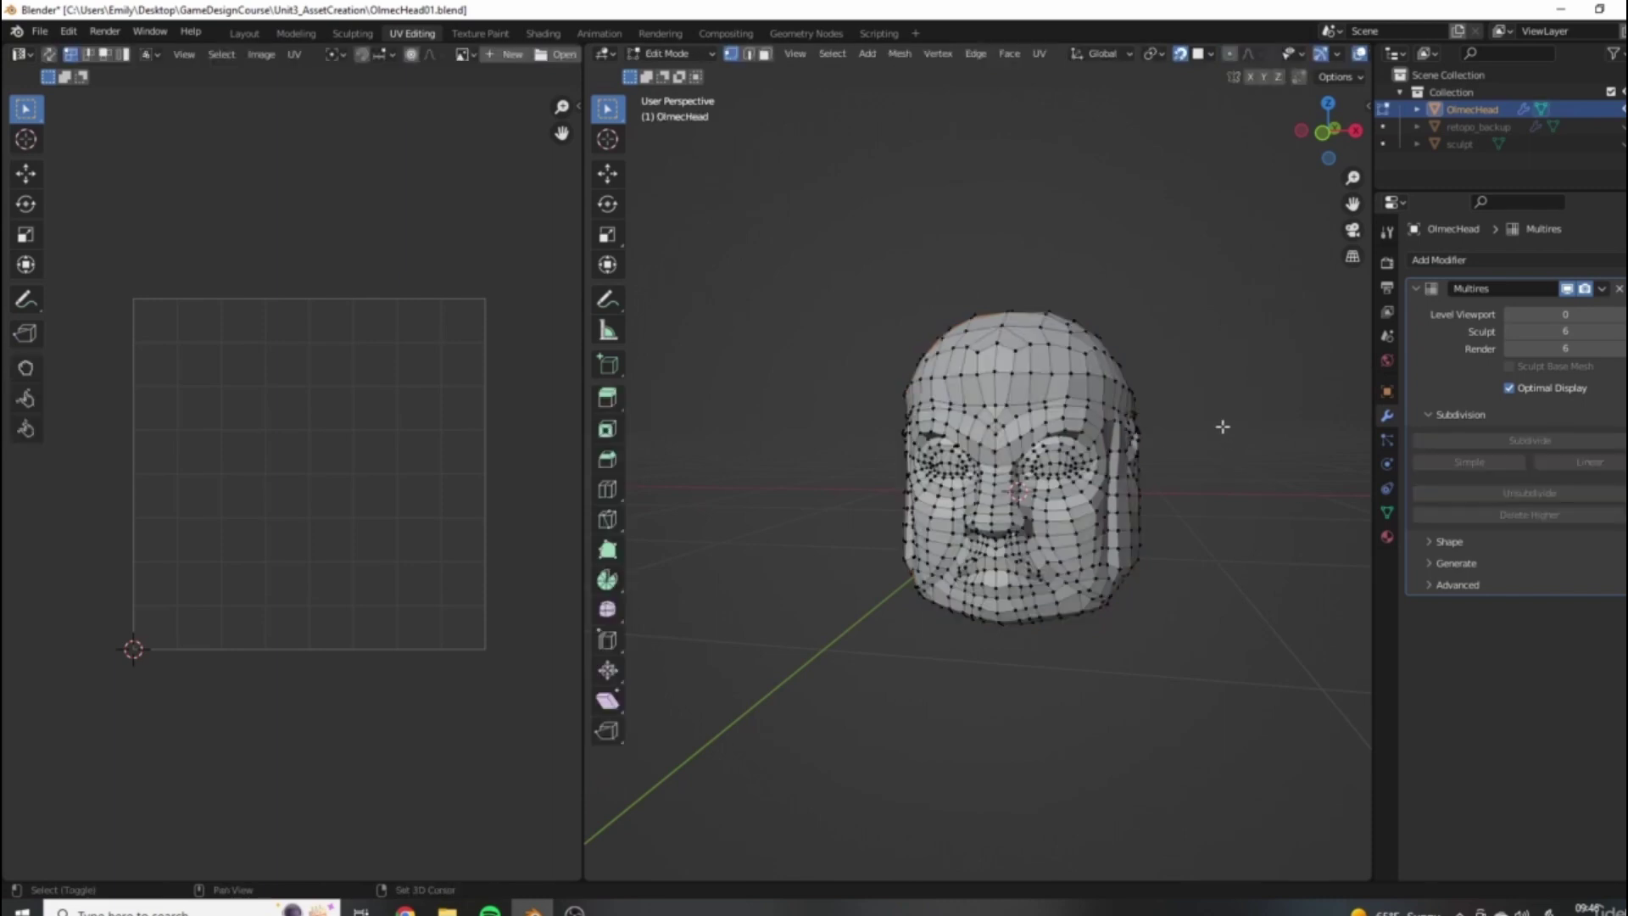
shift+middle_drag(1223, 426, 1166, 421)
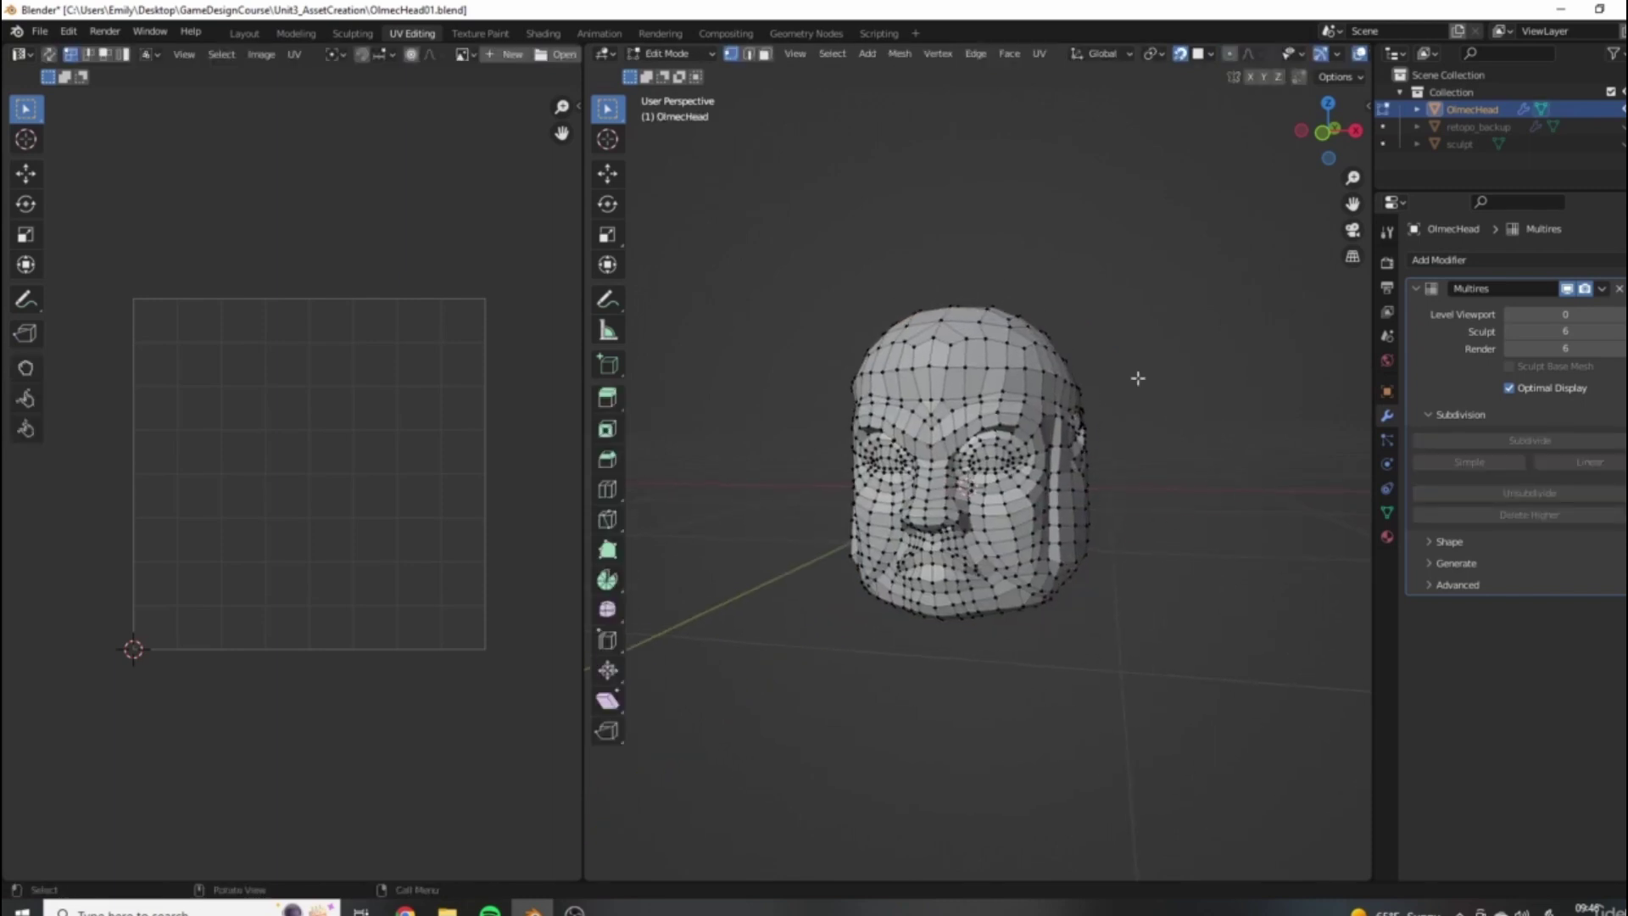
key(a)
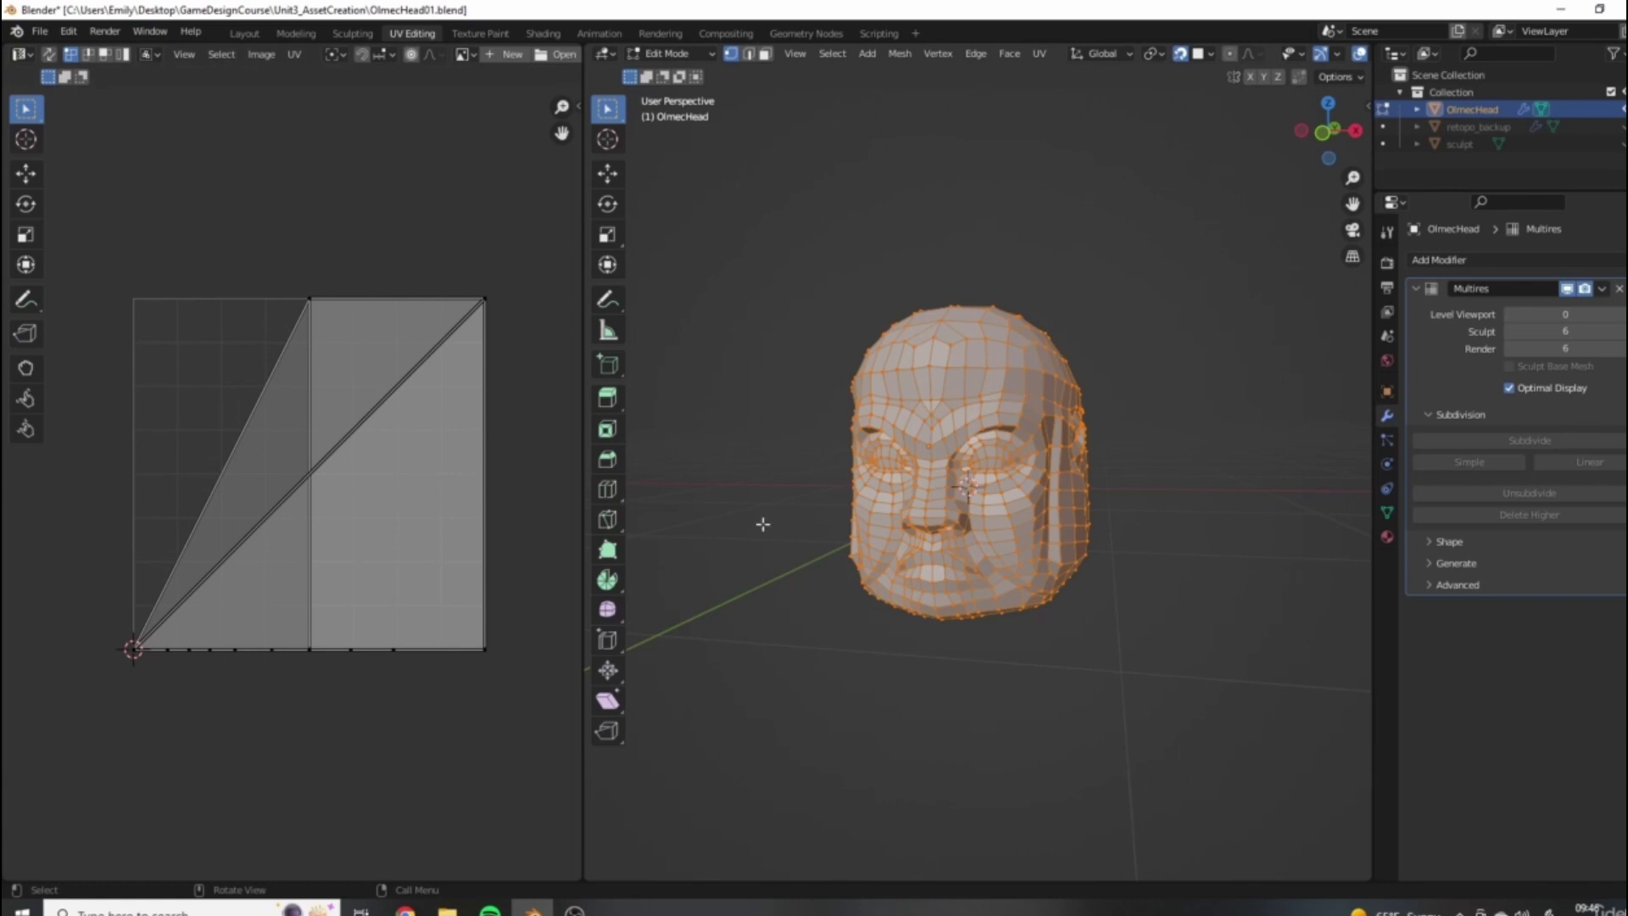
Examine the base mesh topology around the ears, back and crown of the head.
middle_drag(1173, 458, 1117, 463)
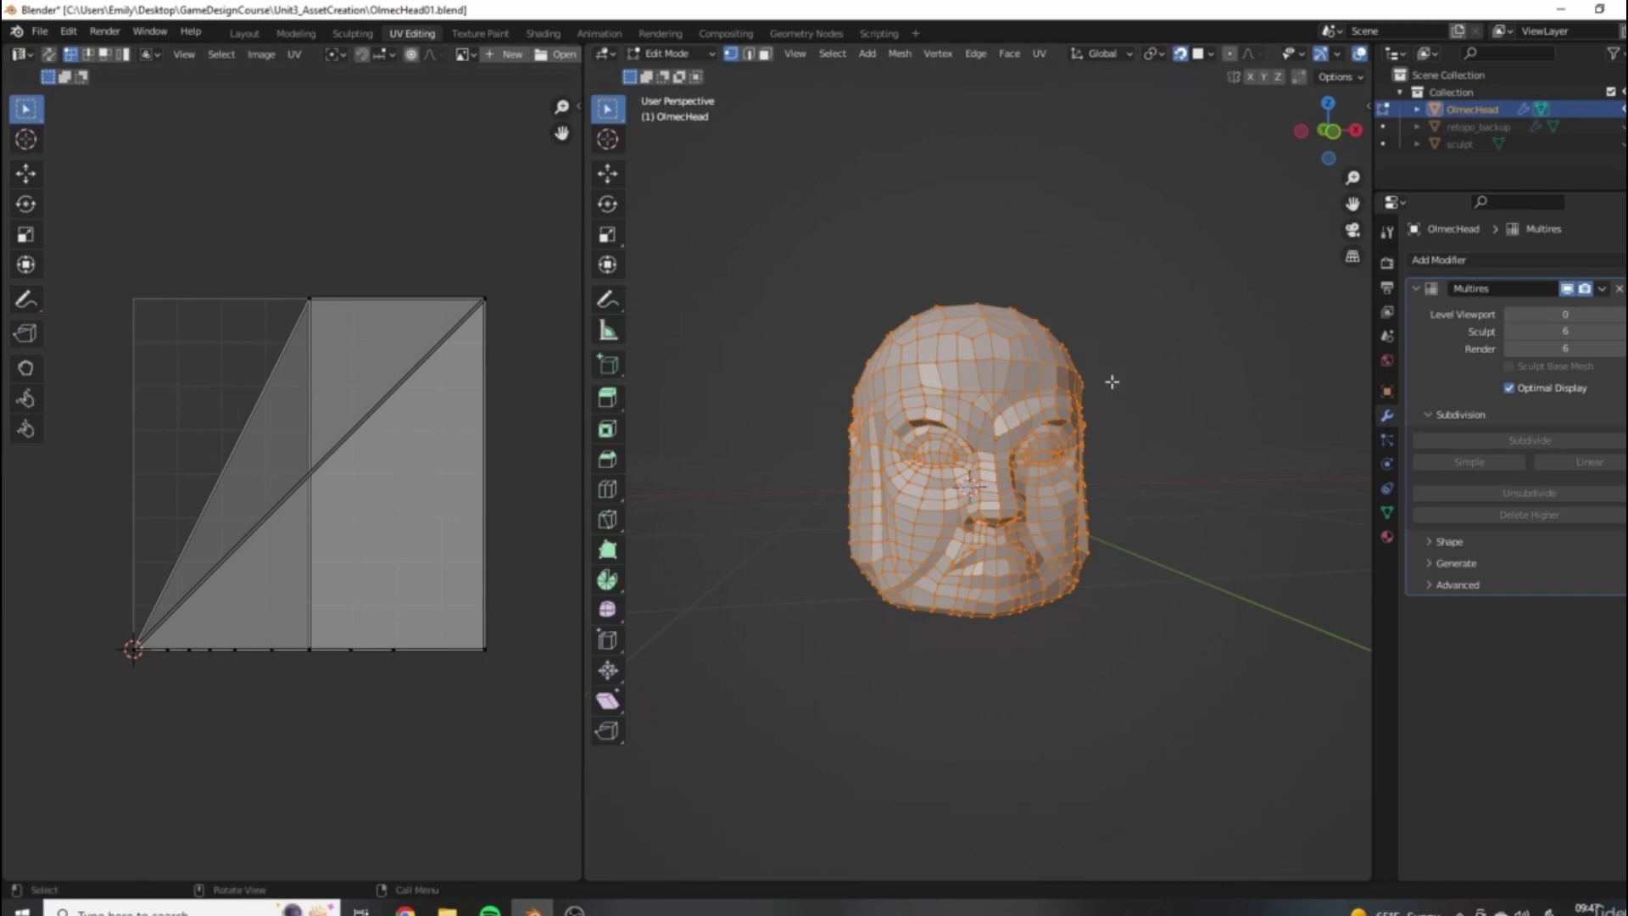
middle_drag(1182, 379, 1138, 409)
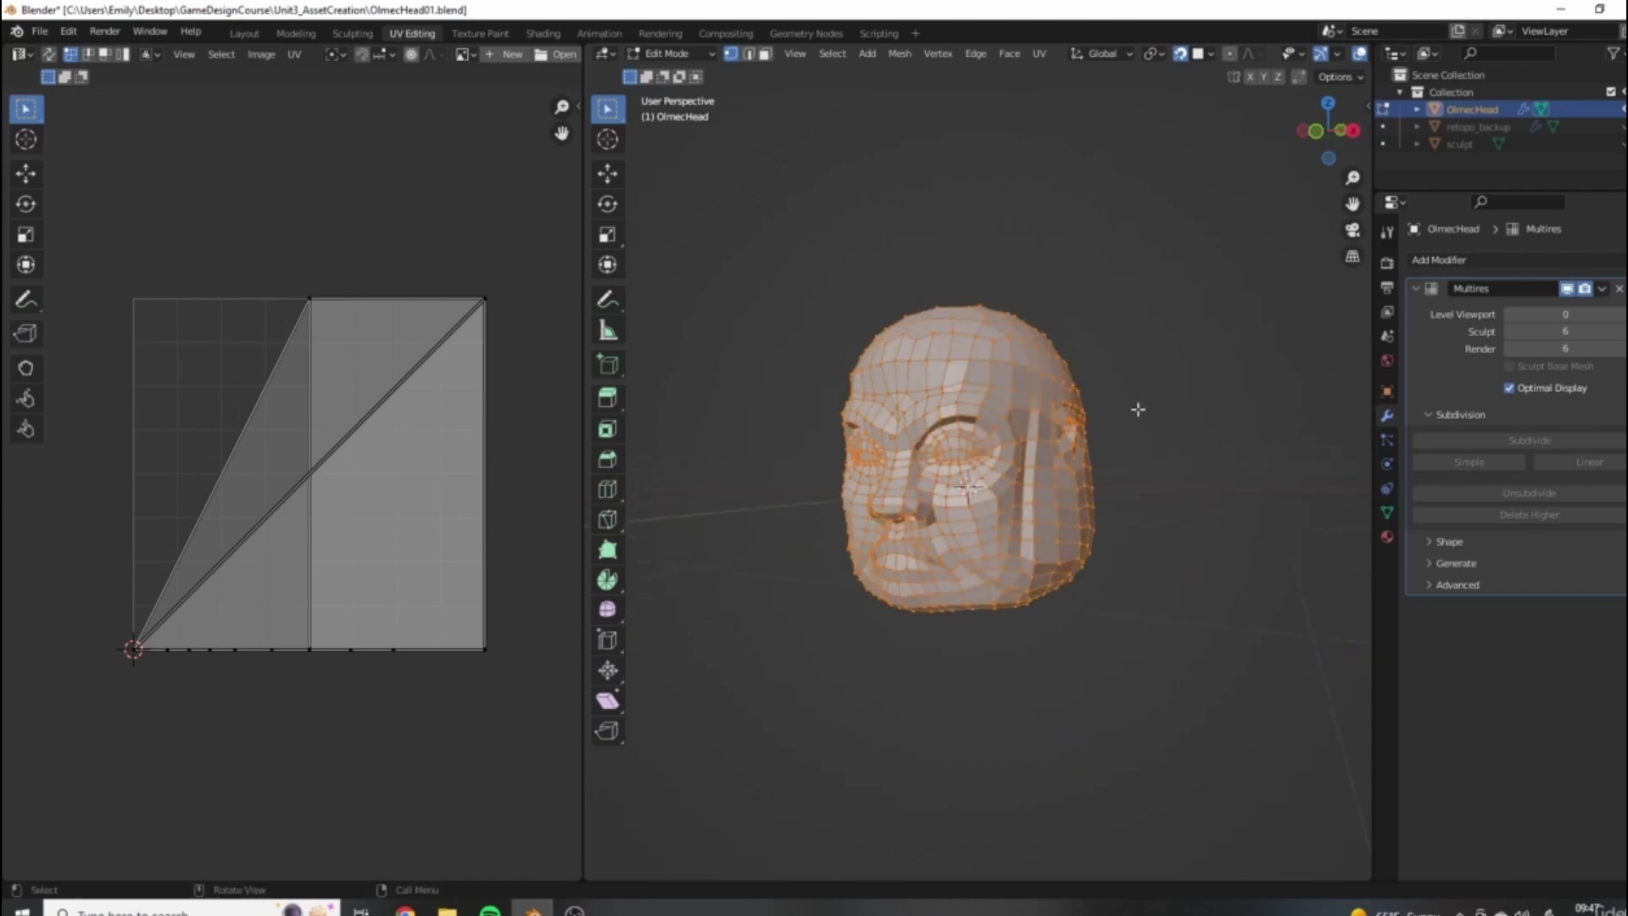
shift+middle_drag(959, 378, 984, 449)
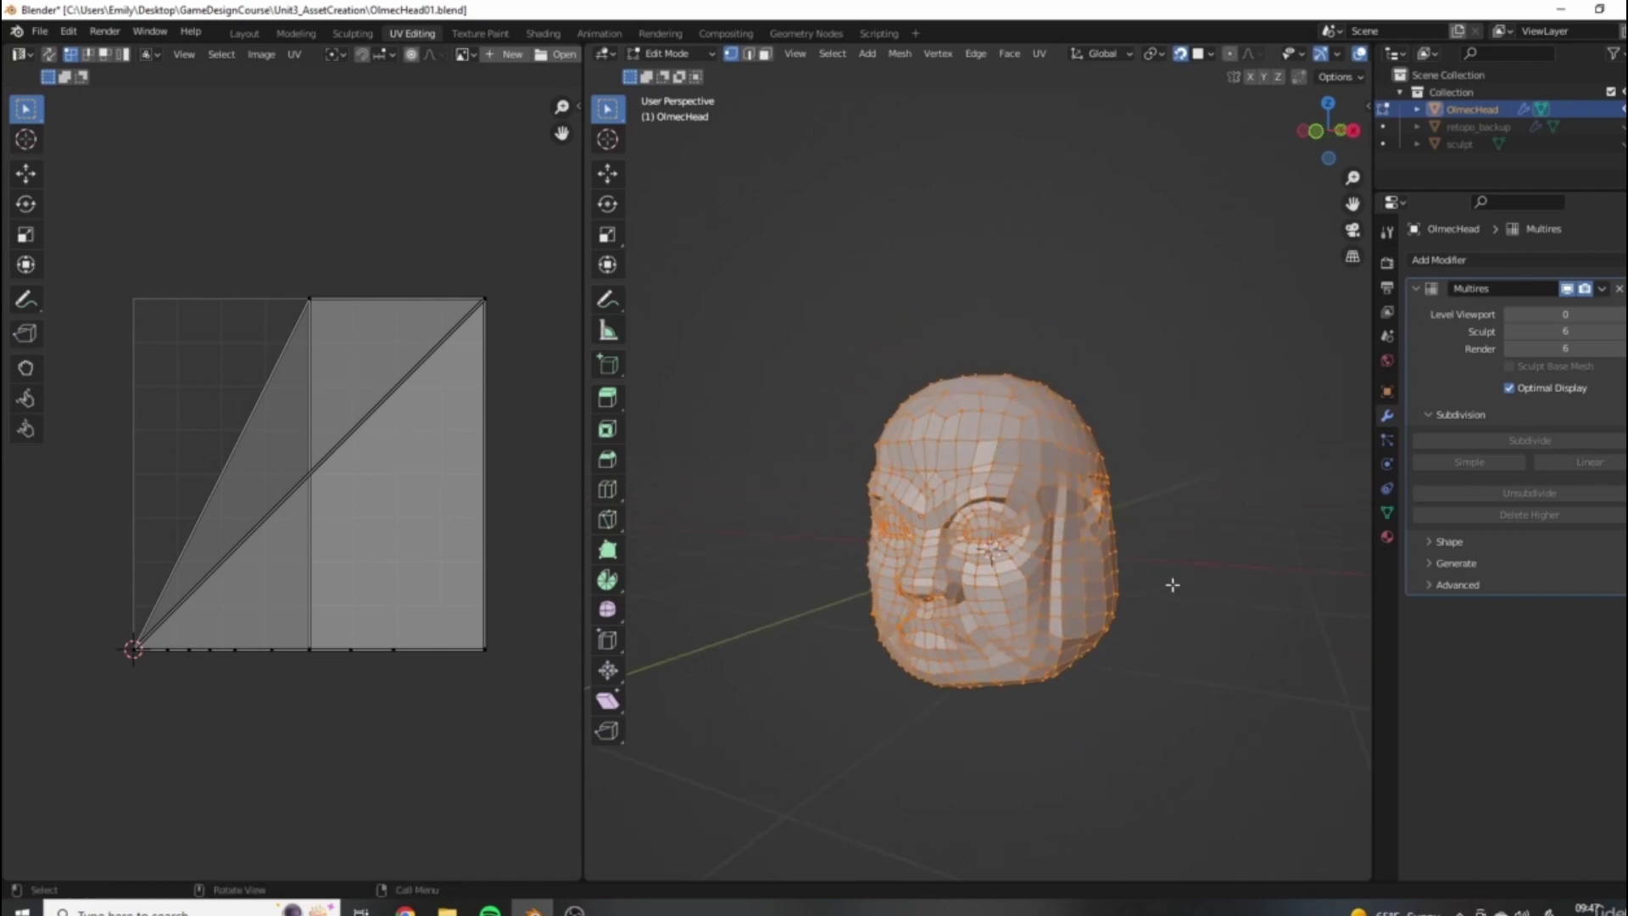
shift+middle_drag(1150, 496, 1051, 458)
scroll(1049, 456, up, 4)
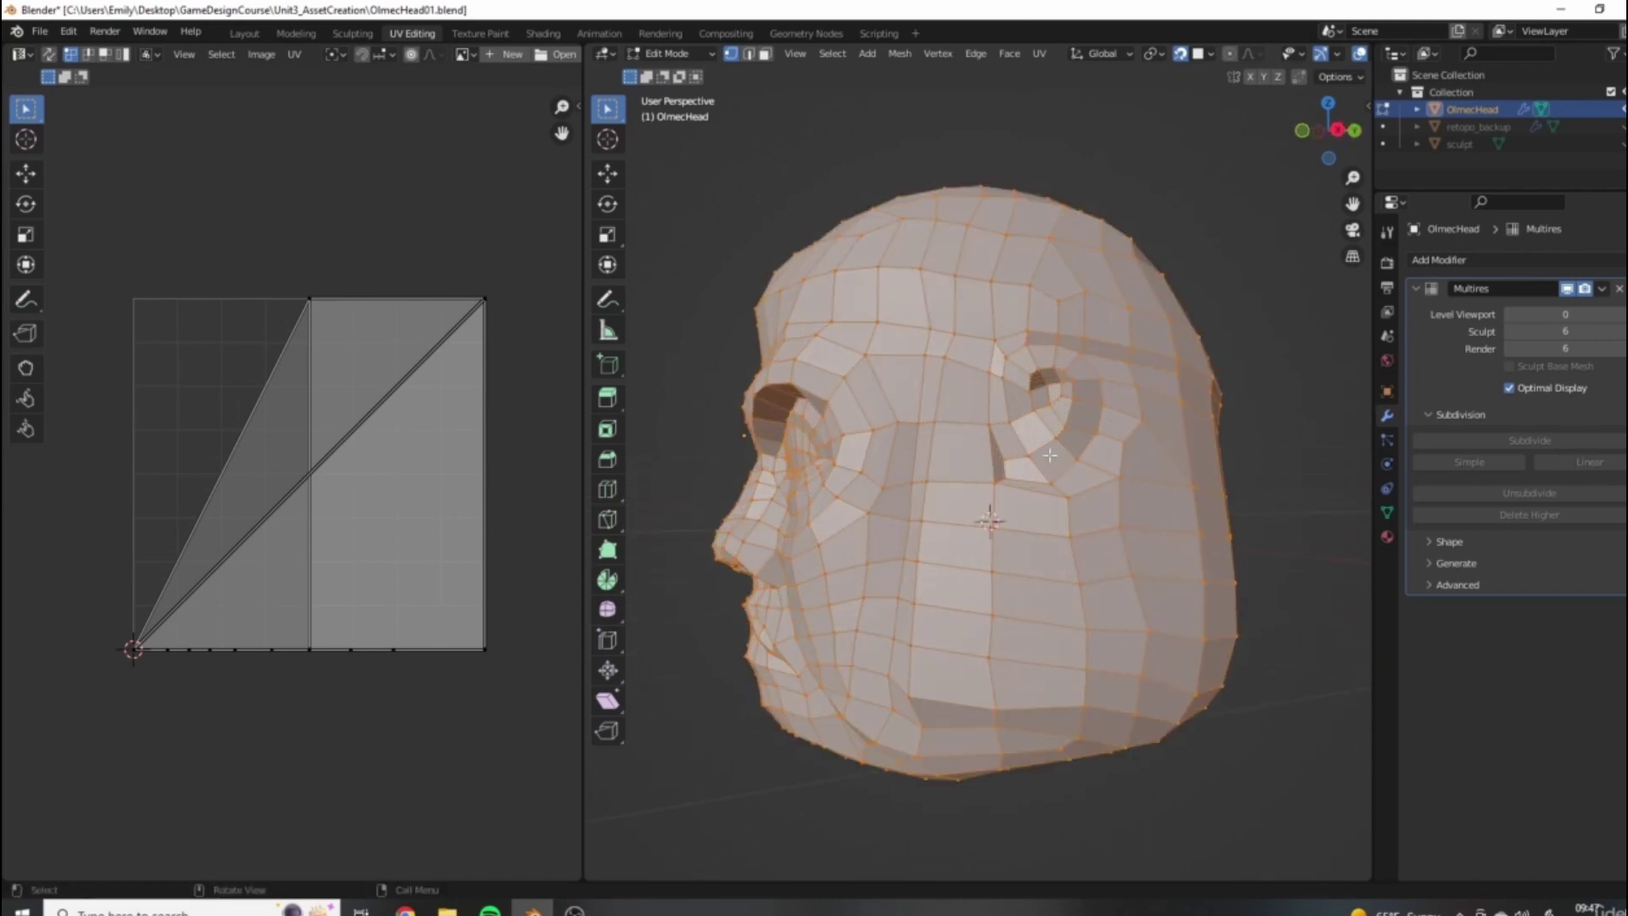
scroll(1123, 385, down, 4)
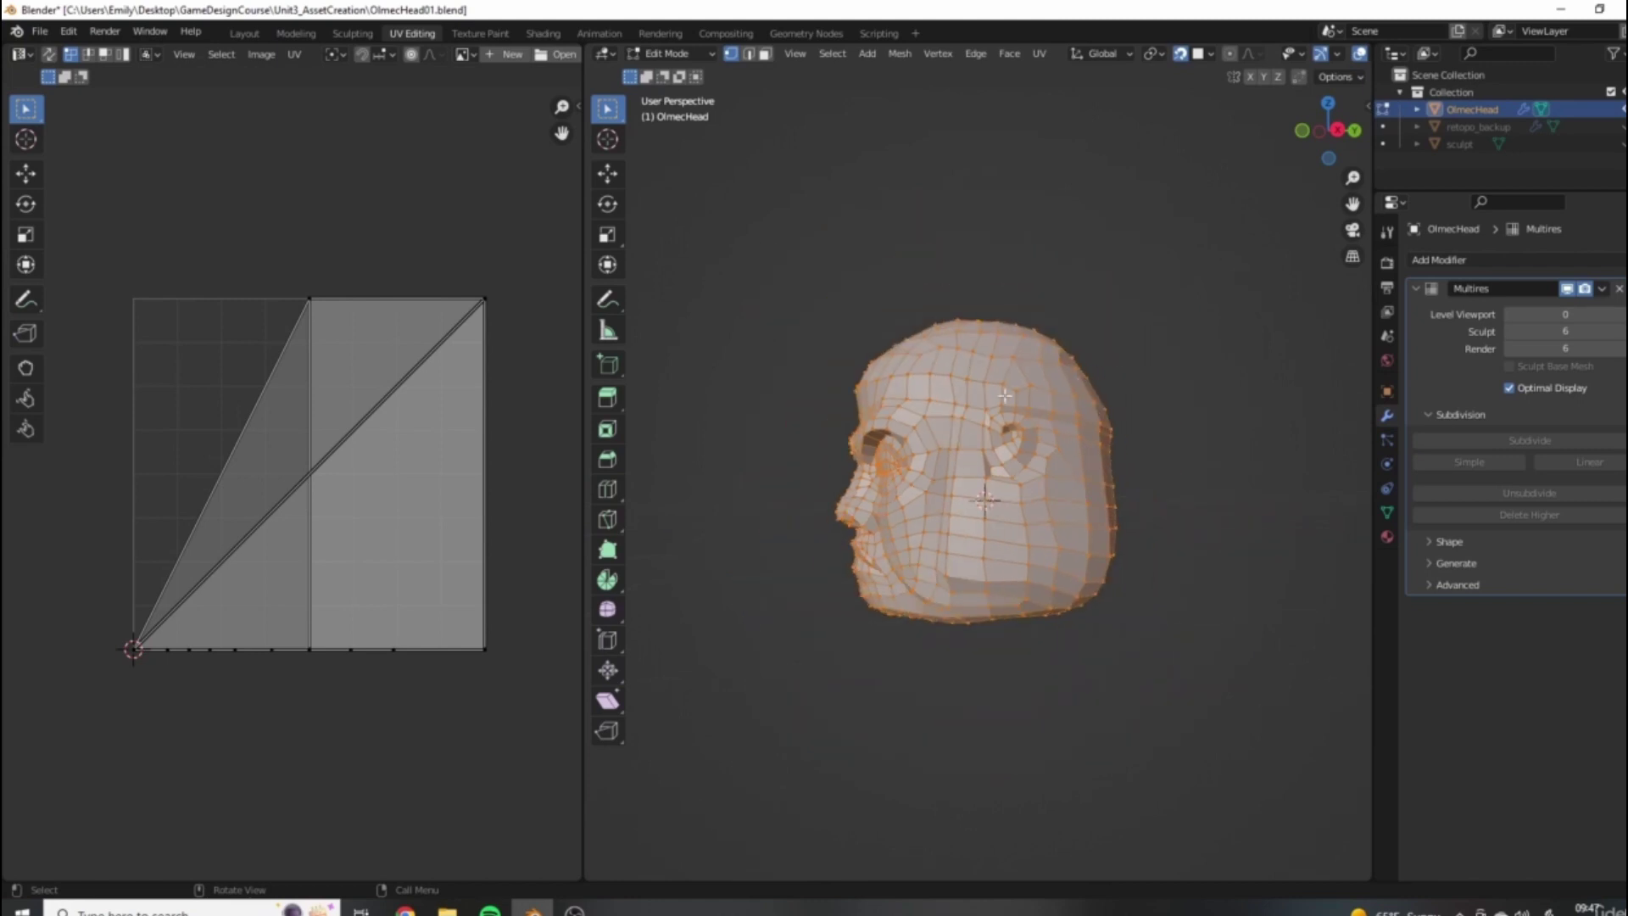
middle_drag(1119, 375, 1179, 498)
scroll(1023, 394, up, 3)
middle_drag(1023, 394, 1080, 440)
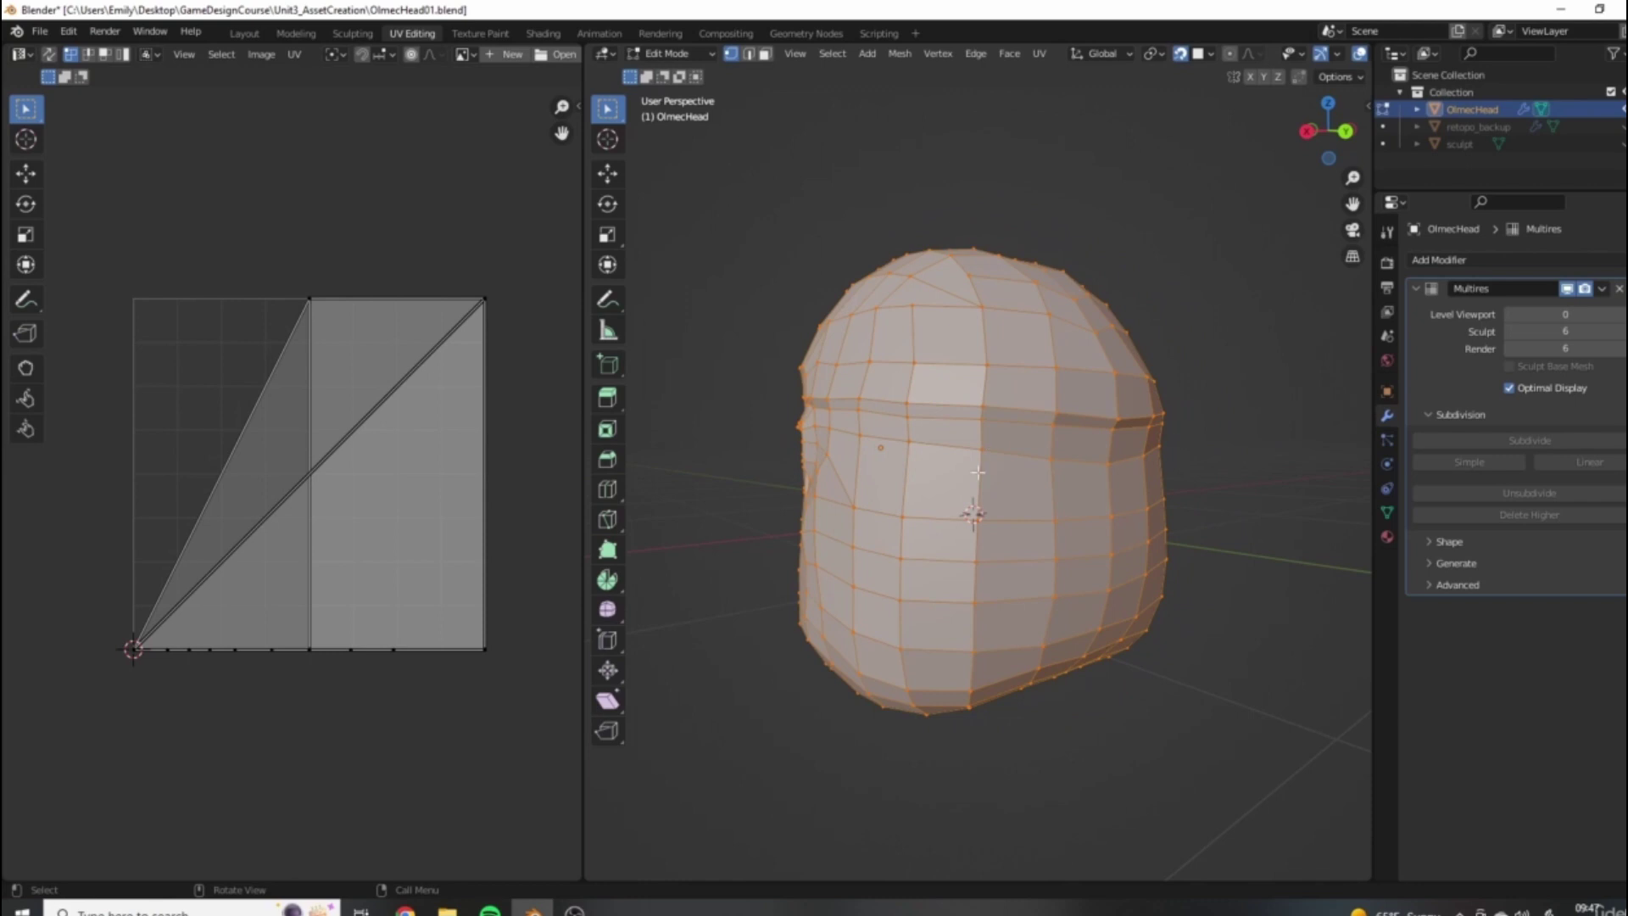
middle_drag(978, 472, 788, 306)
middle_drag(885, 266, 738, 415)
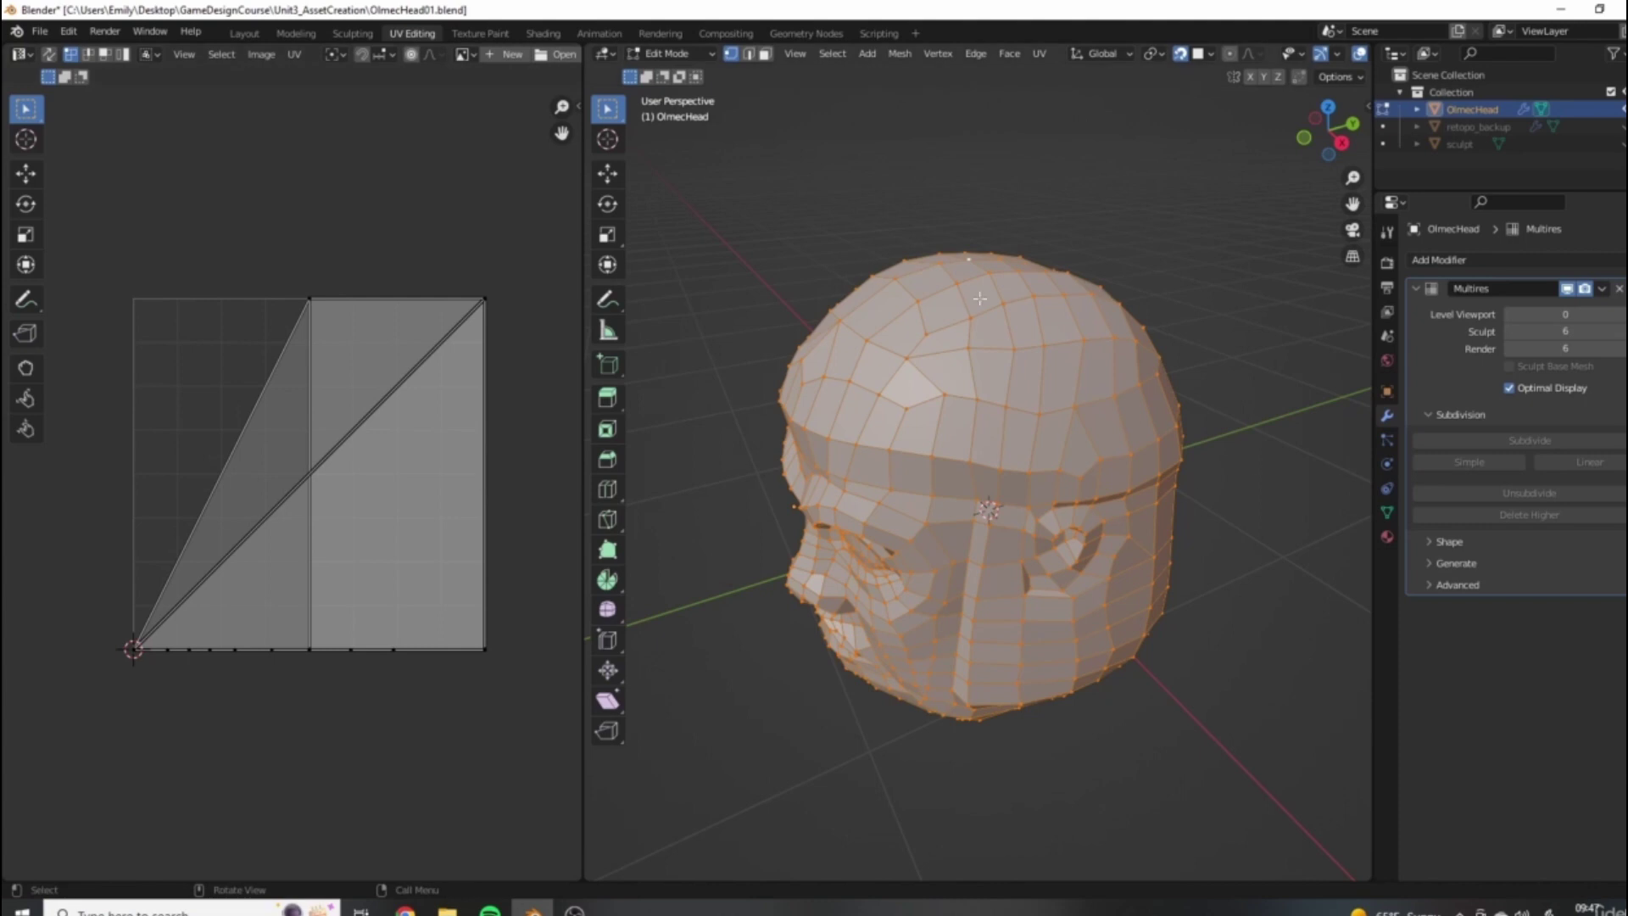
Examine the topology of the eye area, the back of the head and the nose up close.
middle_drag(954, 336, 953, 433)
scroll(1134, 512, up, 2)
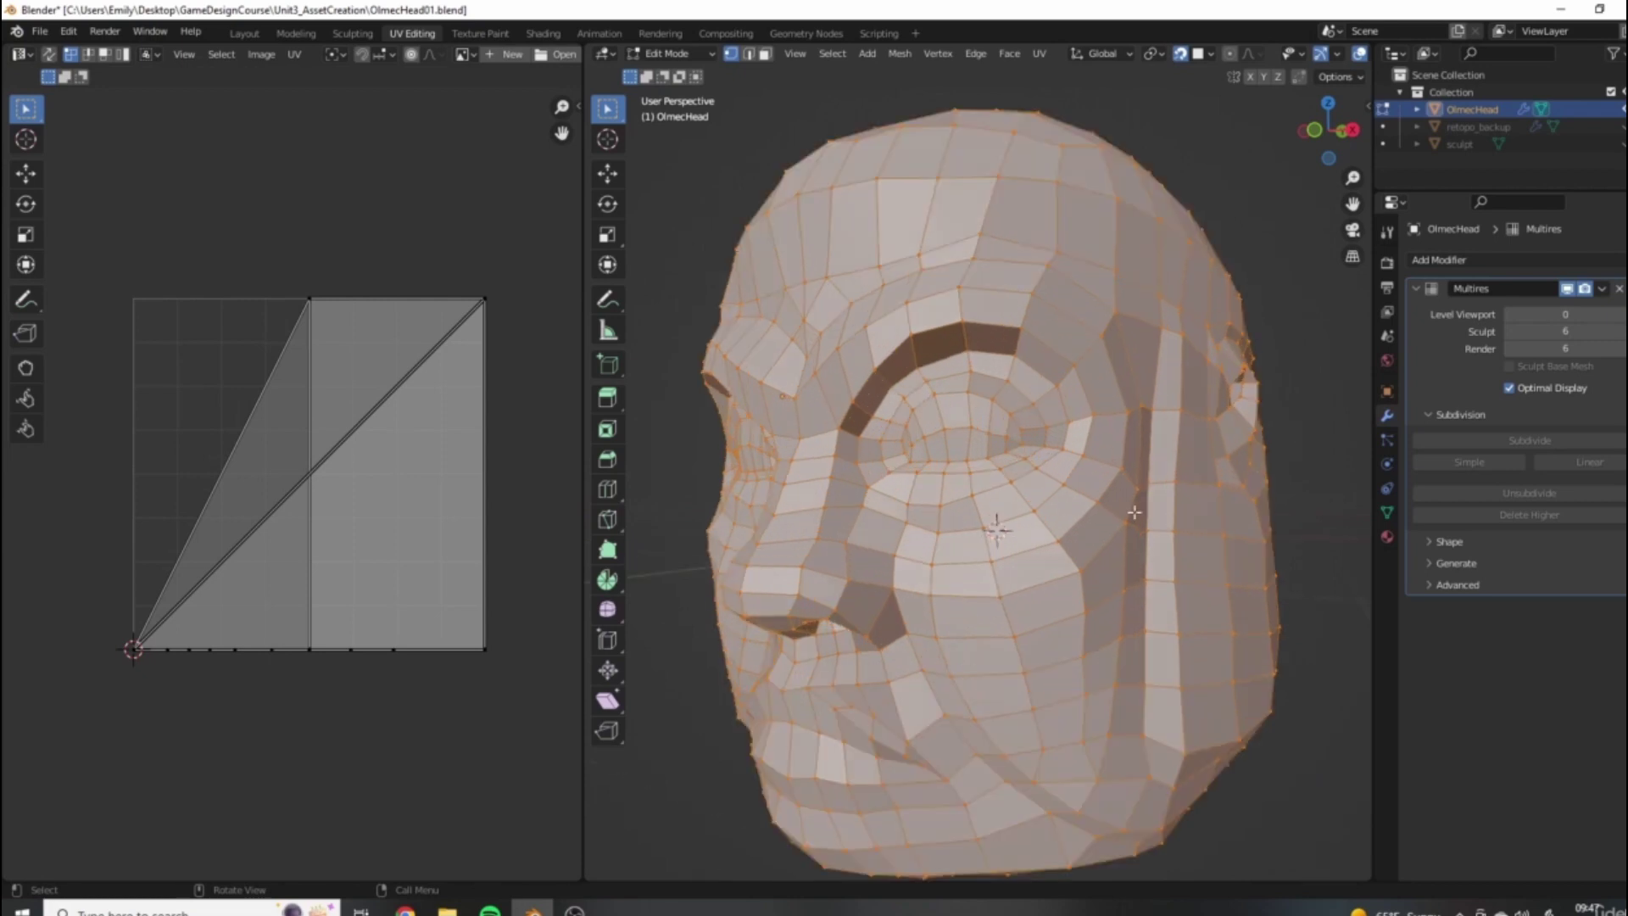
scroll(1074, 326, down, 4)
middle_drag(1074, 326, 1008, 388)
scroll(1110, 365, down, 2)
scroll(1092, 430, up, 2)
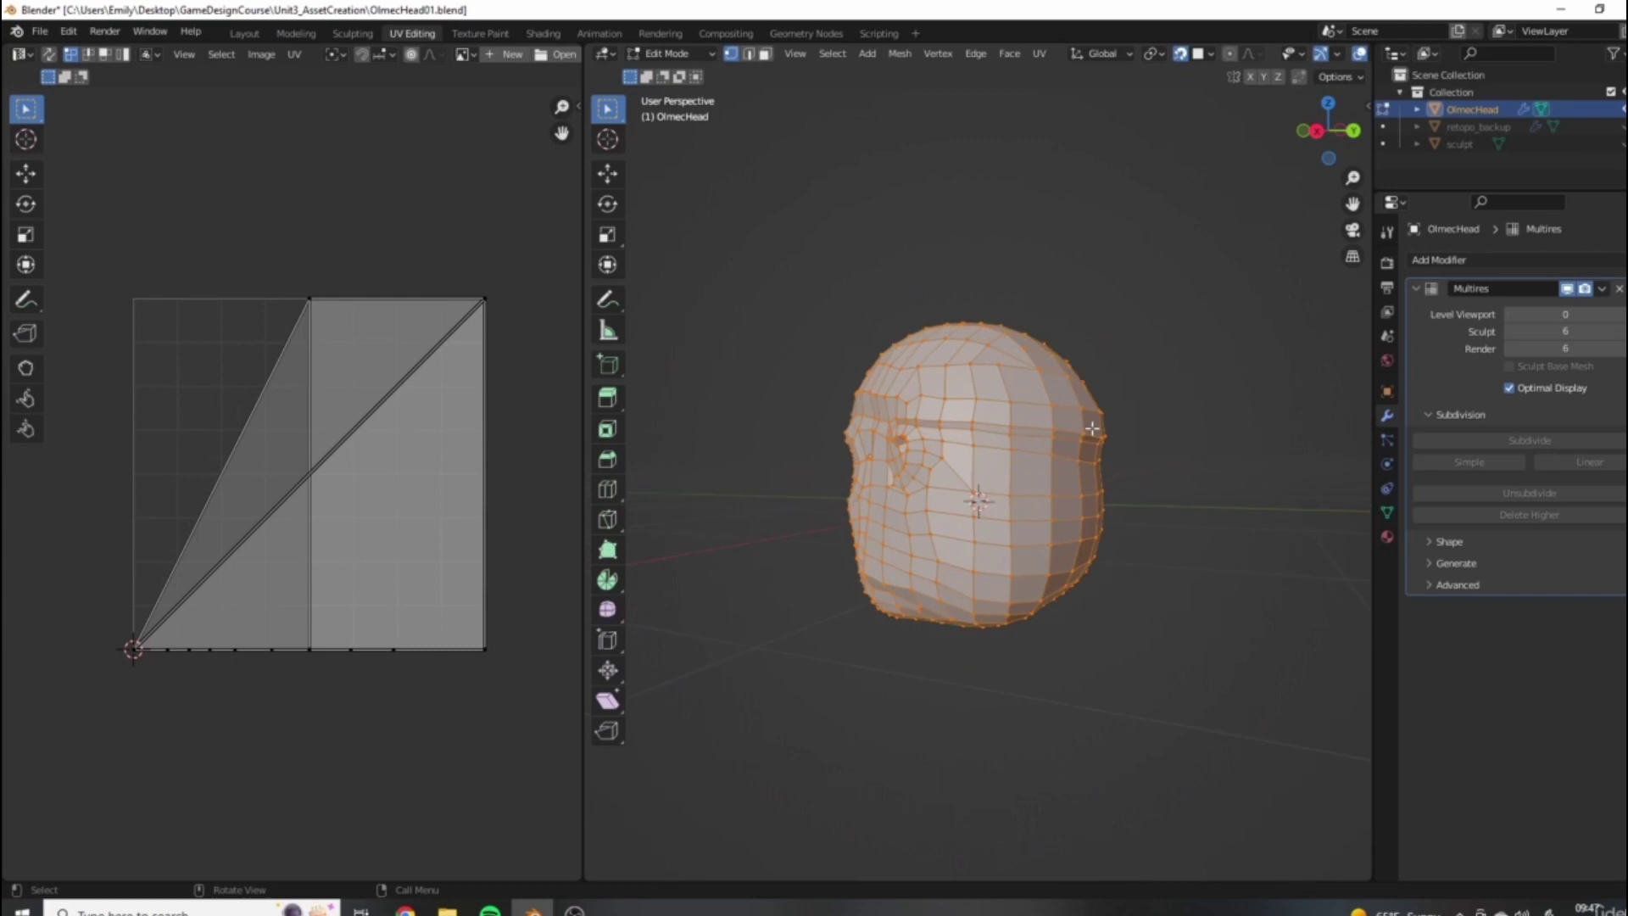
middle_drag(1070, 495, 774, 447)
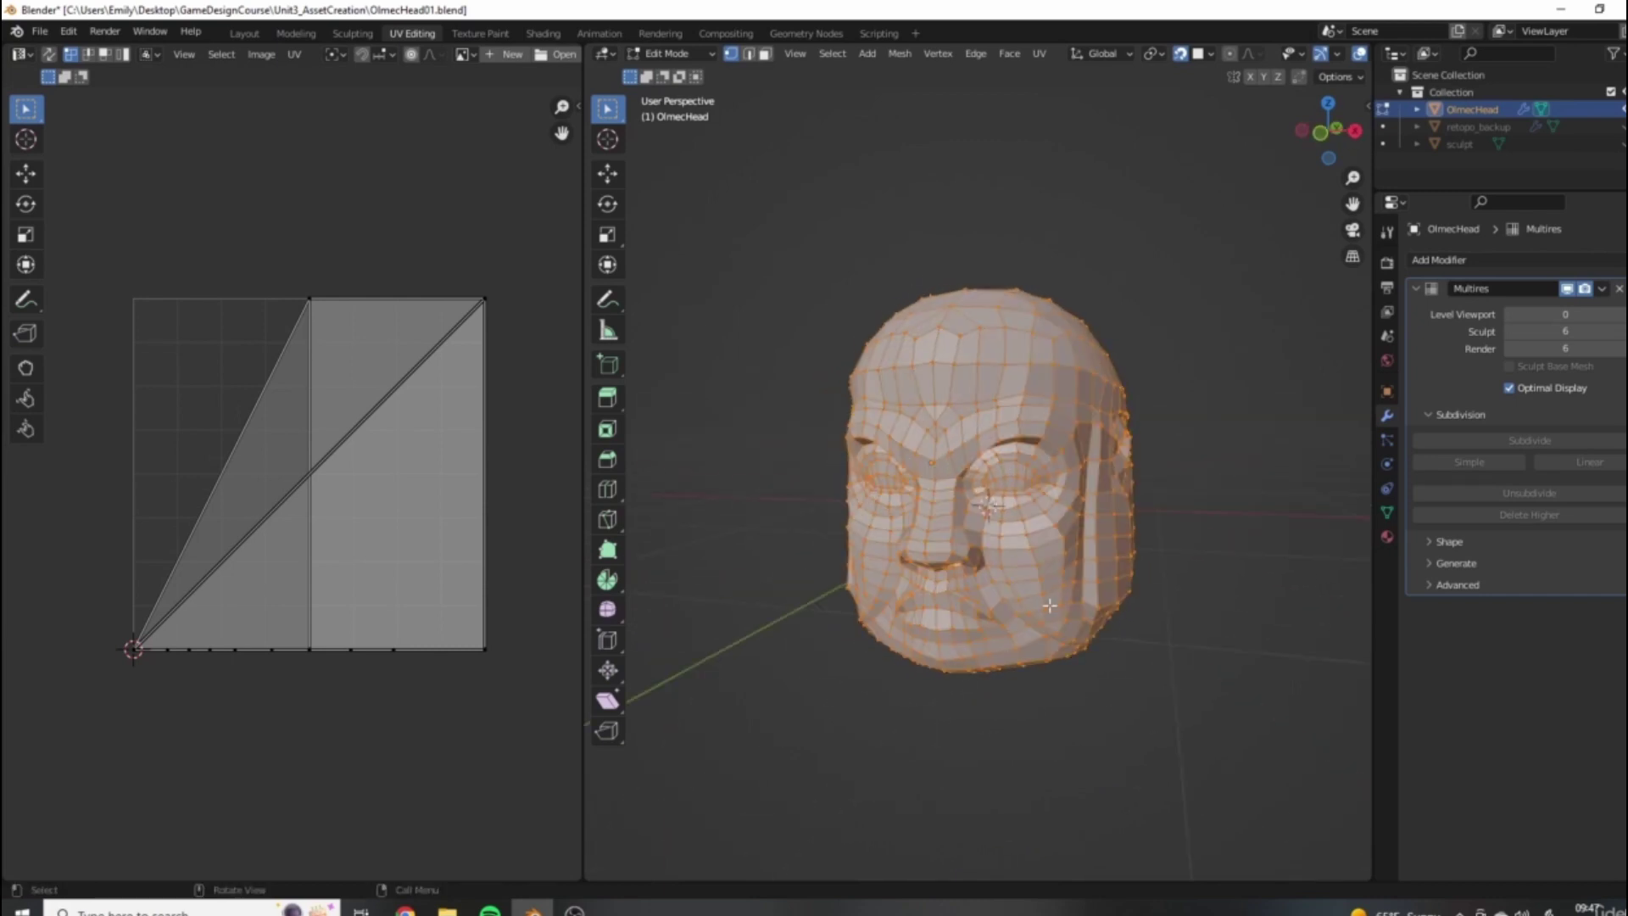
mouse_move(1041, 409)
middle_down()
mouse_move(763, 450)
mouse_move(1169, 487)
mouse_move(1043, 440)
middle_up()
scroll(997, 463, up, 6)
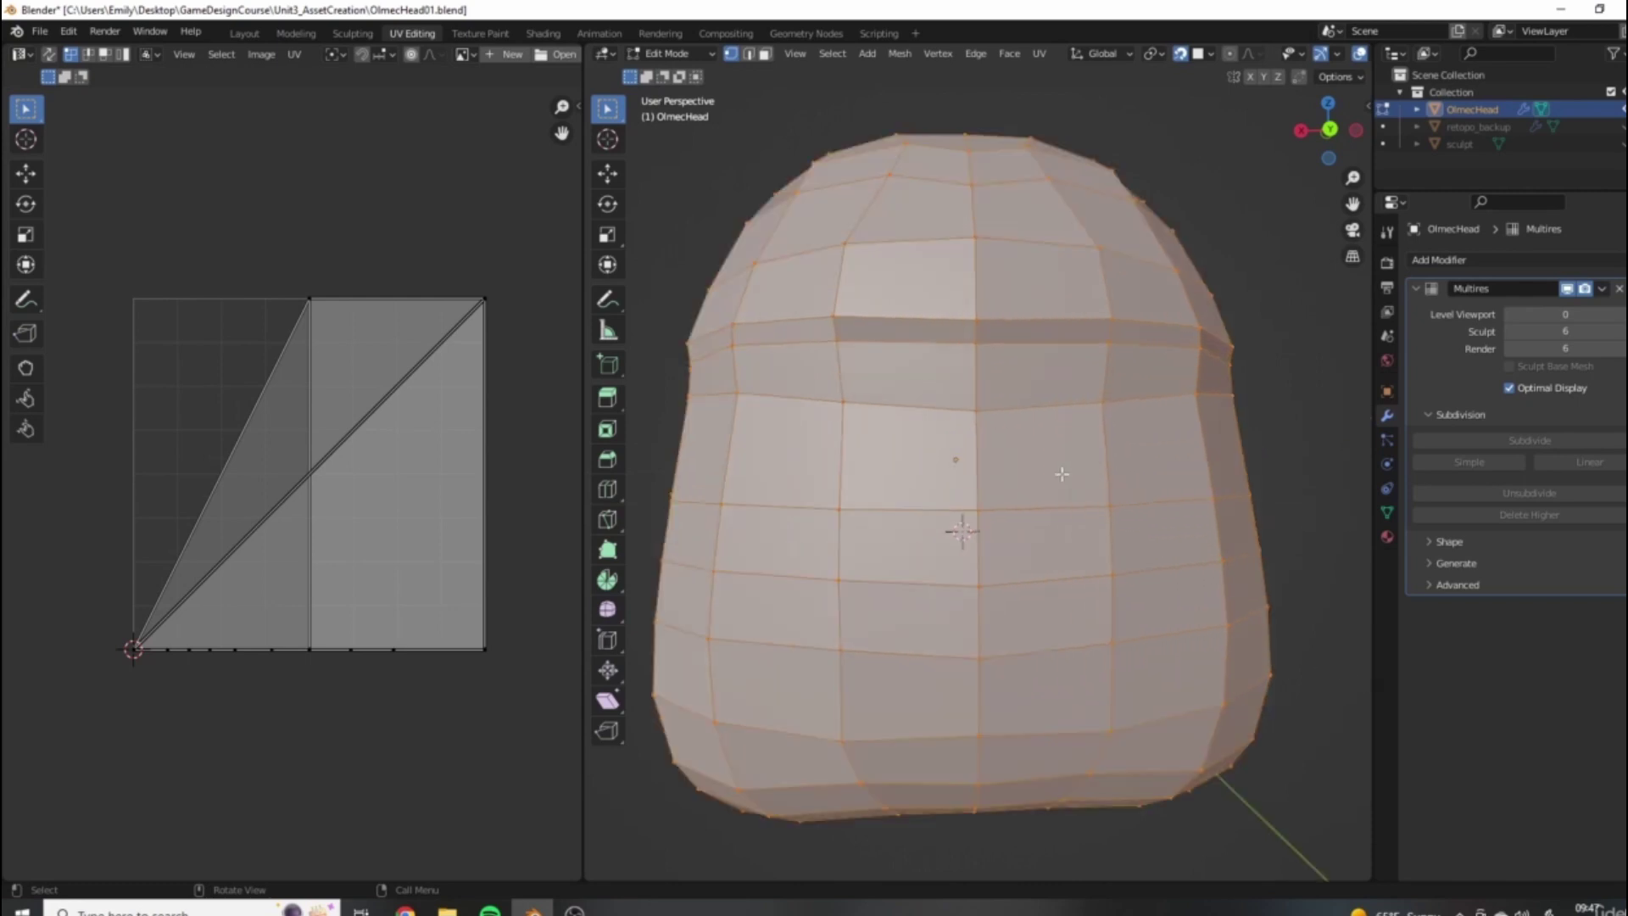
scroll(866, 440, down, 3)
middle_drag(968, 441, 1059, 401)
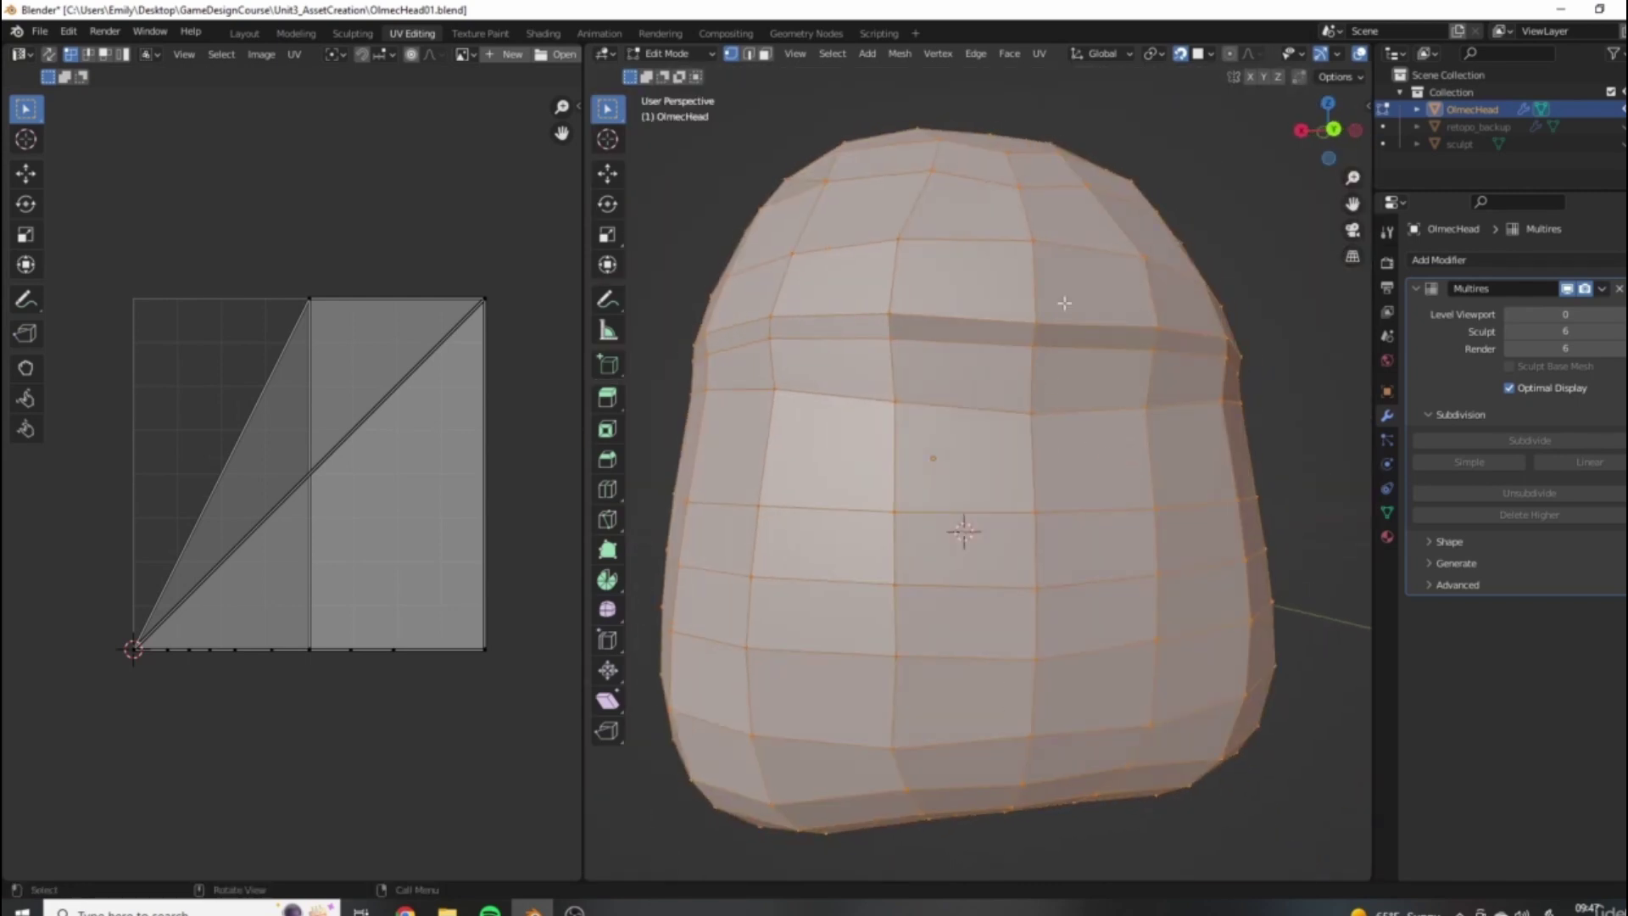
middle_drag(1064, 303, 1041, 251)
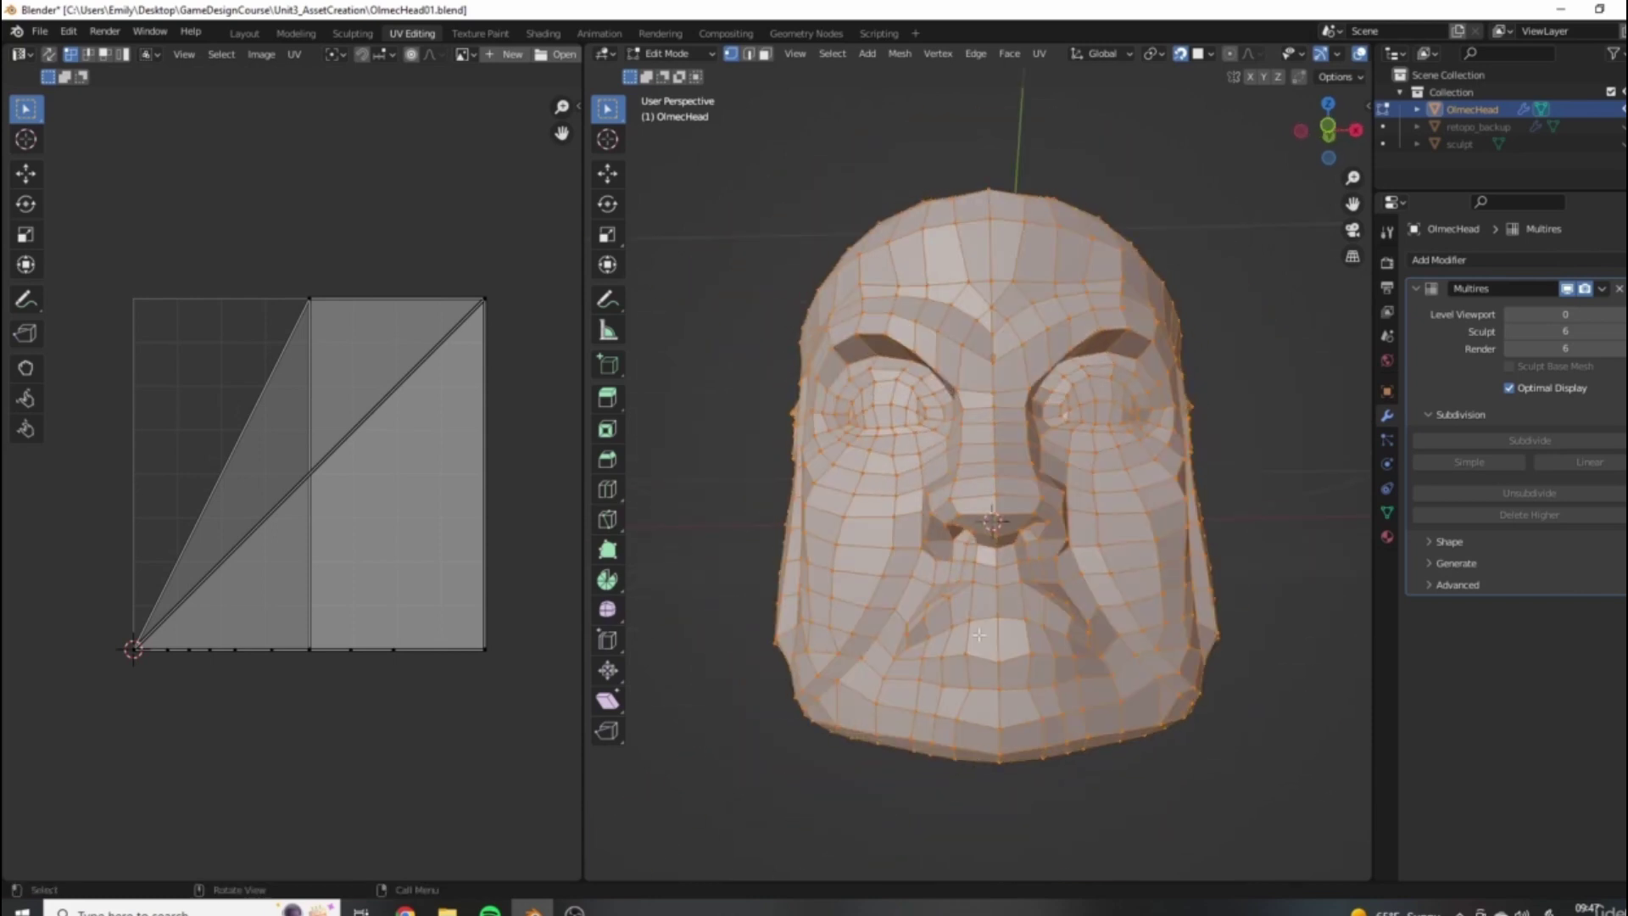
scroll(1044, 554, up, 6)
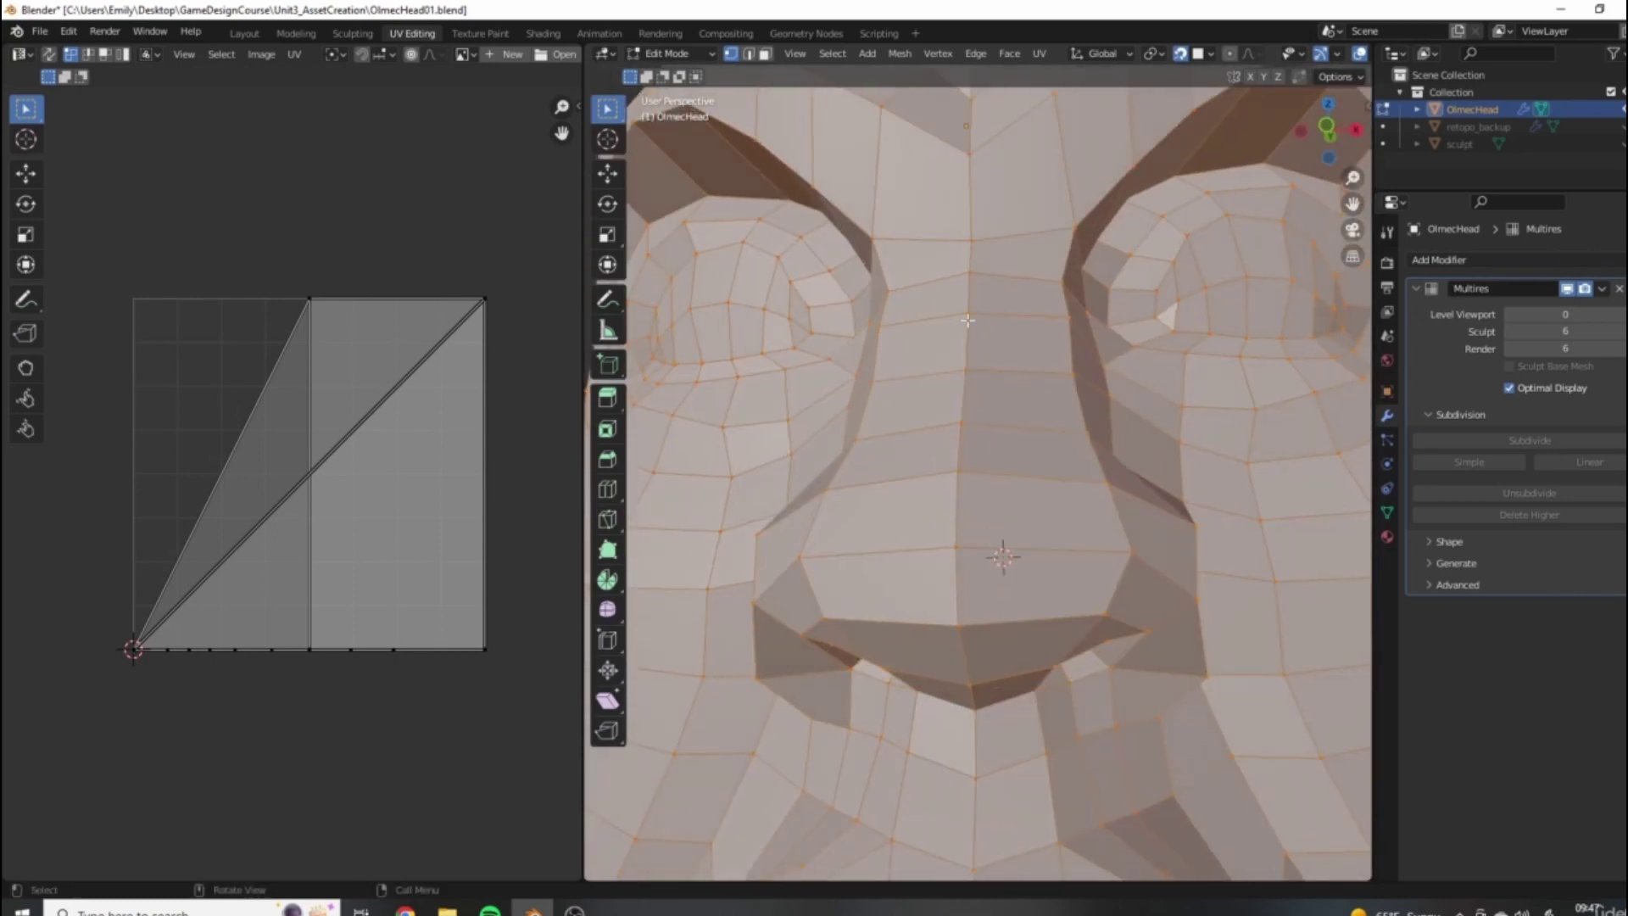
scroll(982, 384, down, 6)
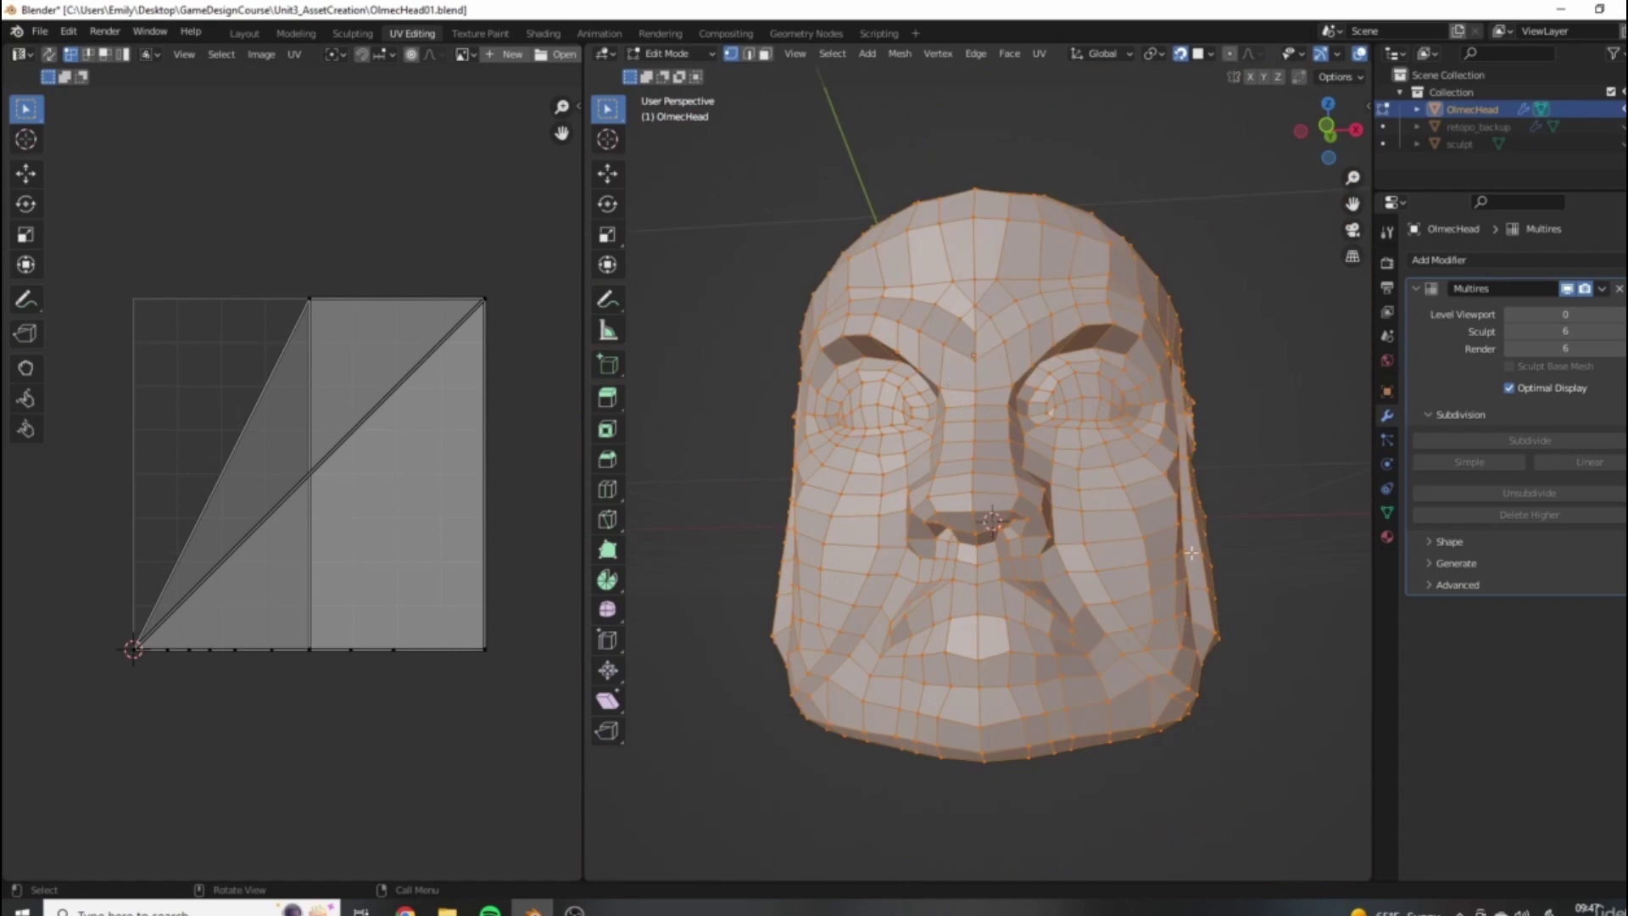
Switch the mesh selection mode from vertices to edges.
scroll(1048, 463, down, 2)
middle_drag(1047, 463, 982, 516)
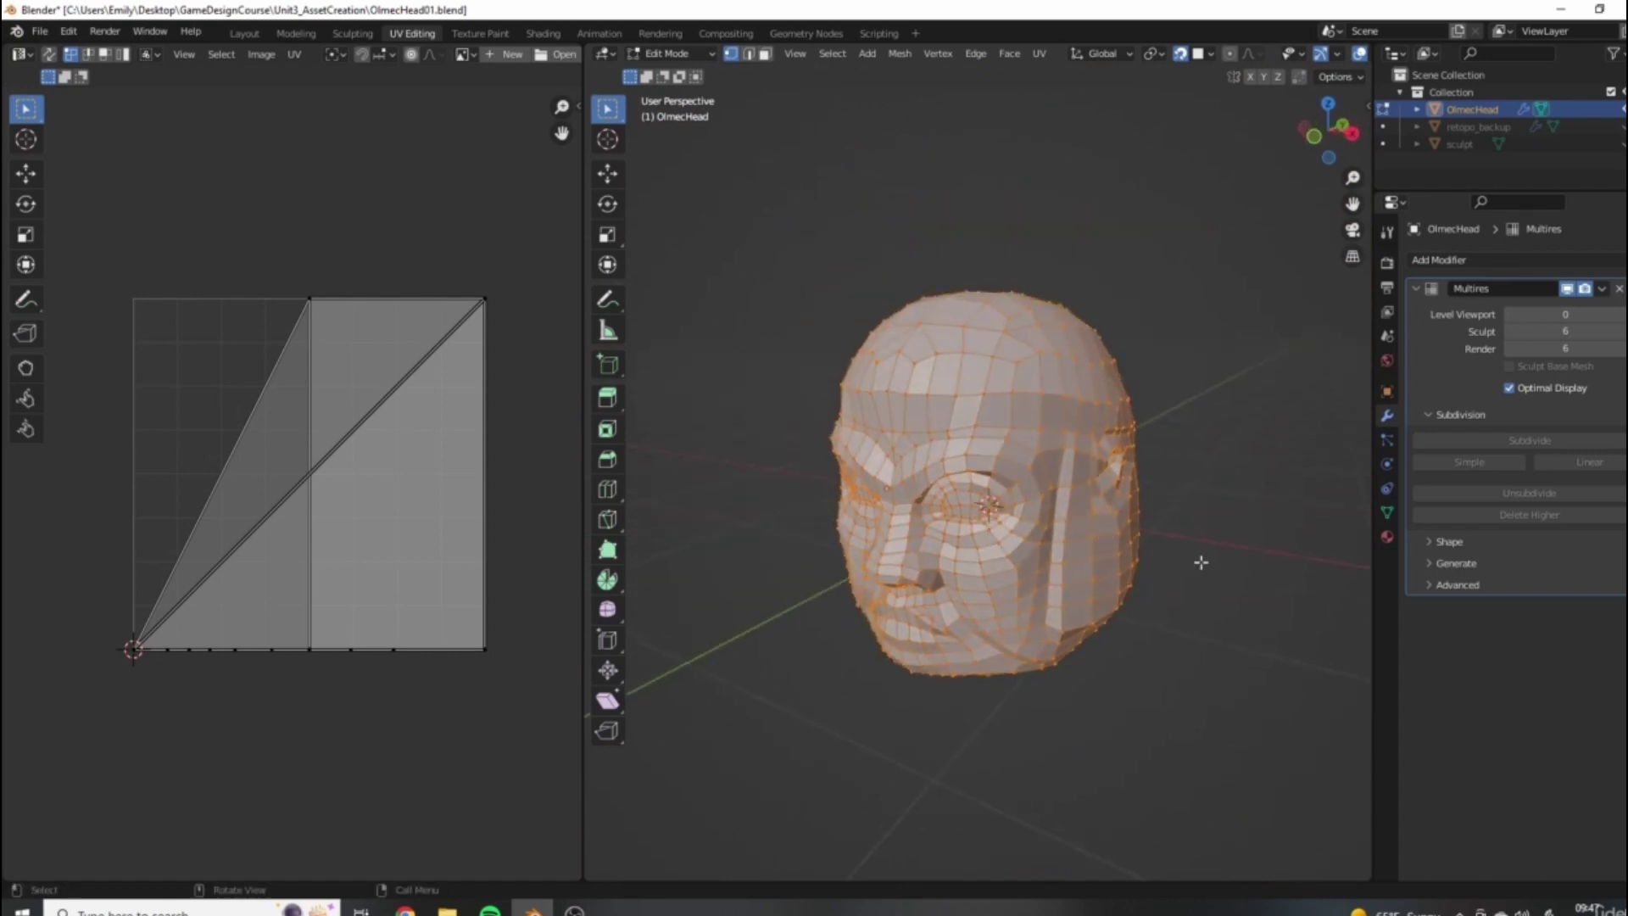
click(751, 54)
Inspect the head's edge loops along the side, back, face and ear.
middle_drag(1020, 585, 1013, 546)
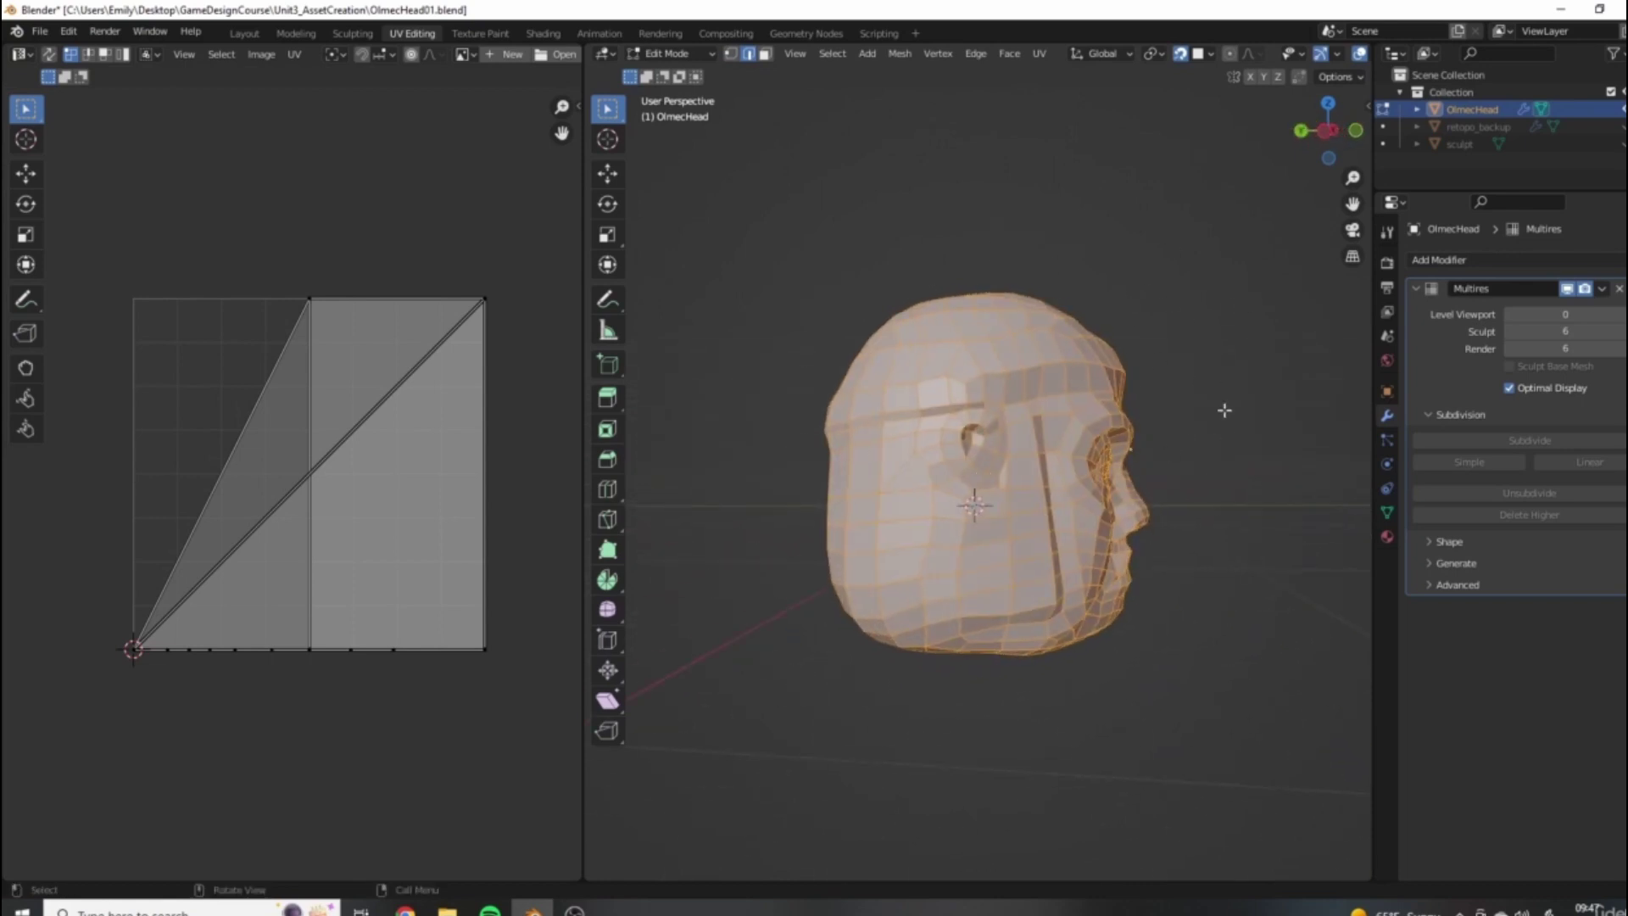
middle_drag(1224, 410, 1260, 416)
middle_drag(879, 430, 1069, 526)
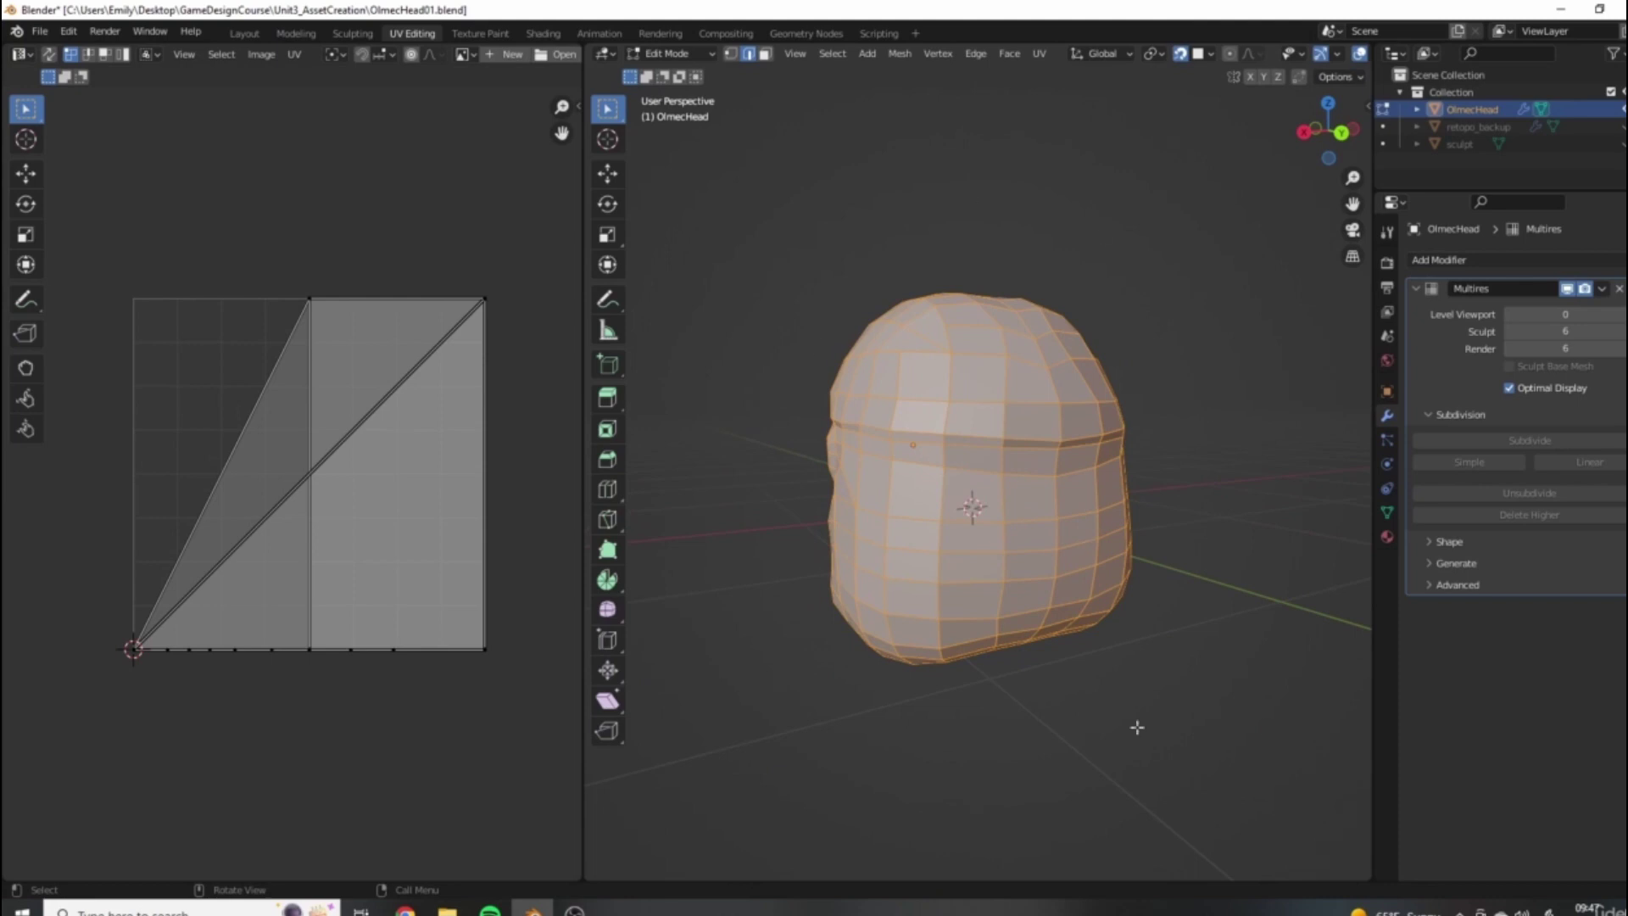
middle_drag(1018, 647, 906, 487)
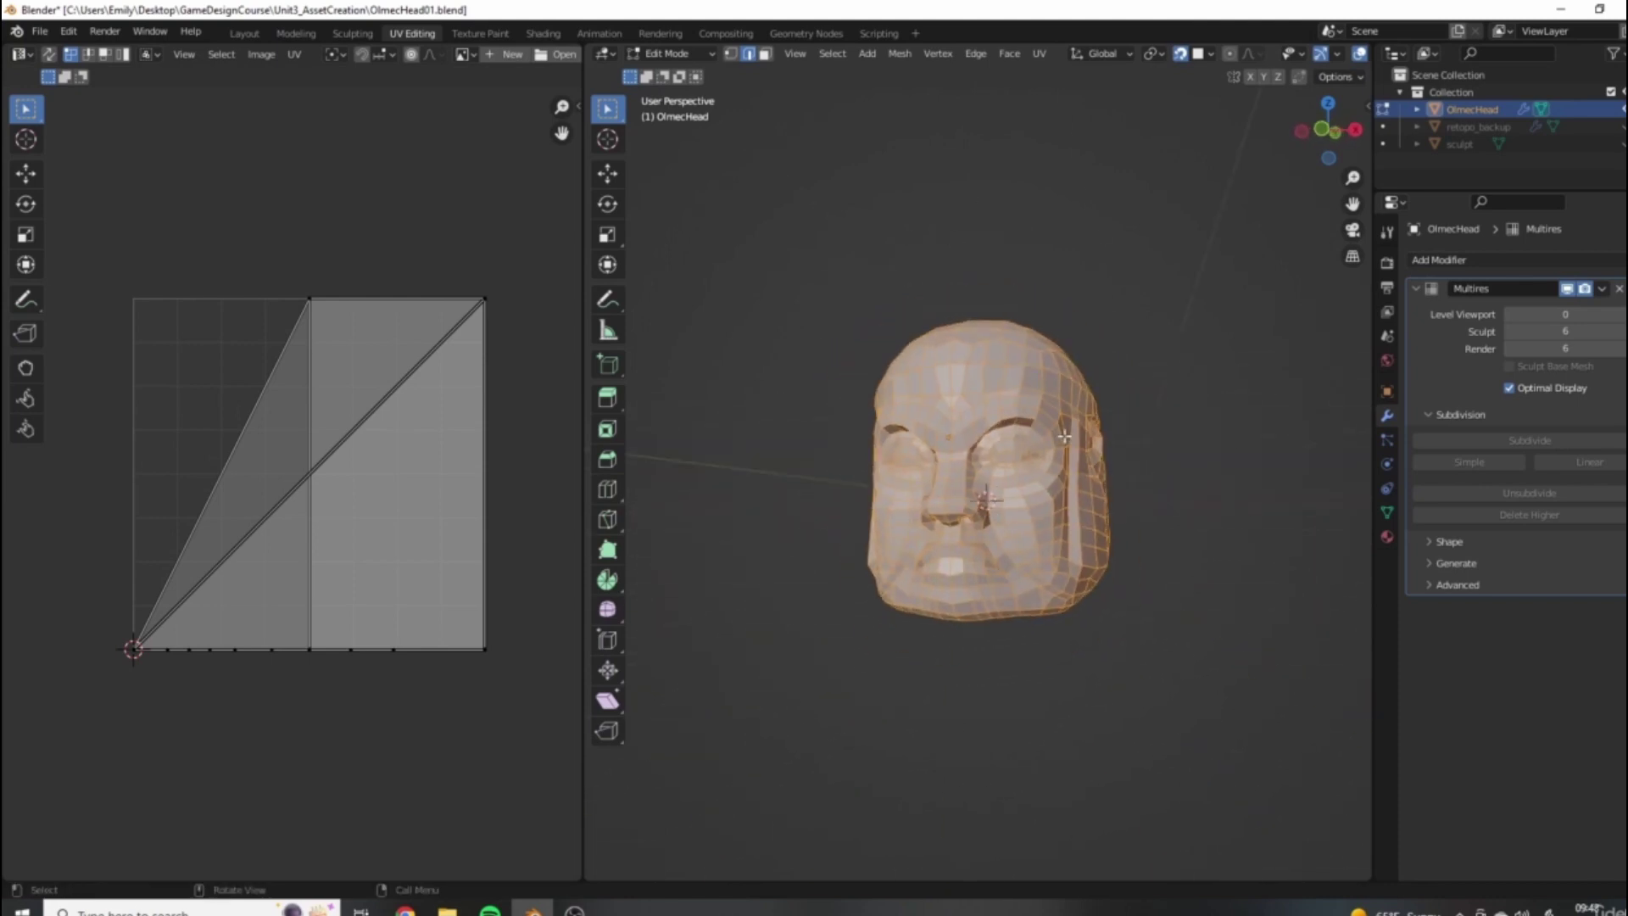
scroll(1248, 525, down, 1)
scroll(1195, 523, up, 3)
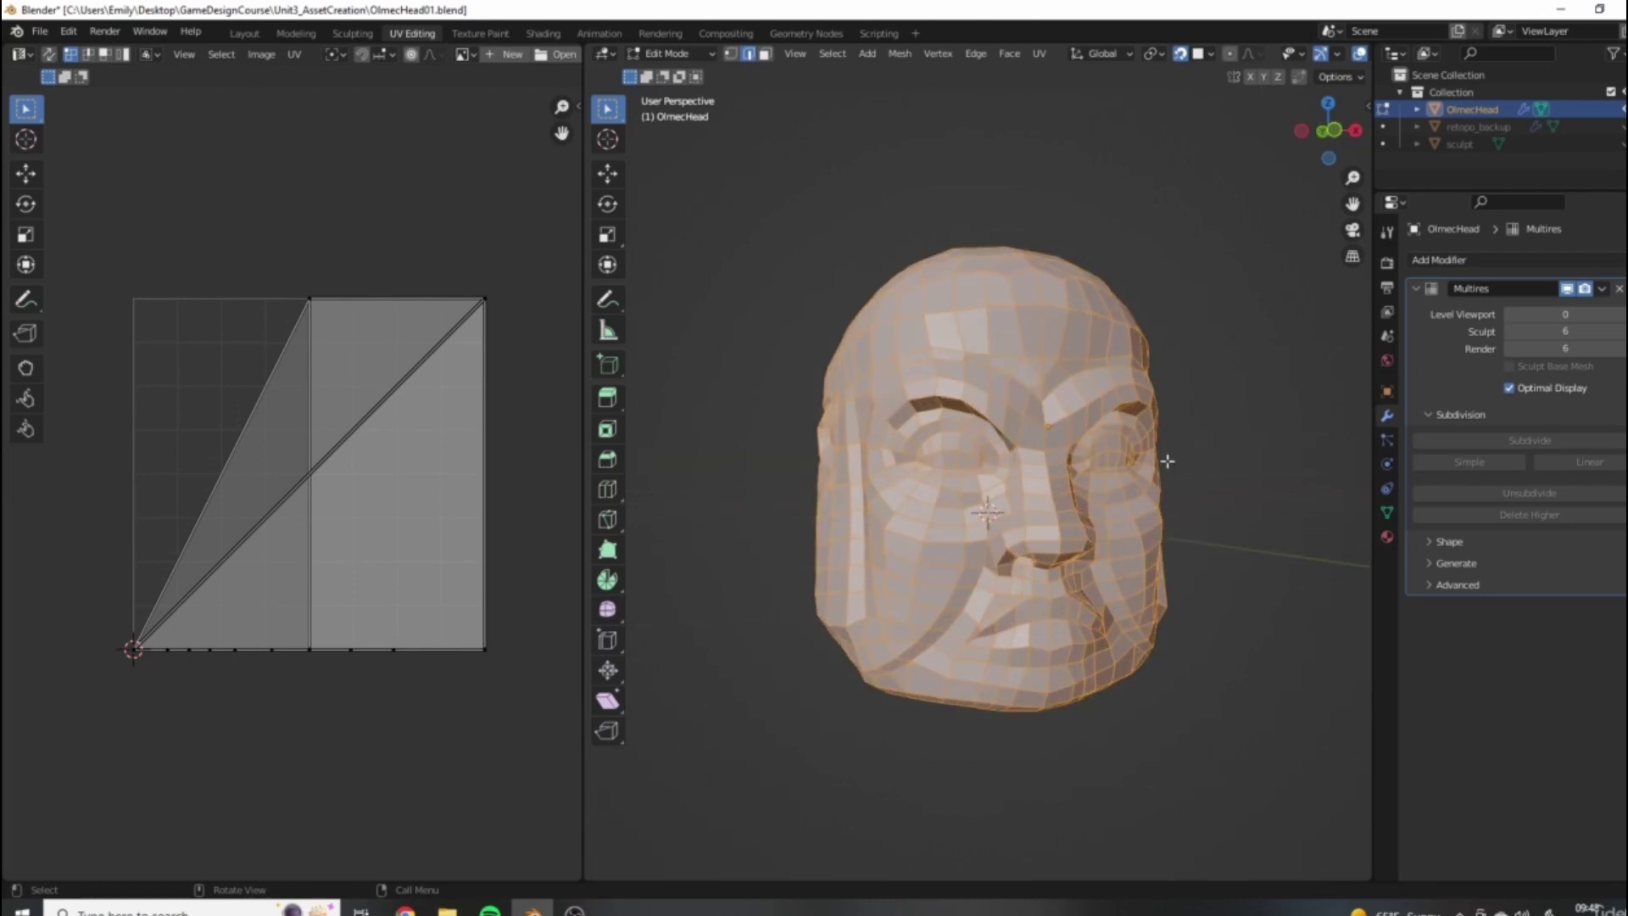
middle_drag(1082, 455, 1046, 443)
middle_drag(943, 414, 1050, 448)
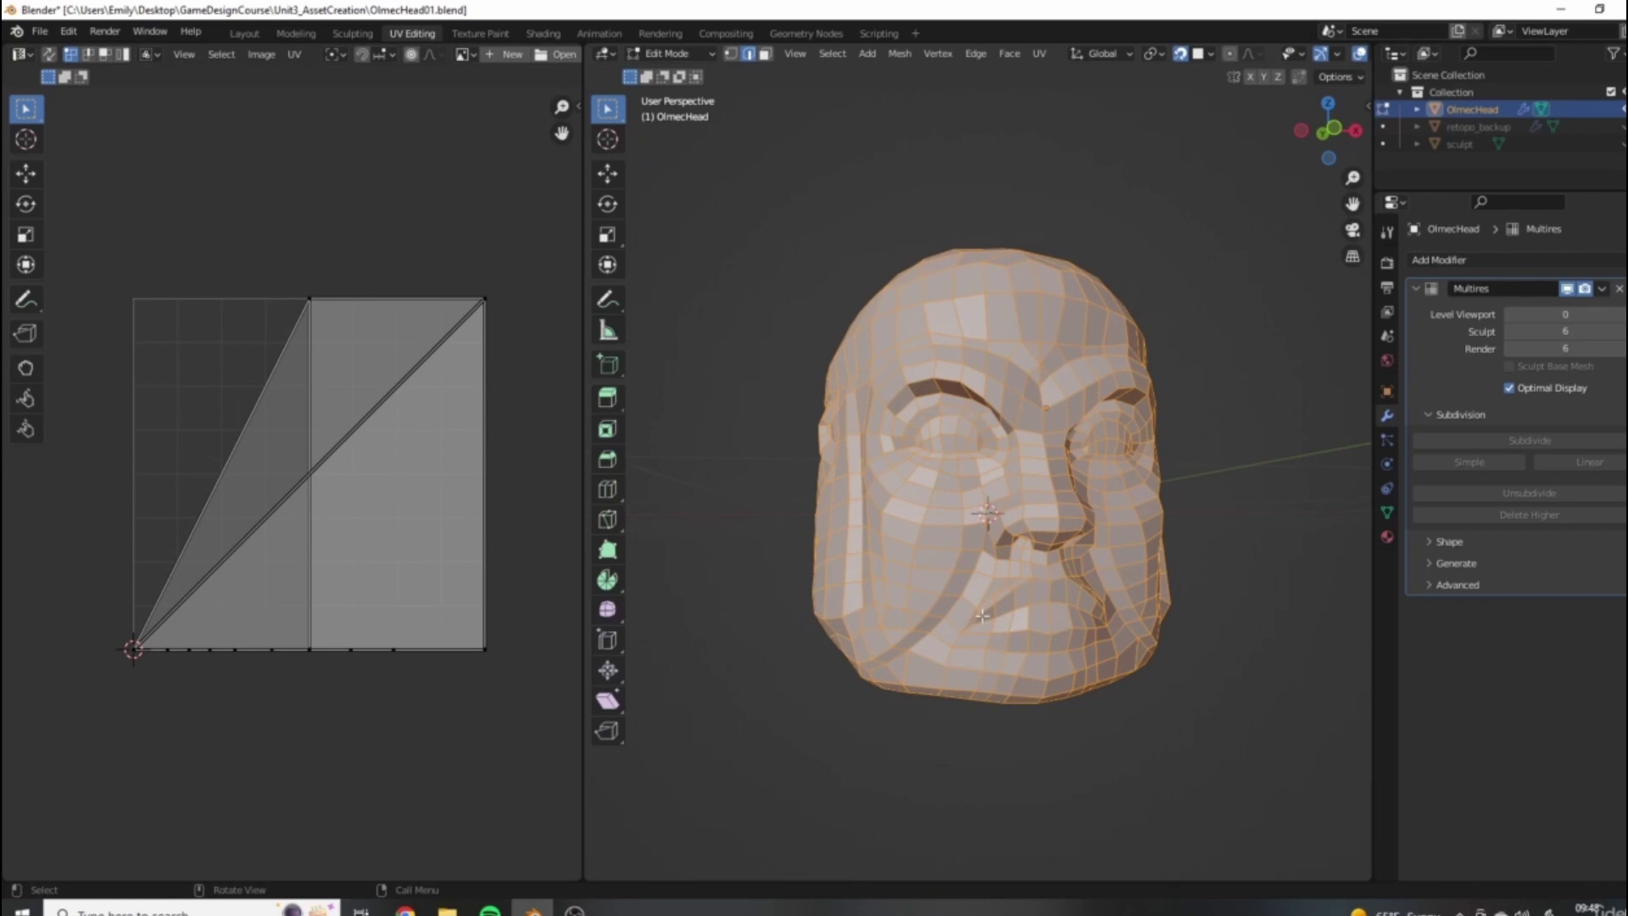
middle_drag(911, 612, 834, 576)
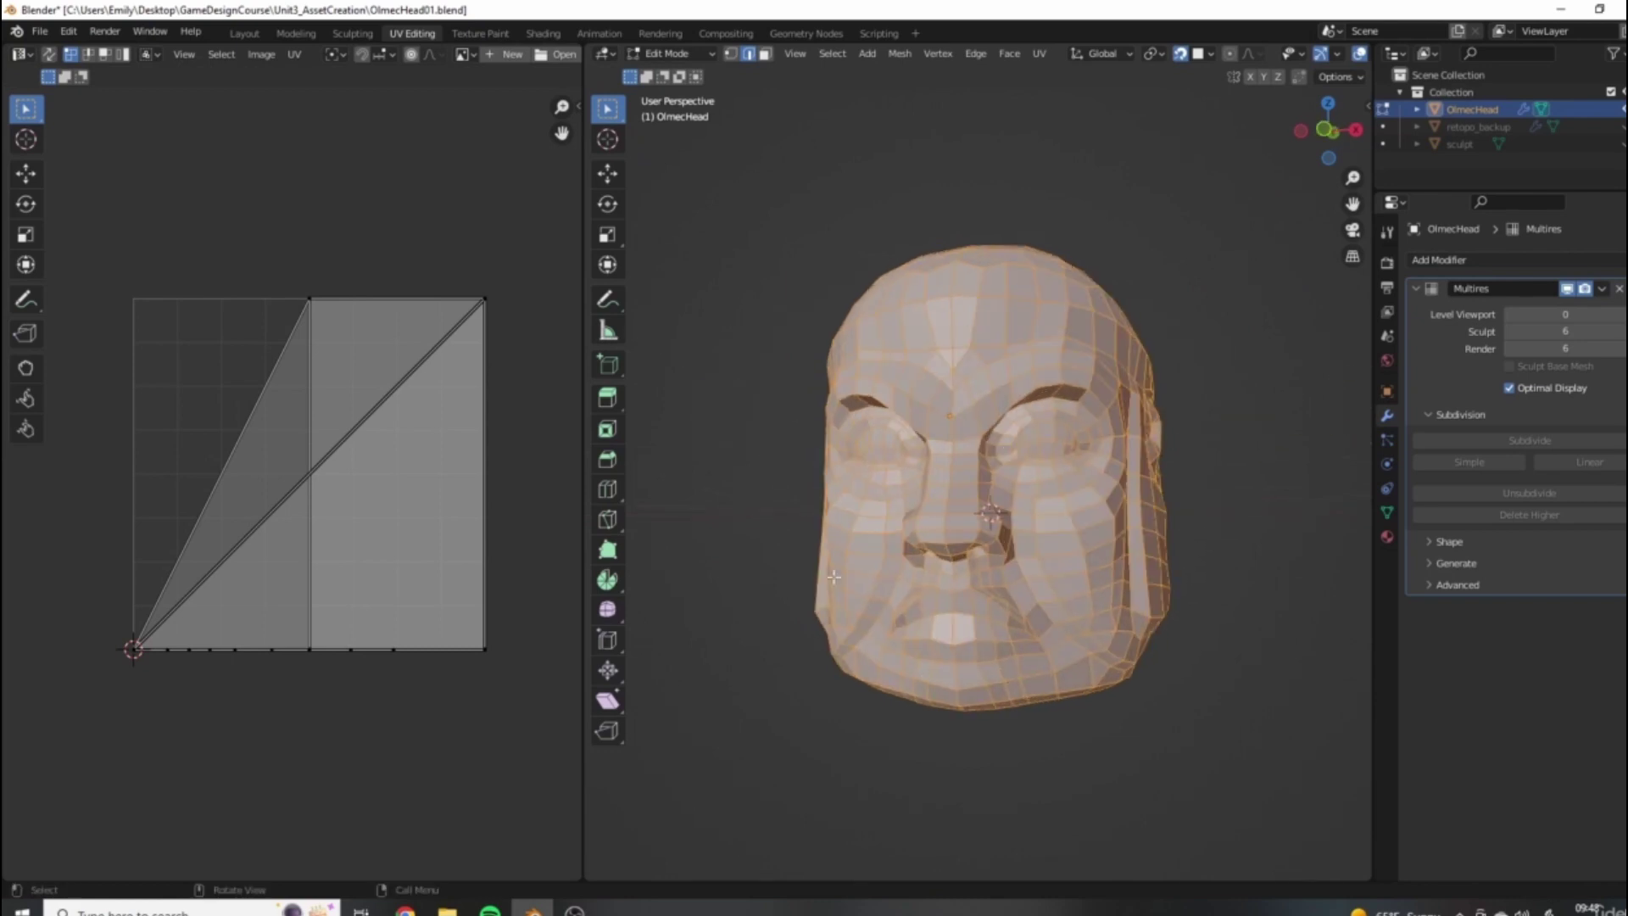
middle_drag(988, 410, 1190, 500)
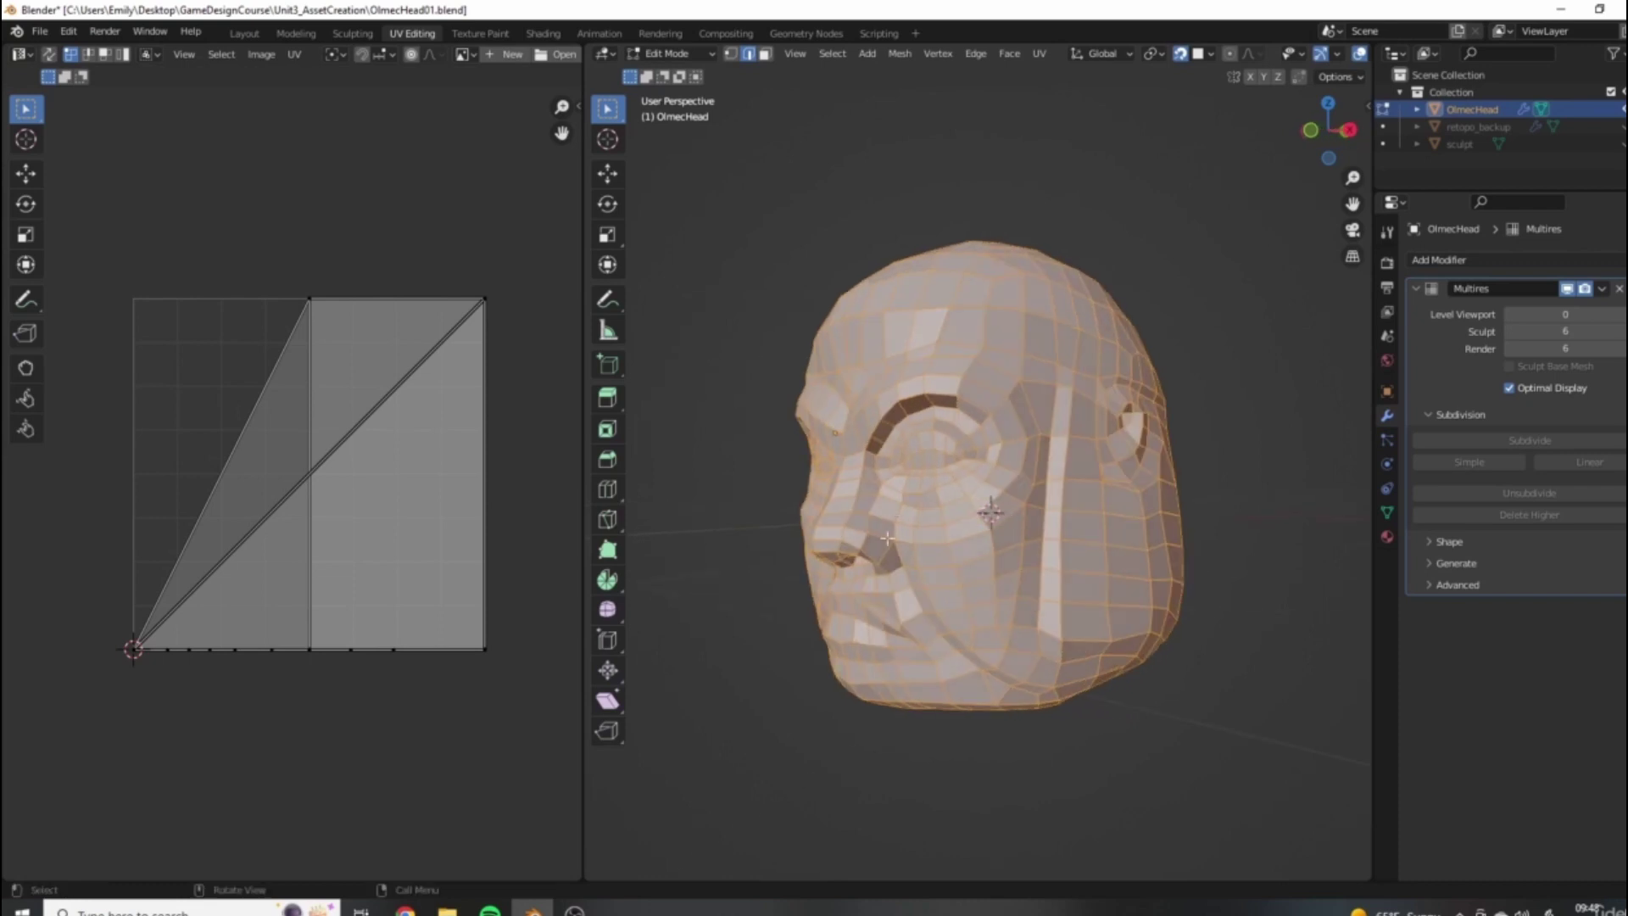
middle_drag(895, 506, 1158, 545)
Inspect the edge flow of the whole head from above, from below the chin and in profile.
scroll(1030, 496, down, 4)
middle_drag(897, 447, 996, 465)
middle_drag(1203, 477, 1170, 476)
scroll(940, 441, up, 2)
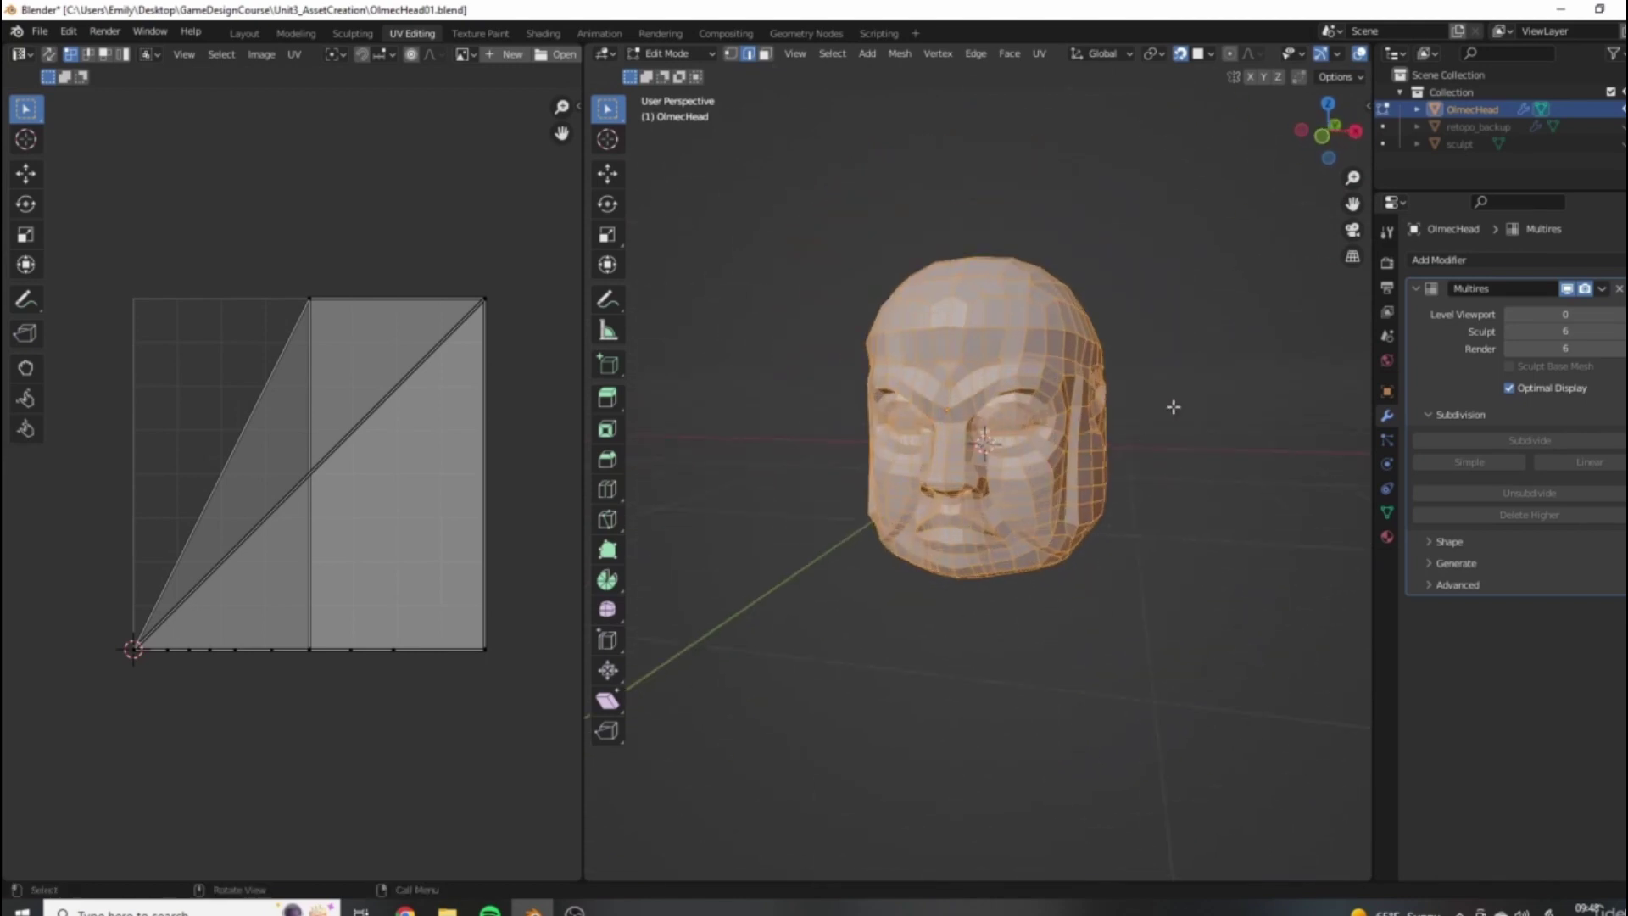
middle_drag(1173, 406, 1110, 455)
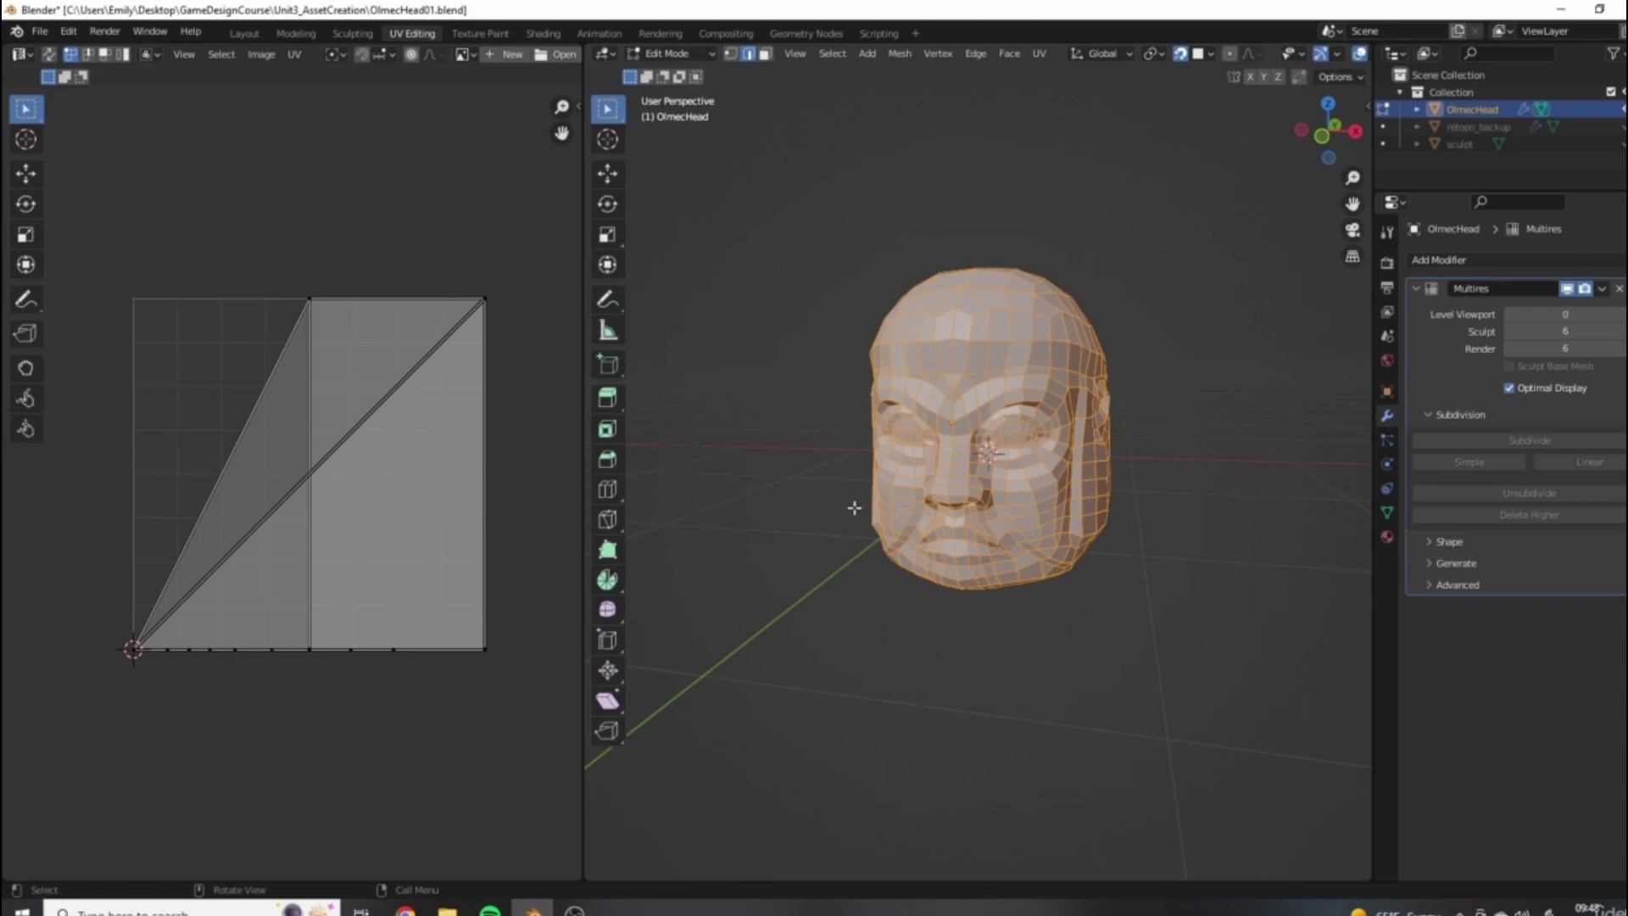
middle_drag(990, 449, 1136, 558)
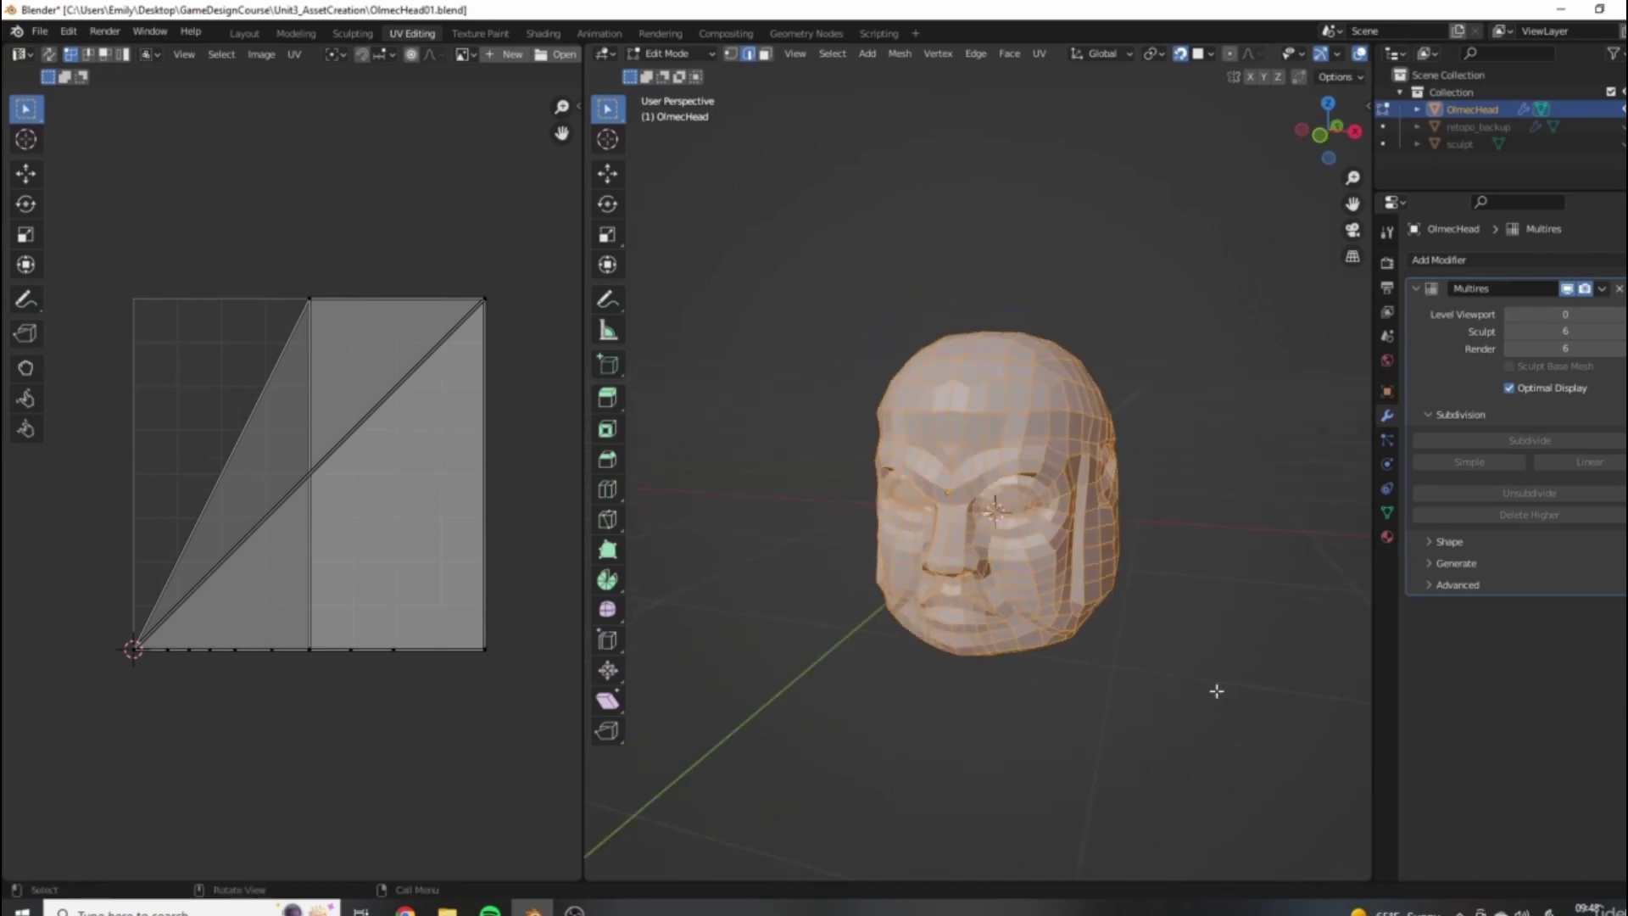
middle_drag(1071, 735, 1228, 618)
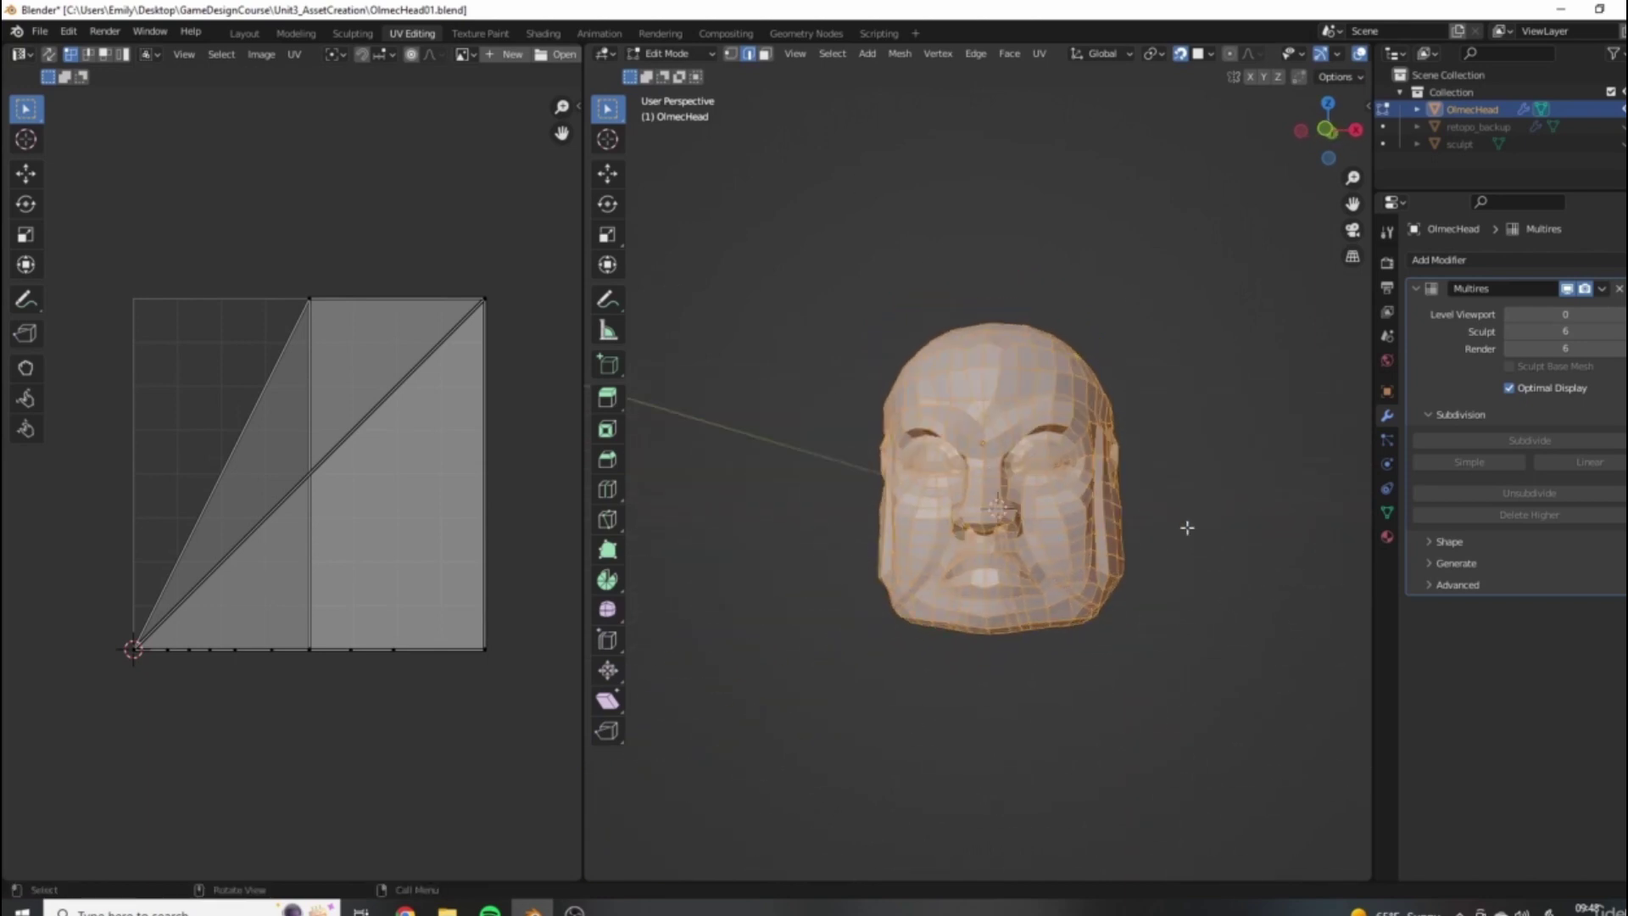
middle_drag(1187, 527, 1116, 349)
middle_drag(1159, 534, 1069, 307)
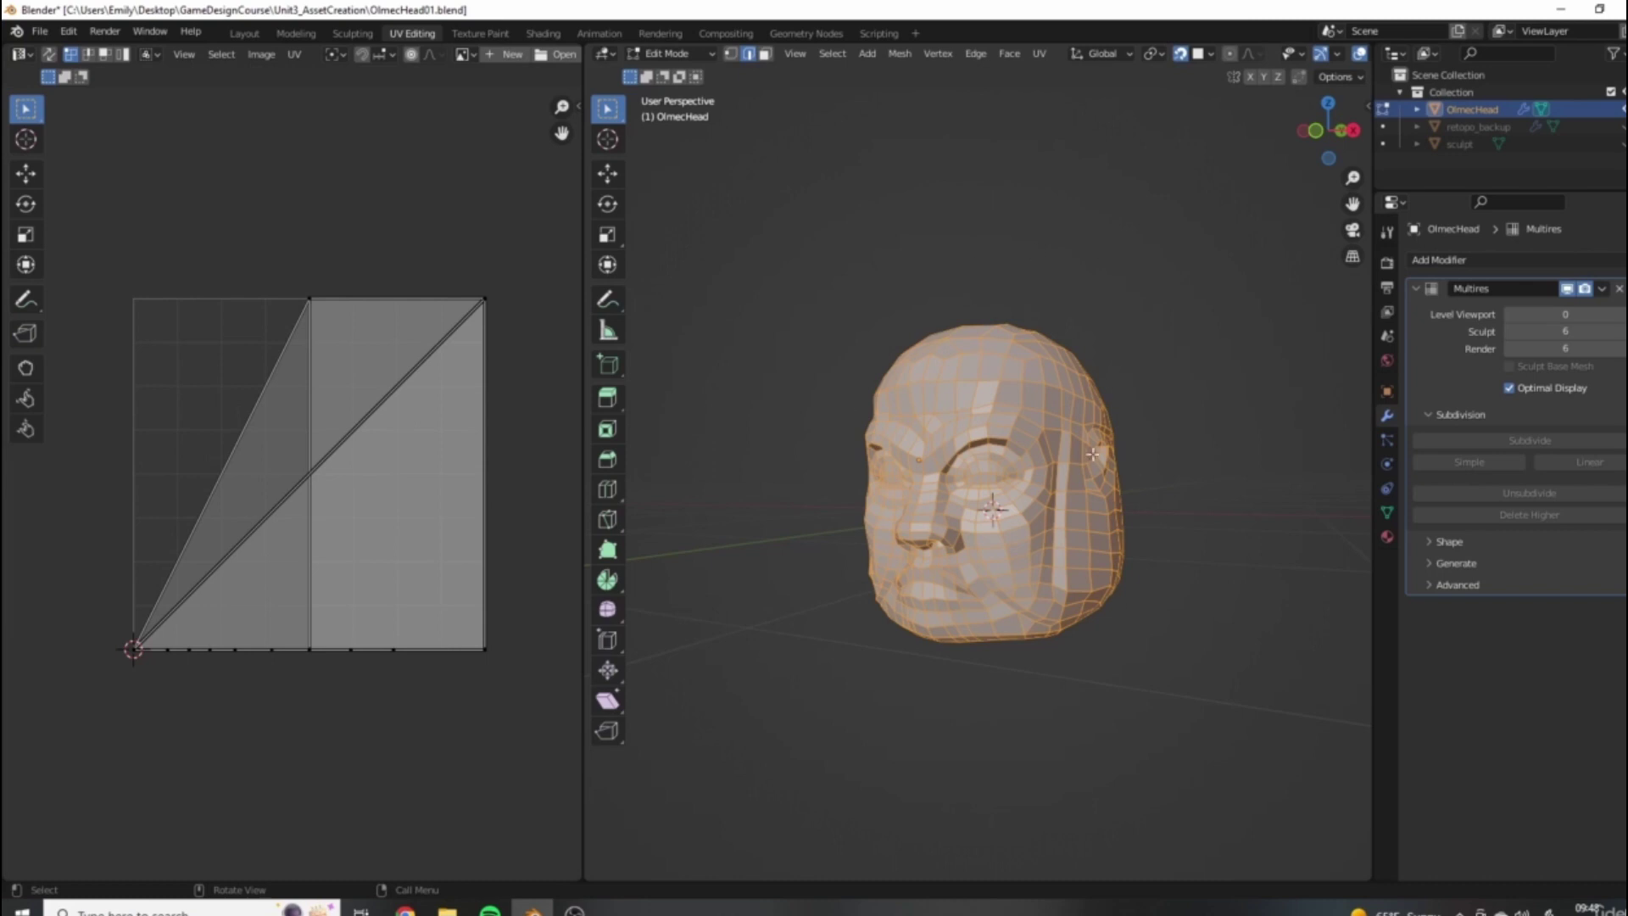
middle_drag(1093, 454, 781, 357)
middle_drag(924, 551, 1077, 444)
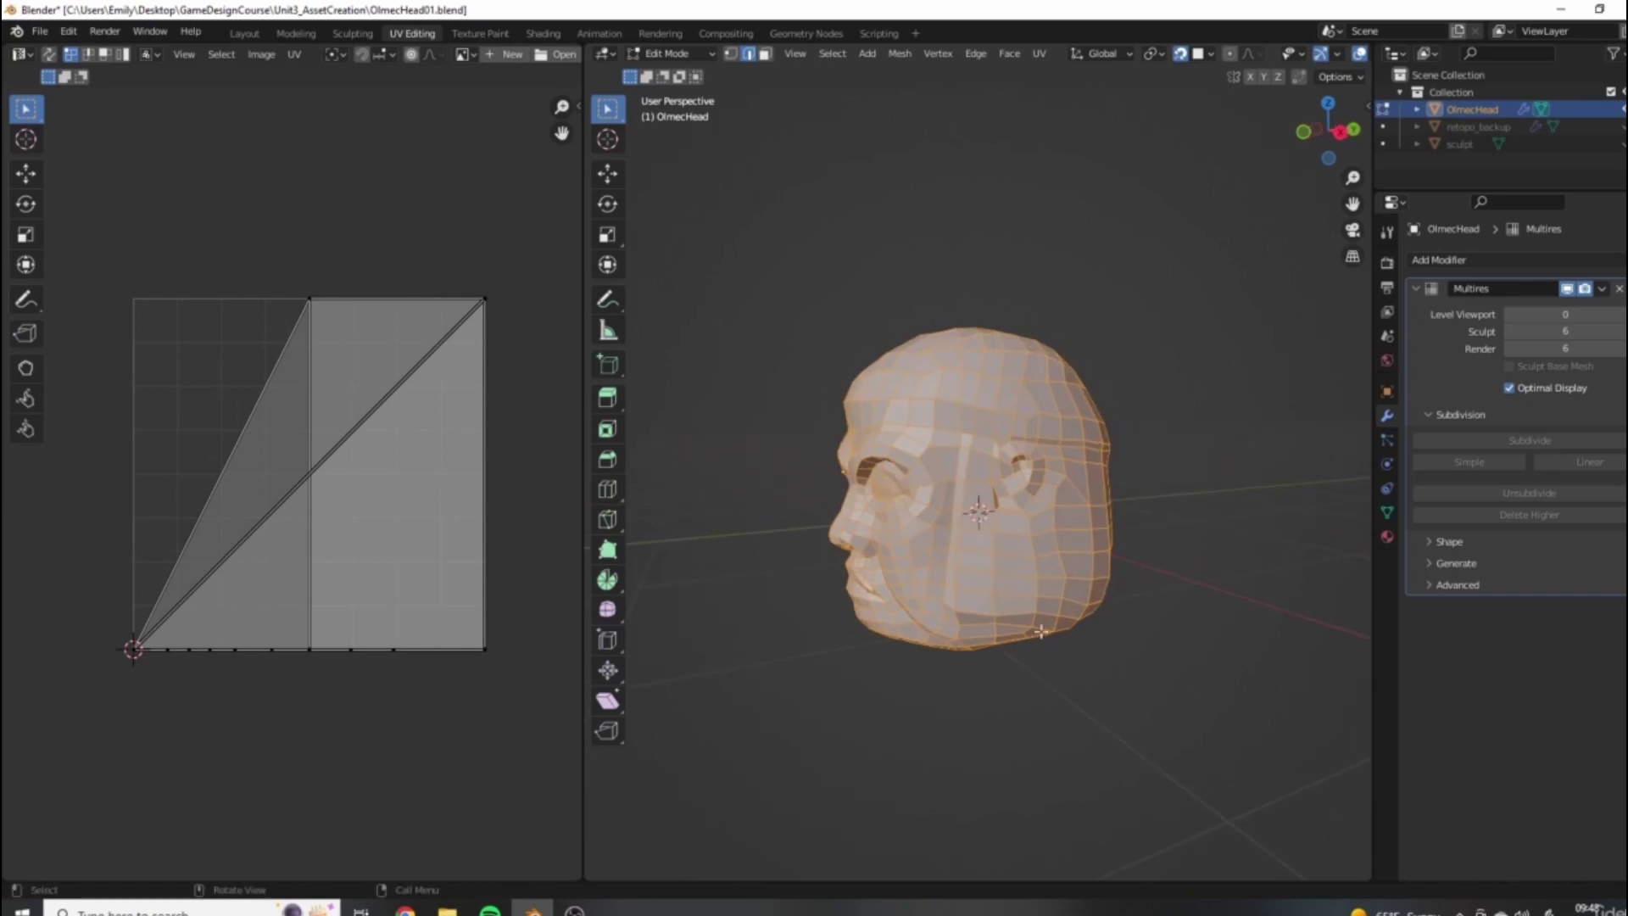
Unwrap the fully selected head mesh with the standard Unwrap operation.
middle_drag(1036, 496, 1173, 476)
key(u)
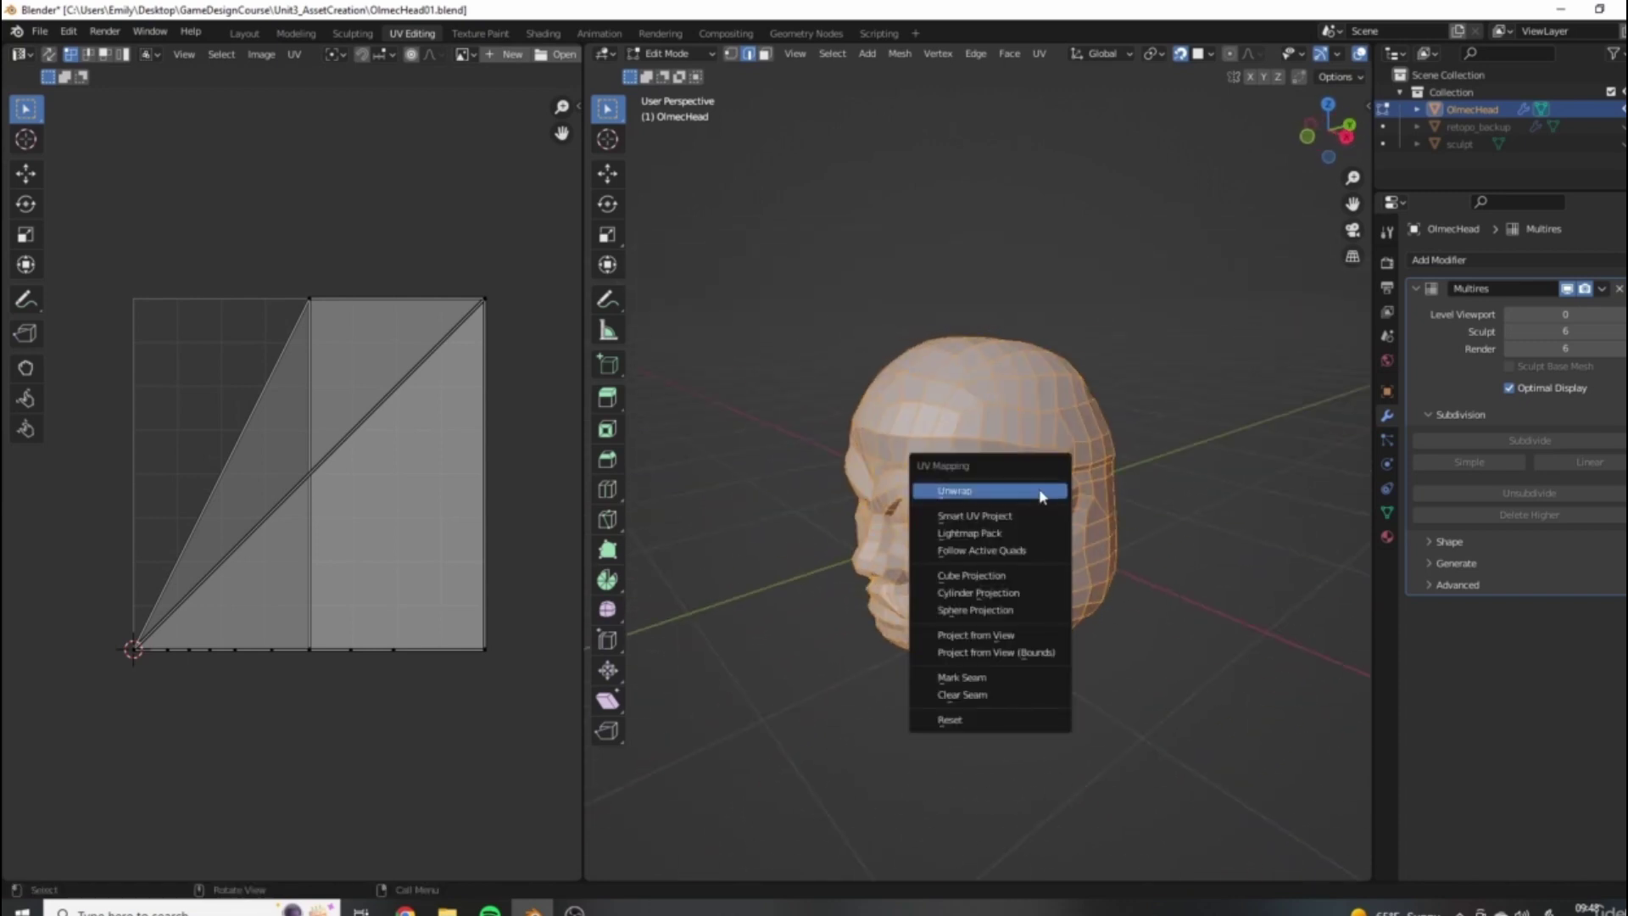
click(964, 497)
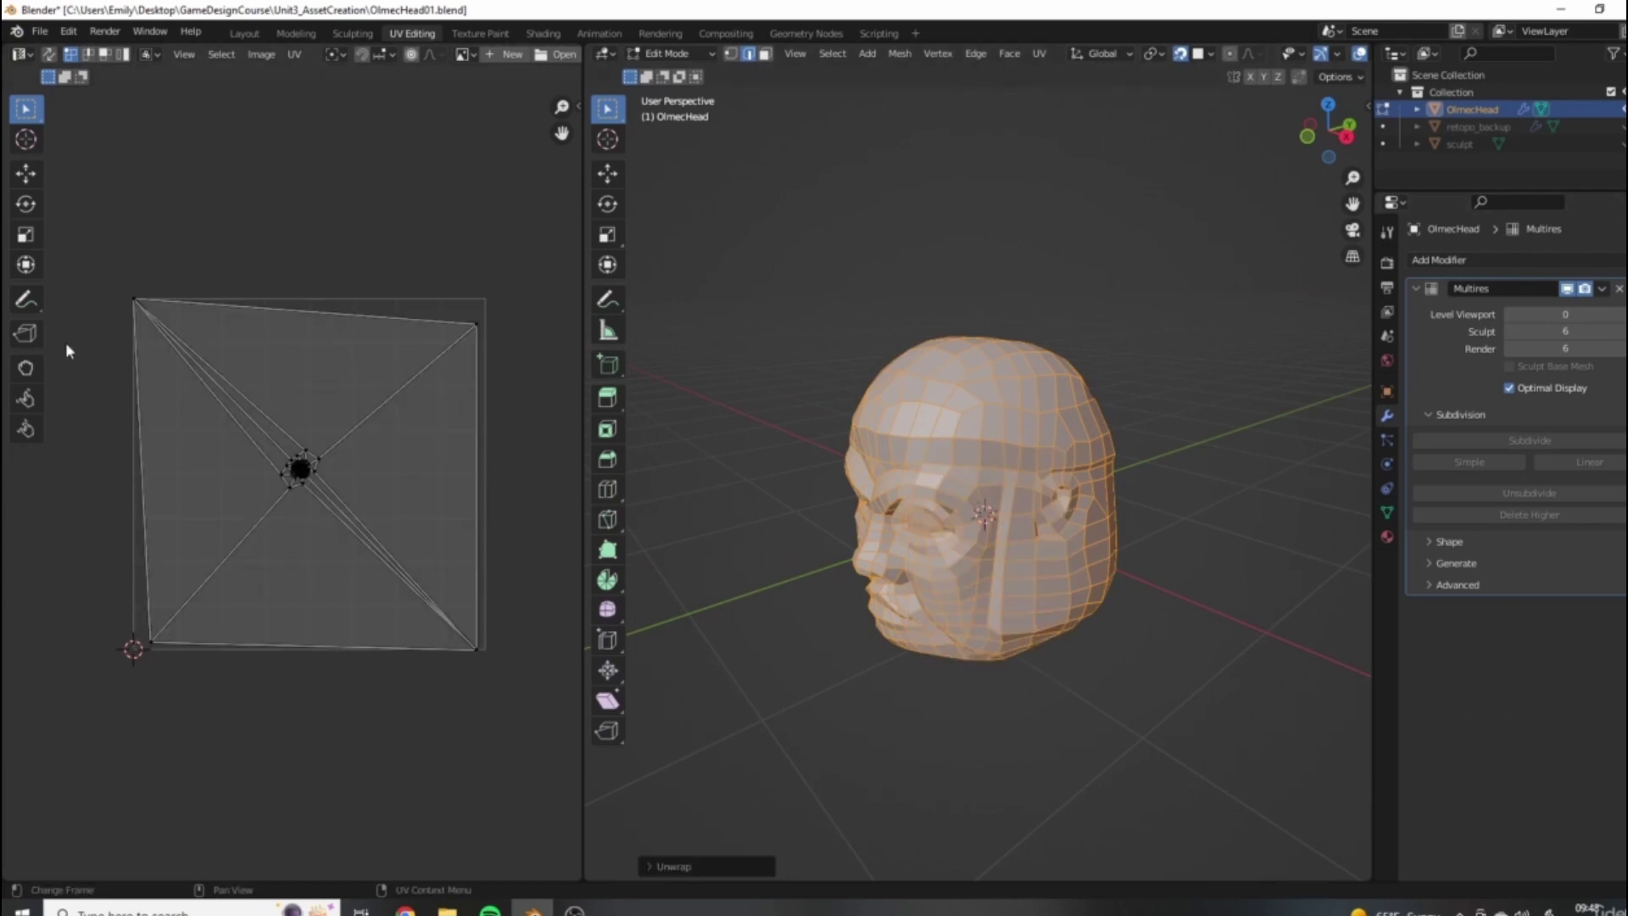
Widen the UV editor and examine the unwrapped layout, including the dense cluster of vertices at its centre.
scroll(201, 480, up, 1)
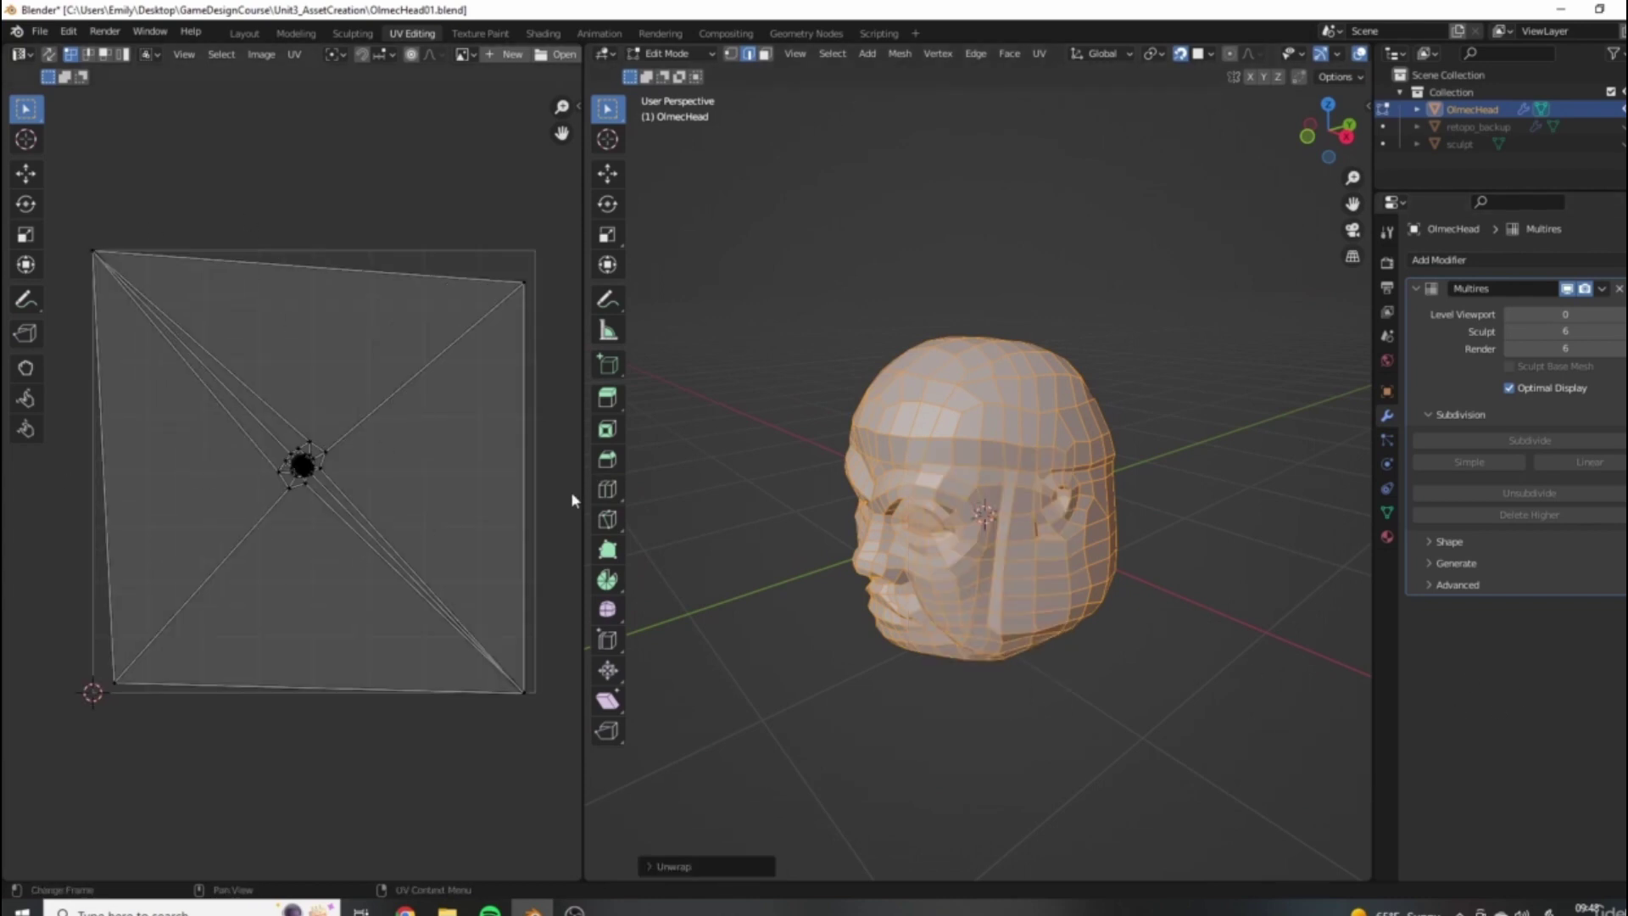
drag(583, 491, 659, 479)
scroll(360, 451, up, 1)
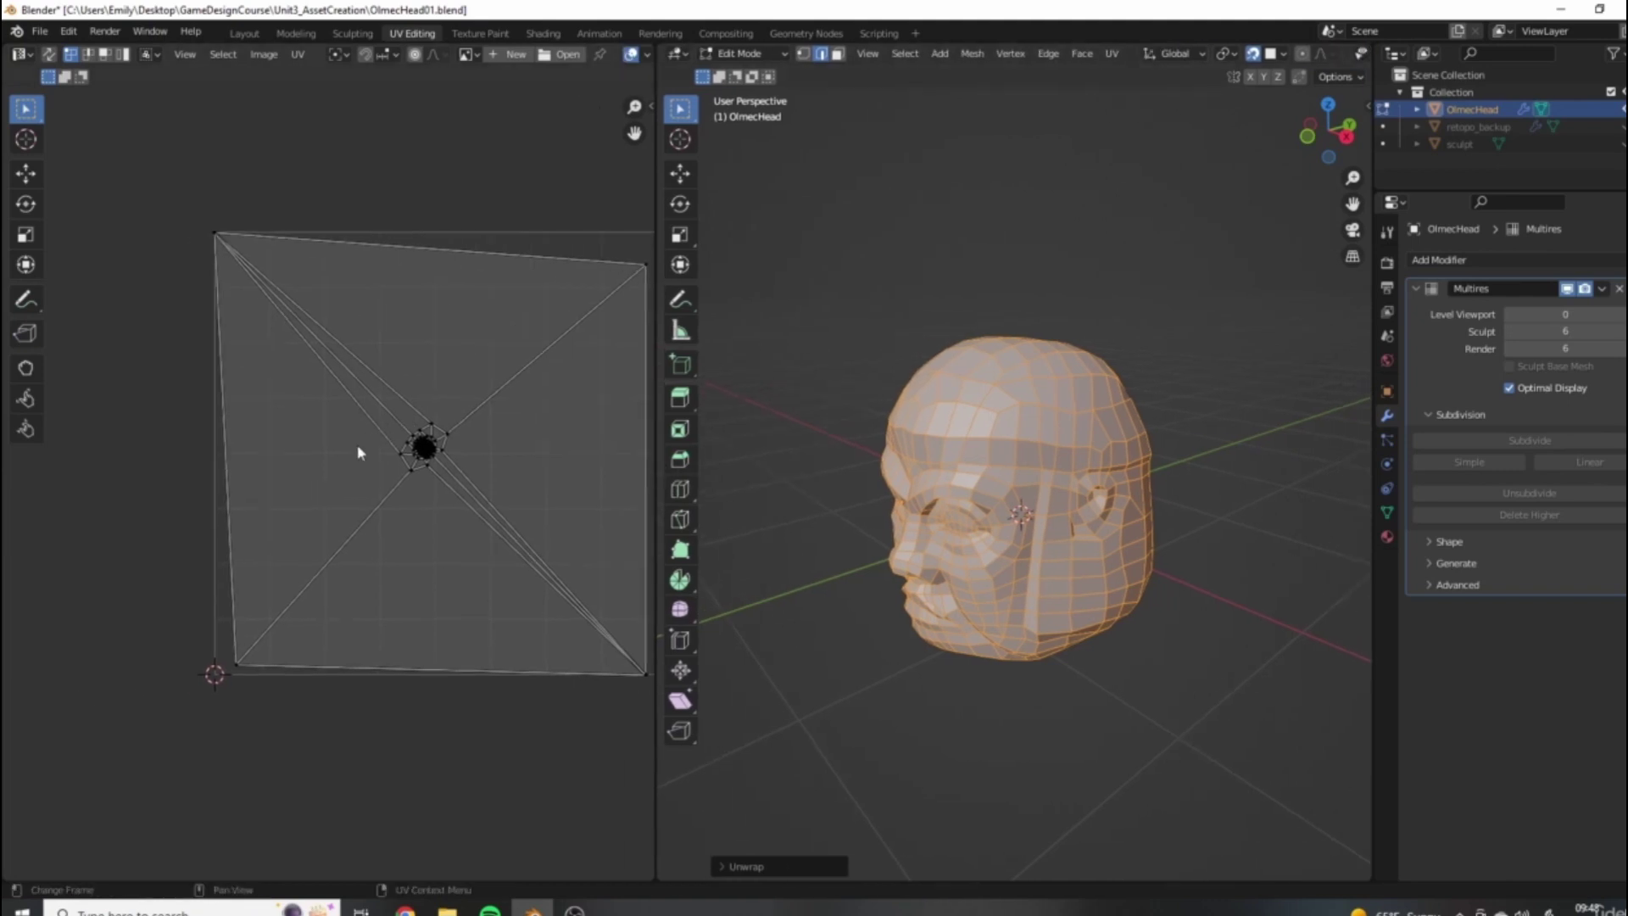
middle_drag(272, 508, 185, 521)
scroll(185, 496, up, 1)
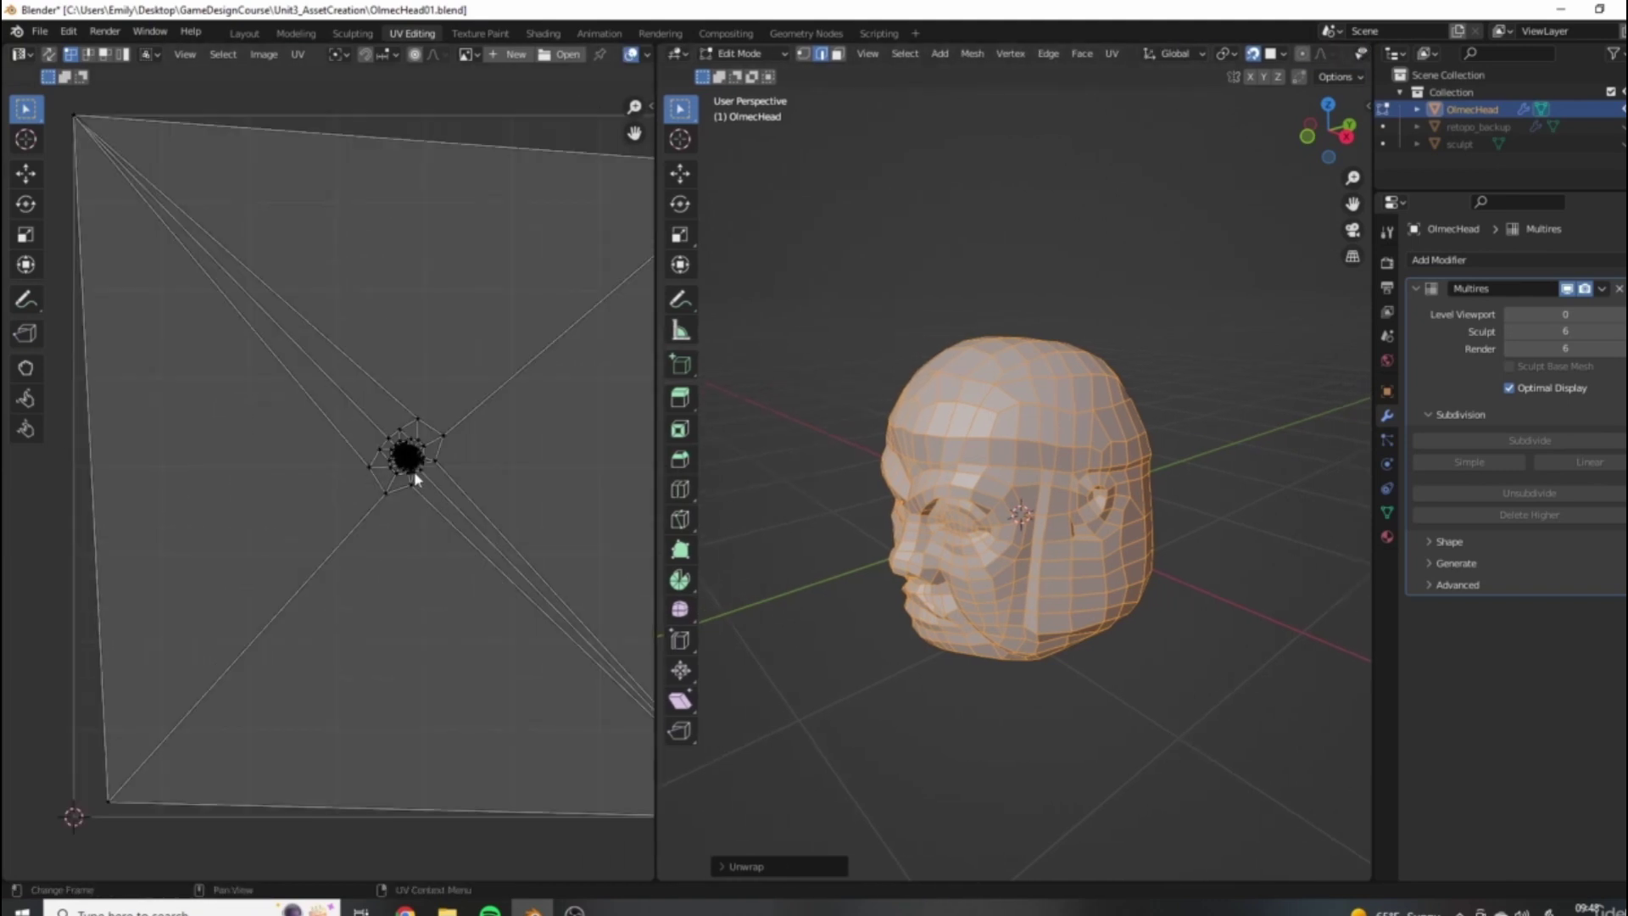
scroll(412, 470, up, 10)
scroll(424, 441, down, 4)
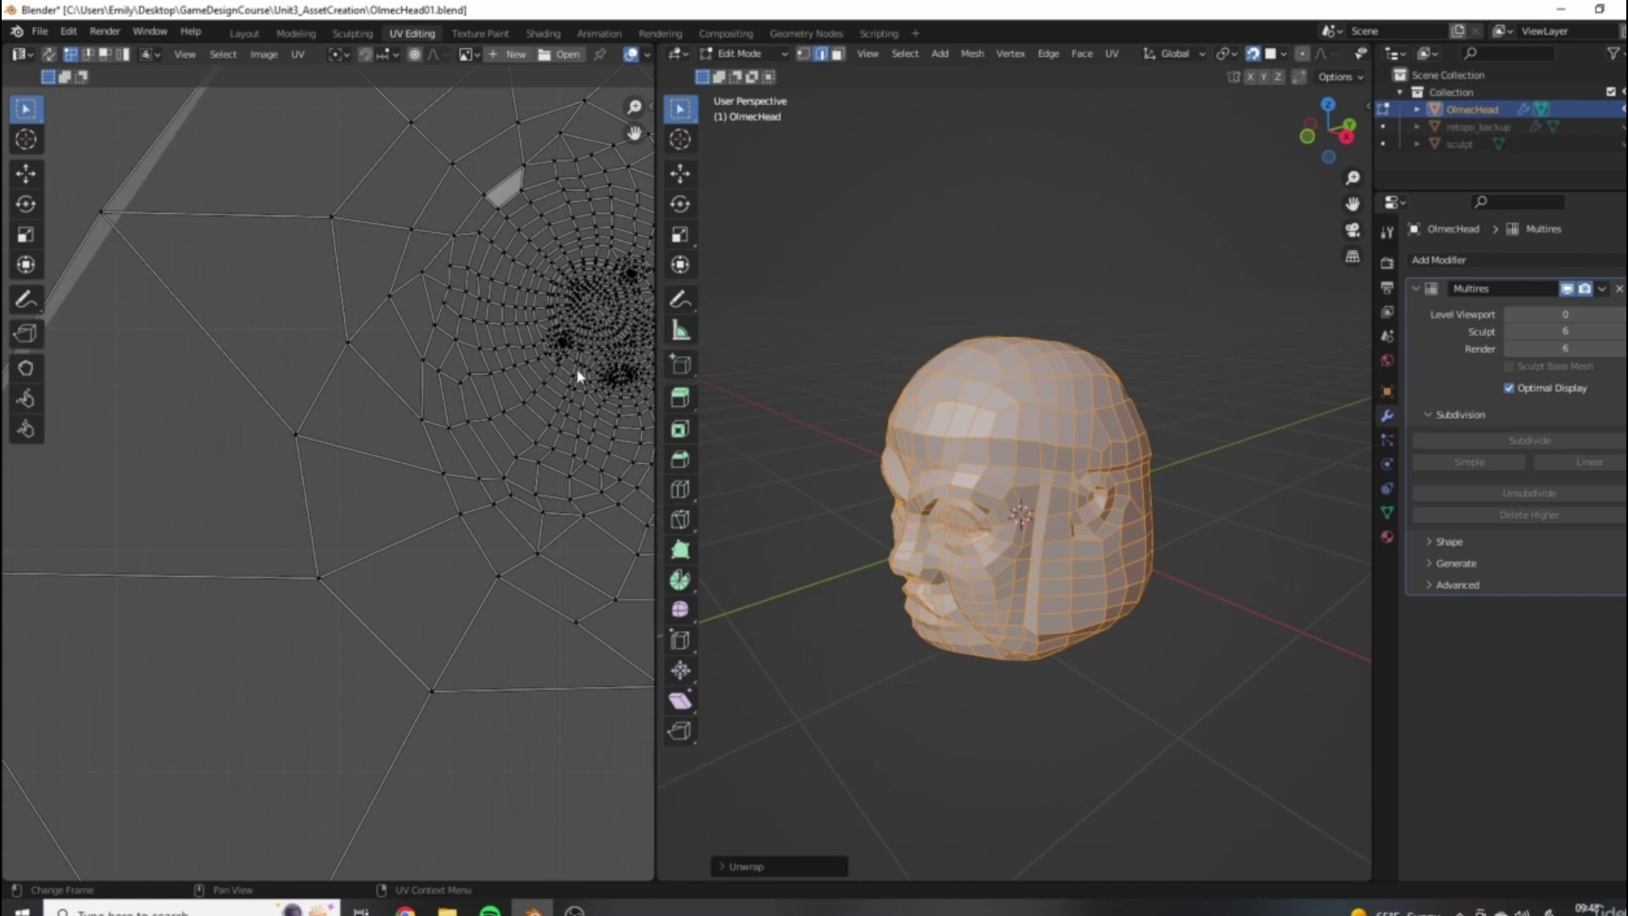
scroll(440, 492, up, 1)
scroll(440, 492, up, 2)
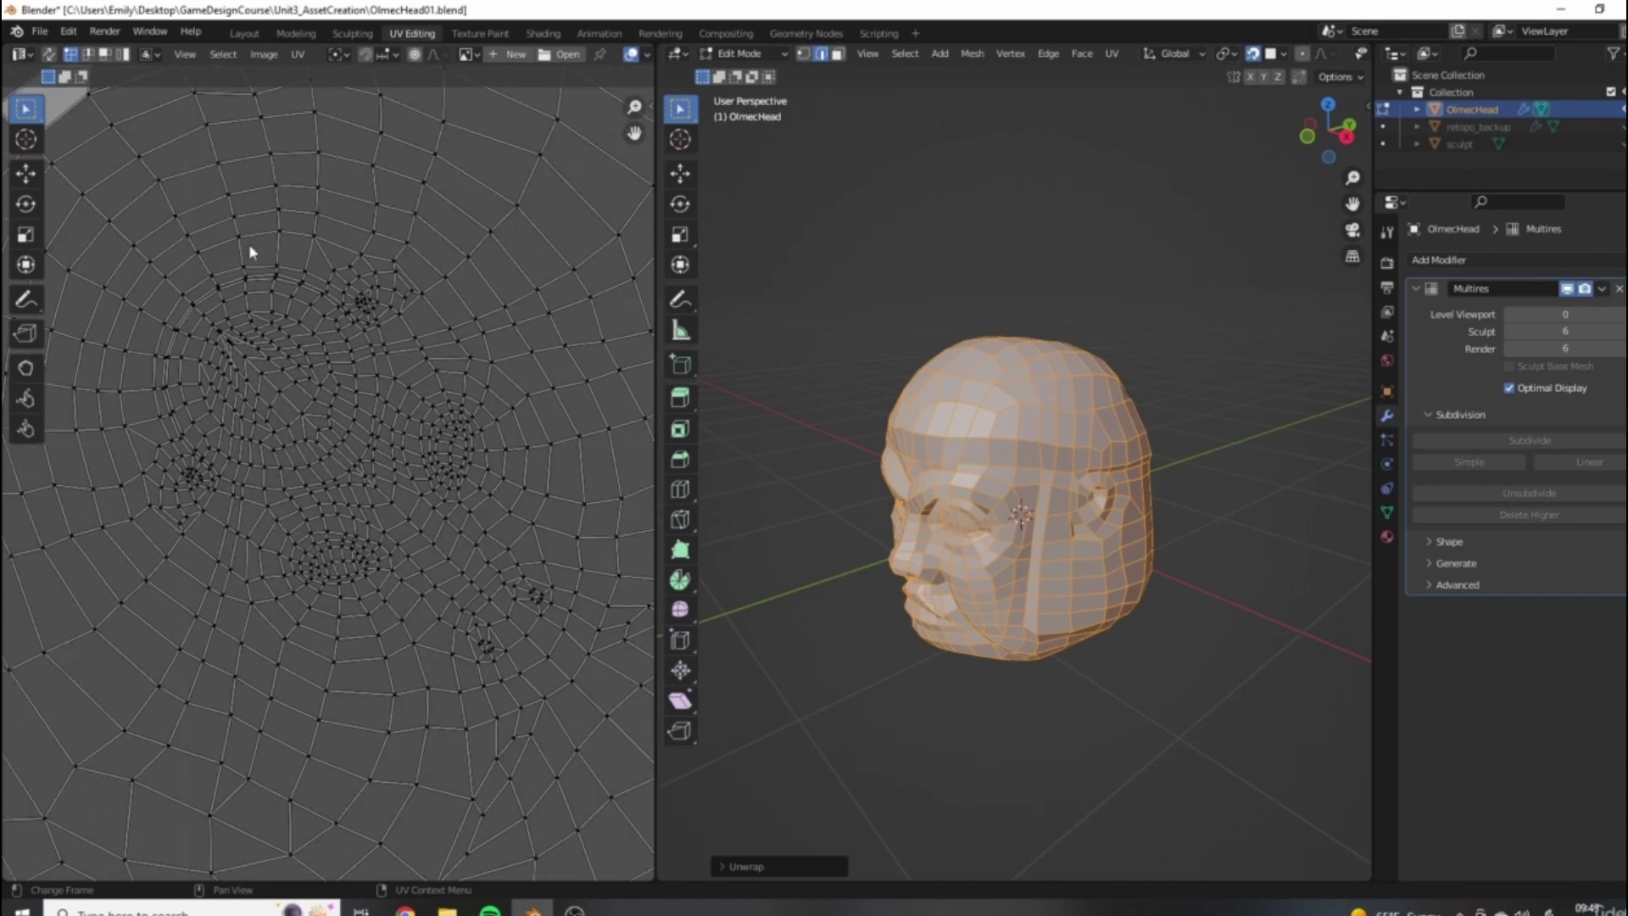
scroll(355, 399, down, 8)
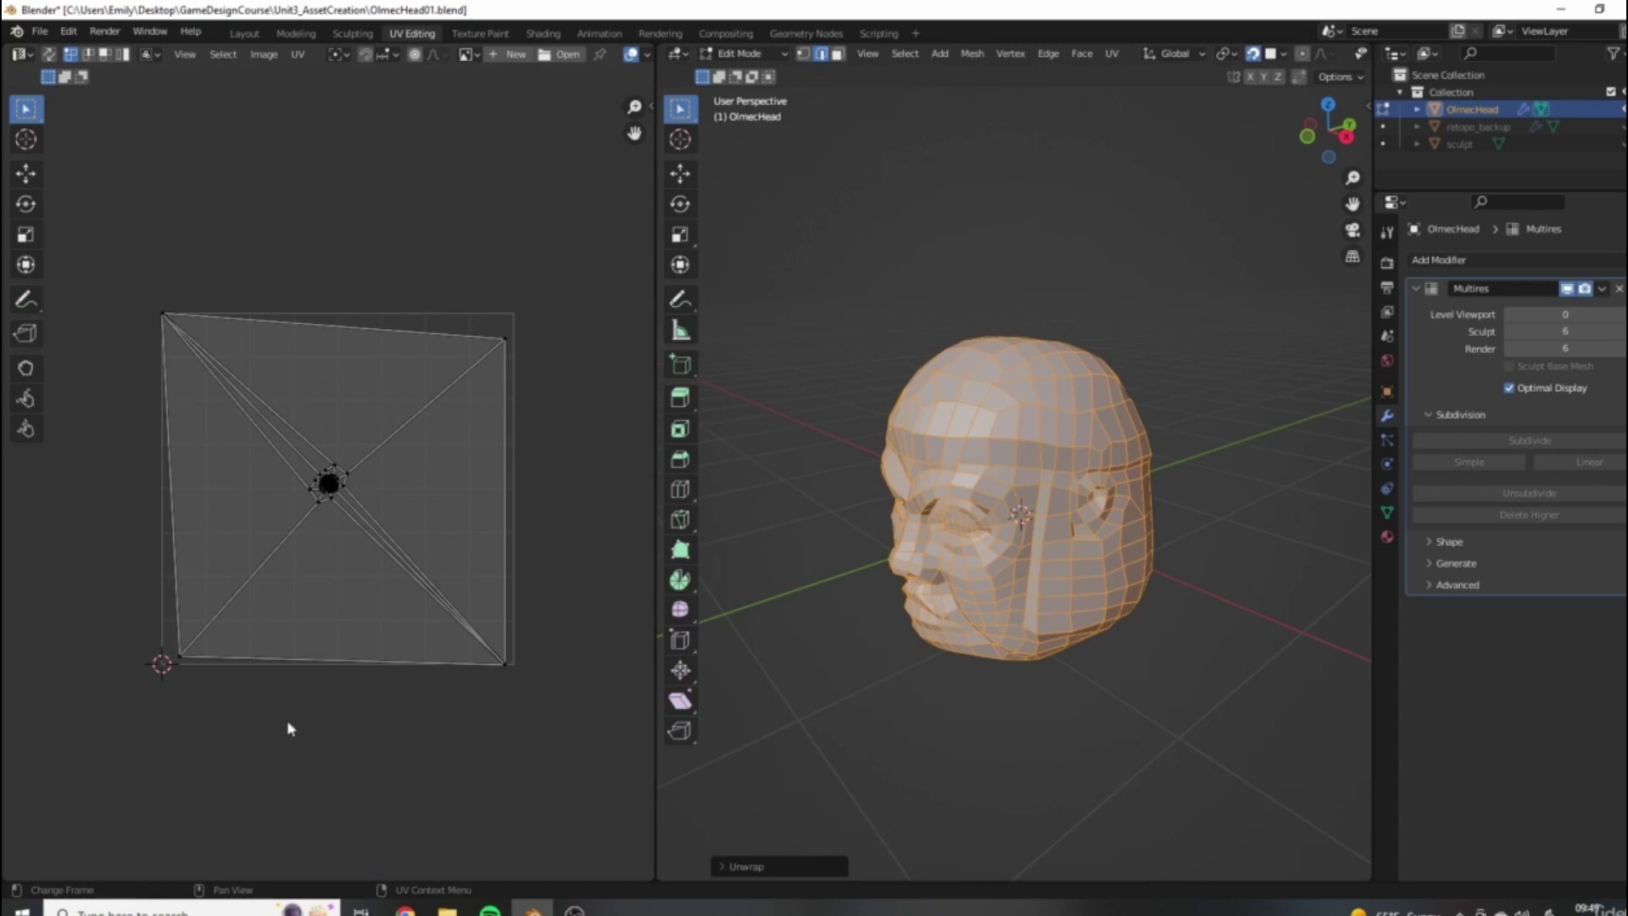
Widen the 3D viewport and inspect the head's face and both sides against the flat UV layout.
middle_drag(1076, 458, 944, 417)
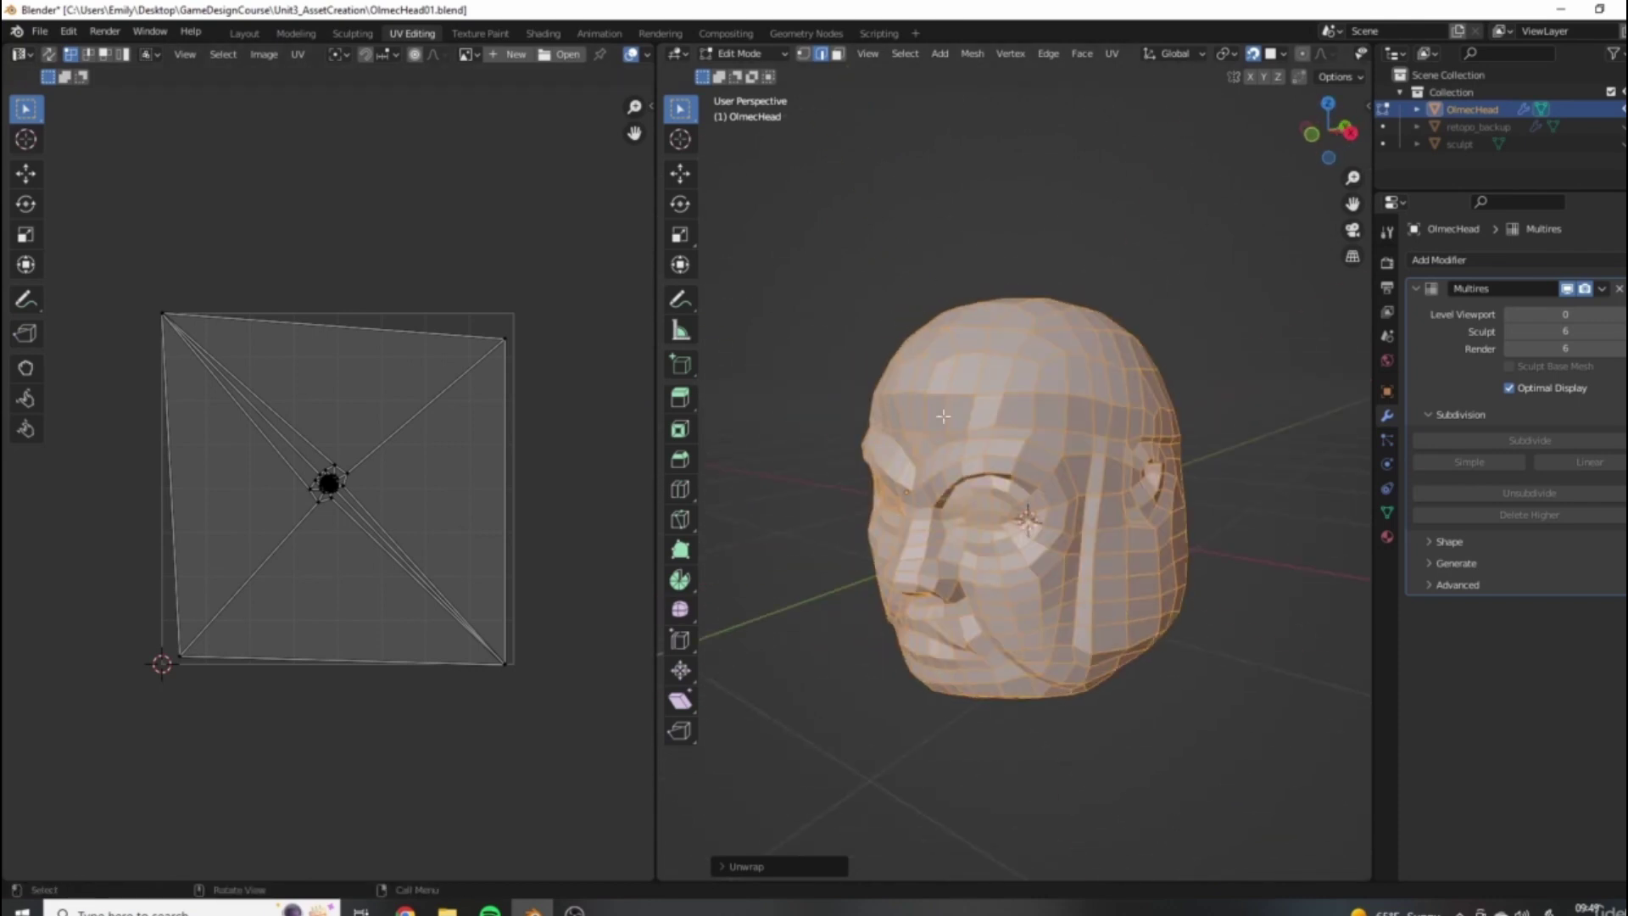
scroll(1076, 614, up, 1)
scroll(1077, 614, down, 3)
middle_drag(1076, 613, 1102, 594)
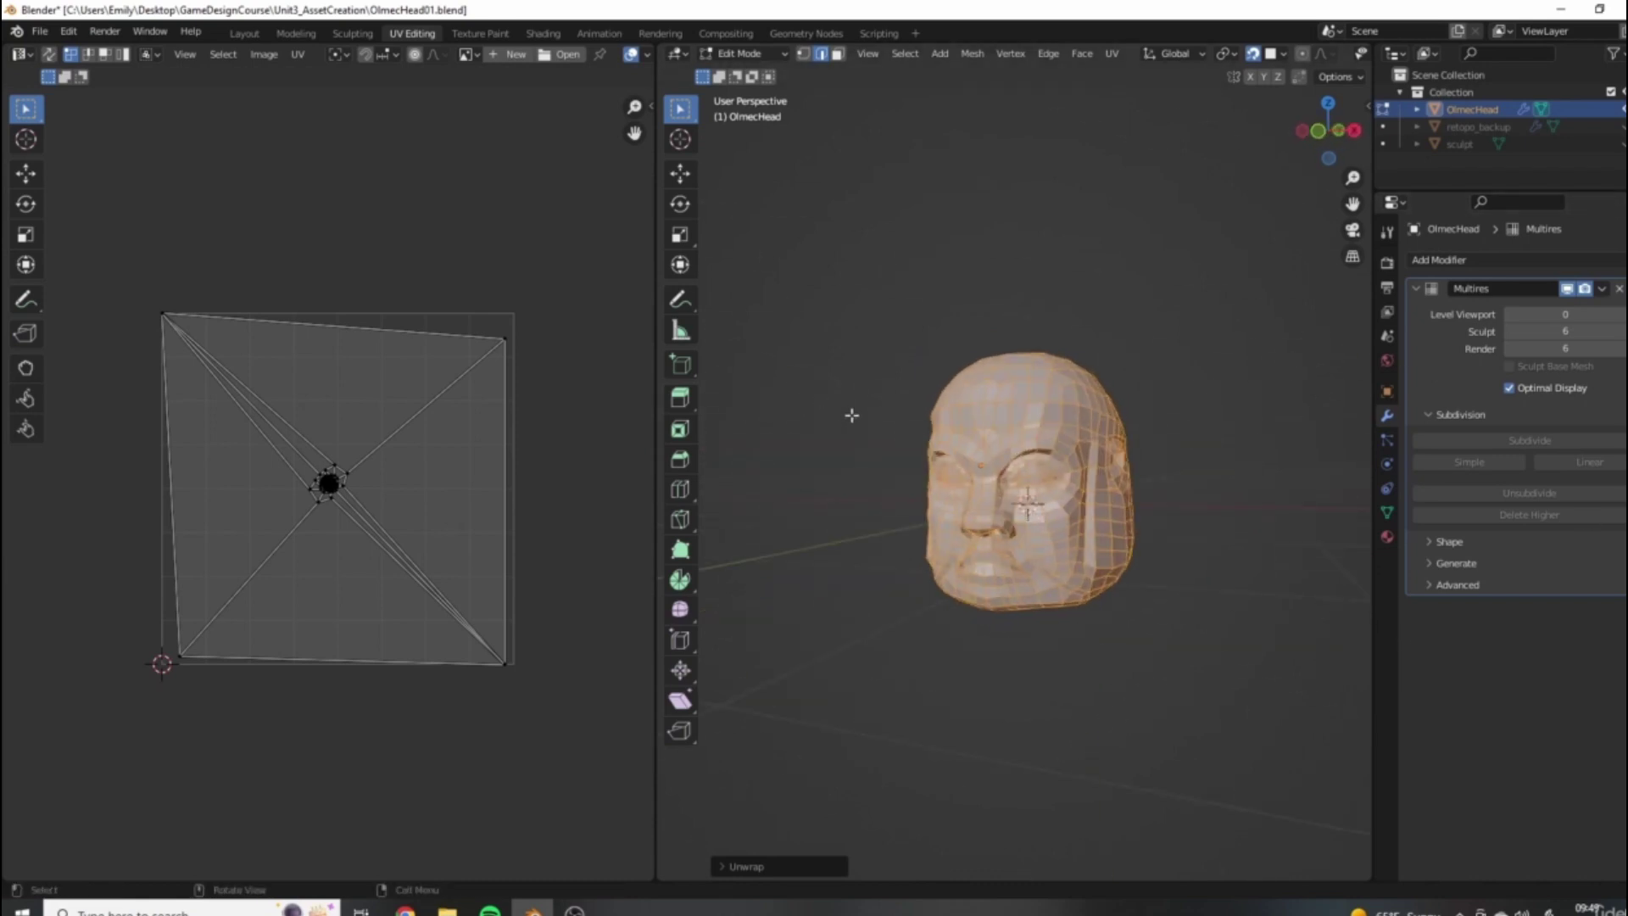
middle_drag(1144, 492, 1150, 454)
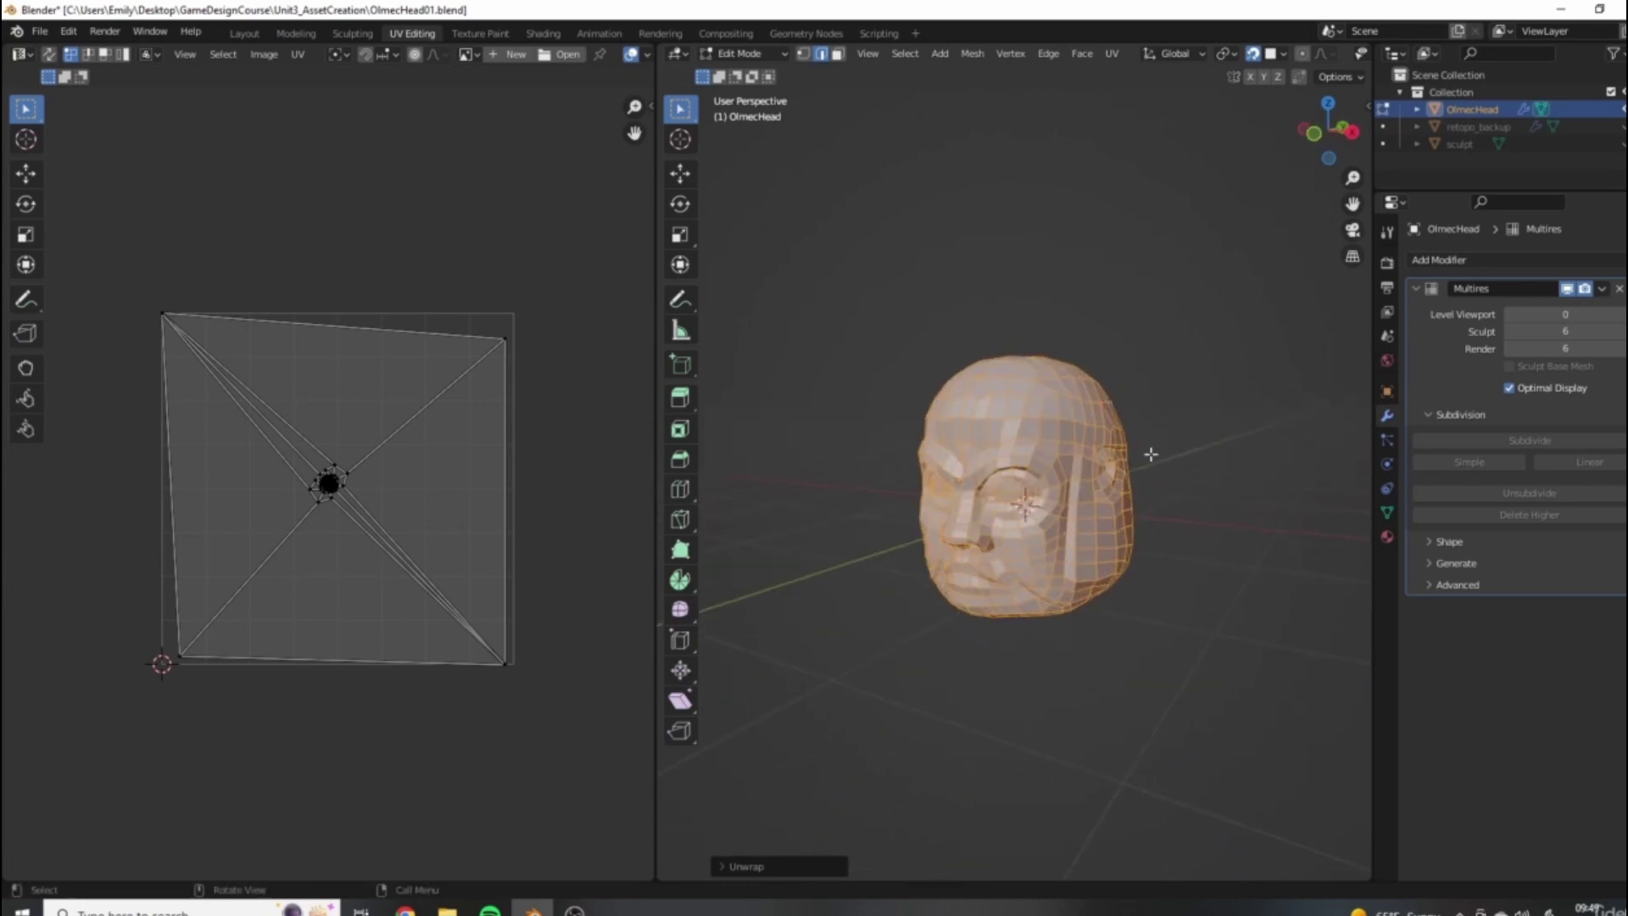
scroll(996, 469, up, 4)
middle_drag(1036, 464, 1074, 426)
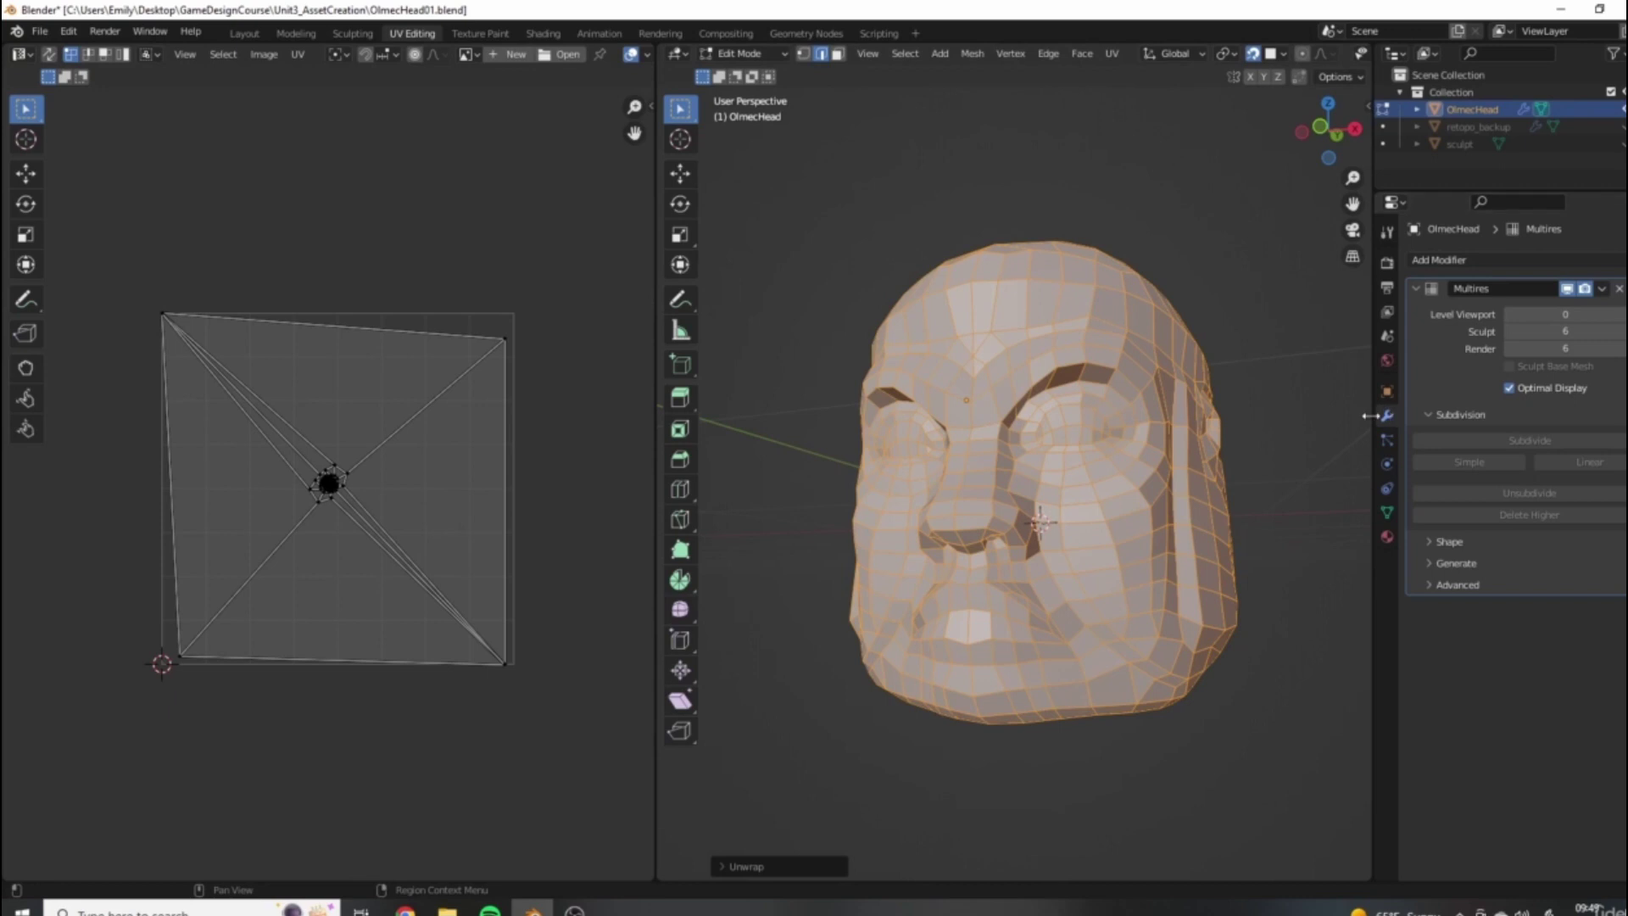
drag(1371, 415, 1411, 386)
middle_drag(964, 428, 945, 531)
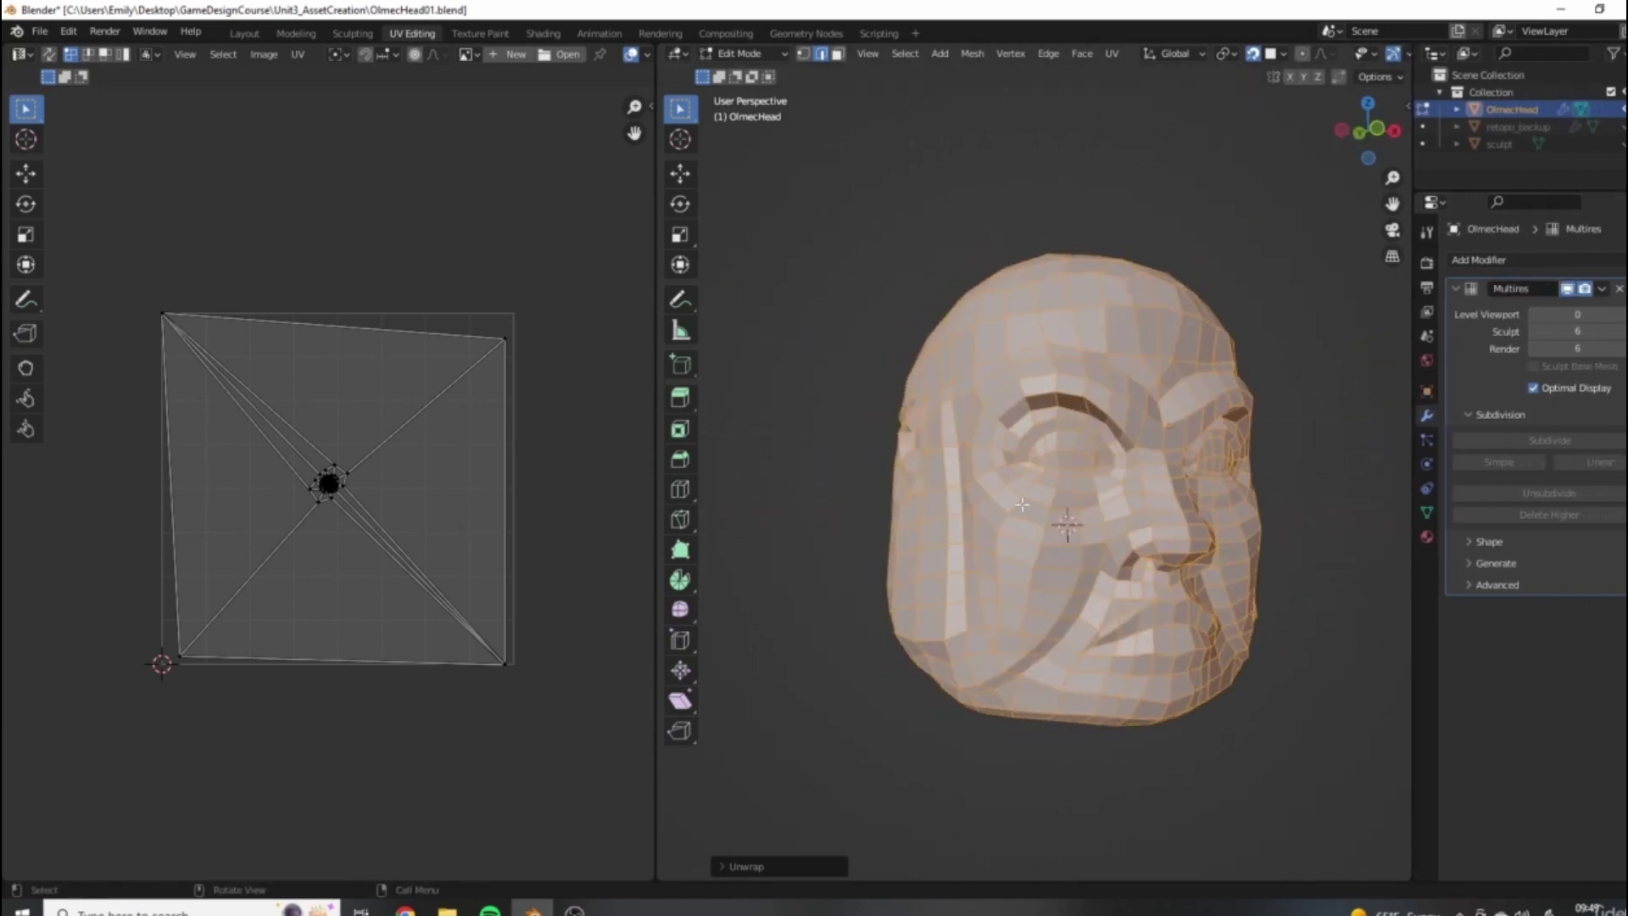
middle_drag(1021, 505, 1125, 612)
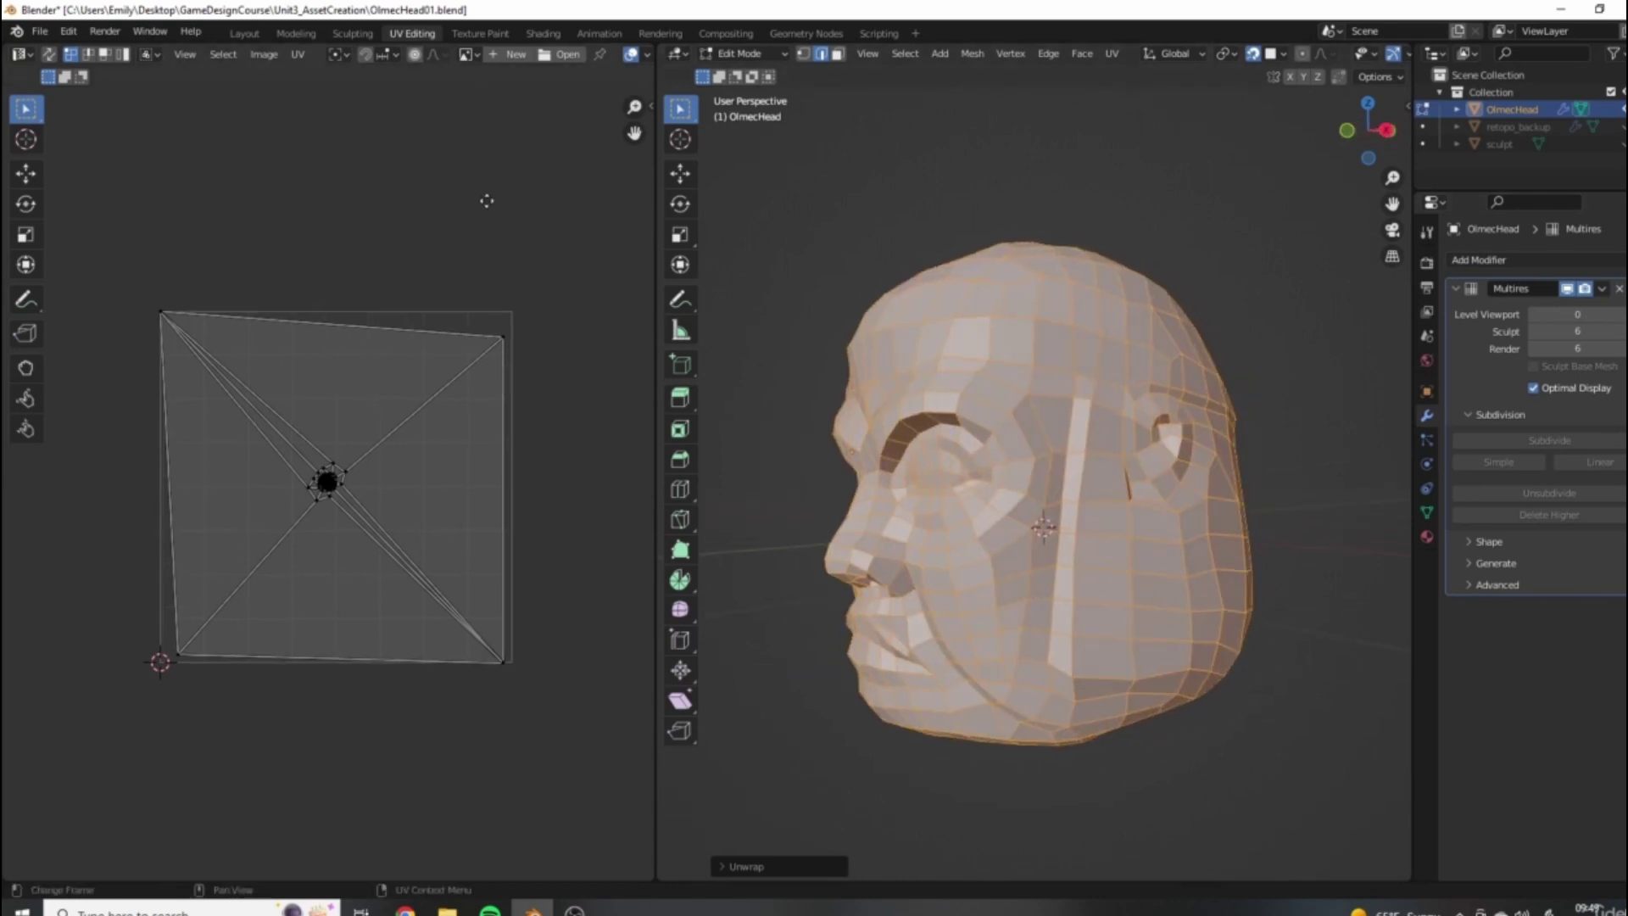
Turn on the Display Stretch overlay for the UV layout.
middle_drag(527, 219, 544, 208)
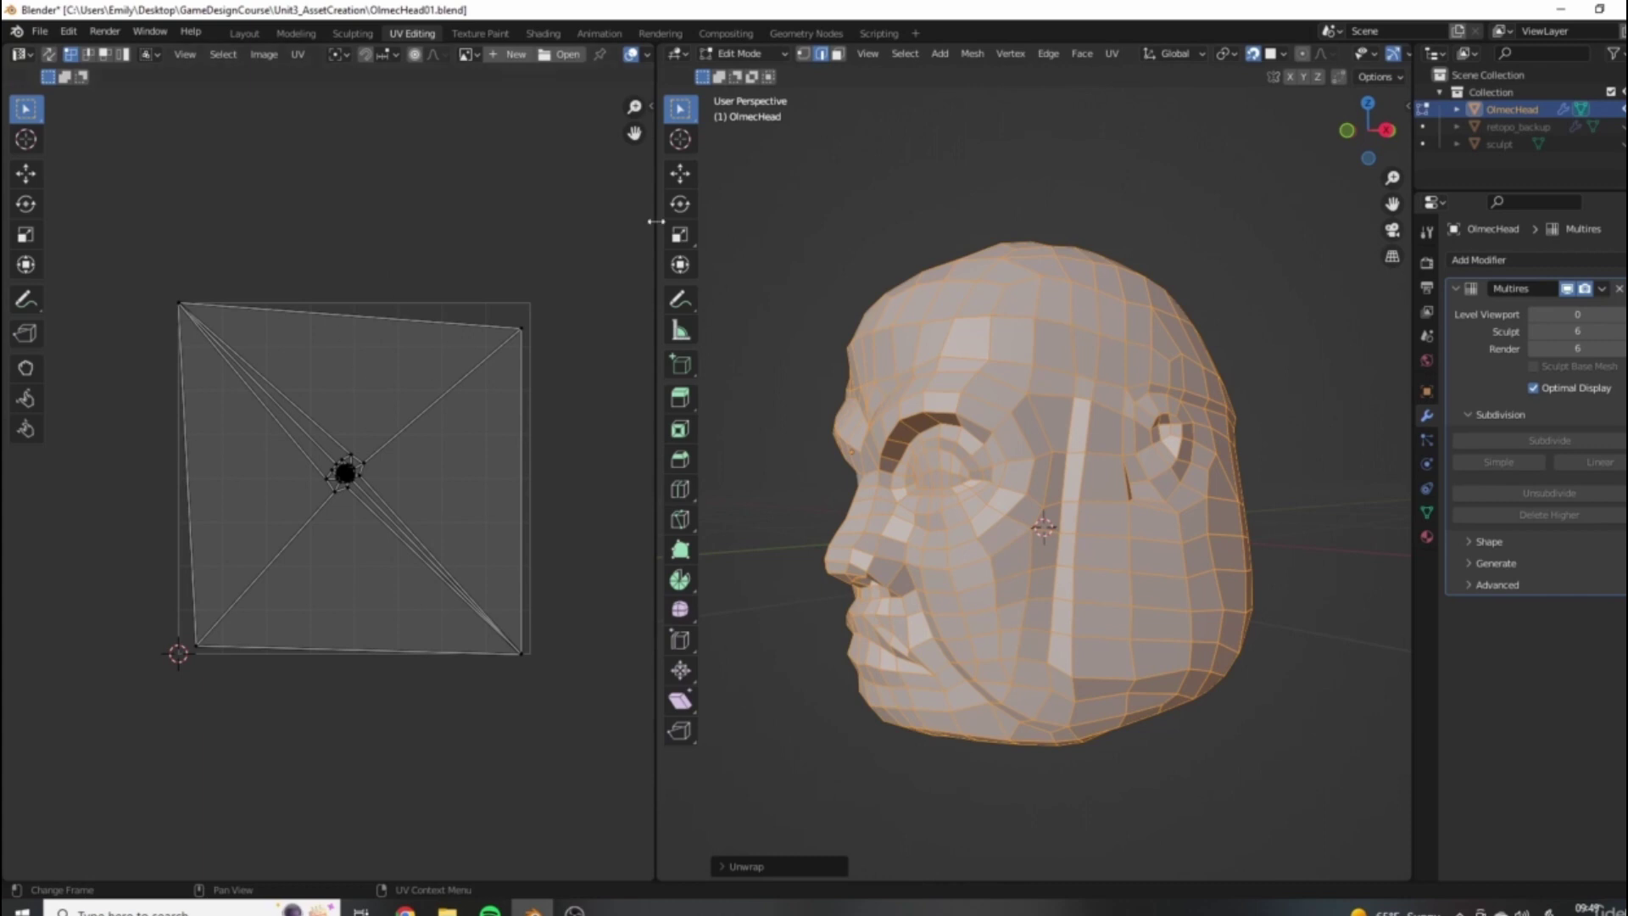
middle_drag(386, 214, 422, 201)
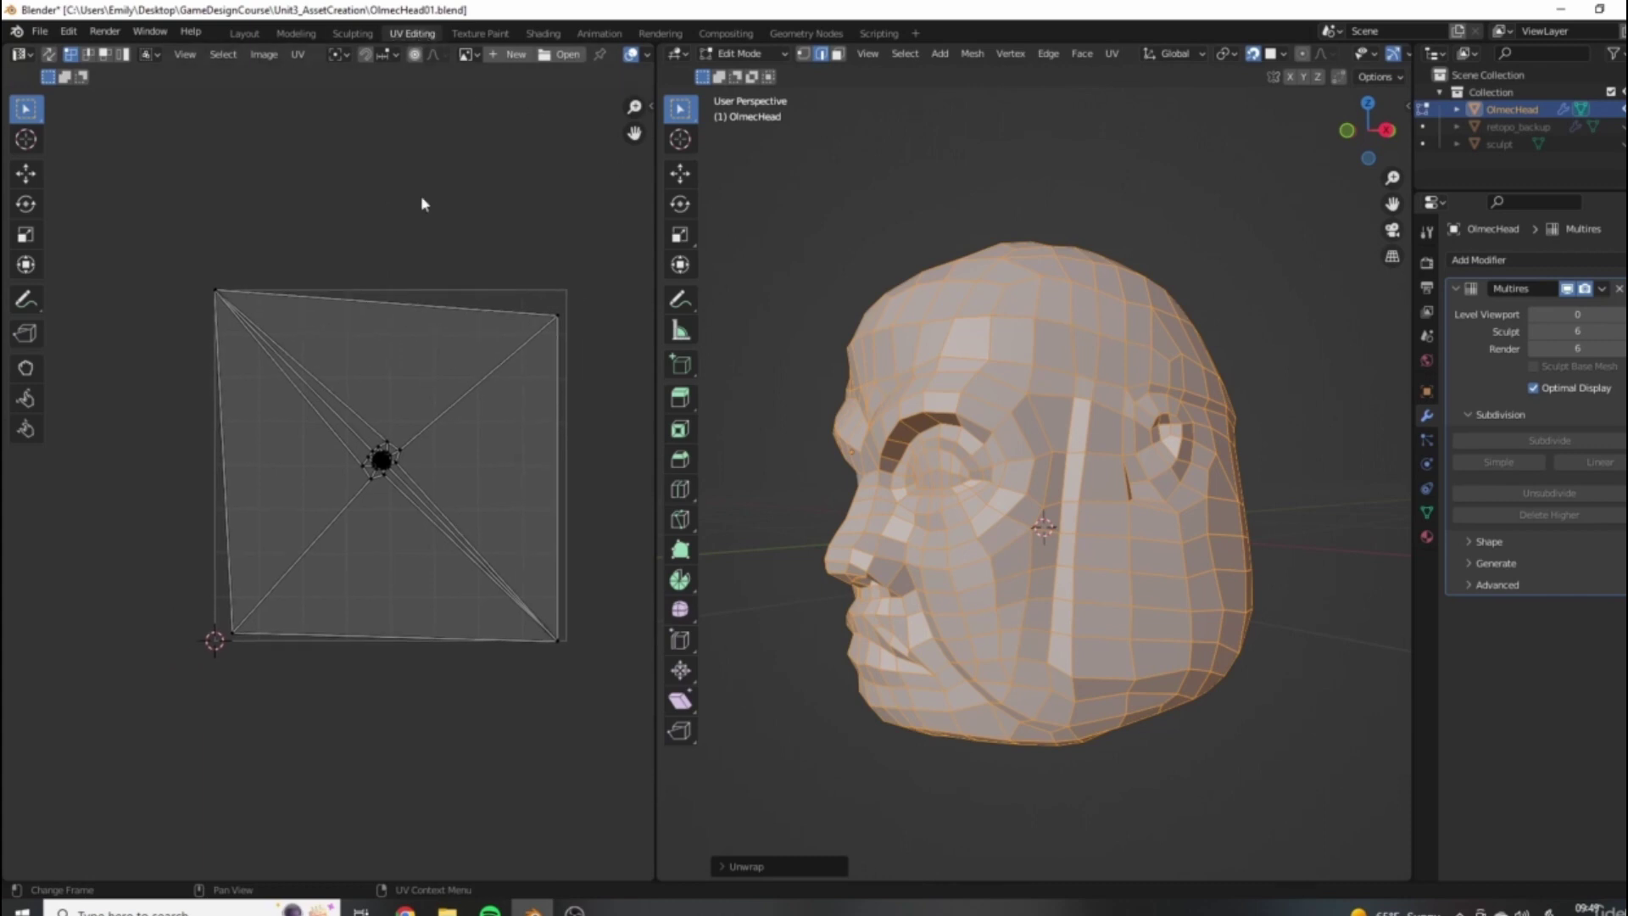
middle_drag(616, 57, 512, 62)
click(544, 54)
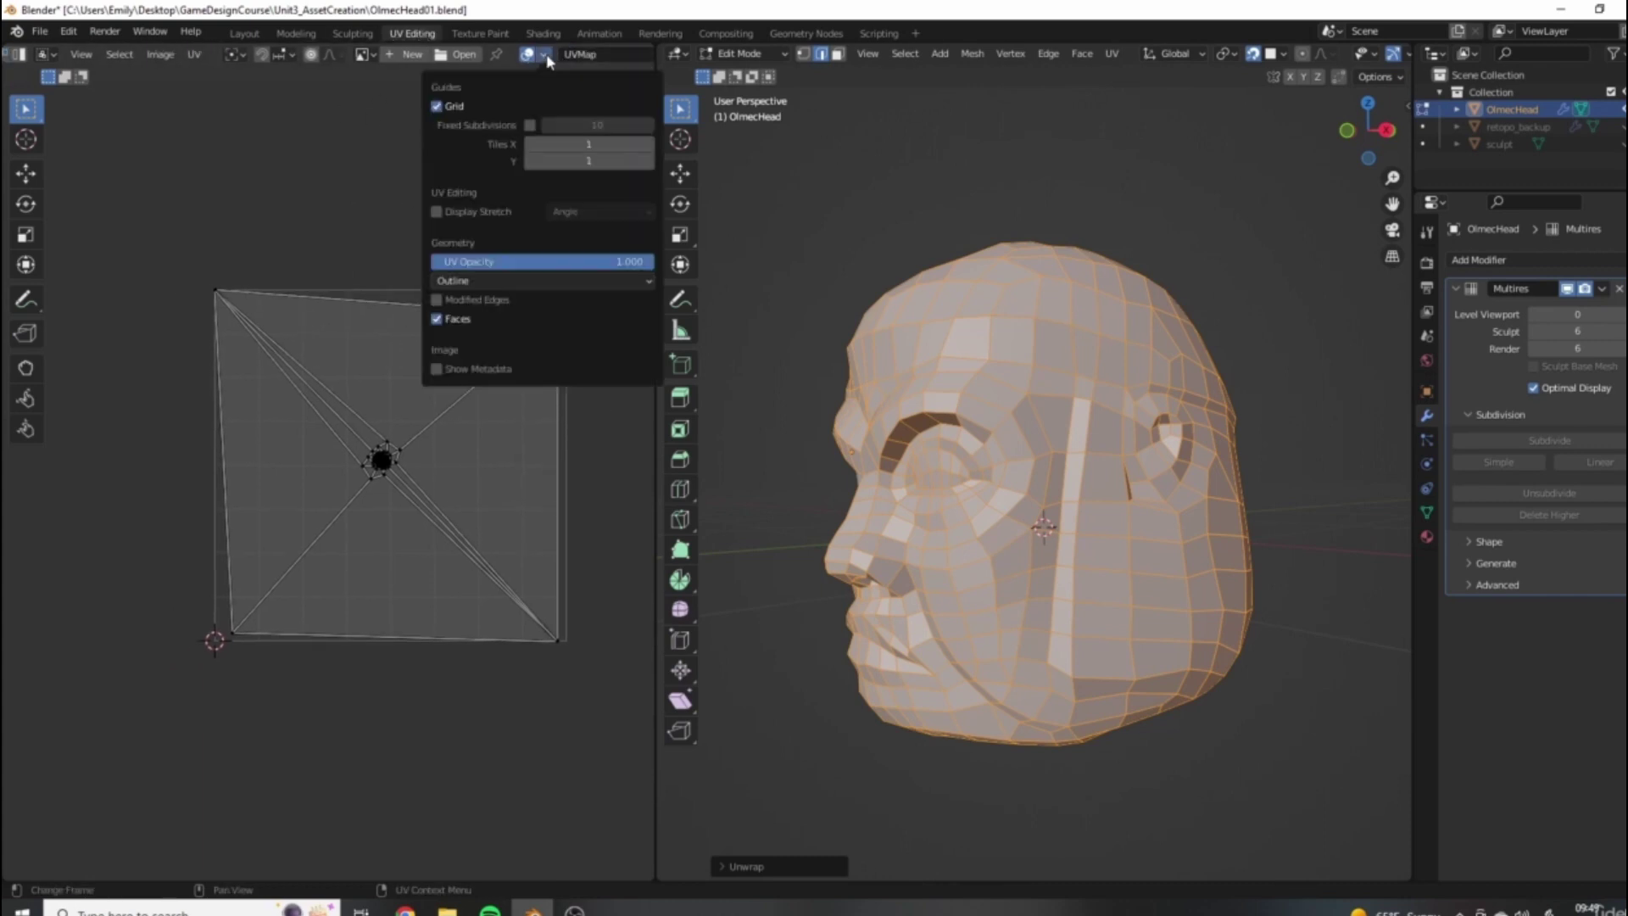
click(545, 55)
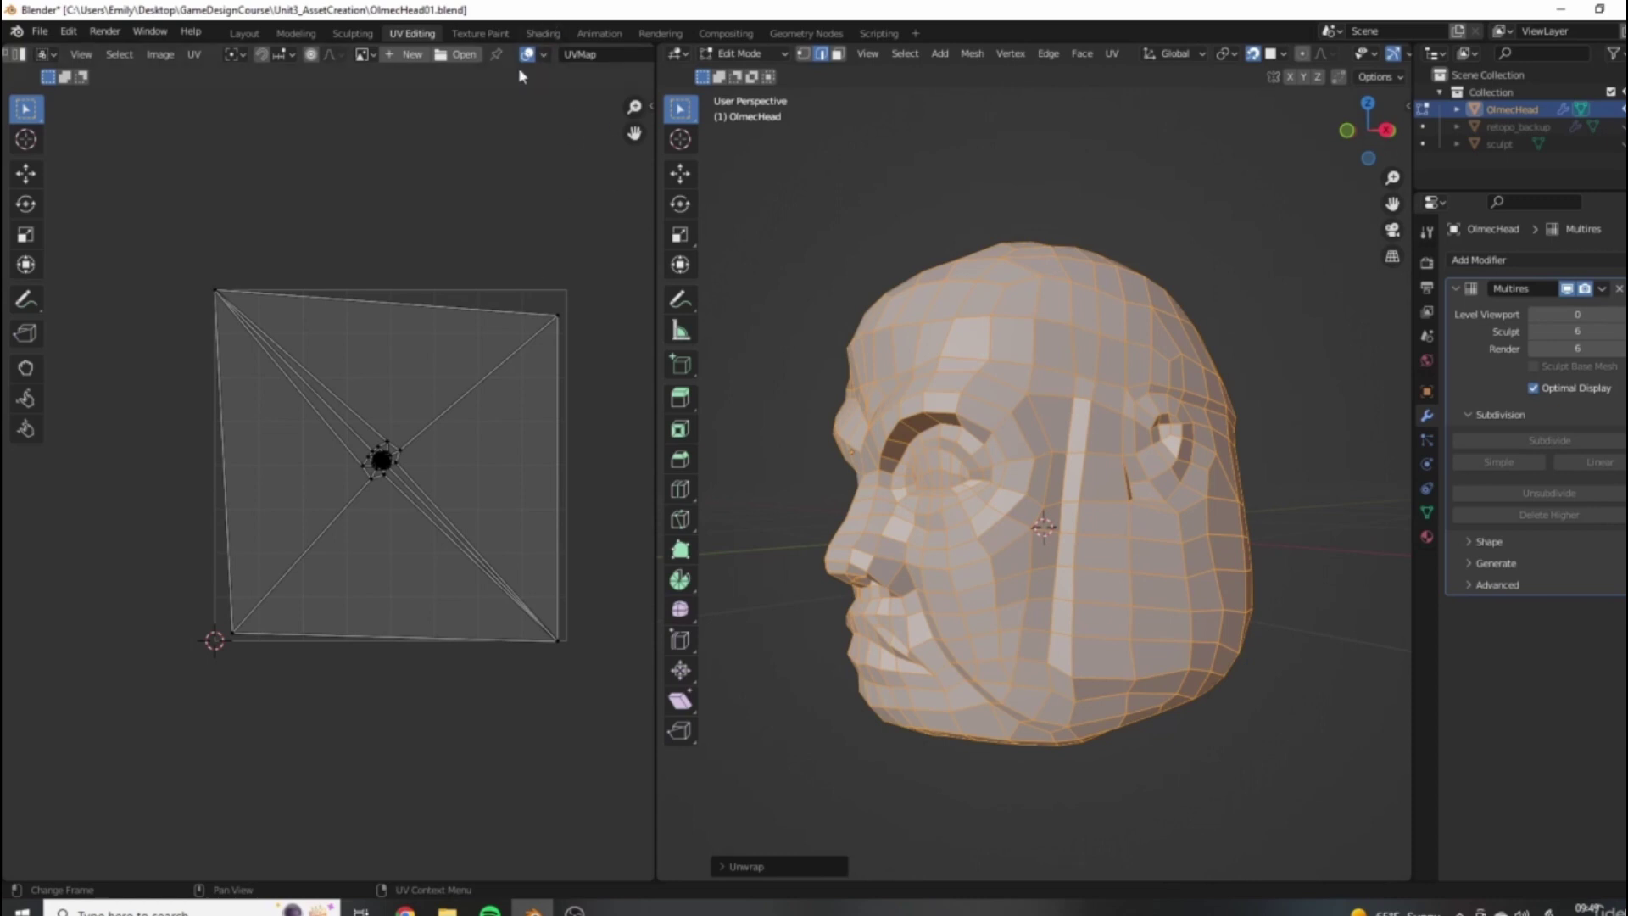
click(544, 55)
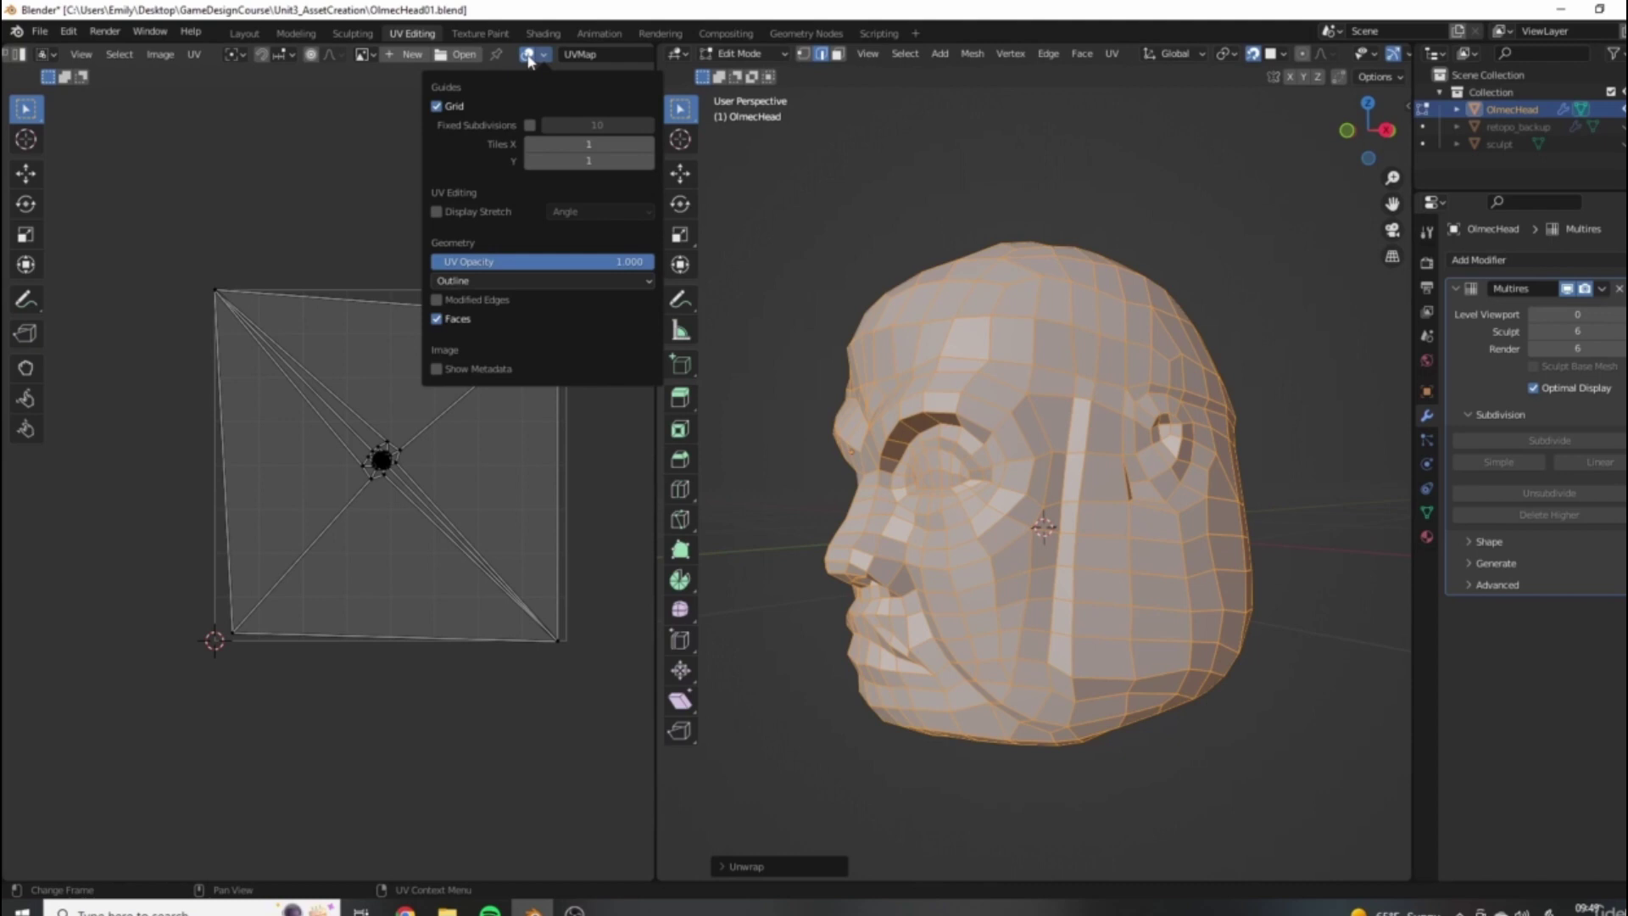
click(528, 58)
click(542, 56)
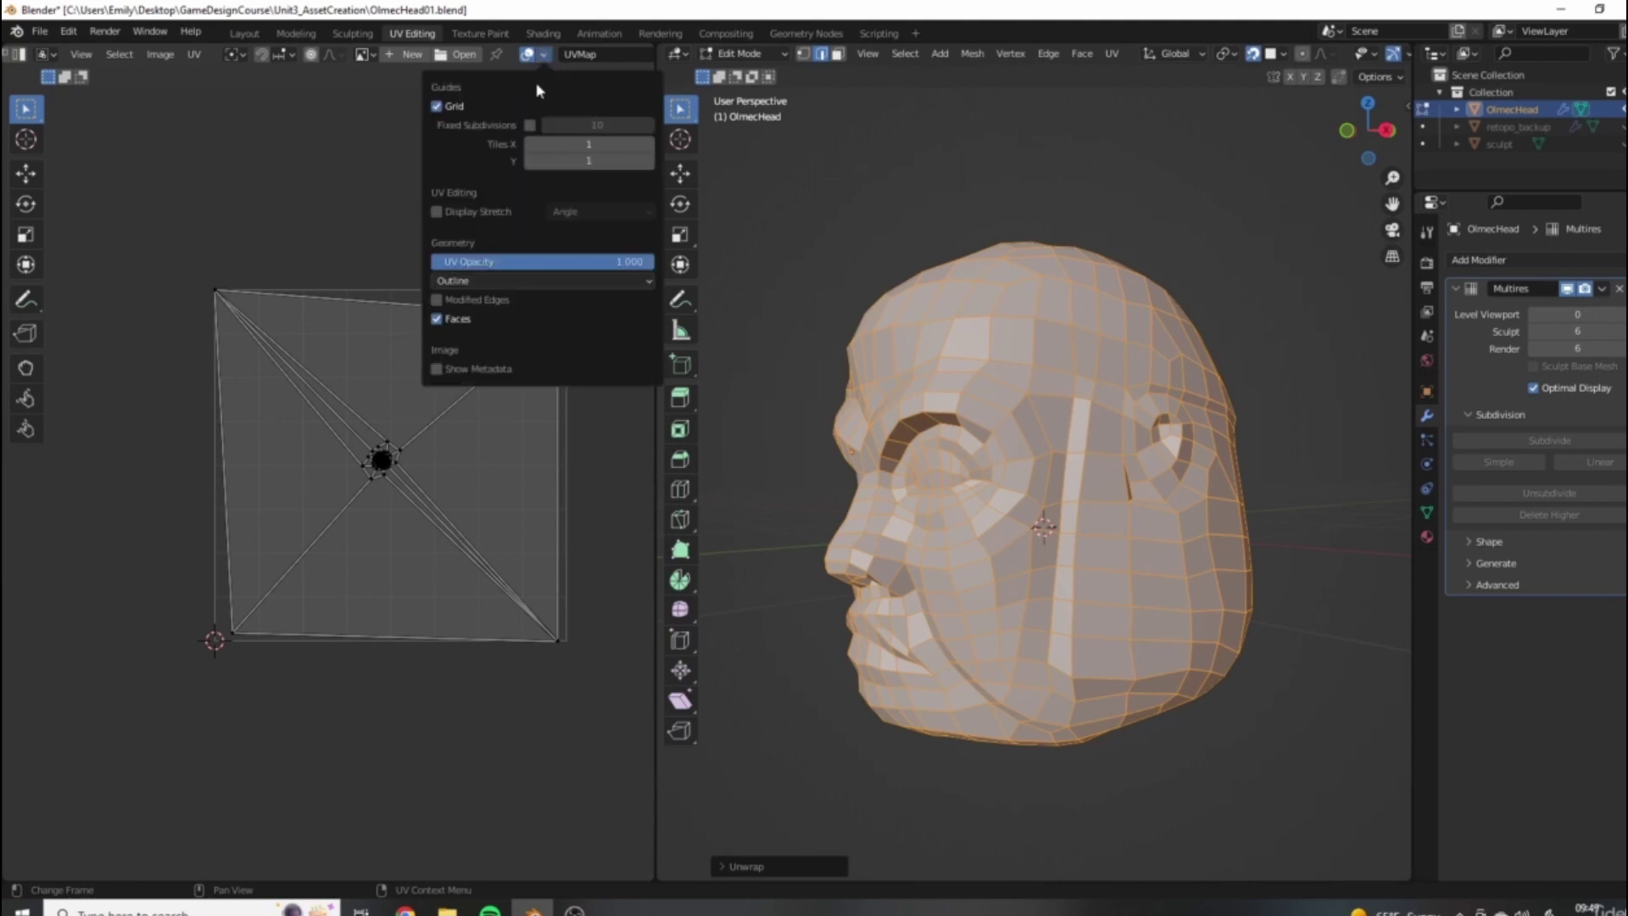
click(438, 213)
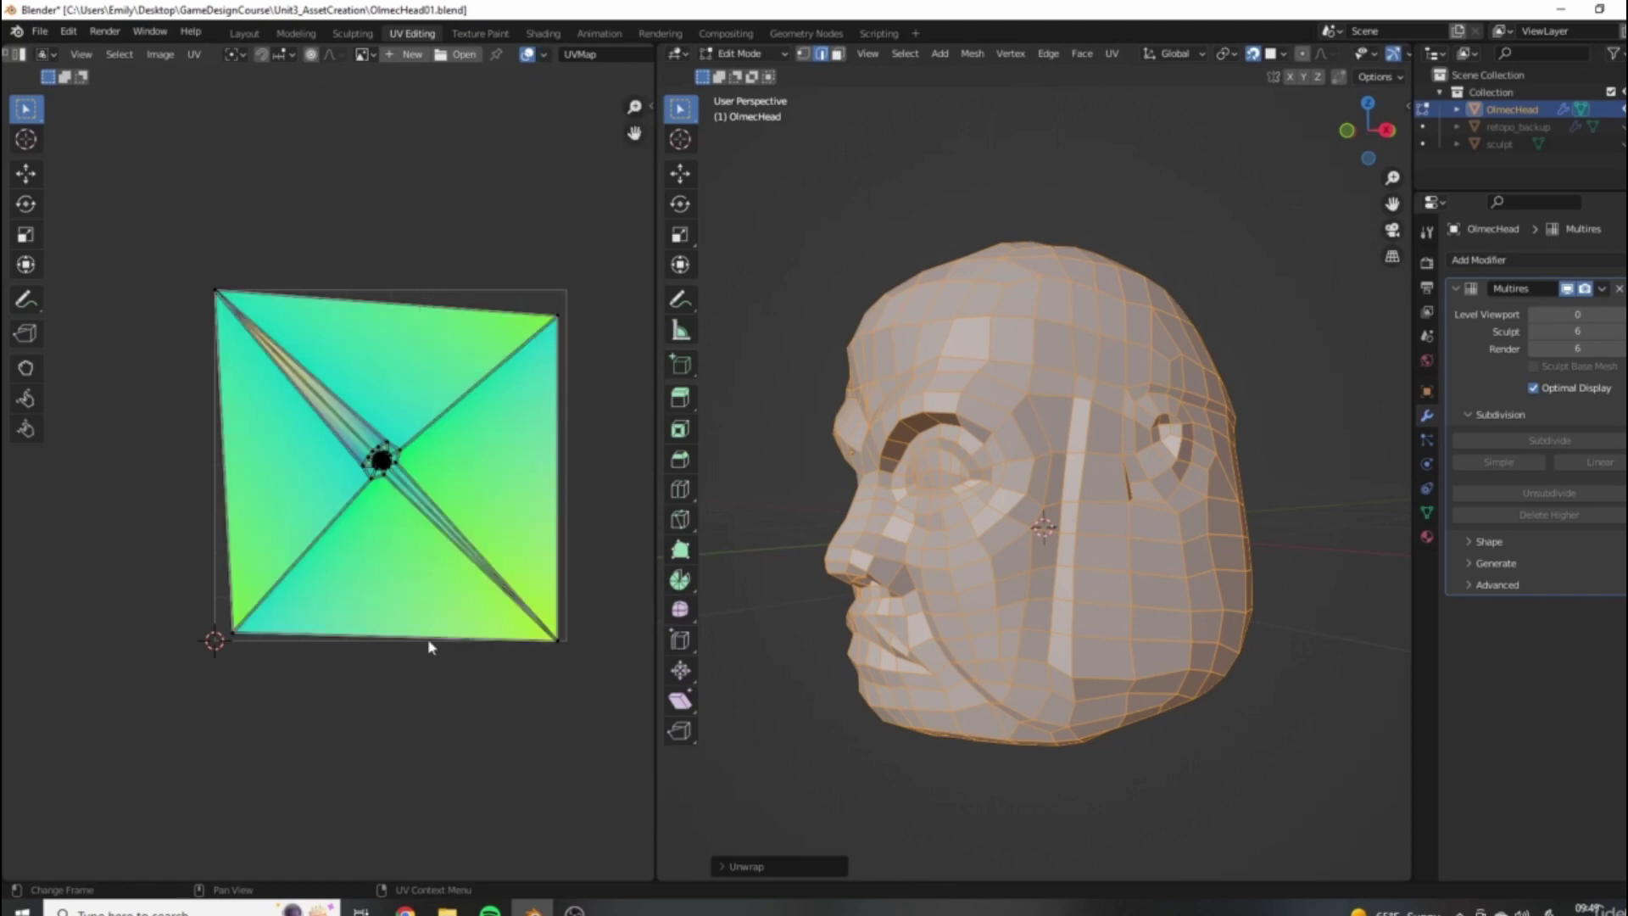
Examine the stretch colours of the whole UV layout and of the small faces packed at its centre.
scroll(458, 445, up, 2)
scroll(436, 380, down, 3)
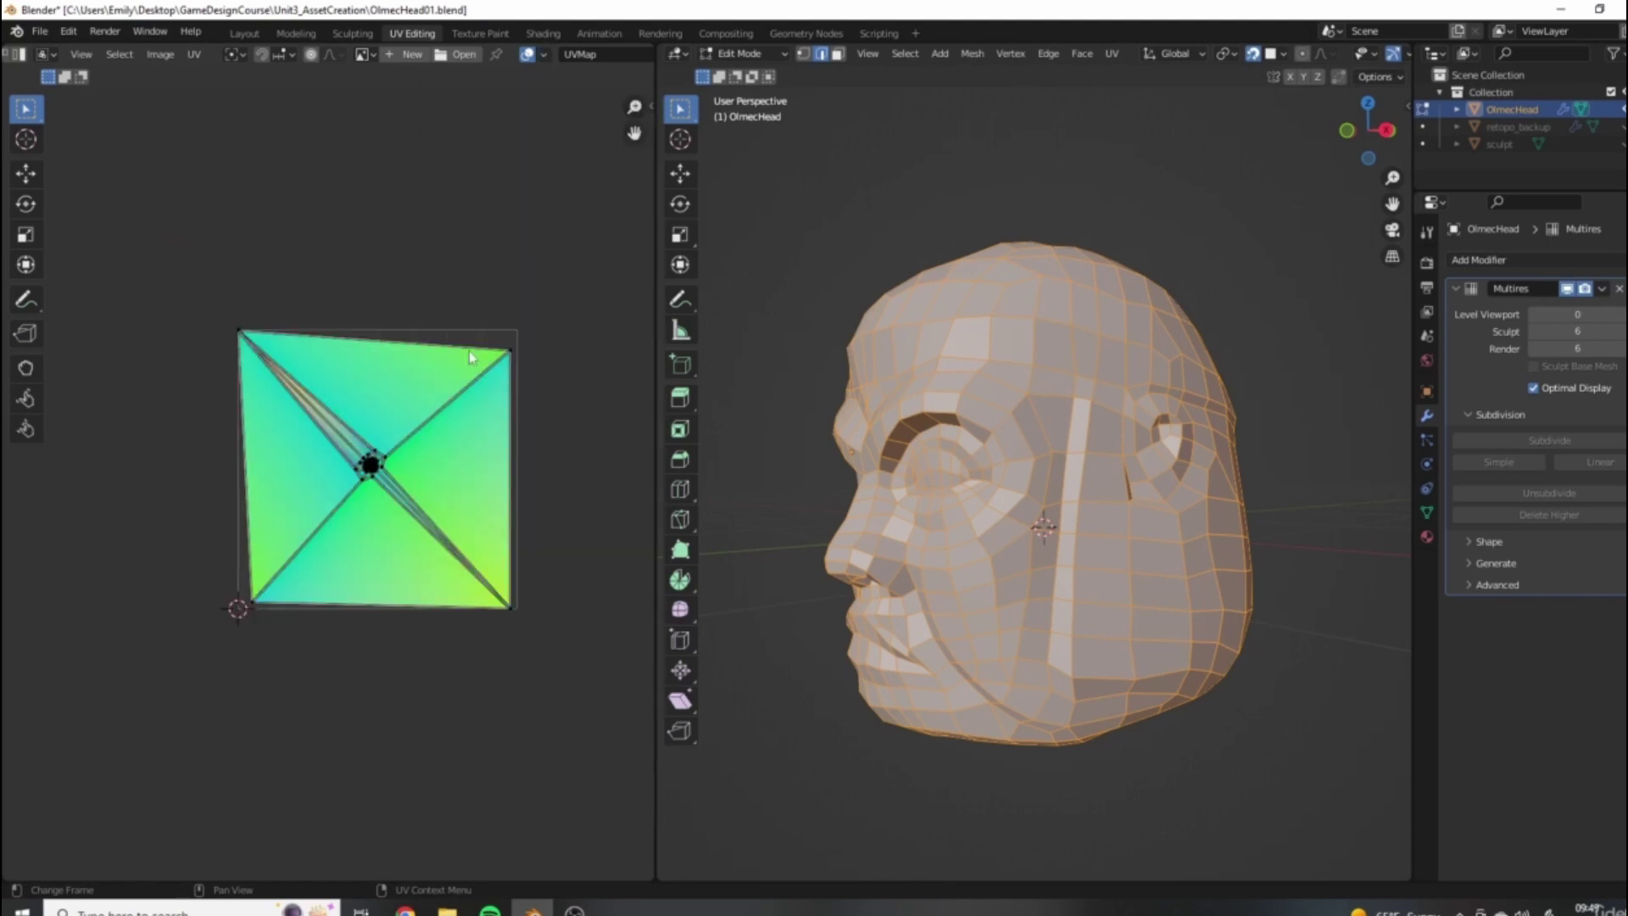
middle_drag(445, 339, 423, 308)
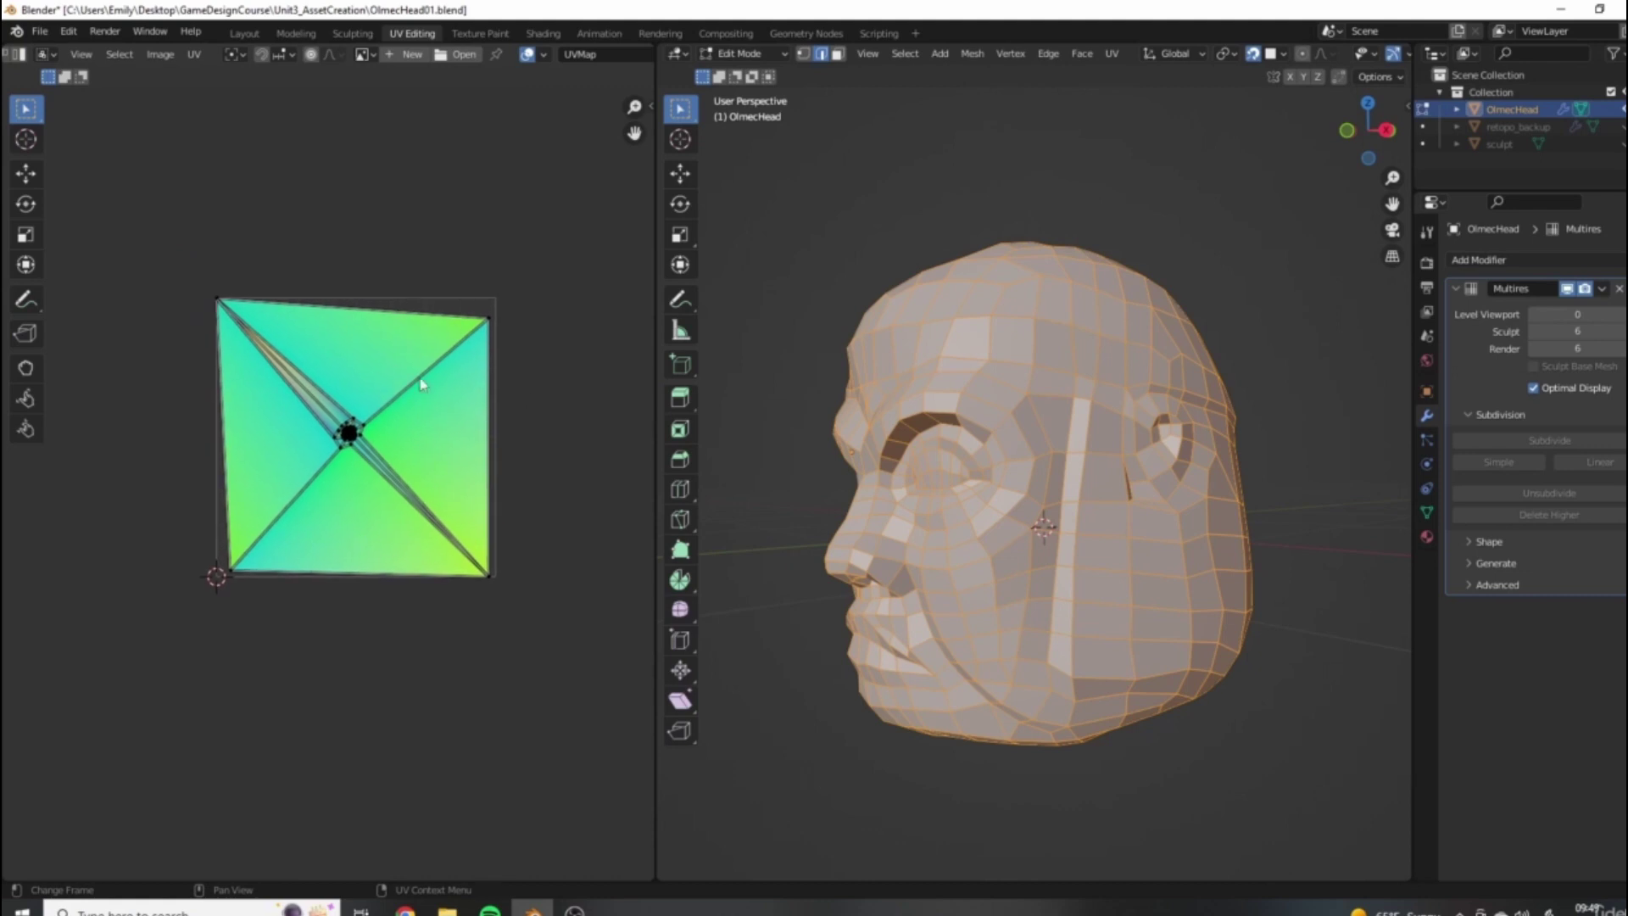
scroll(362, 375, up, 3)
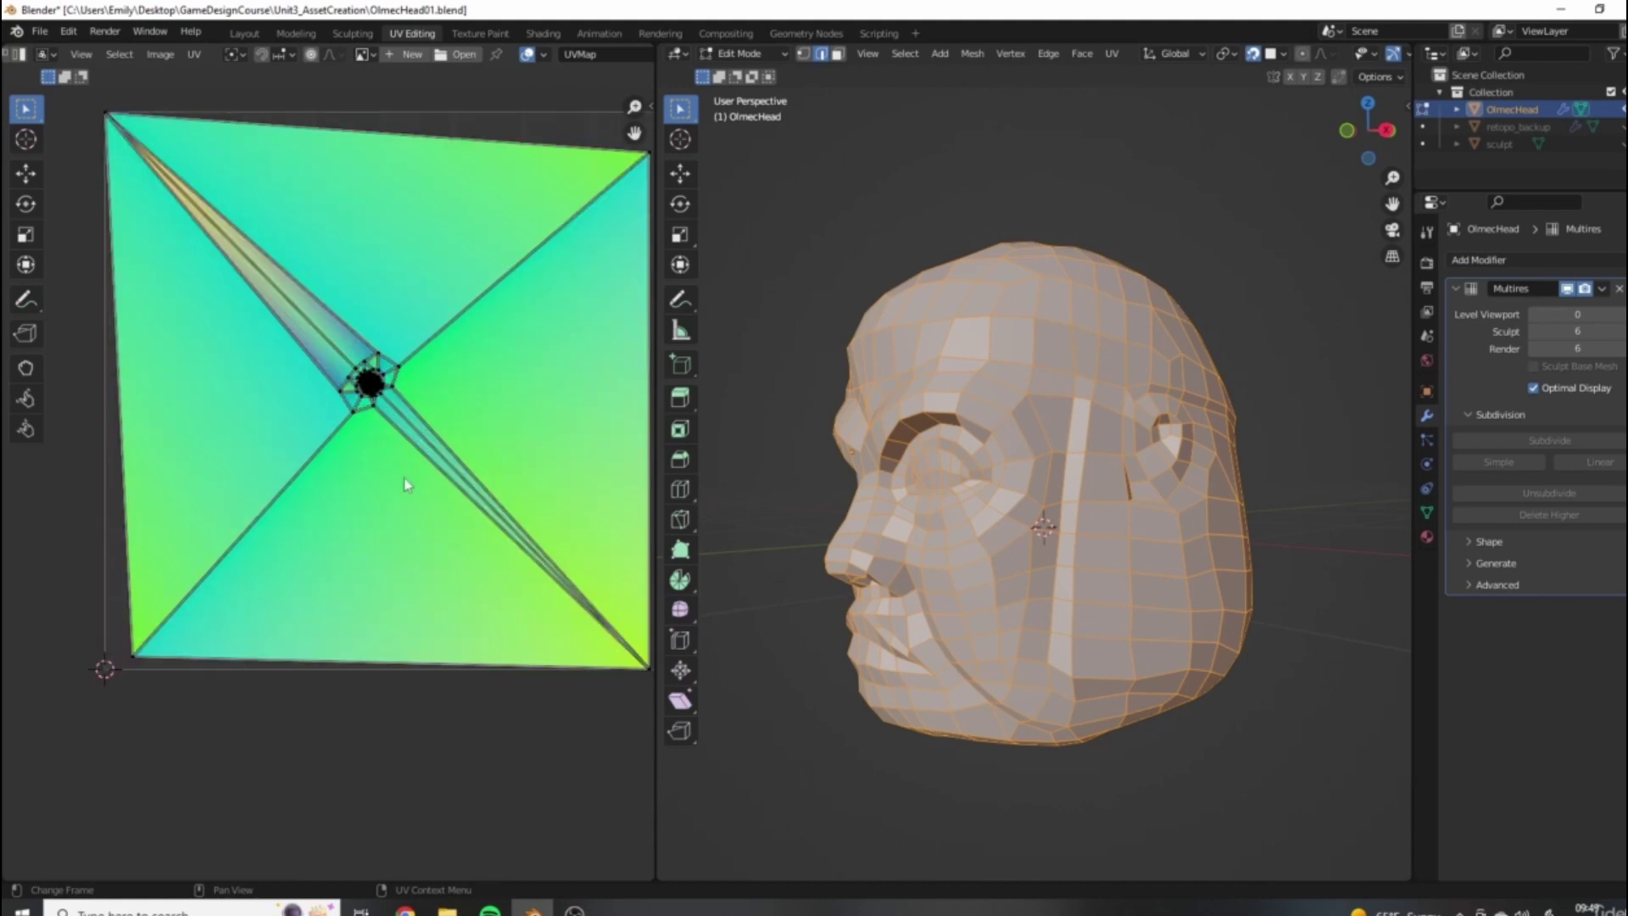
scroll(367, 363, up, 4)
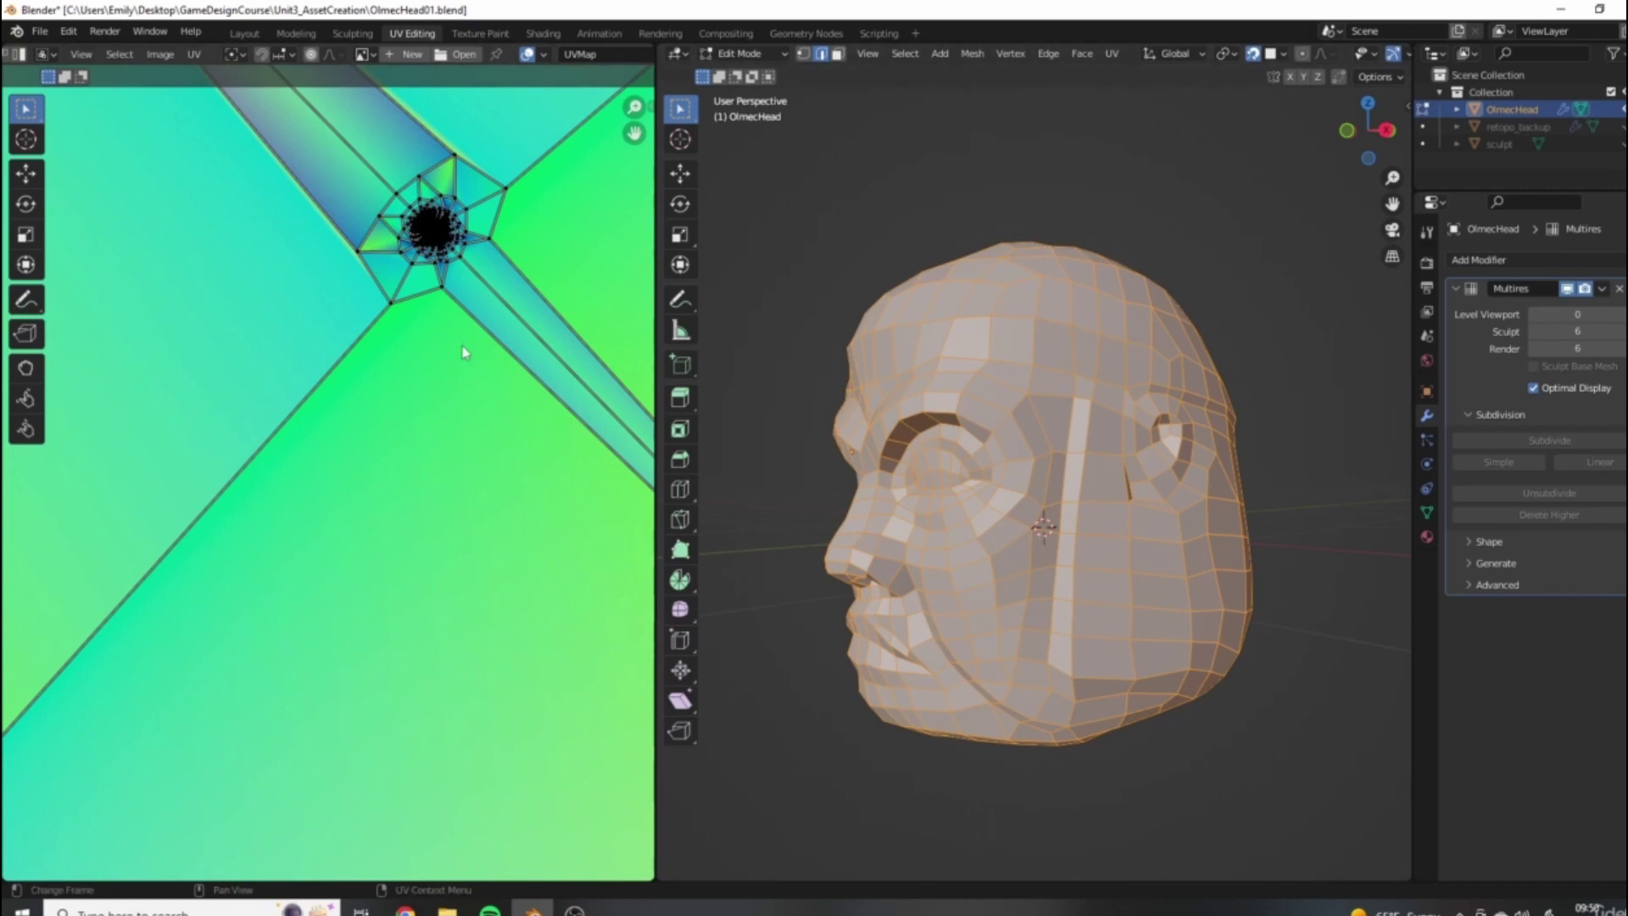
middle_drag(461, 353, 330, 470)
scroll(332, 362, up, 6)
scroll(518, 279, up, 2)
middle_drag(519, 280, 301, 475)
scroll(352, 403, up, 5)
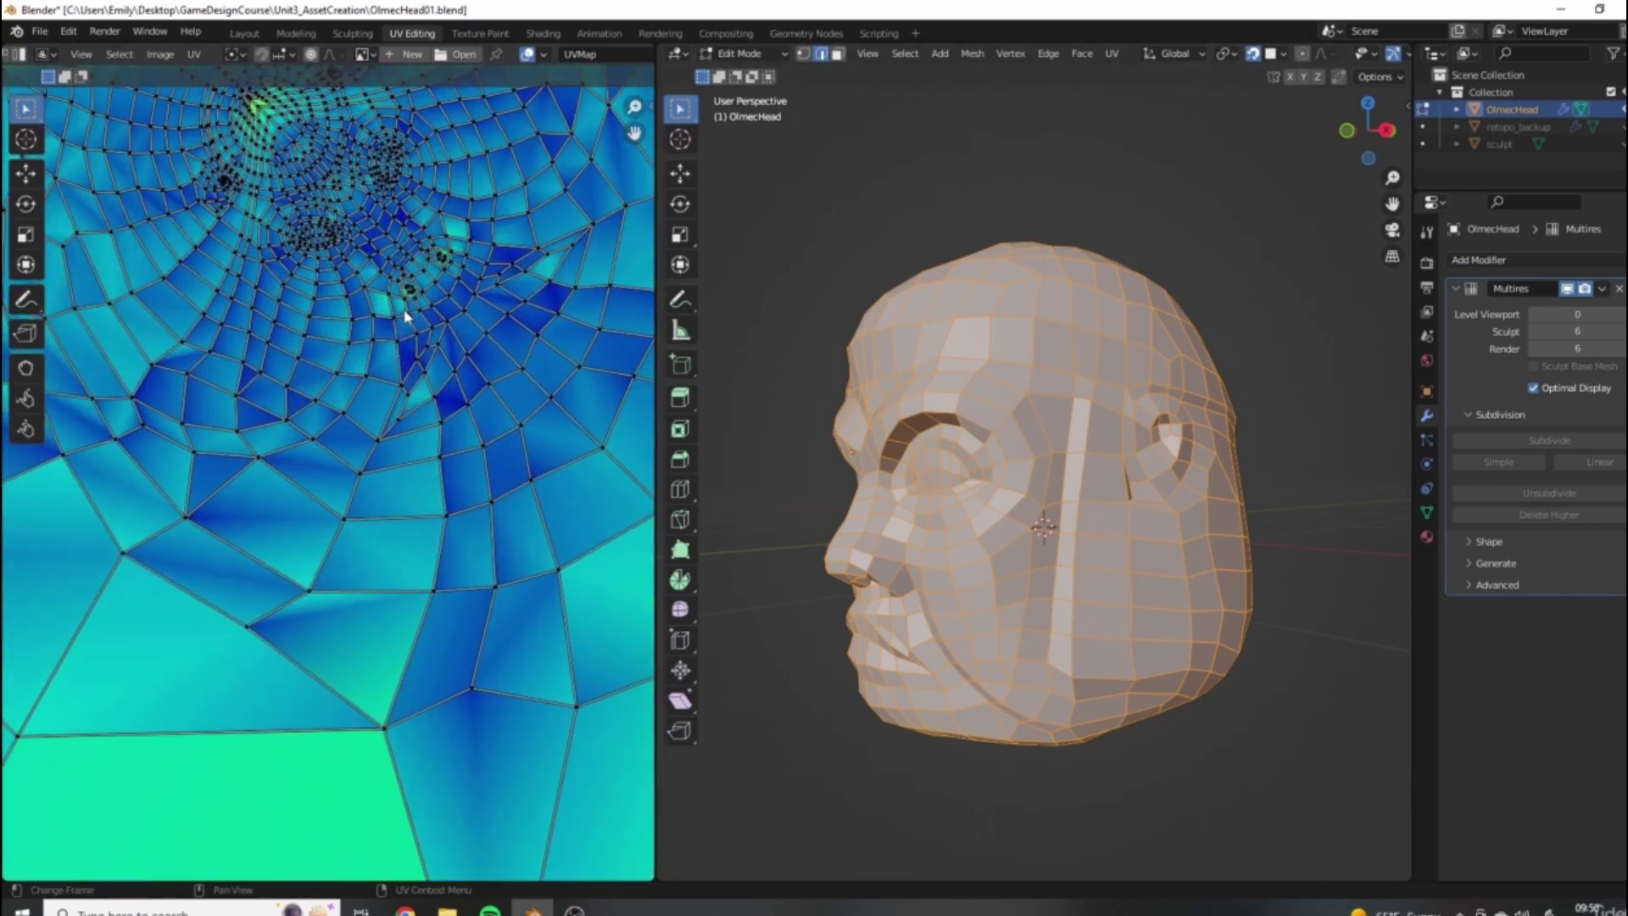
middle_drag(432, 340, 413, 553)
scroll(413, 552, up, 3)
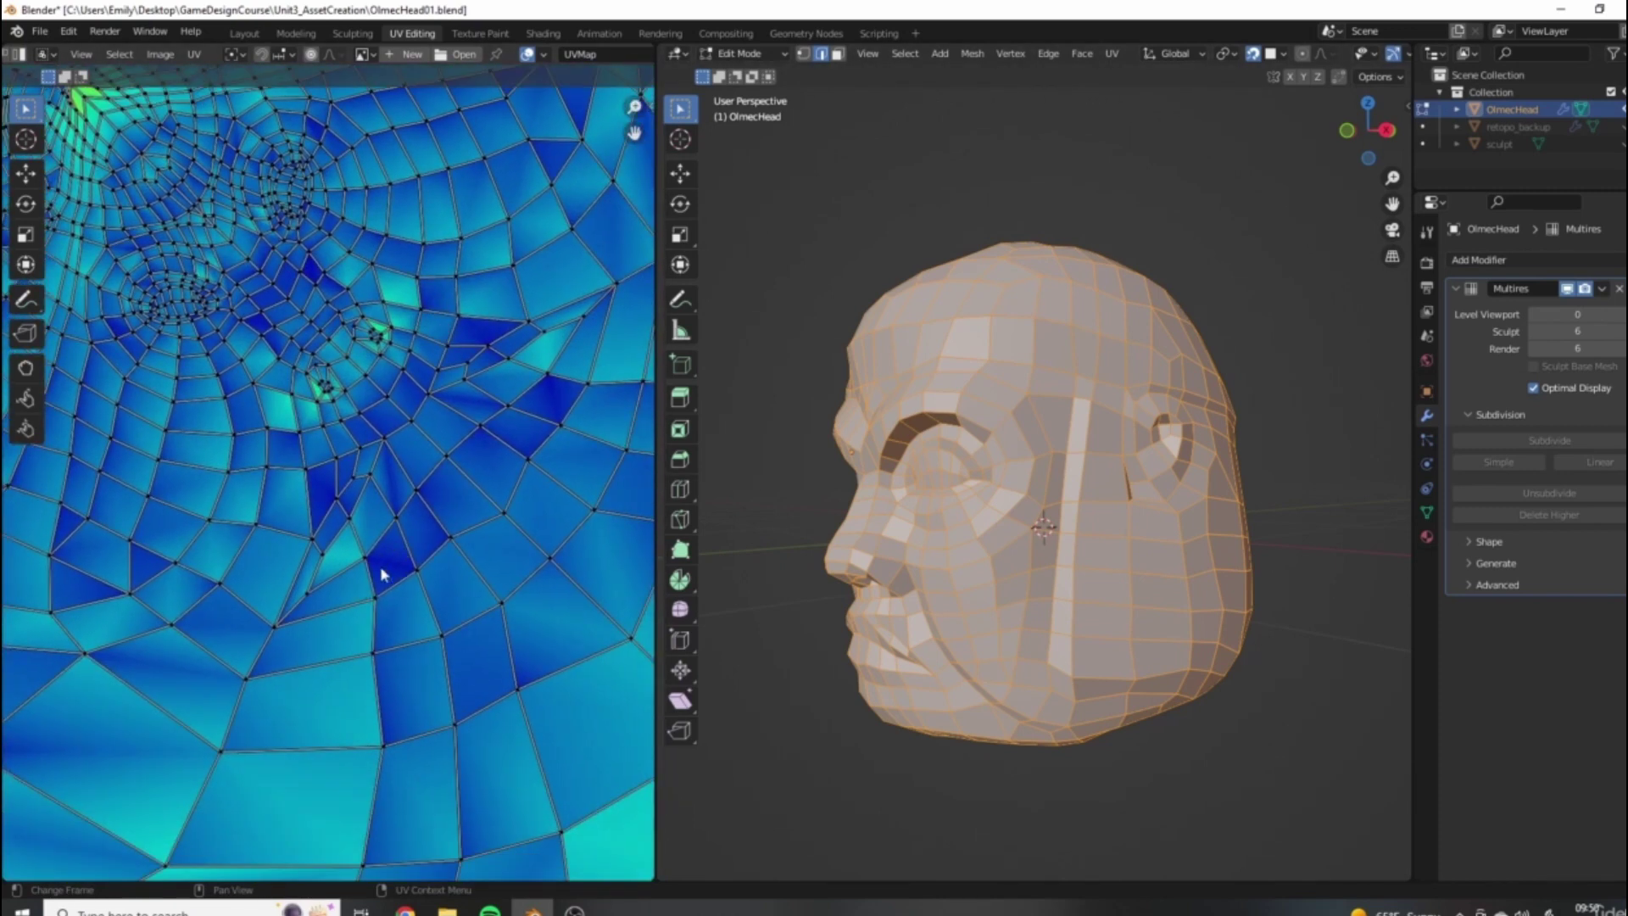
scroll(326, 483, down, 2)
middle_drag(341, 326, 296, 420)
scroll(402, 575, down, 1)
scroll(297, 424, down, 10)
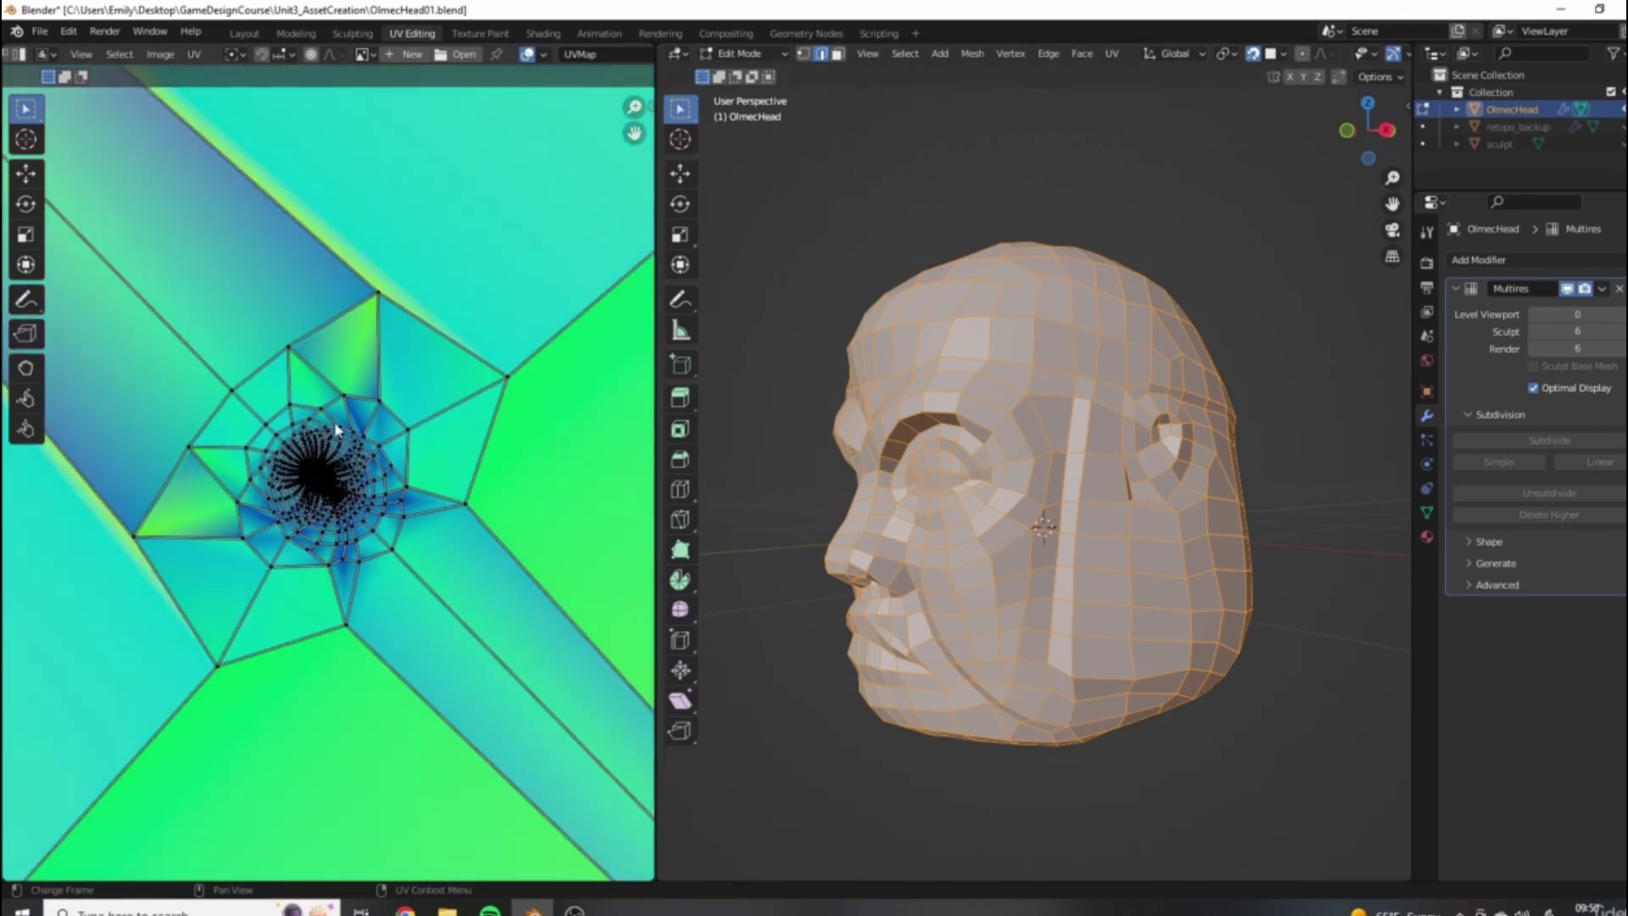
Examine the stretching of the long narrow faces running from the UV centre to the corner, ending with the full layout in view.
scroll(122, 285, up, 4)
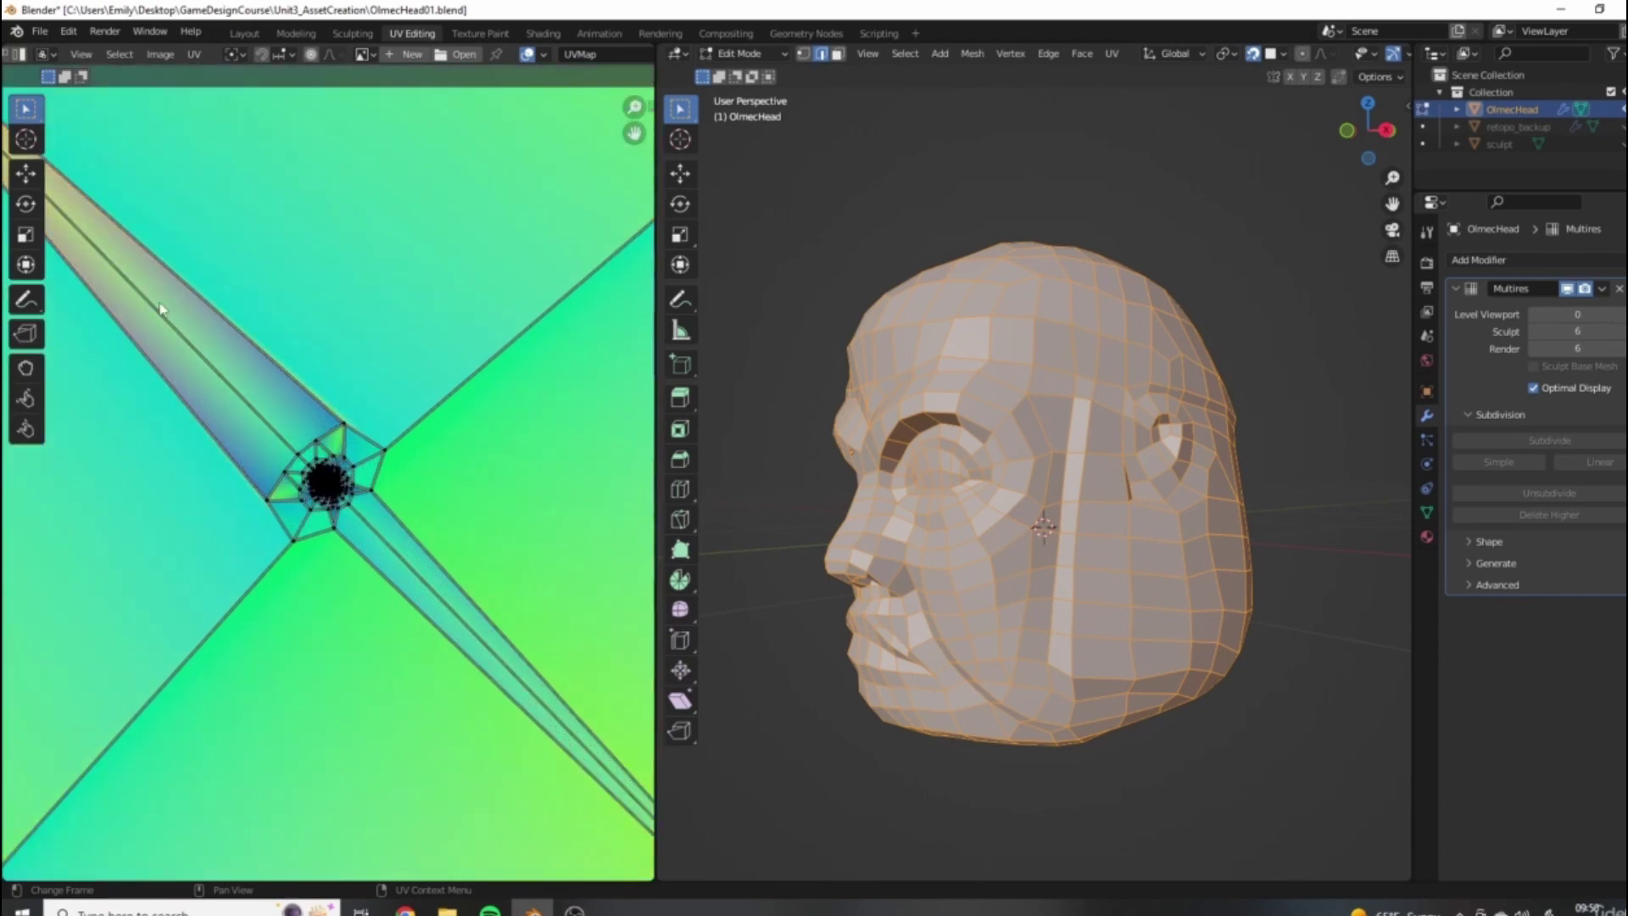
middle_drag(160, 305, 224, 325)
middle_drag(203, 233, 360, 366)
scroll(387, 382, up, 2)
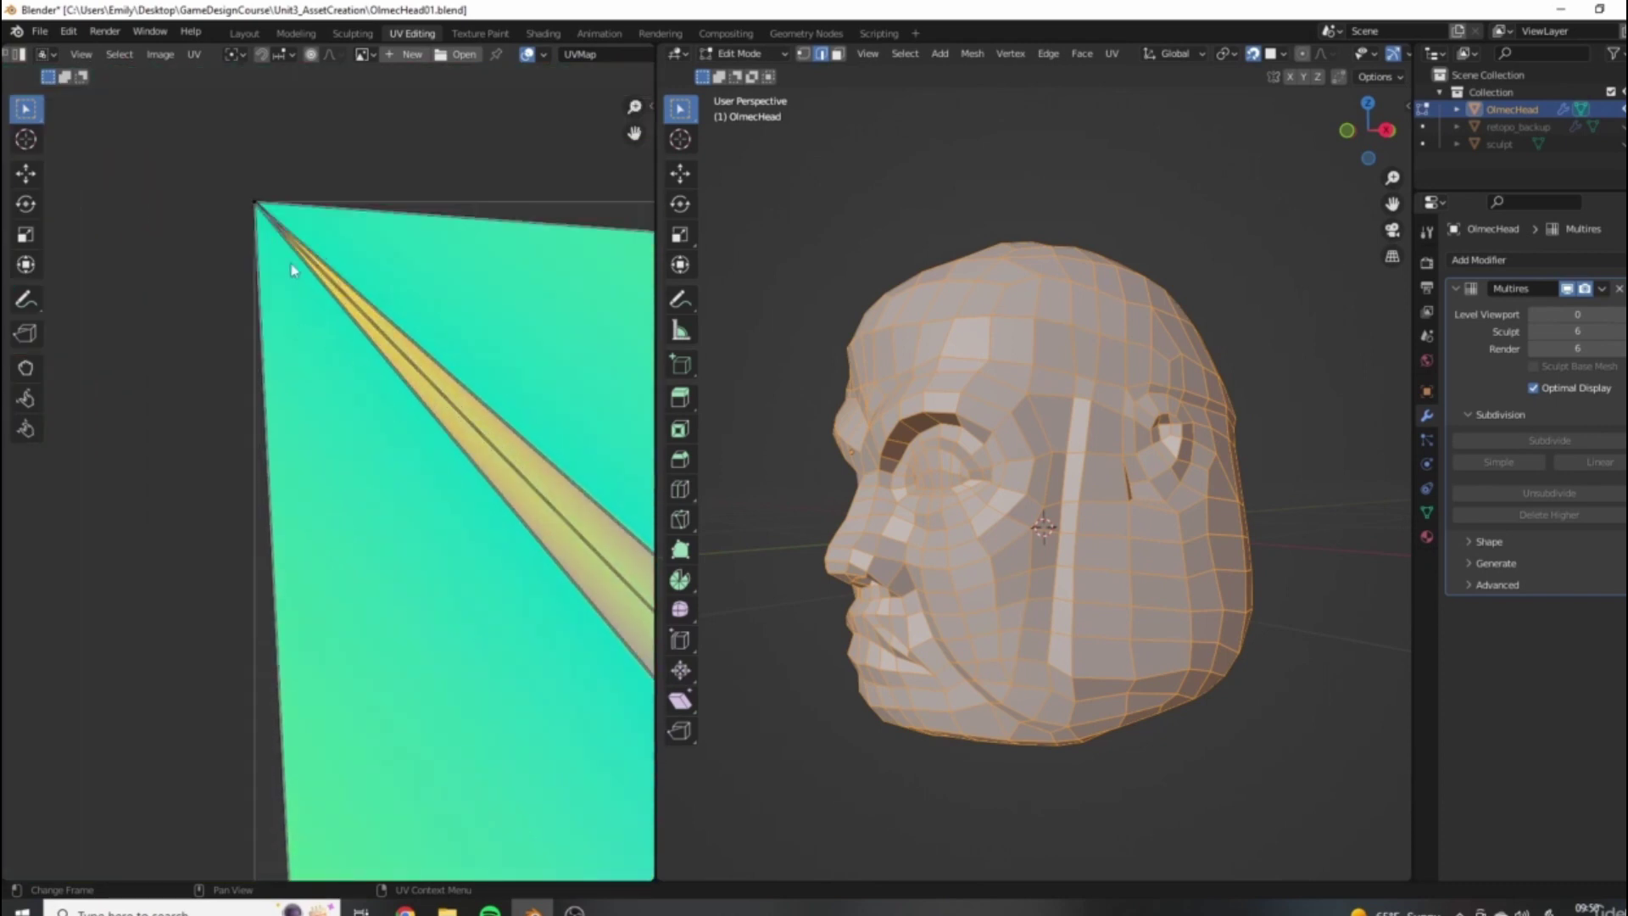
scroll(463, 407, down, 3)
middle_drag(465, 419, 334, 339)
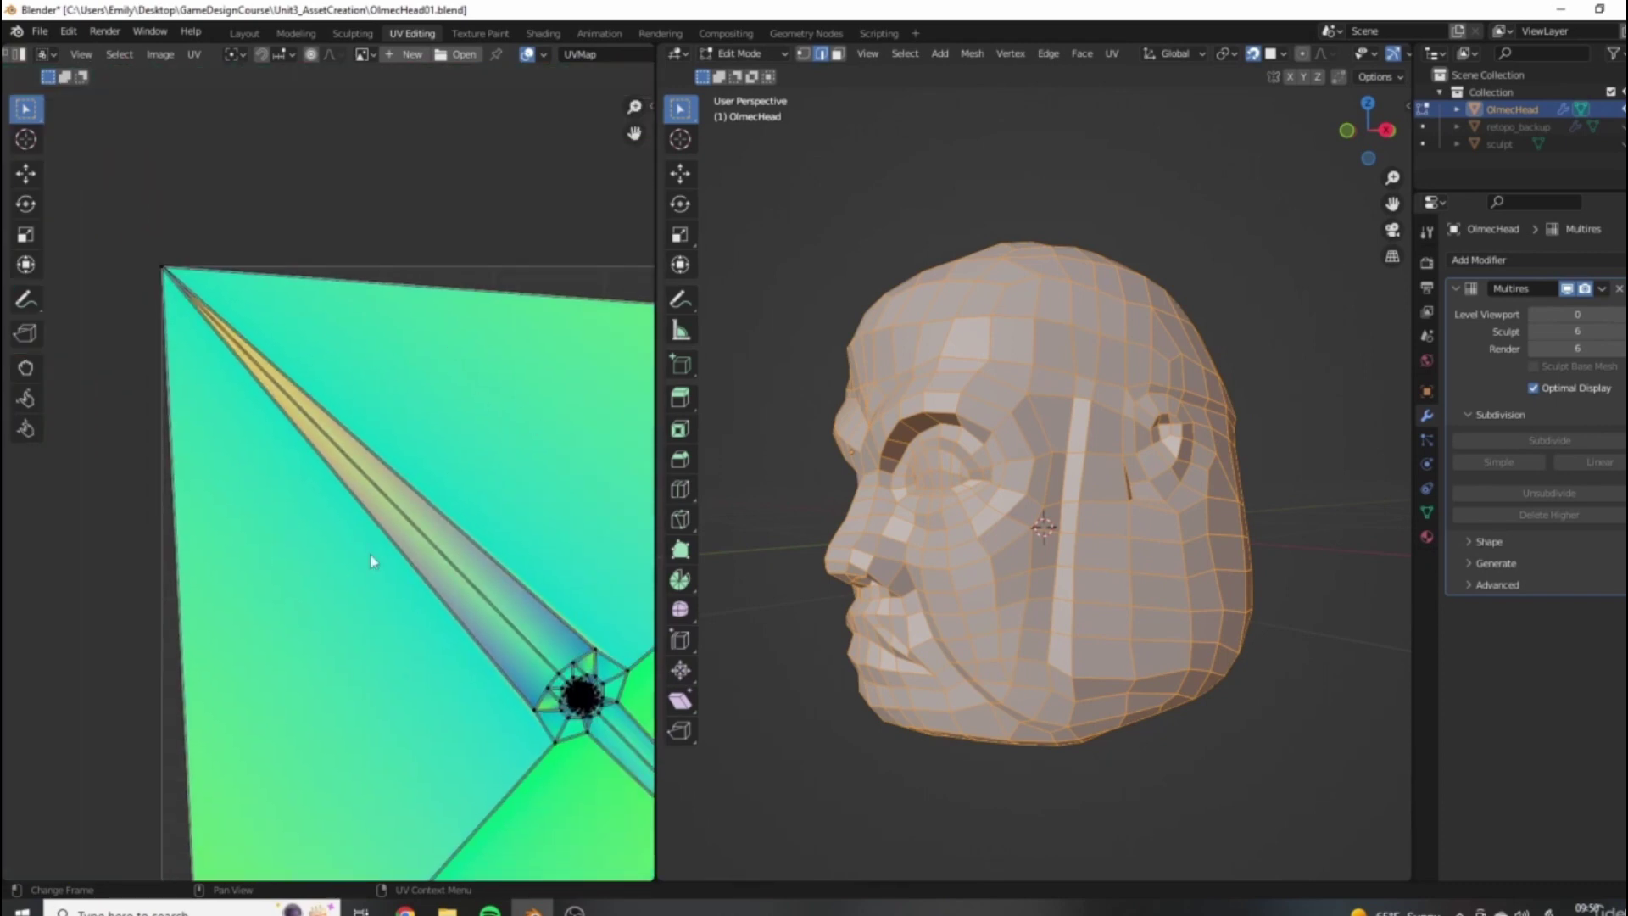
middle_drag(364, 547, 313, 447)
middle_drag(494, 449, 299, 373)
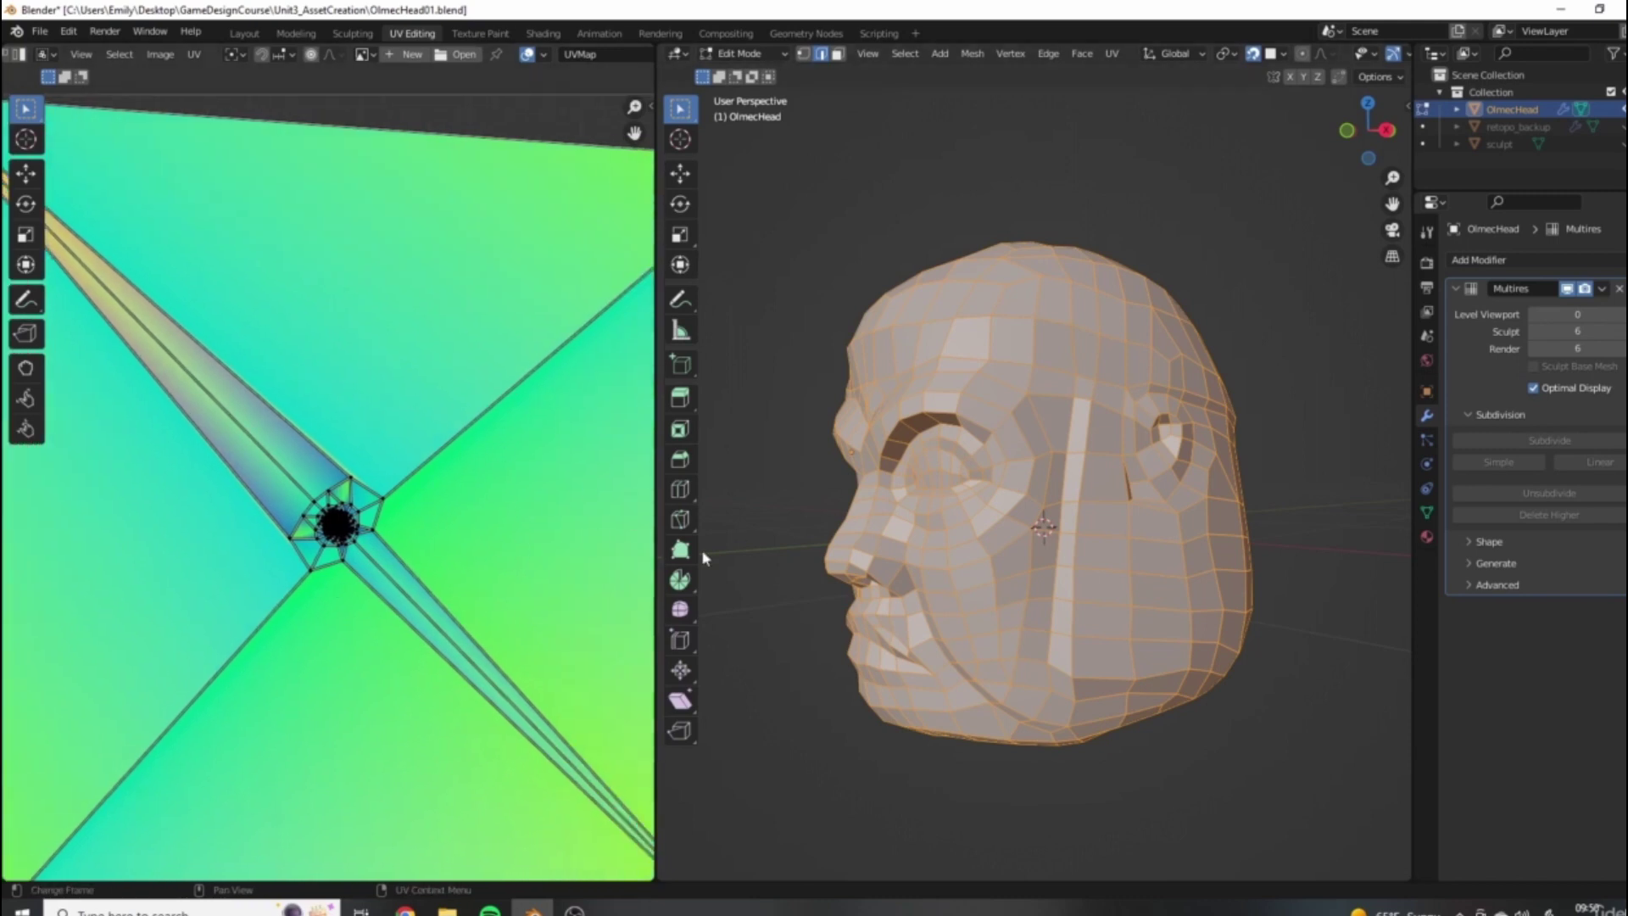
key(Home)
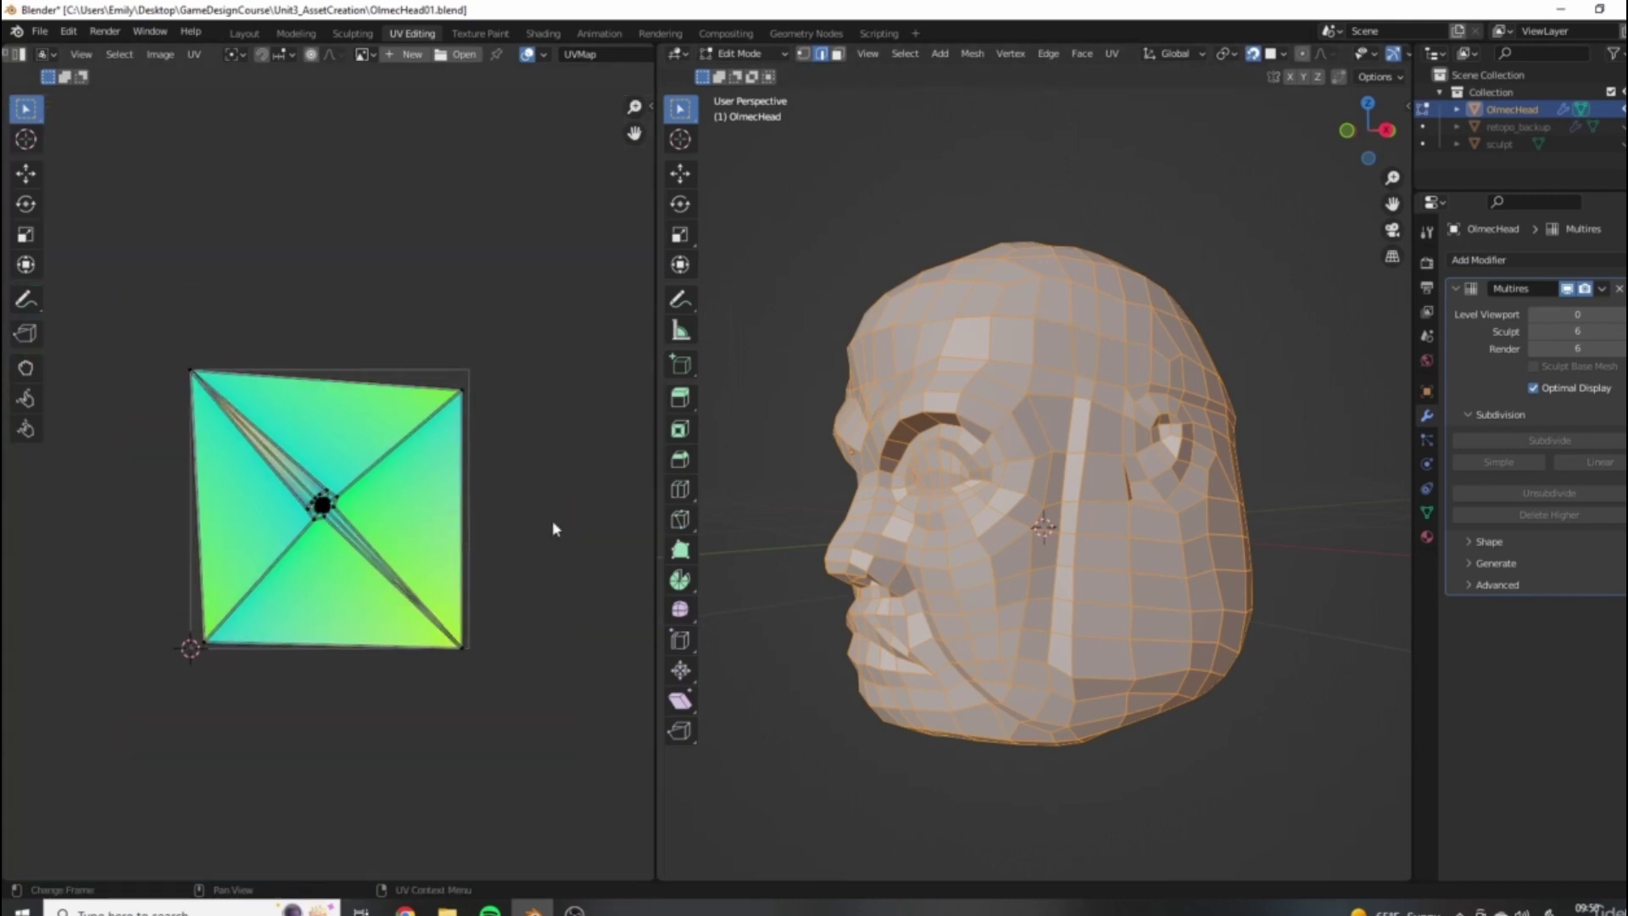
Switch the head from Edit Mode to Object Mode and view it from the front and side.
key(Tab)
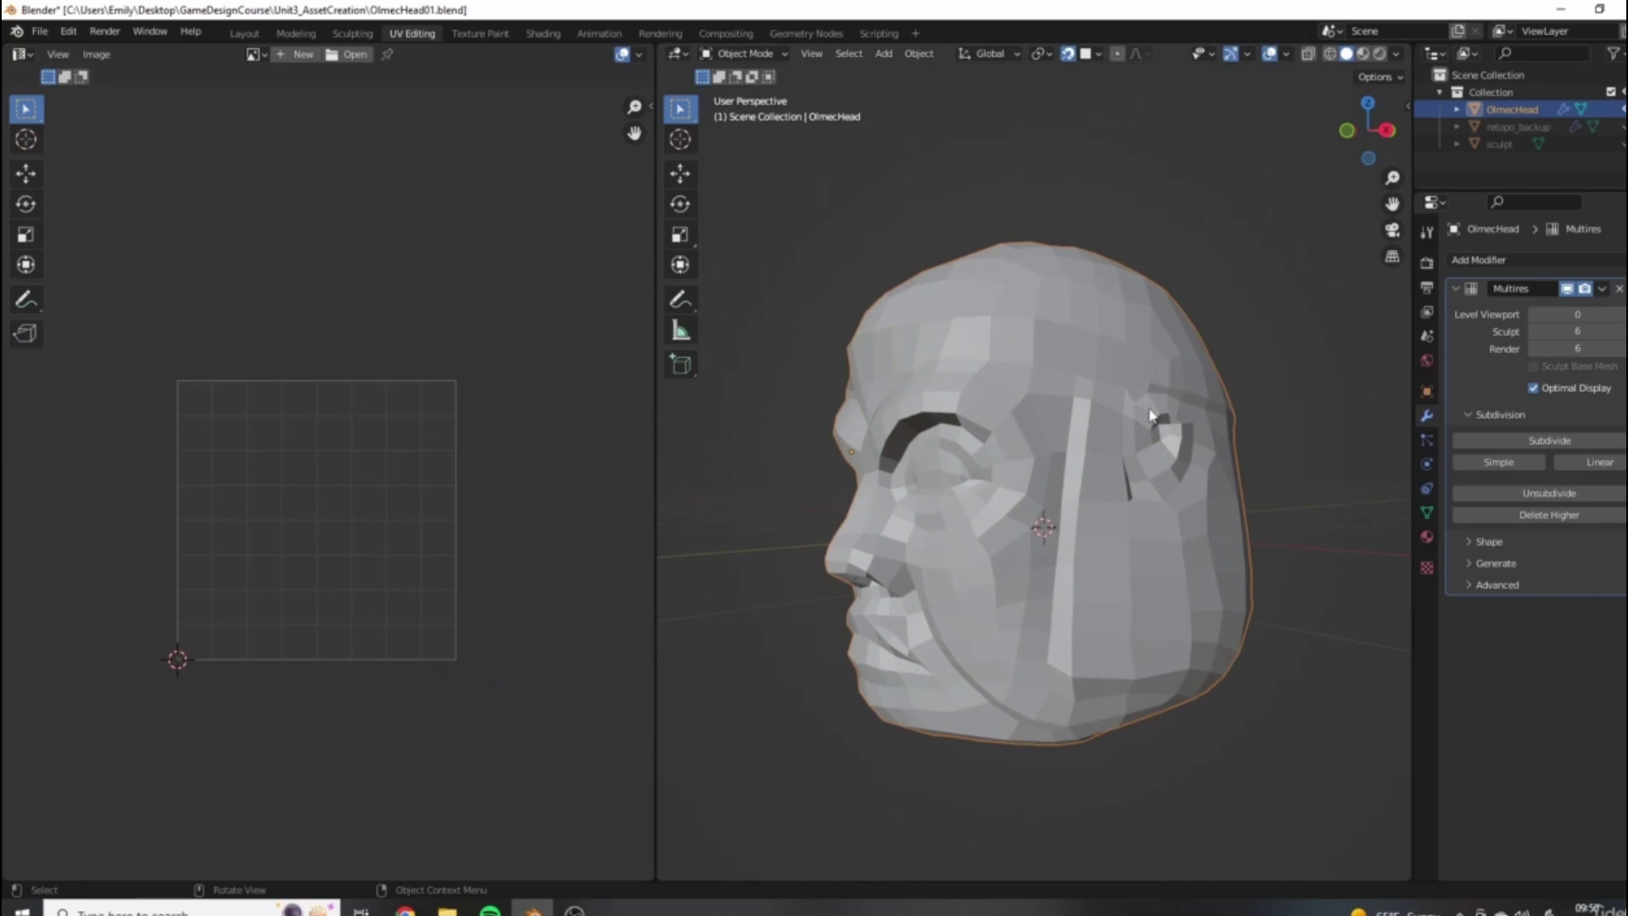
middle_drag(839, 508, 743, 502)
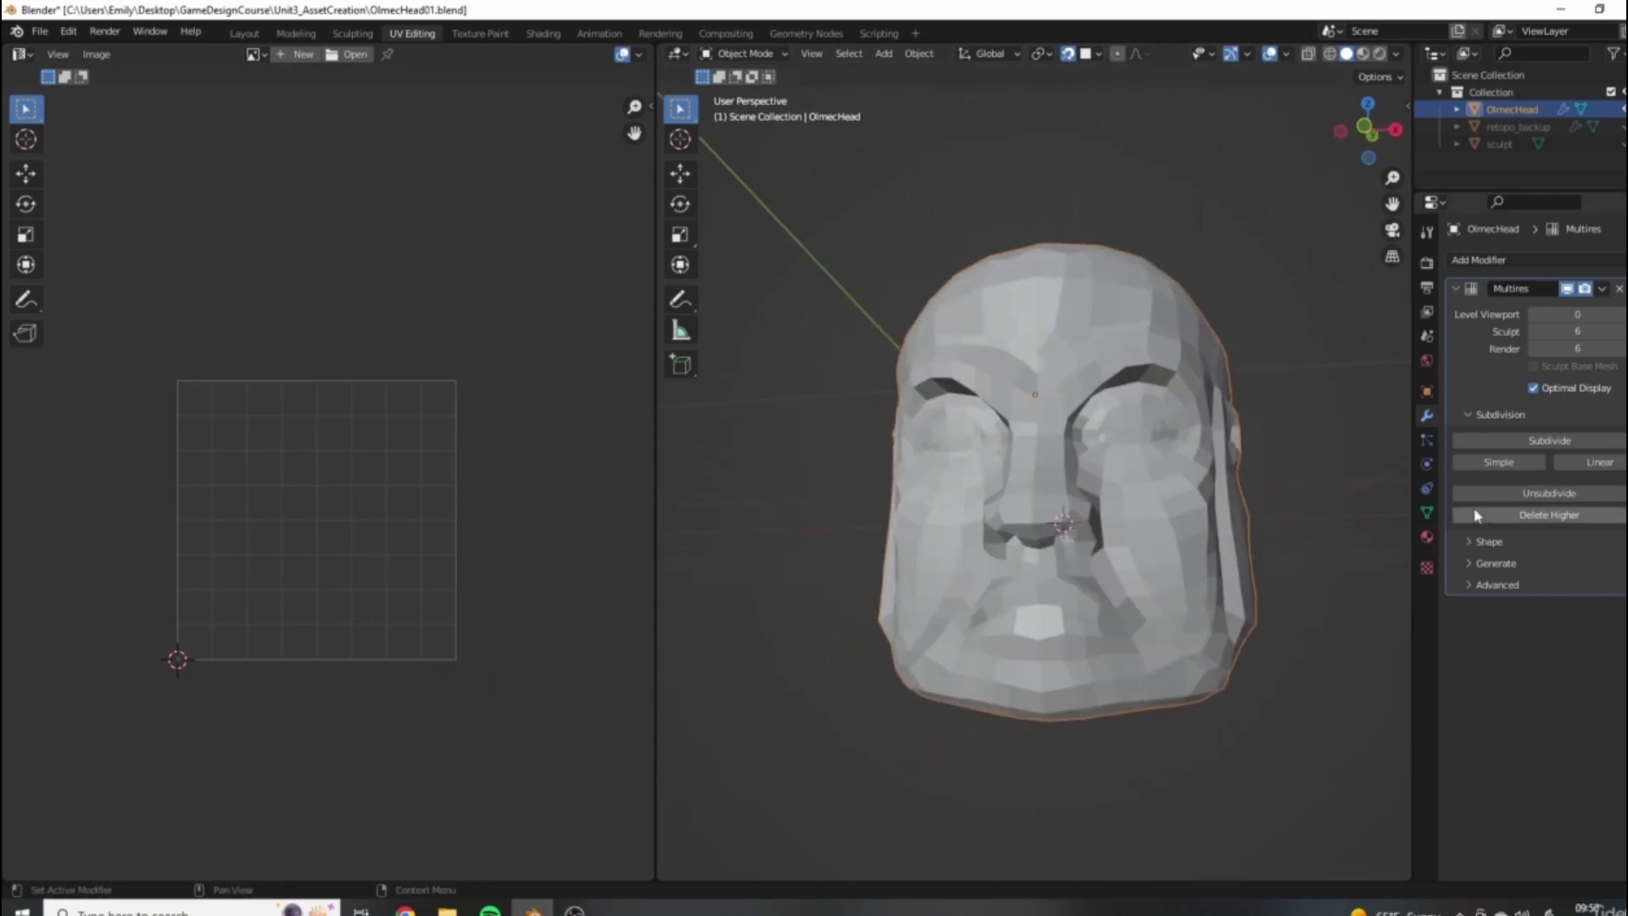
middle_drag(863, 425, 1290, 533)
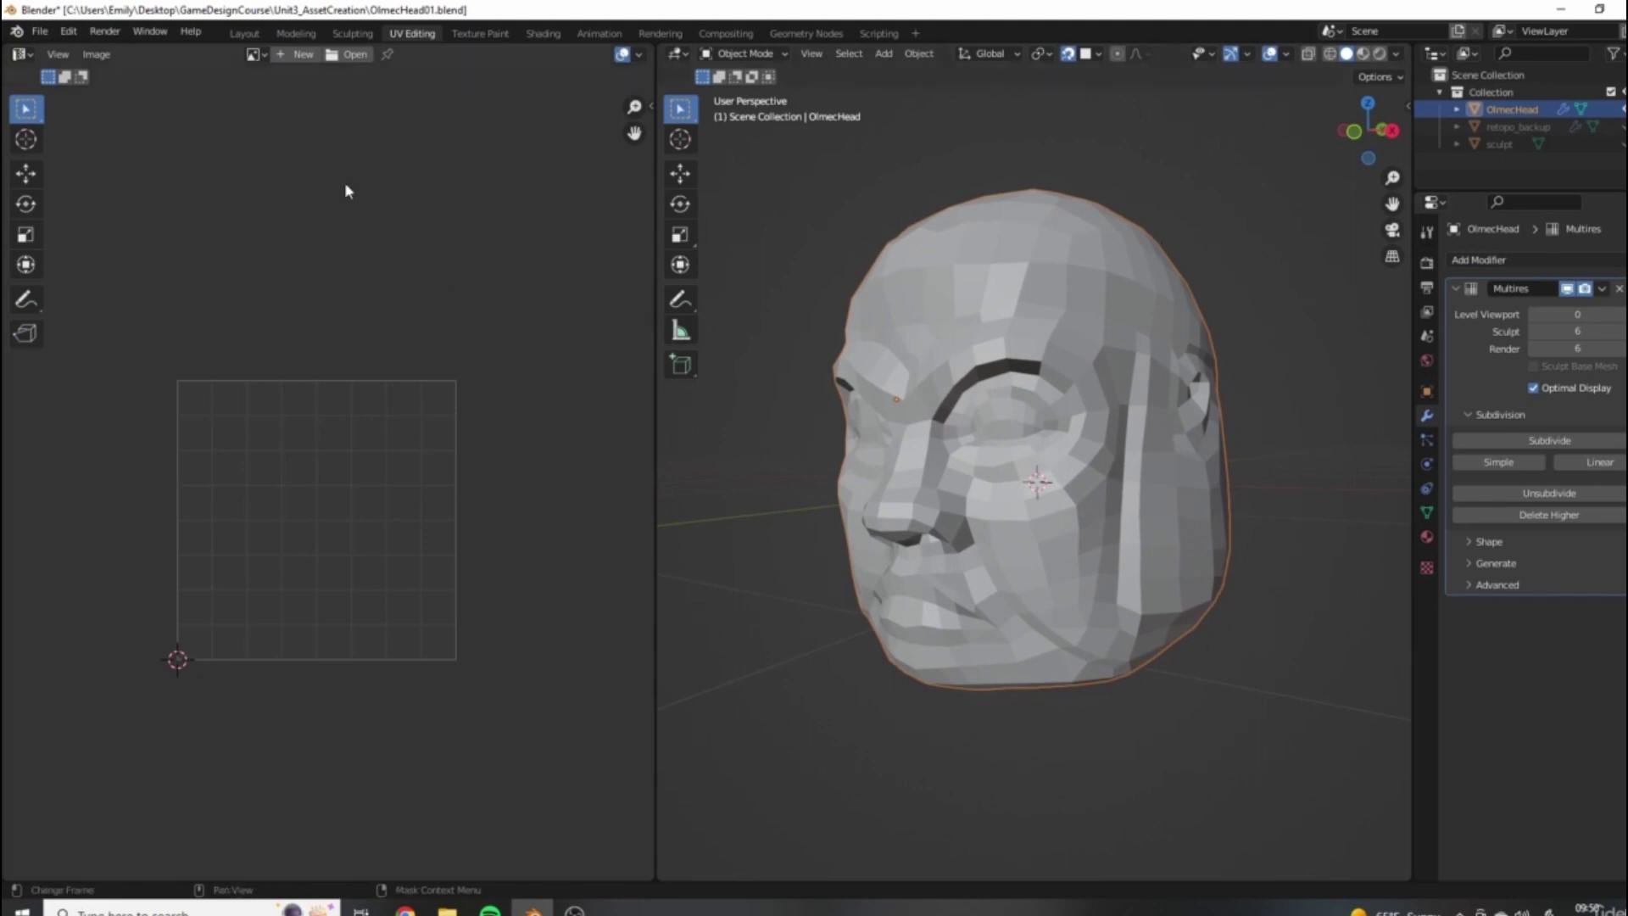
Create a new image named UV GRID with the generated type set to UV Grid.
middle_drag(1066, 450, 1278, 498)
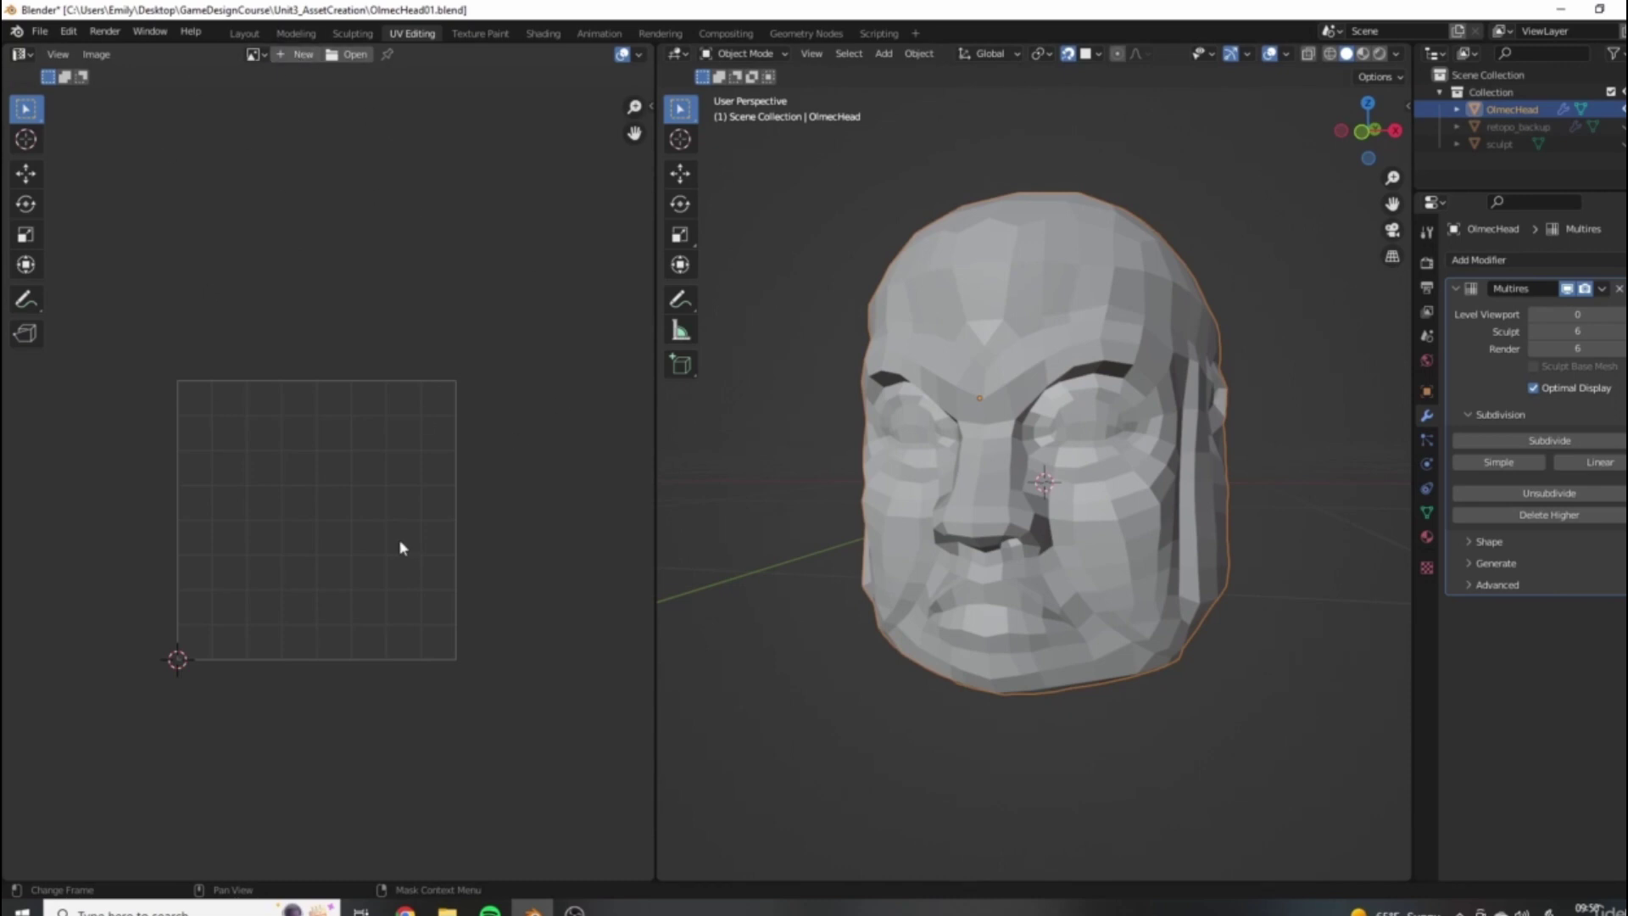
click(294, 63)
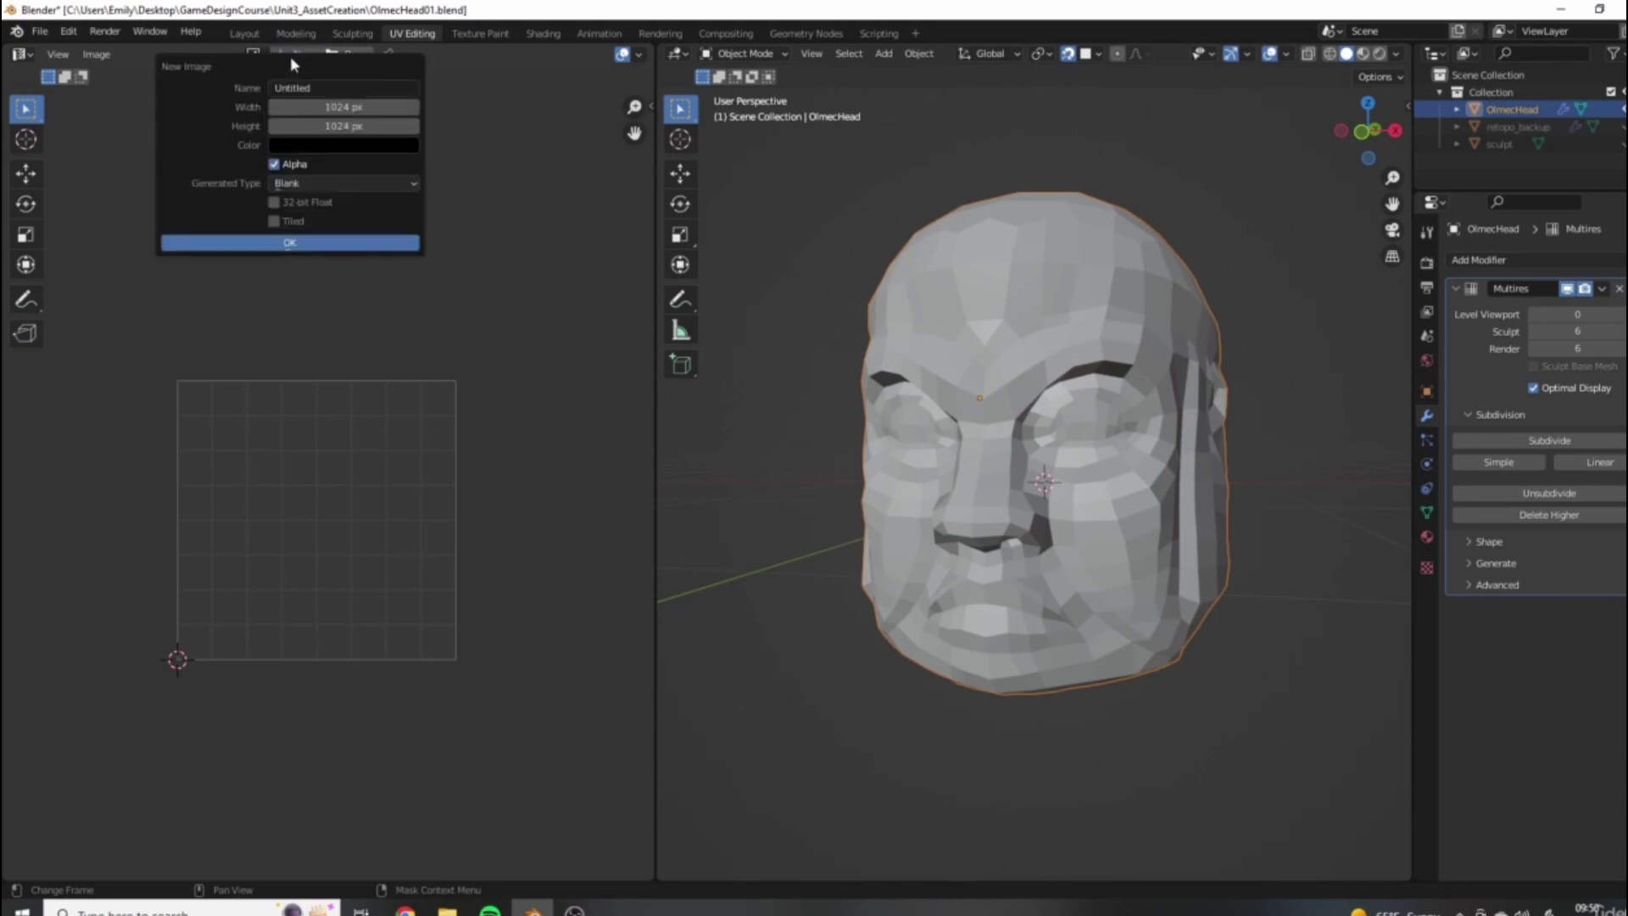
click(312, 86)
text(UV GRID)
key(Return)
click(292, 181)
click(290, 217)
click(204, 245)
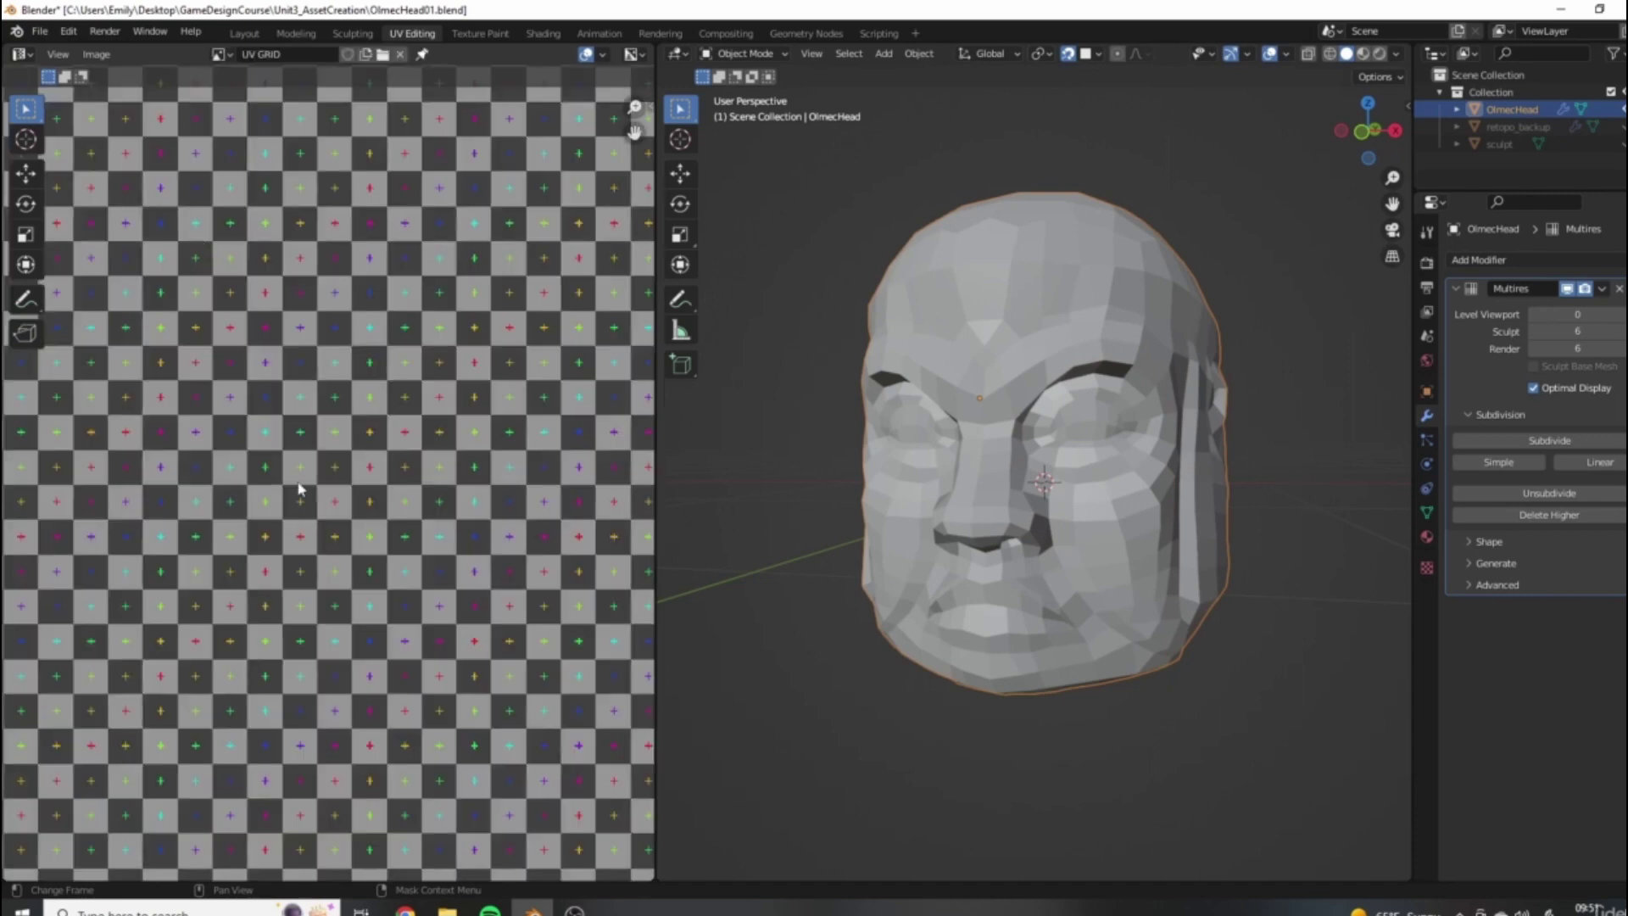
Examine the checker pattern of the UV GRID image both up close and as a whole.
scroll(288, 470, down, 3)
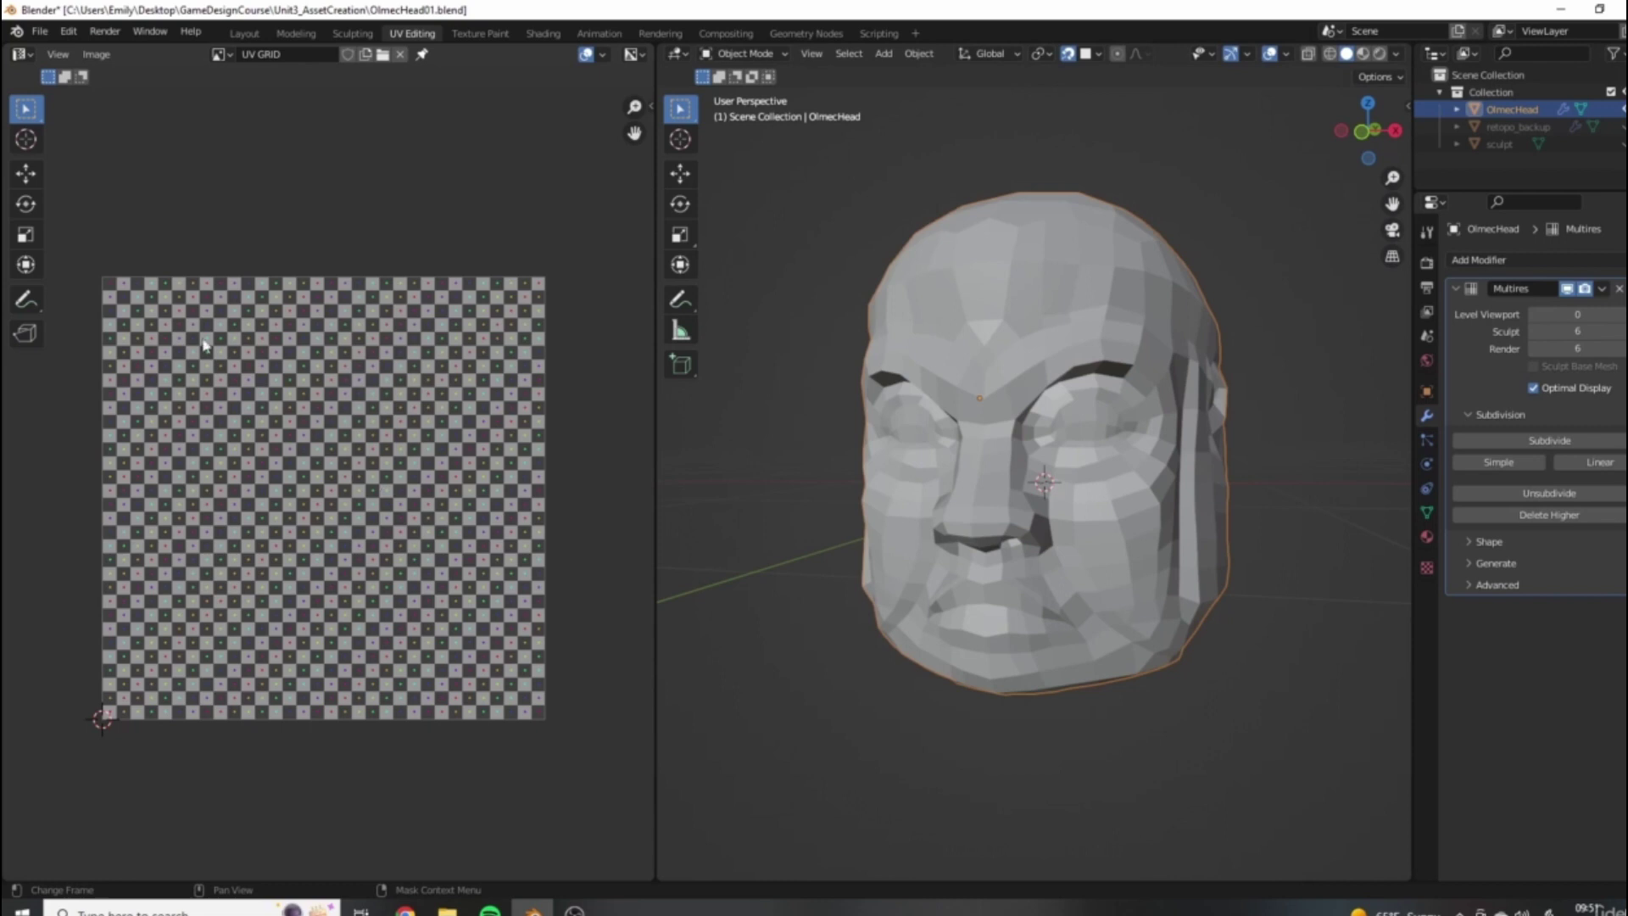
scroll(252, 437, up, 8)
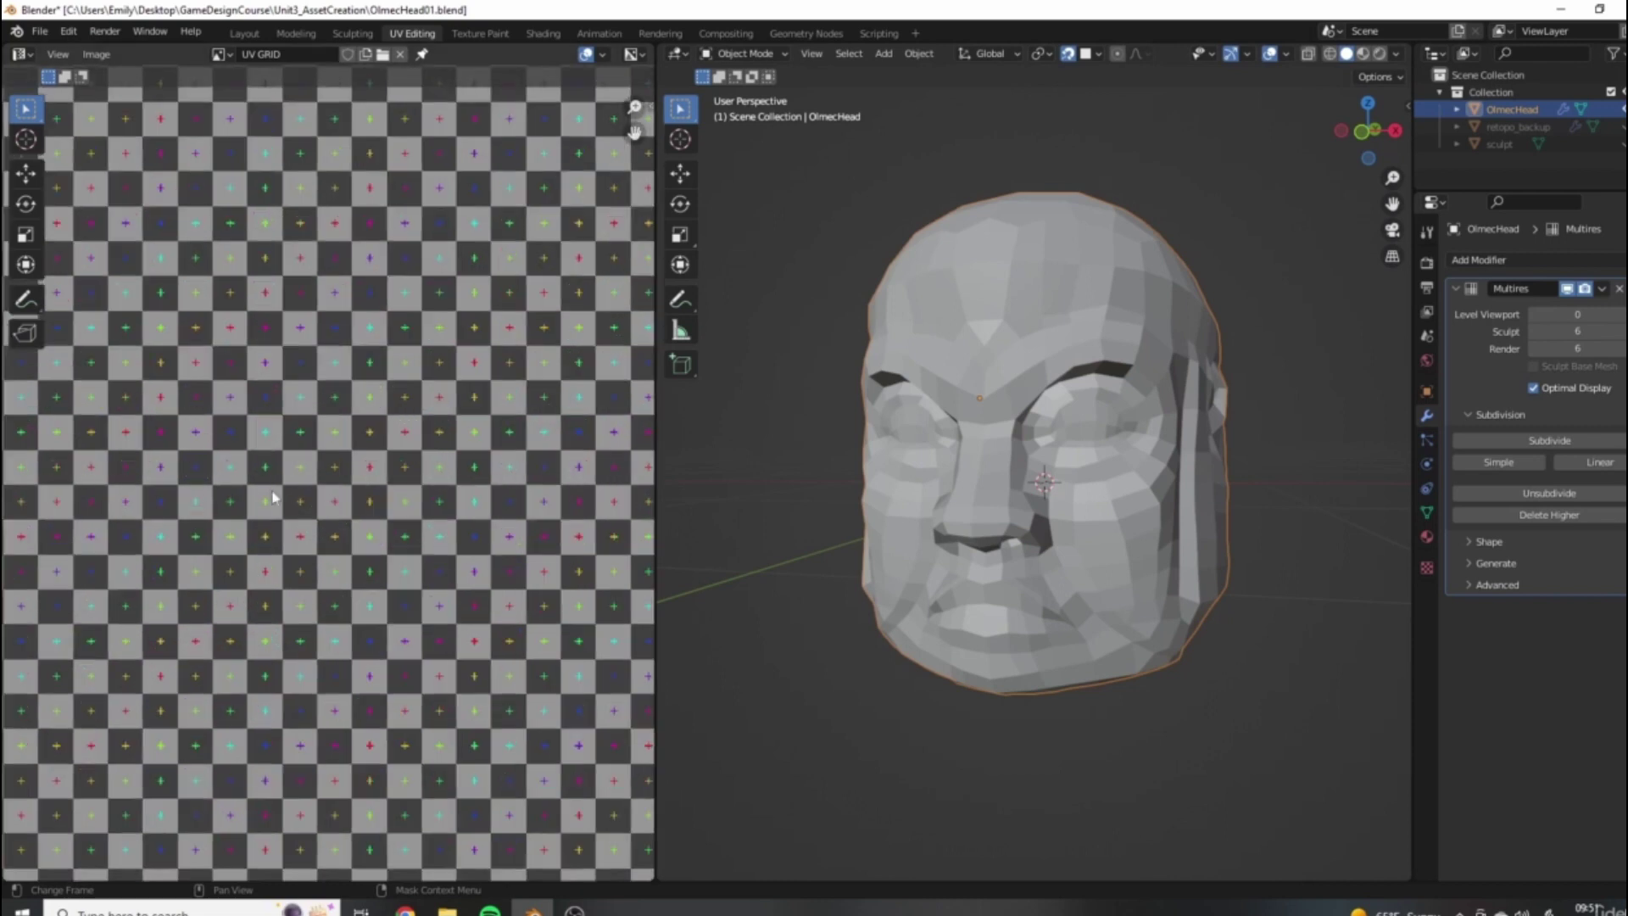
scroll(411, 458, down, 8)
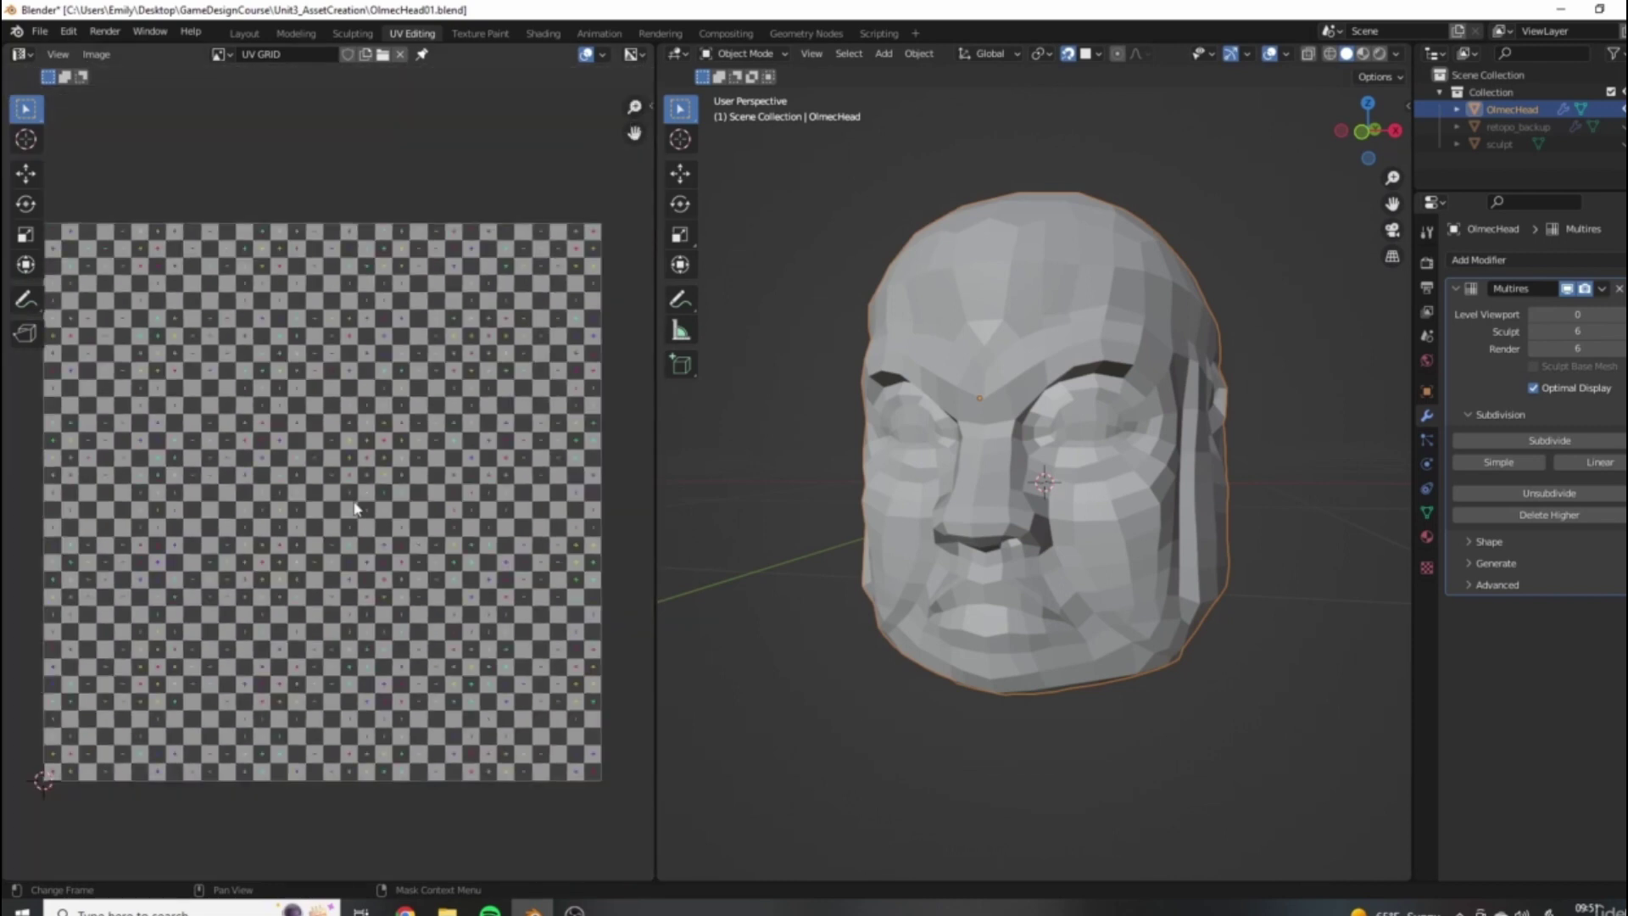
scroll(283, 363, up, 4)
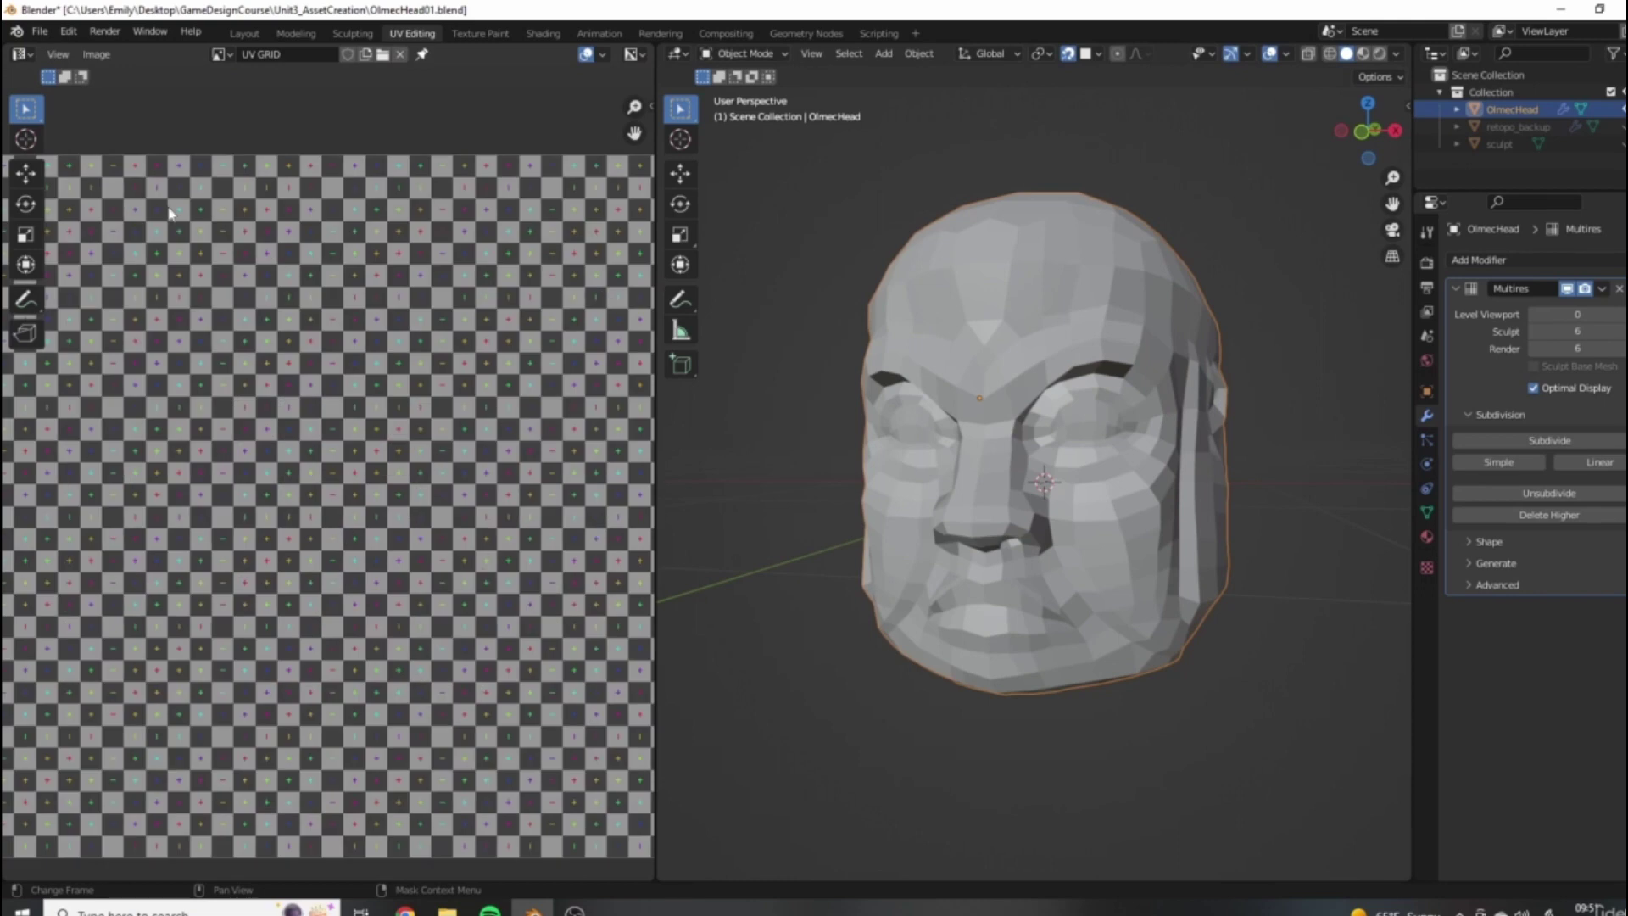
scroll(170, 213, down, 4)
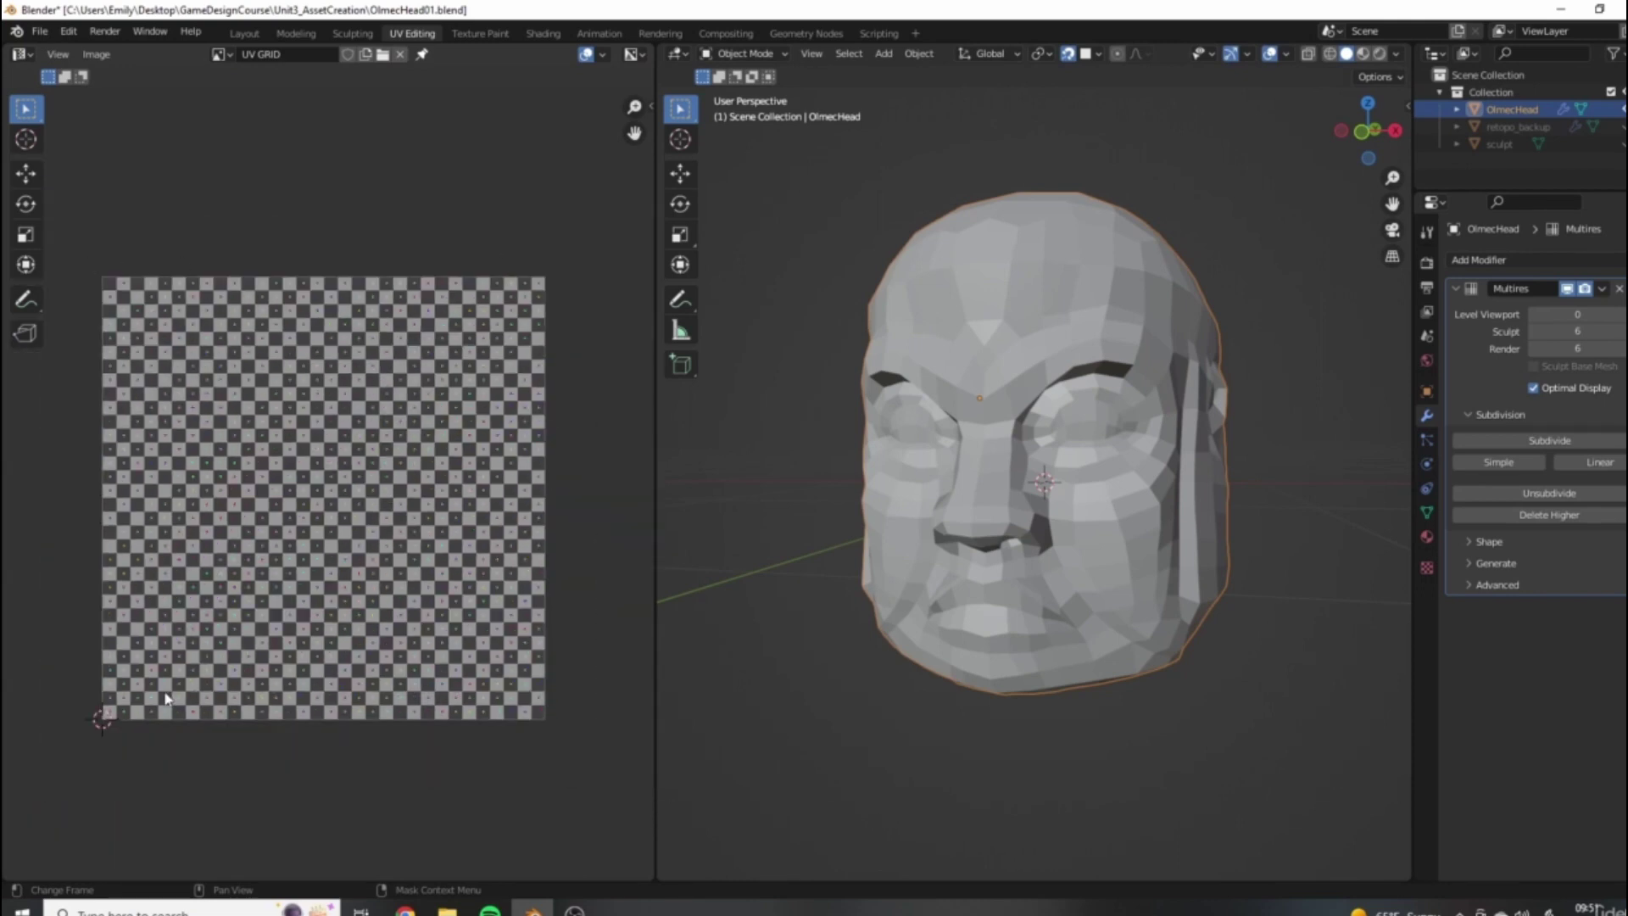
middle_drag(237, 489, 215, 470)
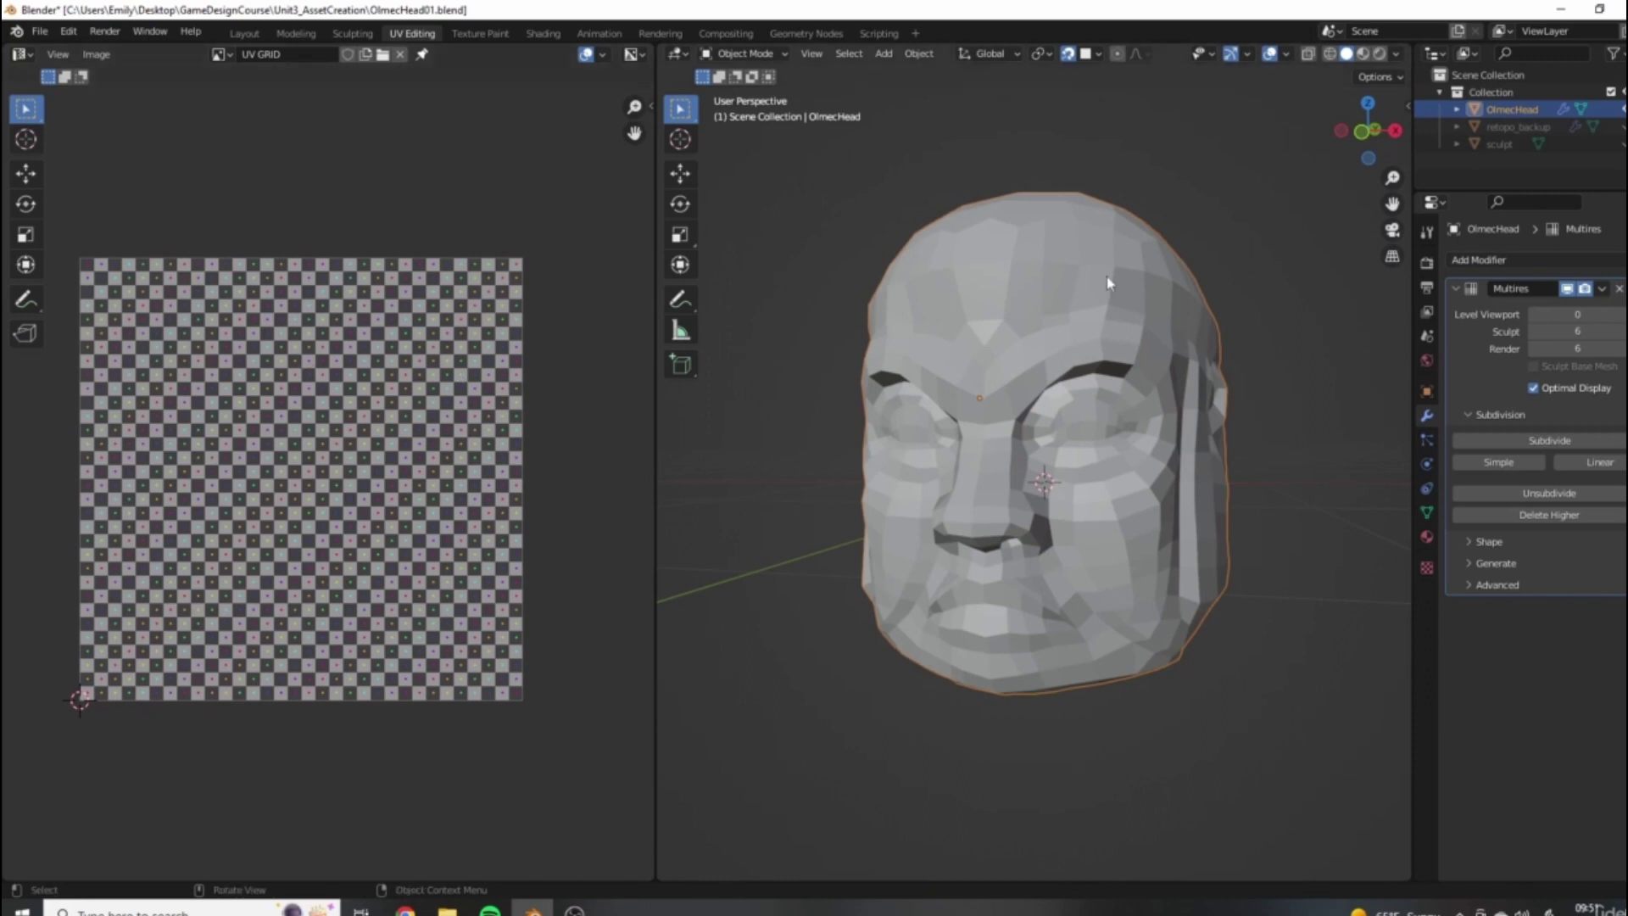
Switch the 3D viewport to Material Preview shading and view the head from the side.
click(1365, 54)
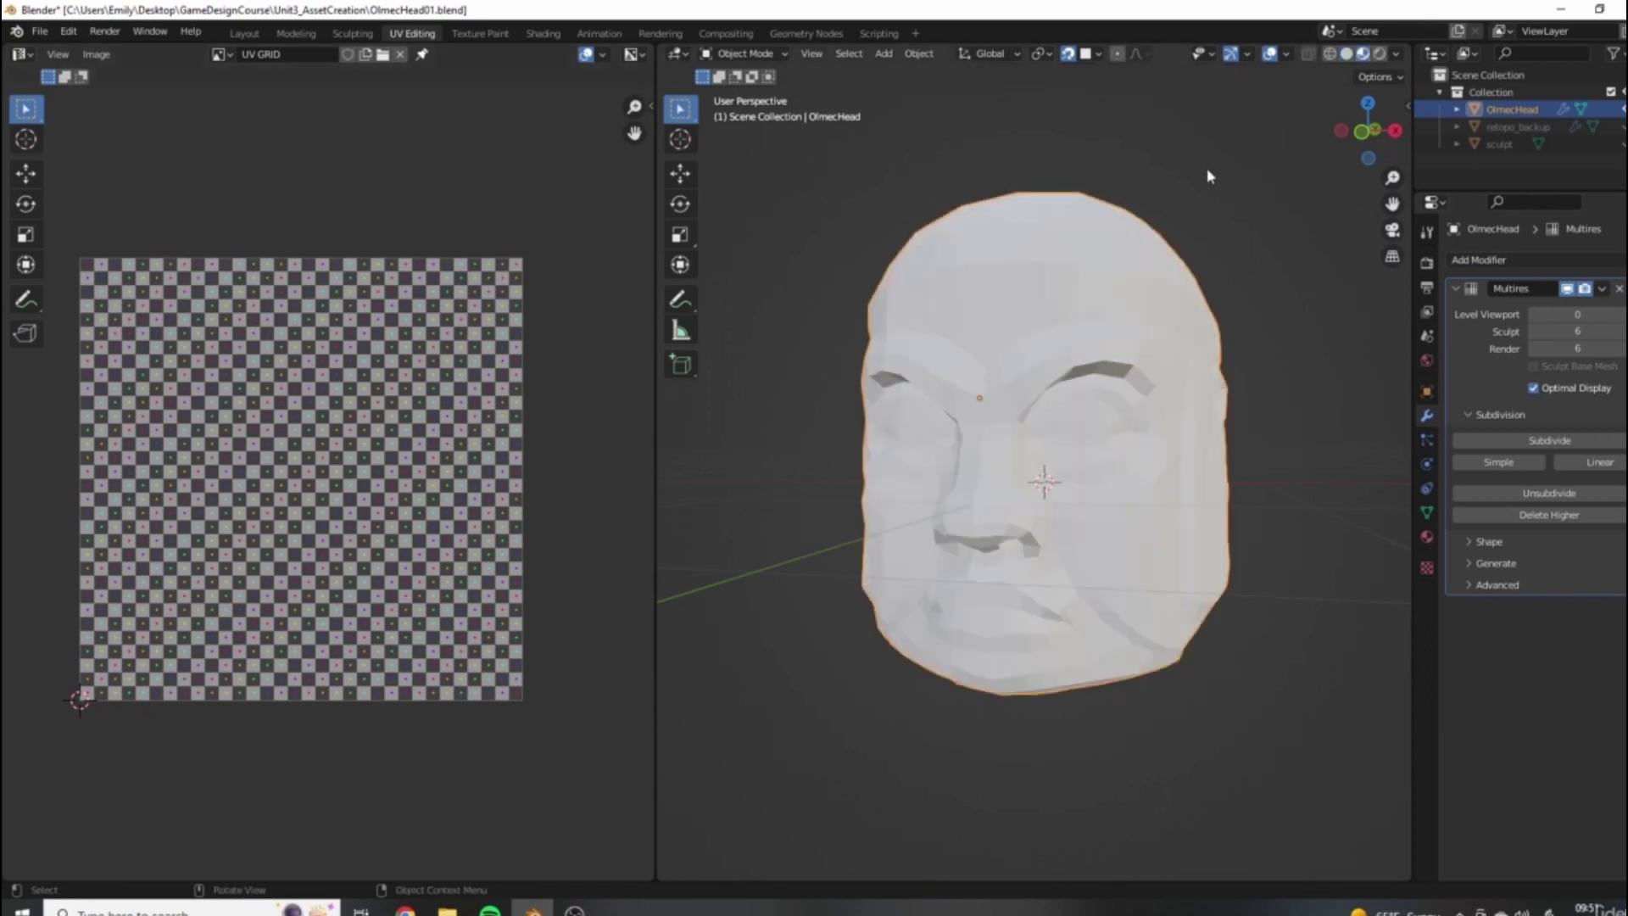
mouse_move(1101, 167)
middle_down()
mouse_move(1141, 306)
mouse_move(1184, 336)
middle_up()
middle_drag(1090, 296, 1202, 429)
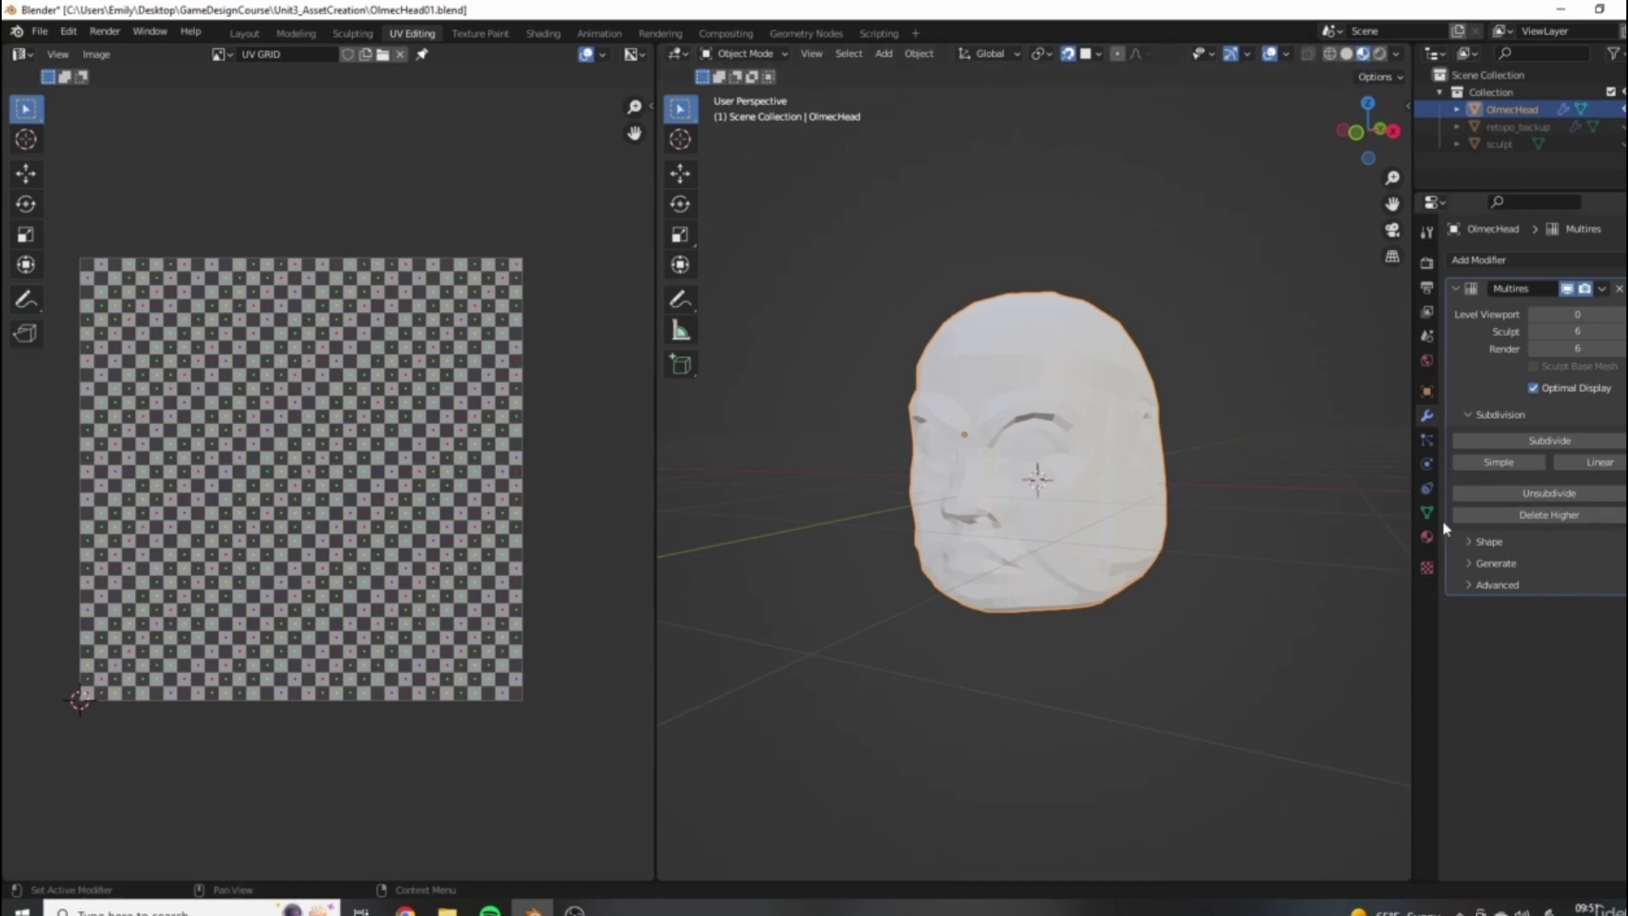
Add a new material to OlmecHead and name it UV Grid.
click(1427, 538)
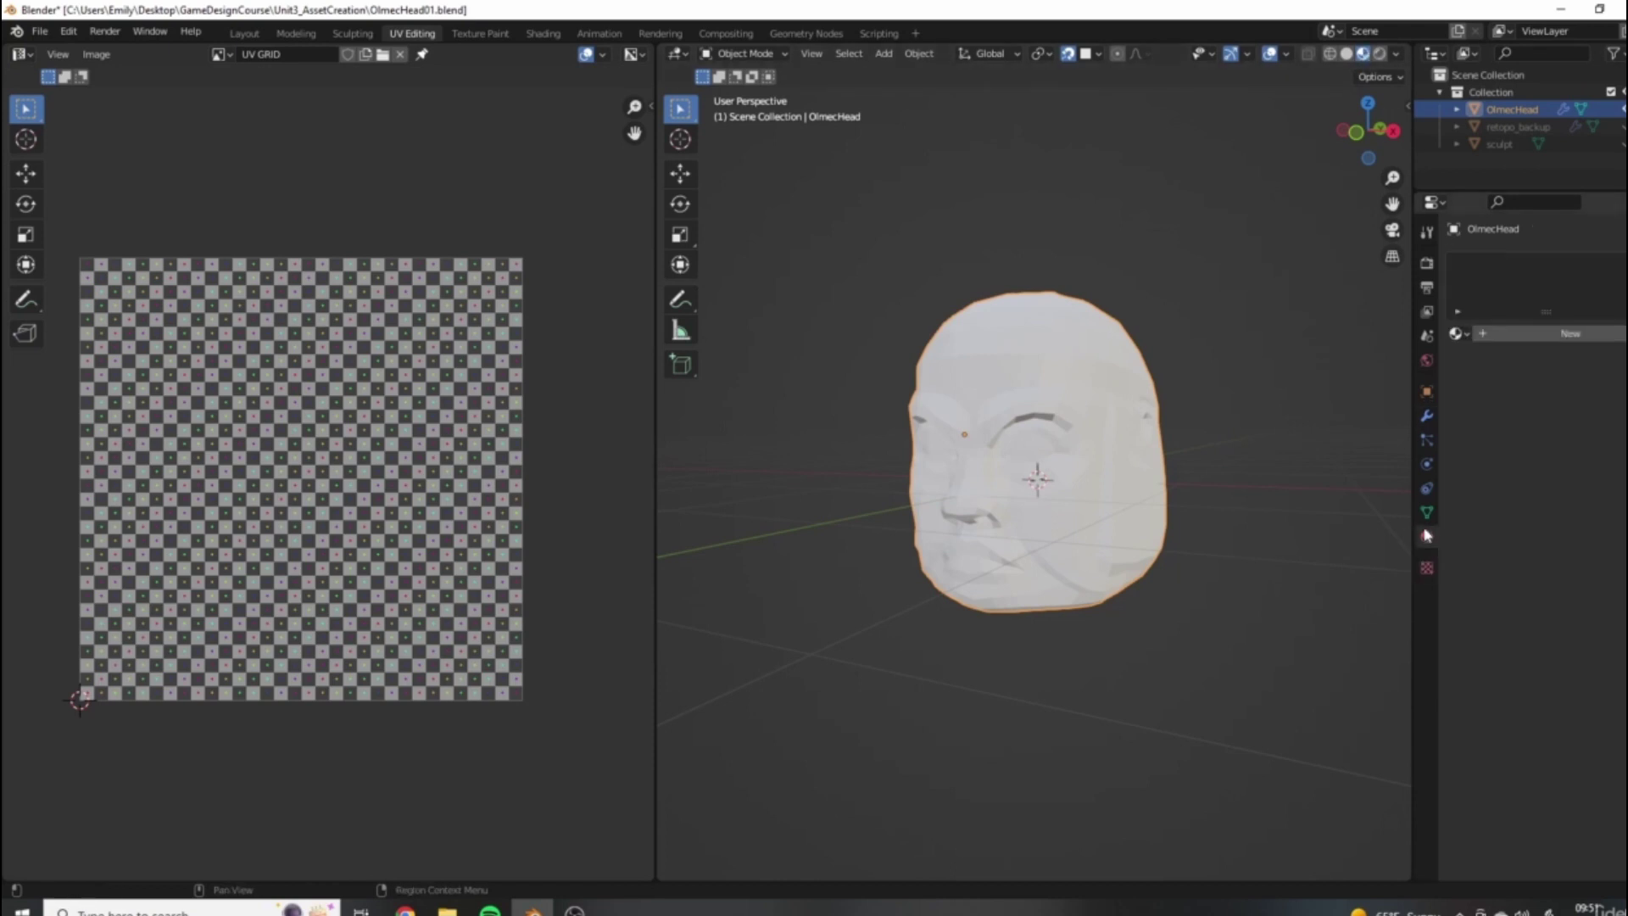
click(1544, 334)
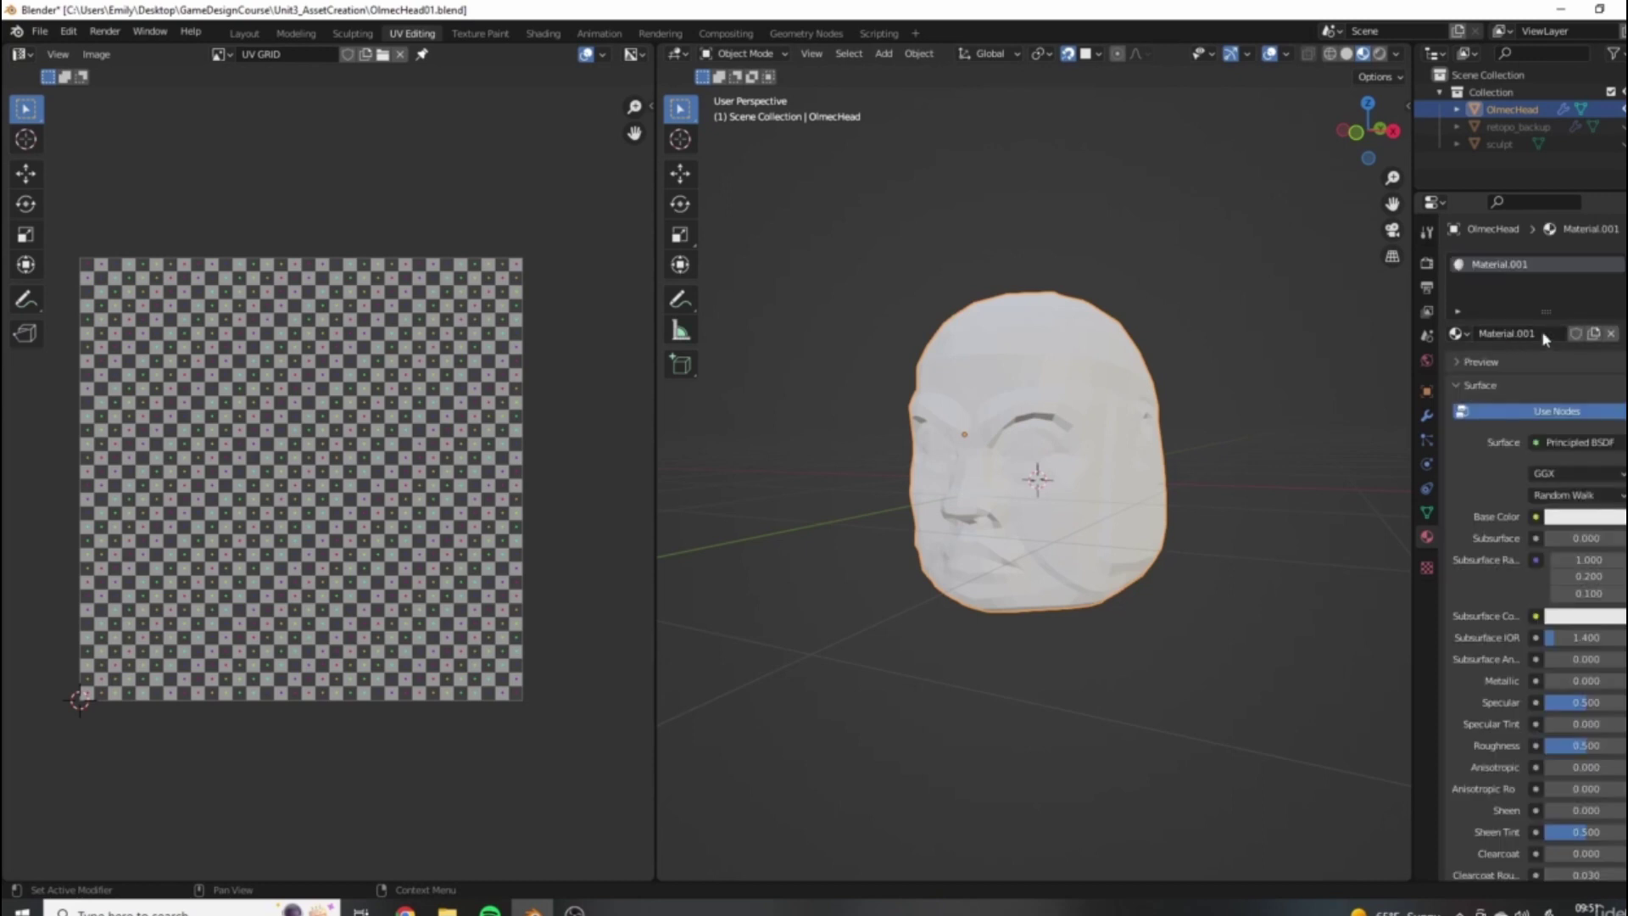
double_click(1517, 333)
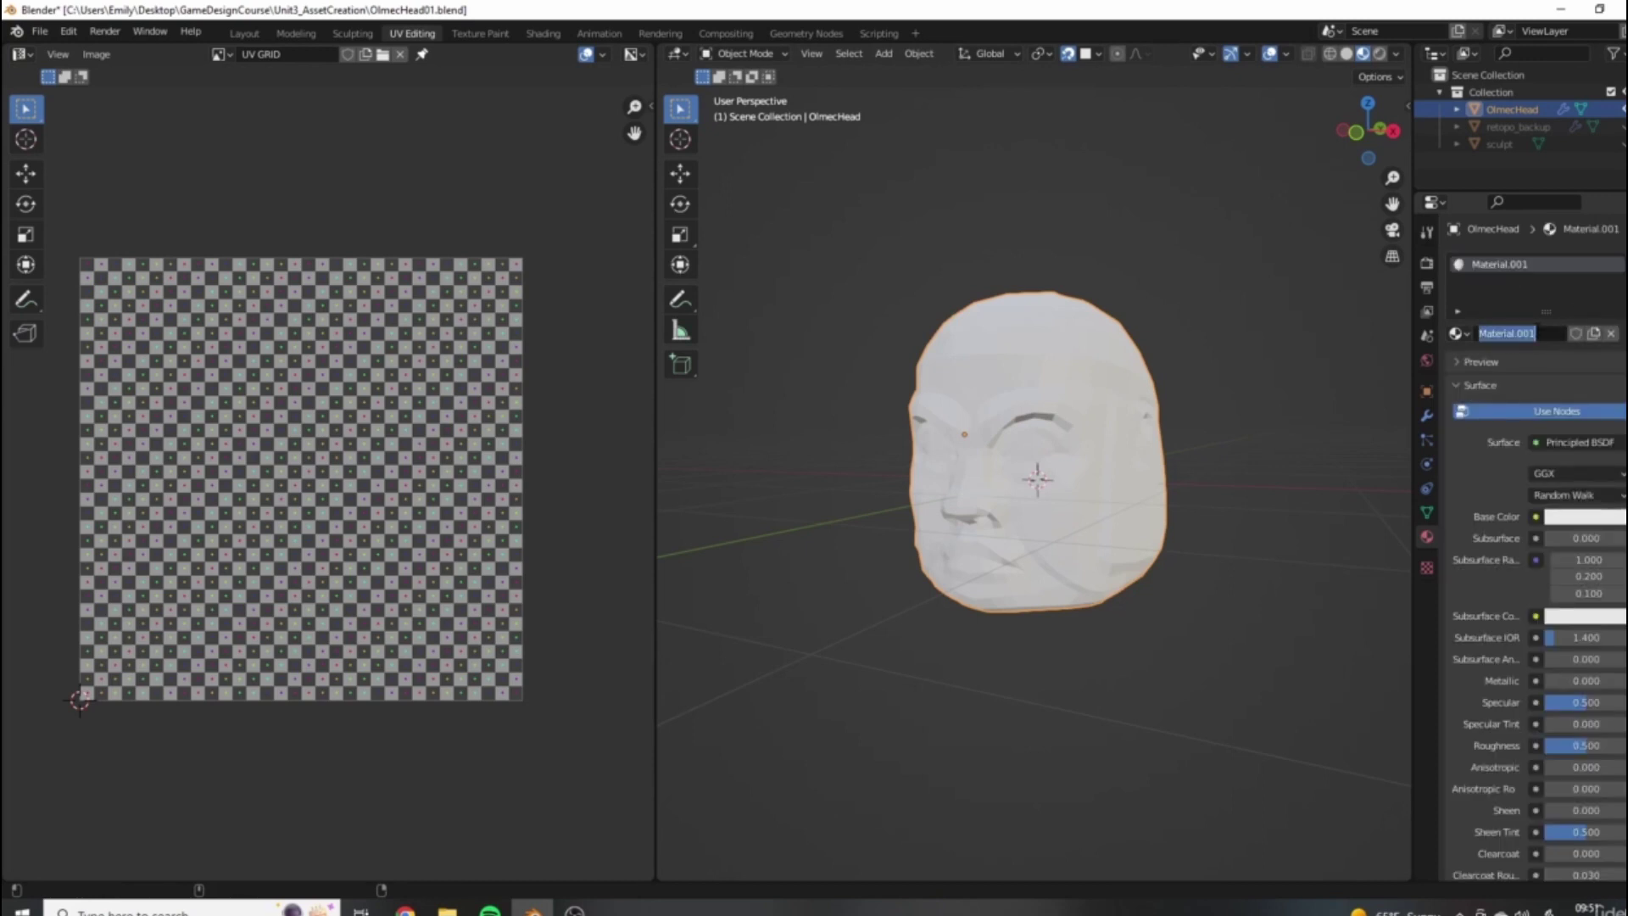
text(UV GR)
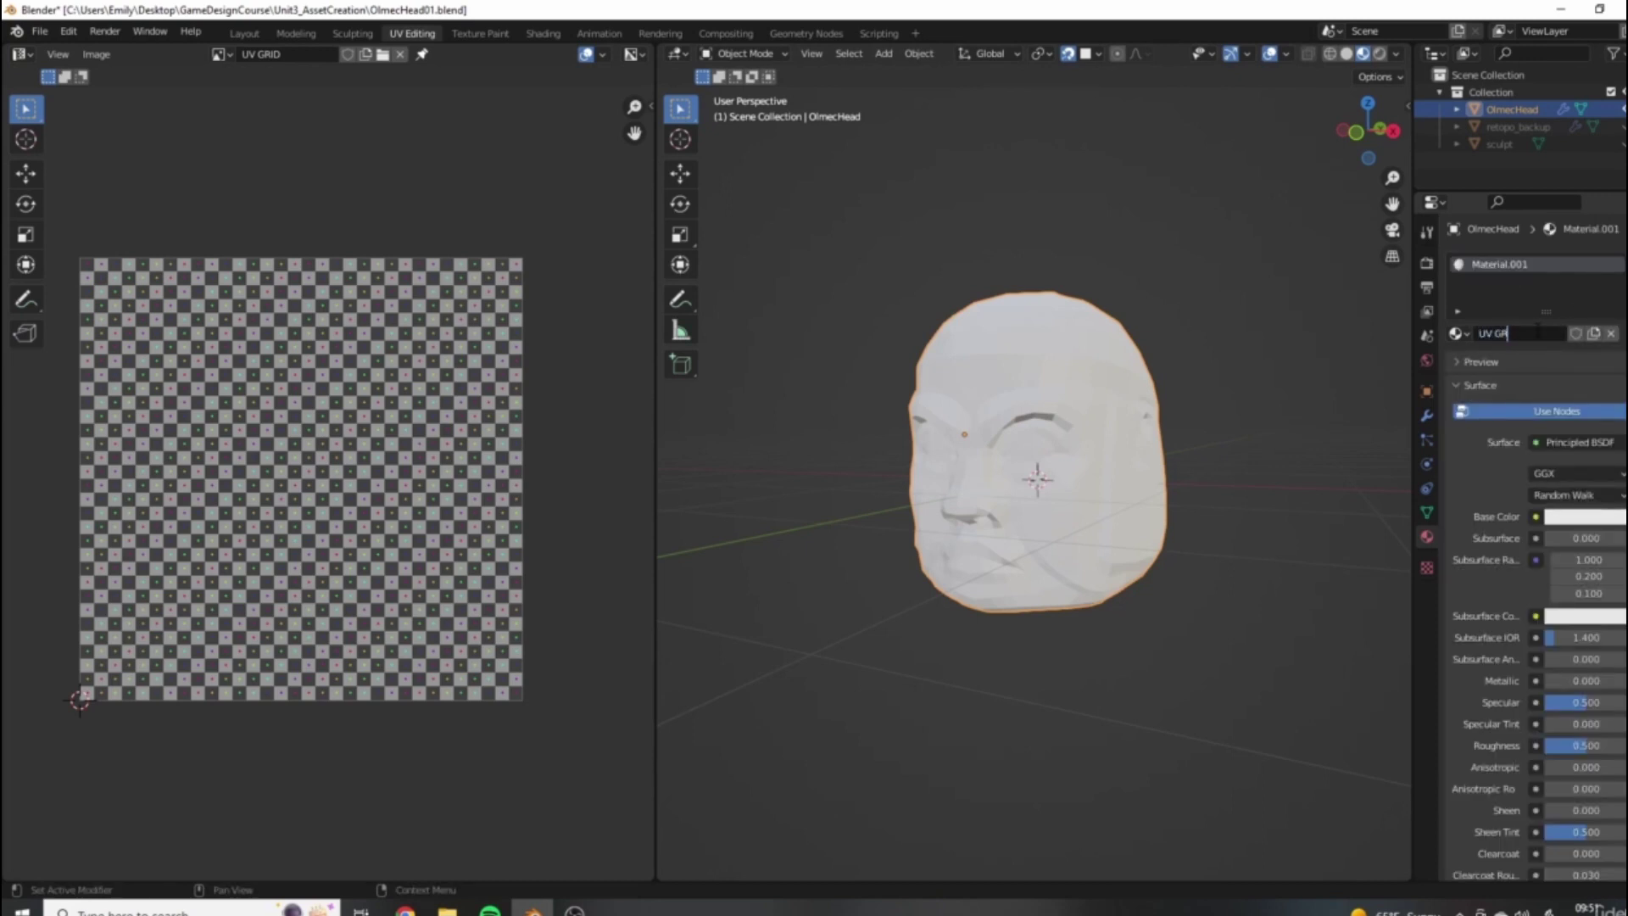
text(id)
key(Return)
Connect an Image Texture to the material's Base Color and assign the UV GRID image to it.
click(1536, 517)
scroll(1547, 576, down, 3)
click(1536, 414)
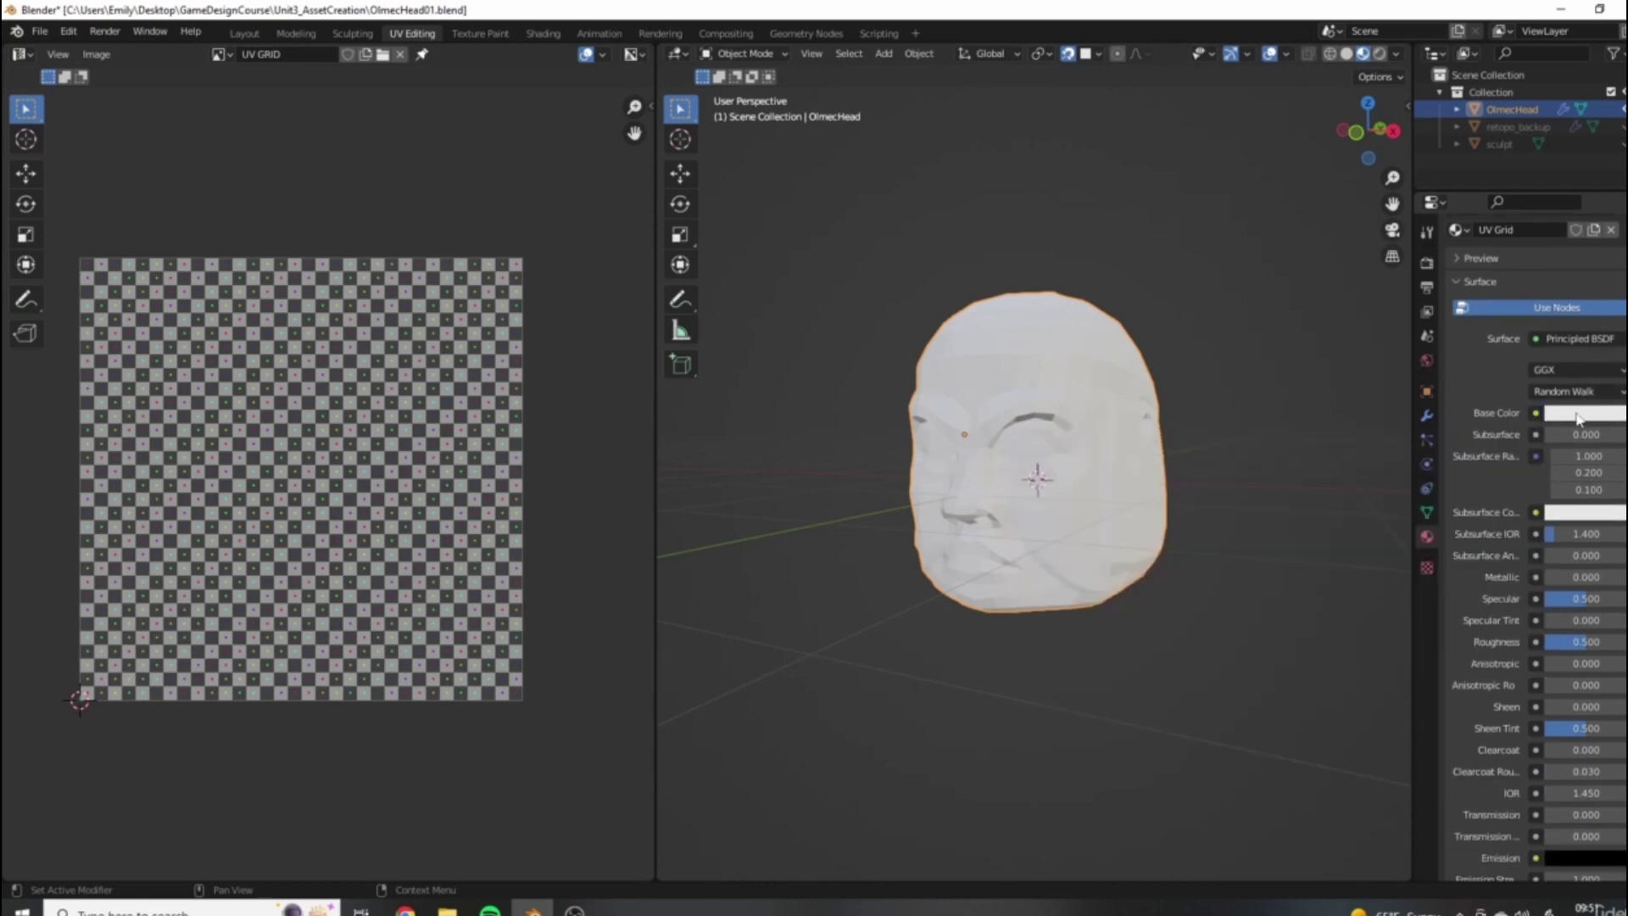
click(1536, 414)
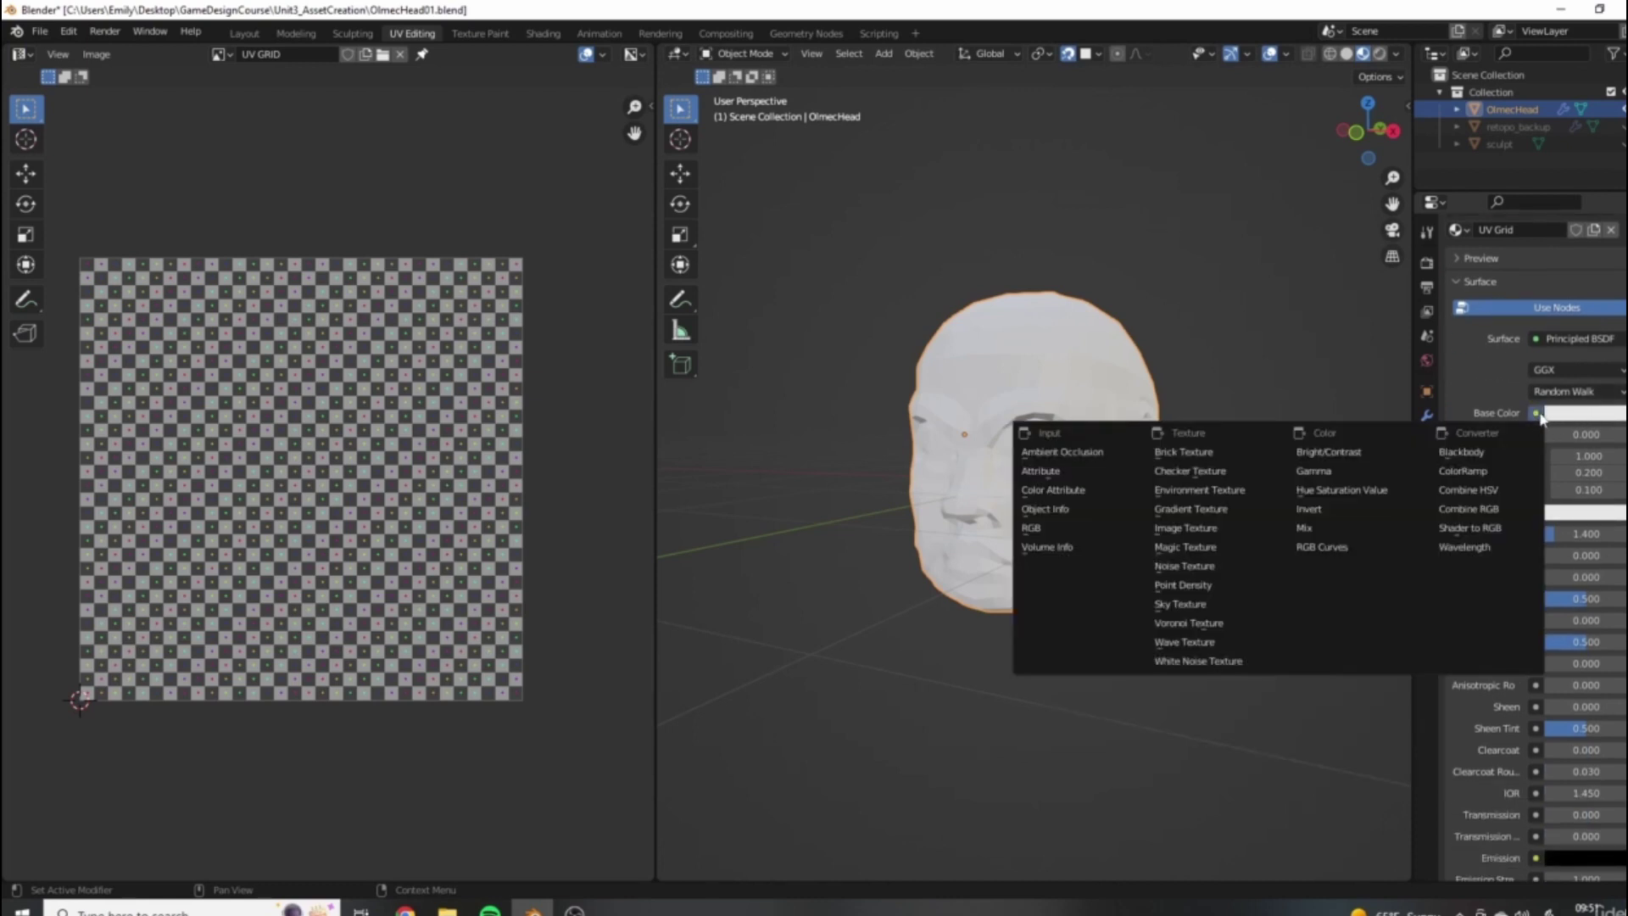
click(1177, 529)
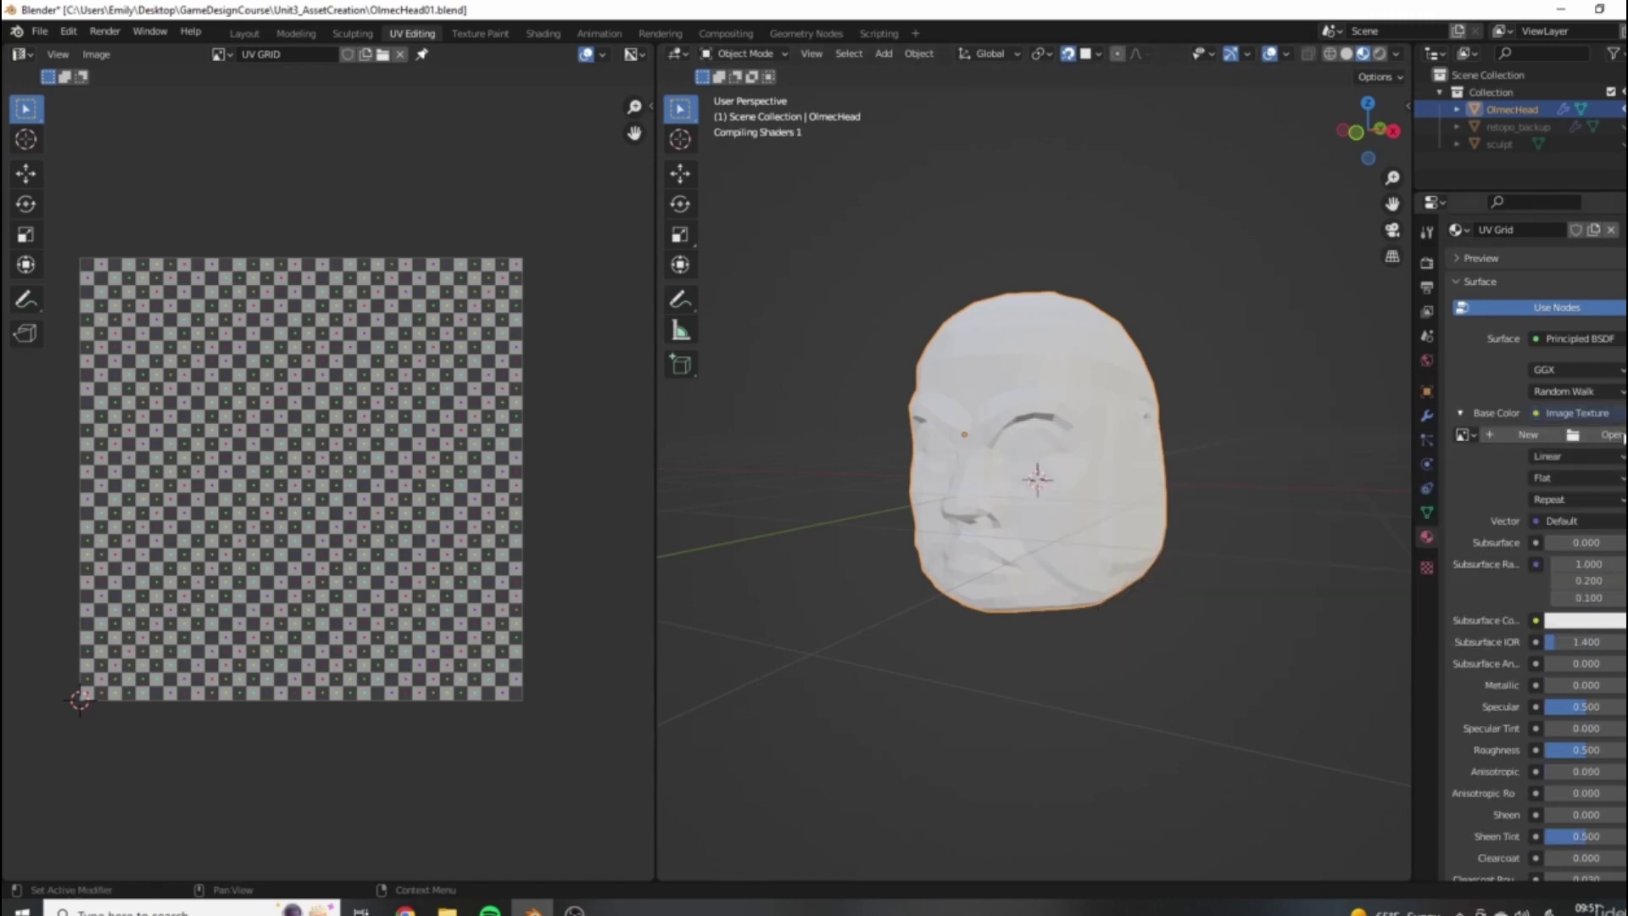
click(1467, 435)
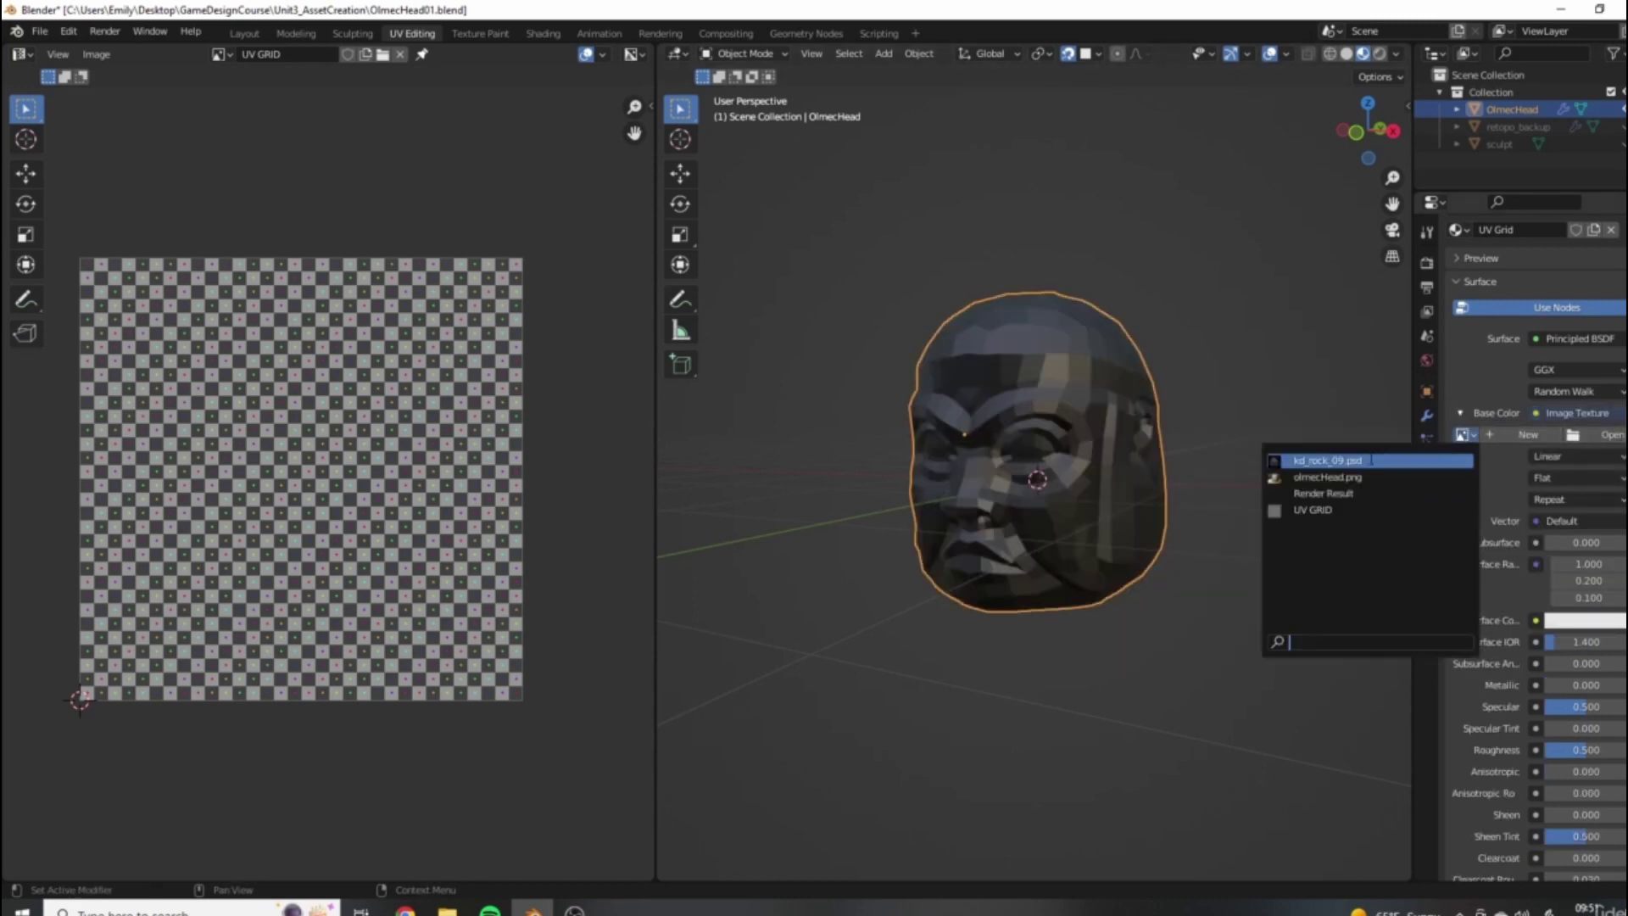
click(1310, 510)
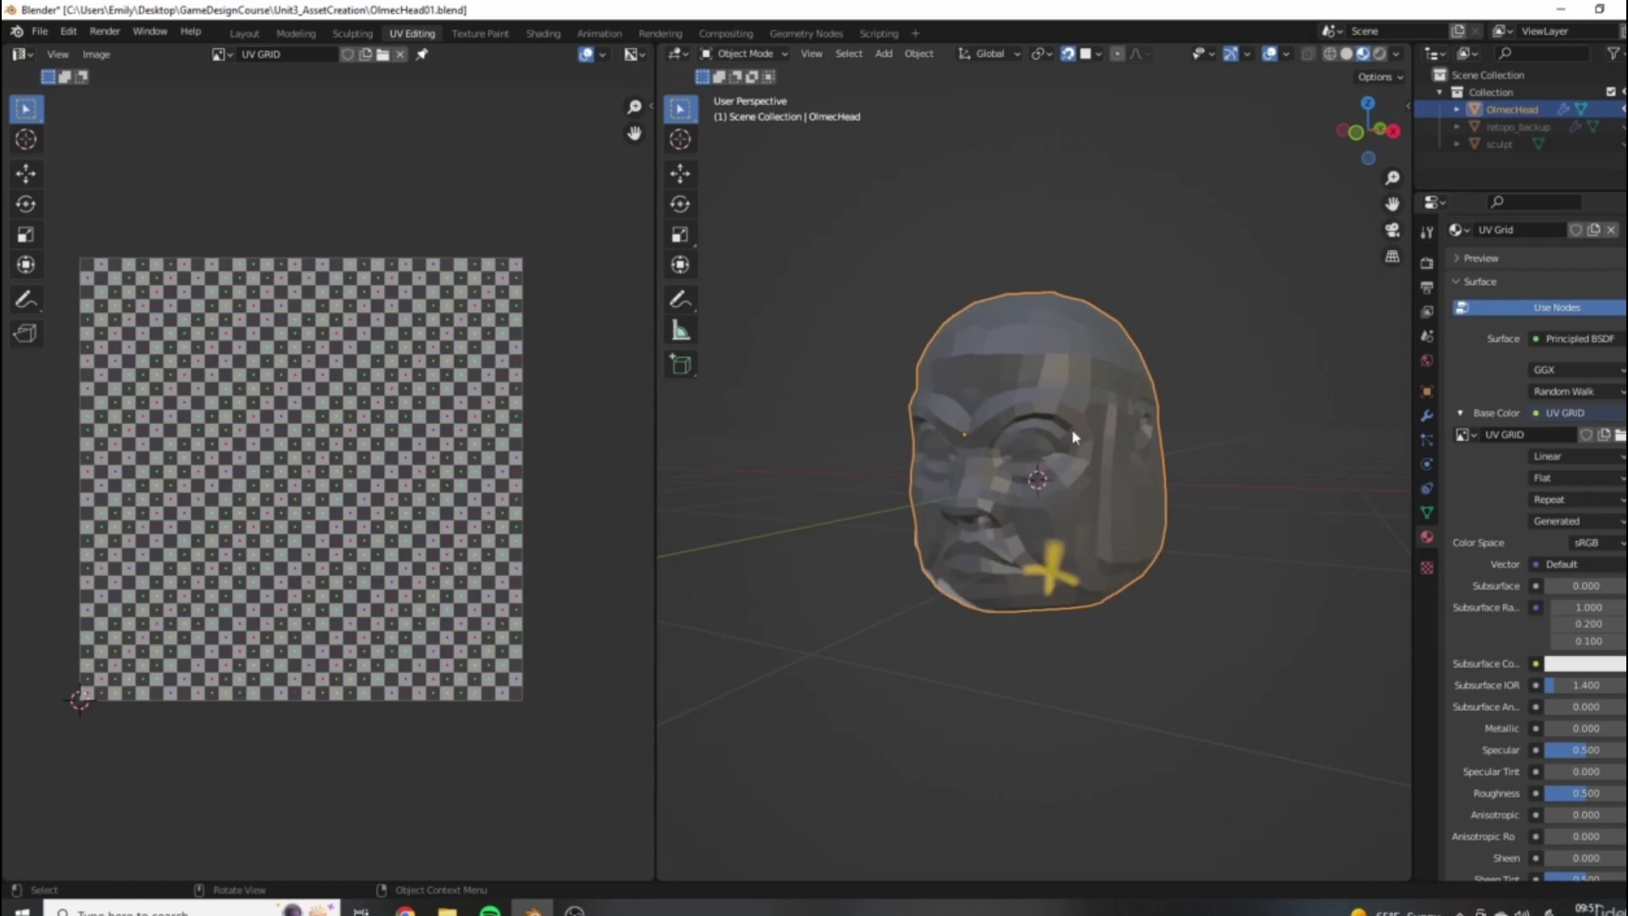
Examine how the grid texture maps onto the head's face and, up close, its underside.
middle_drag(1072, 429, 890, 449)
middle_drag(1047, 476, 1195, 465)
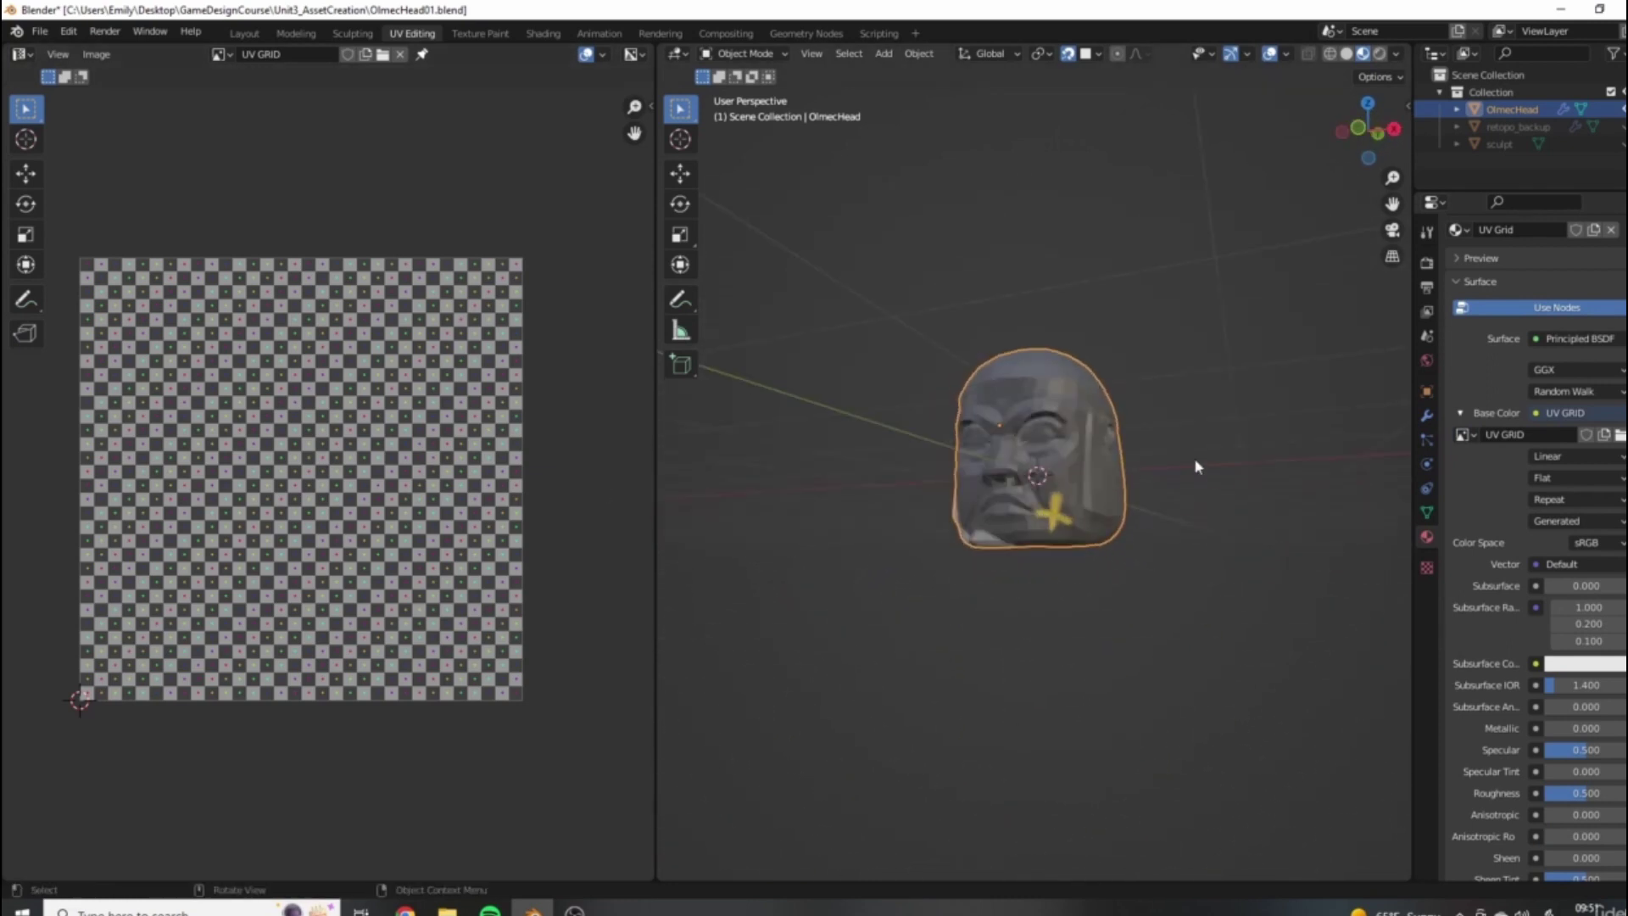
scroll(1070, 333, up, 5)
scroll(1098, 447, down, 3)
middle_drag(1100, 449, 1093, 501)
scroll(1092, 441, up, 6)
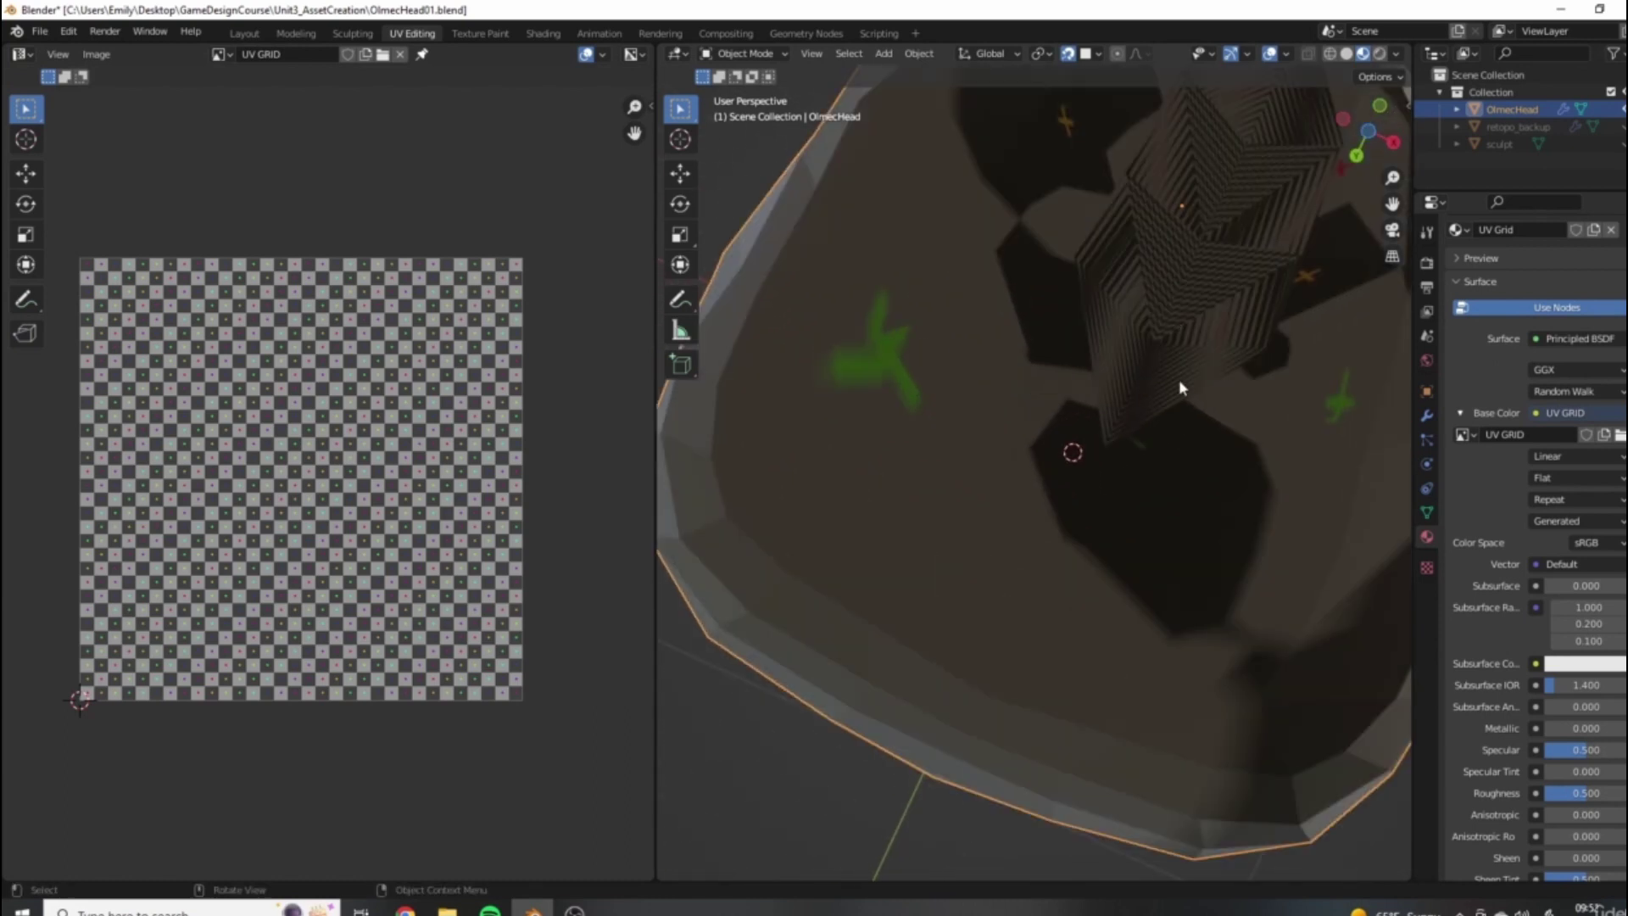
scroll(1181, 389, down, 5)
Examine the grid texture's distortion around the front, sides and back of the head.
middle_drag(1166, 329, 970, 461)
scroll(948, 451, down, 6)
scroll(983, 534, up, 4)
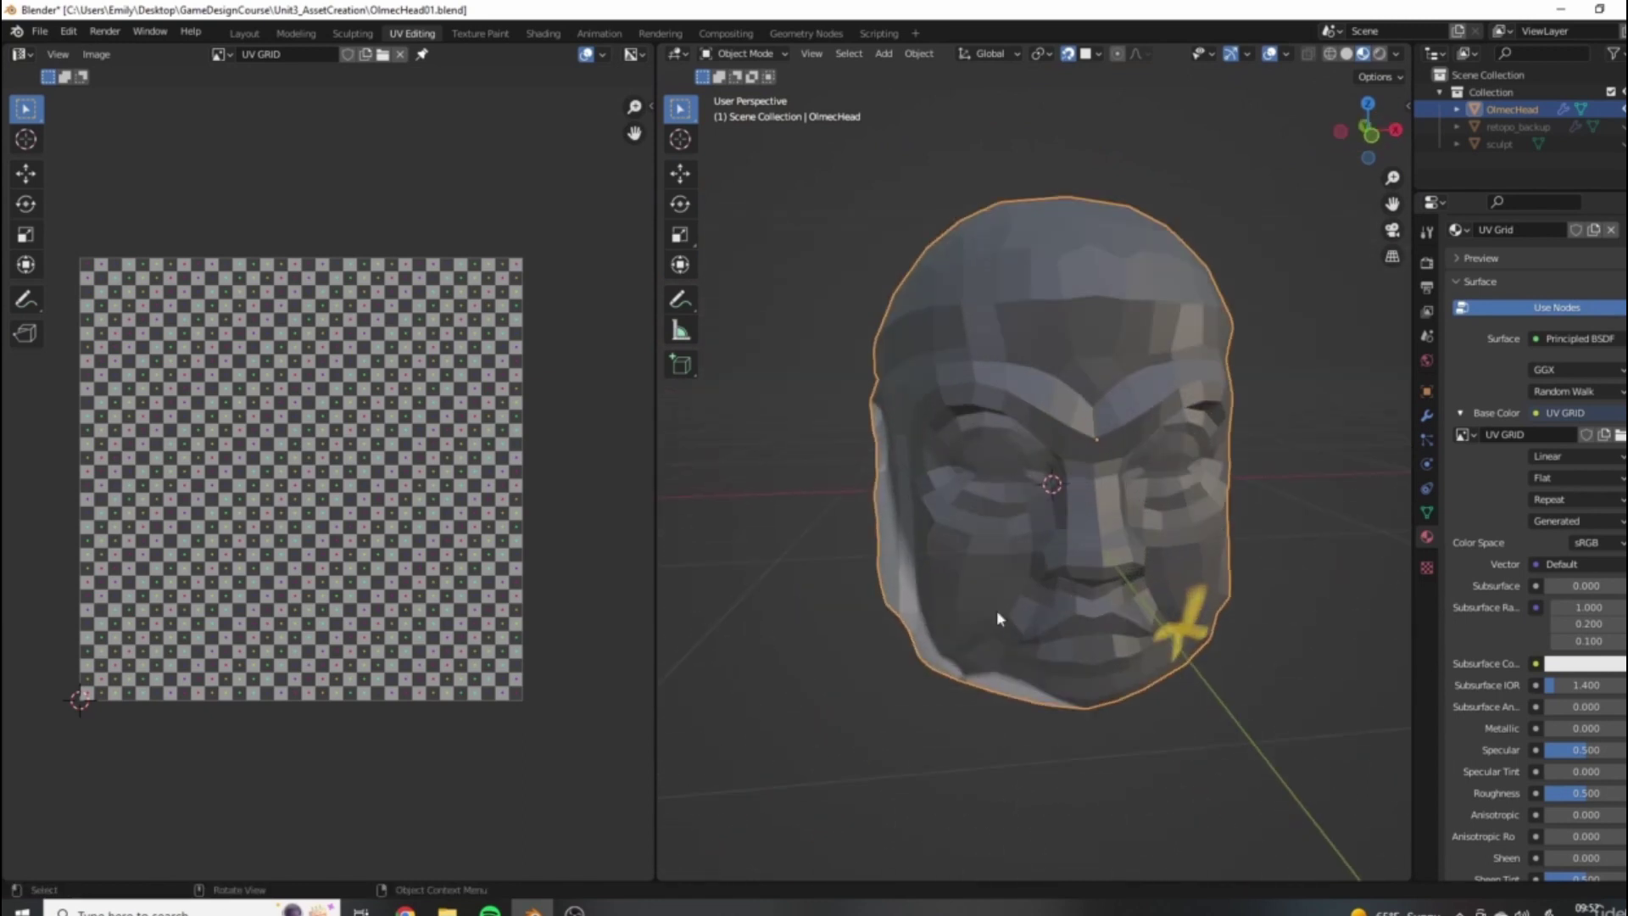
scroll(995, 608, down, 6)
middle_drag(1223, 502, 913, 471)
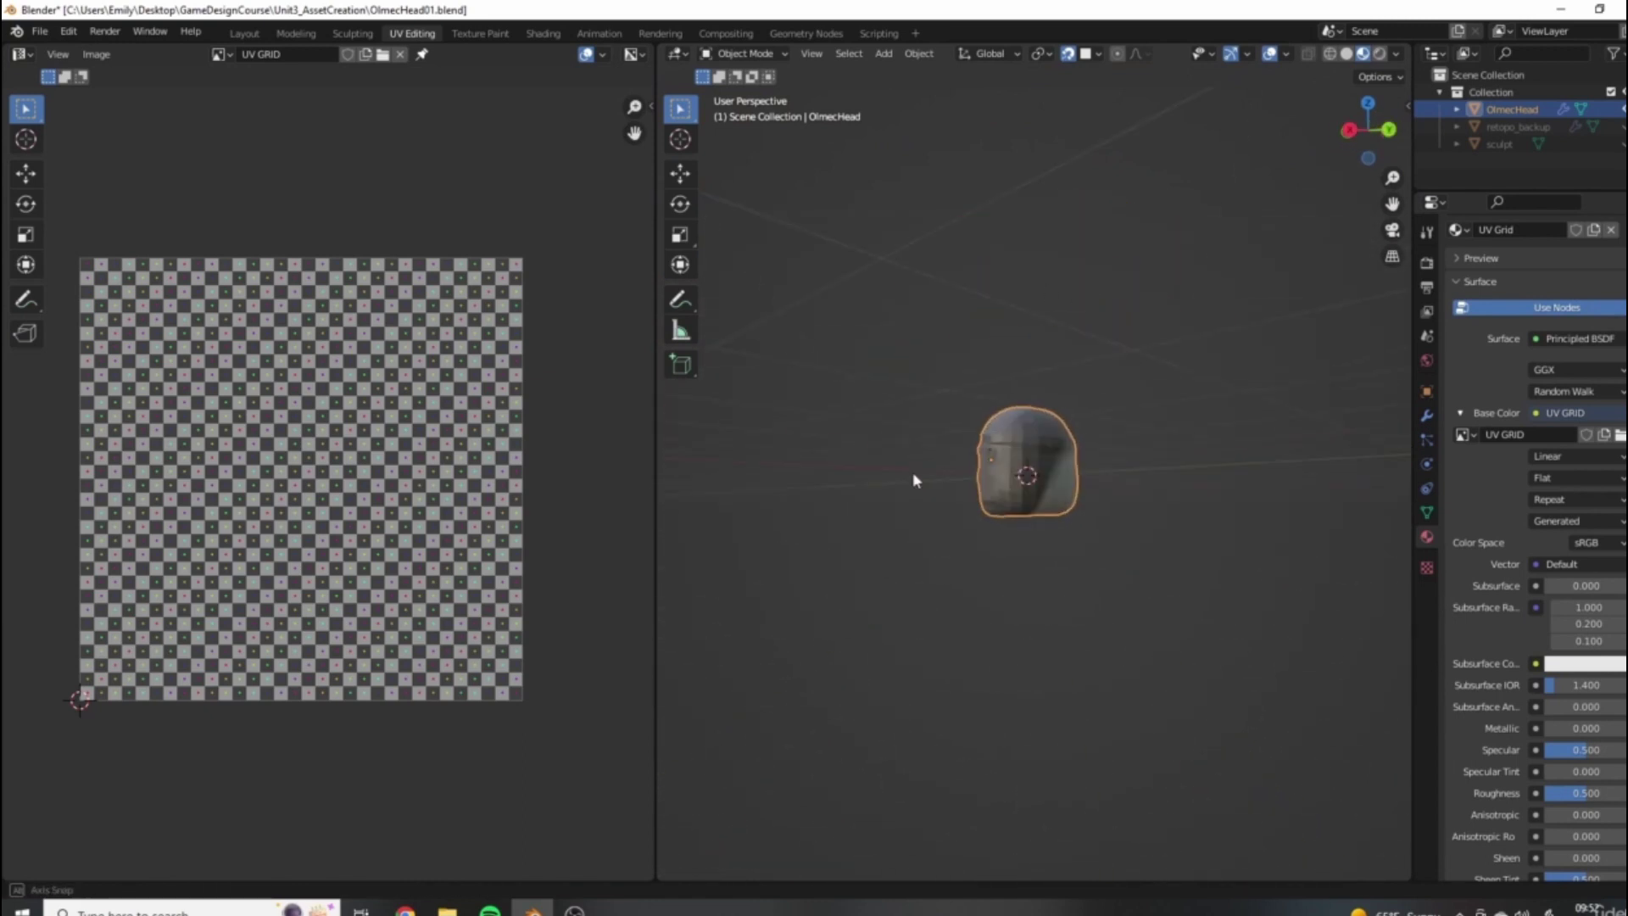
scroll(1005, 485, up, 5)
middle_drag(1017, 485, 1104, 479)
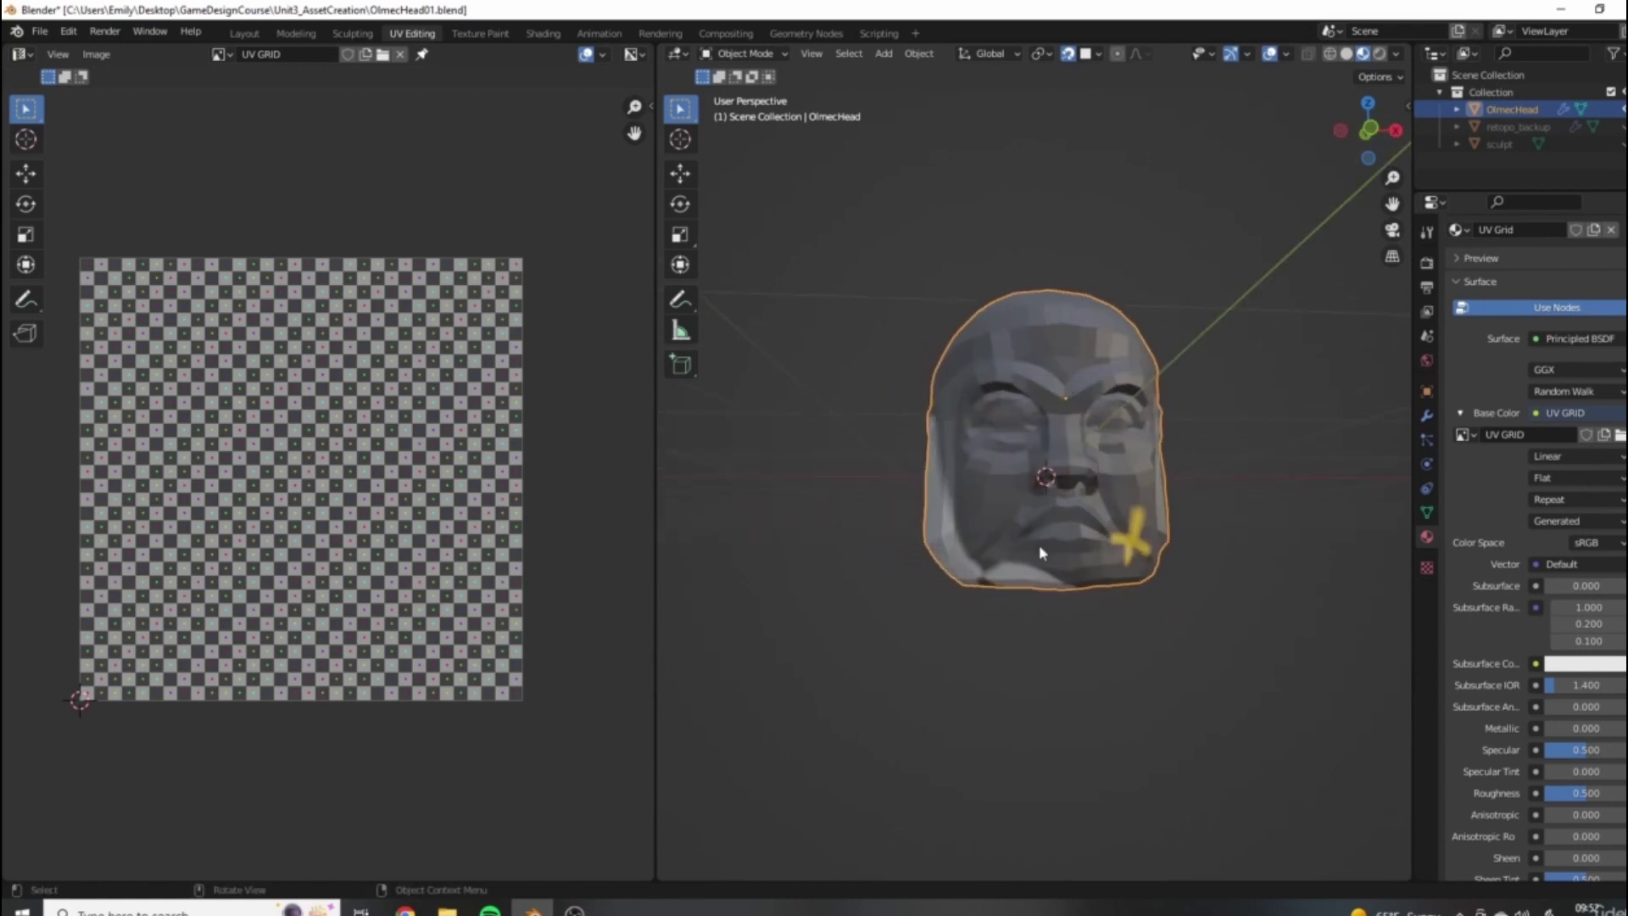
middle_drag(1041, 553, 1136, 596)
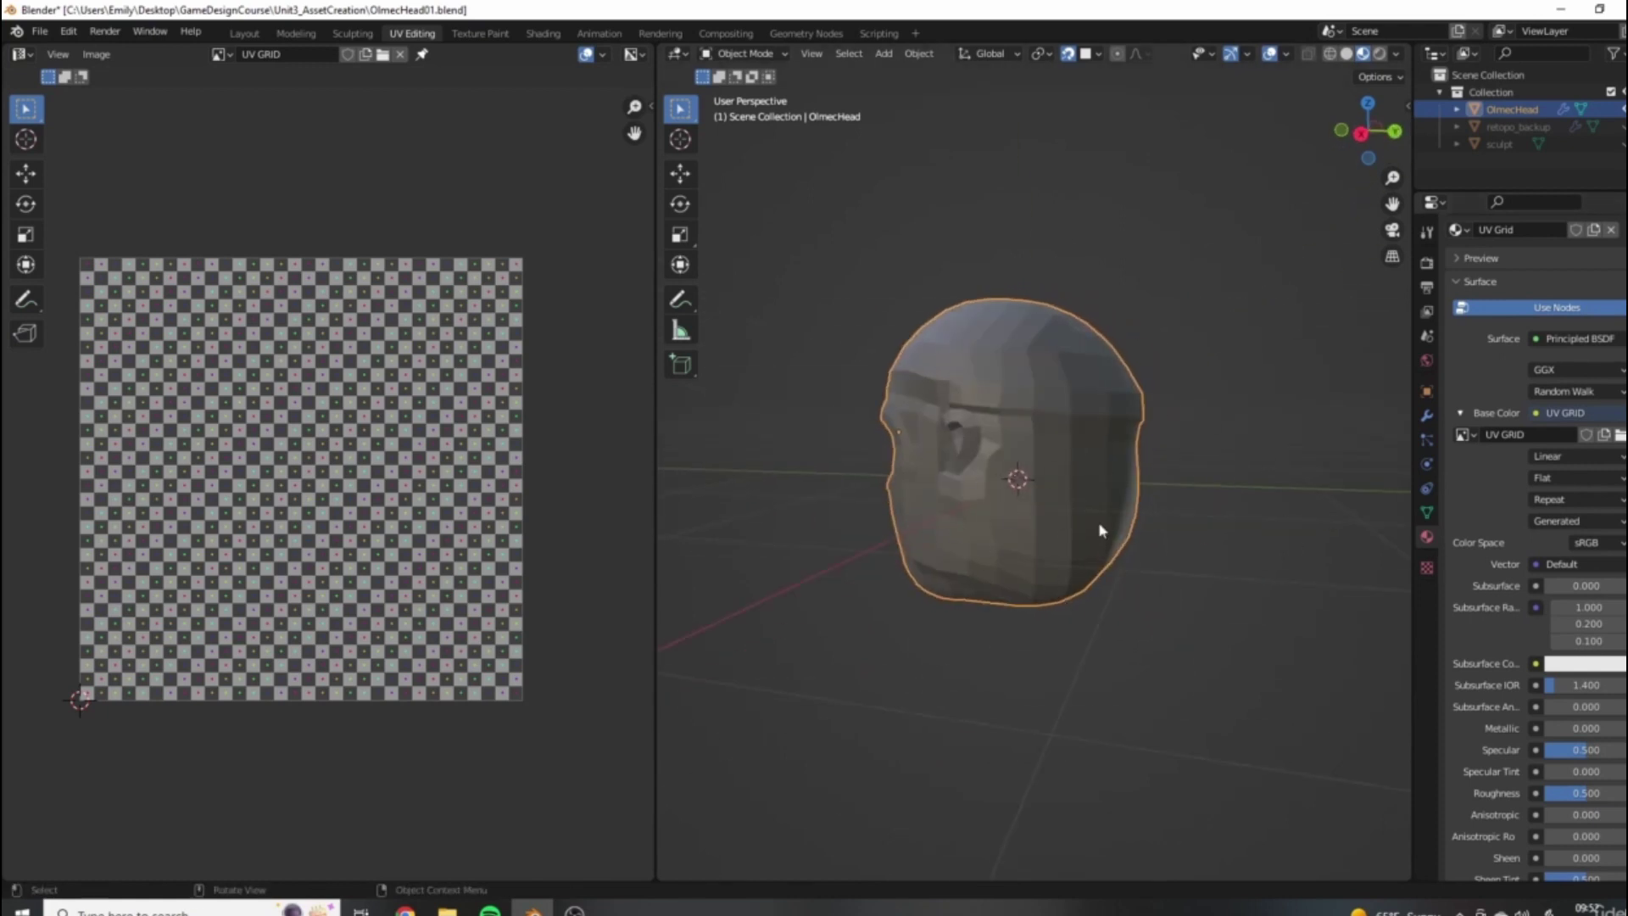
middle_drag(1192, 455, 1067, 564)
scroll(1263, 509, up, 2)
middle_drag(1263, 508, 1078, 437)
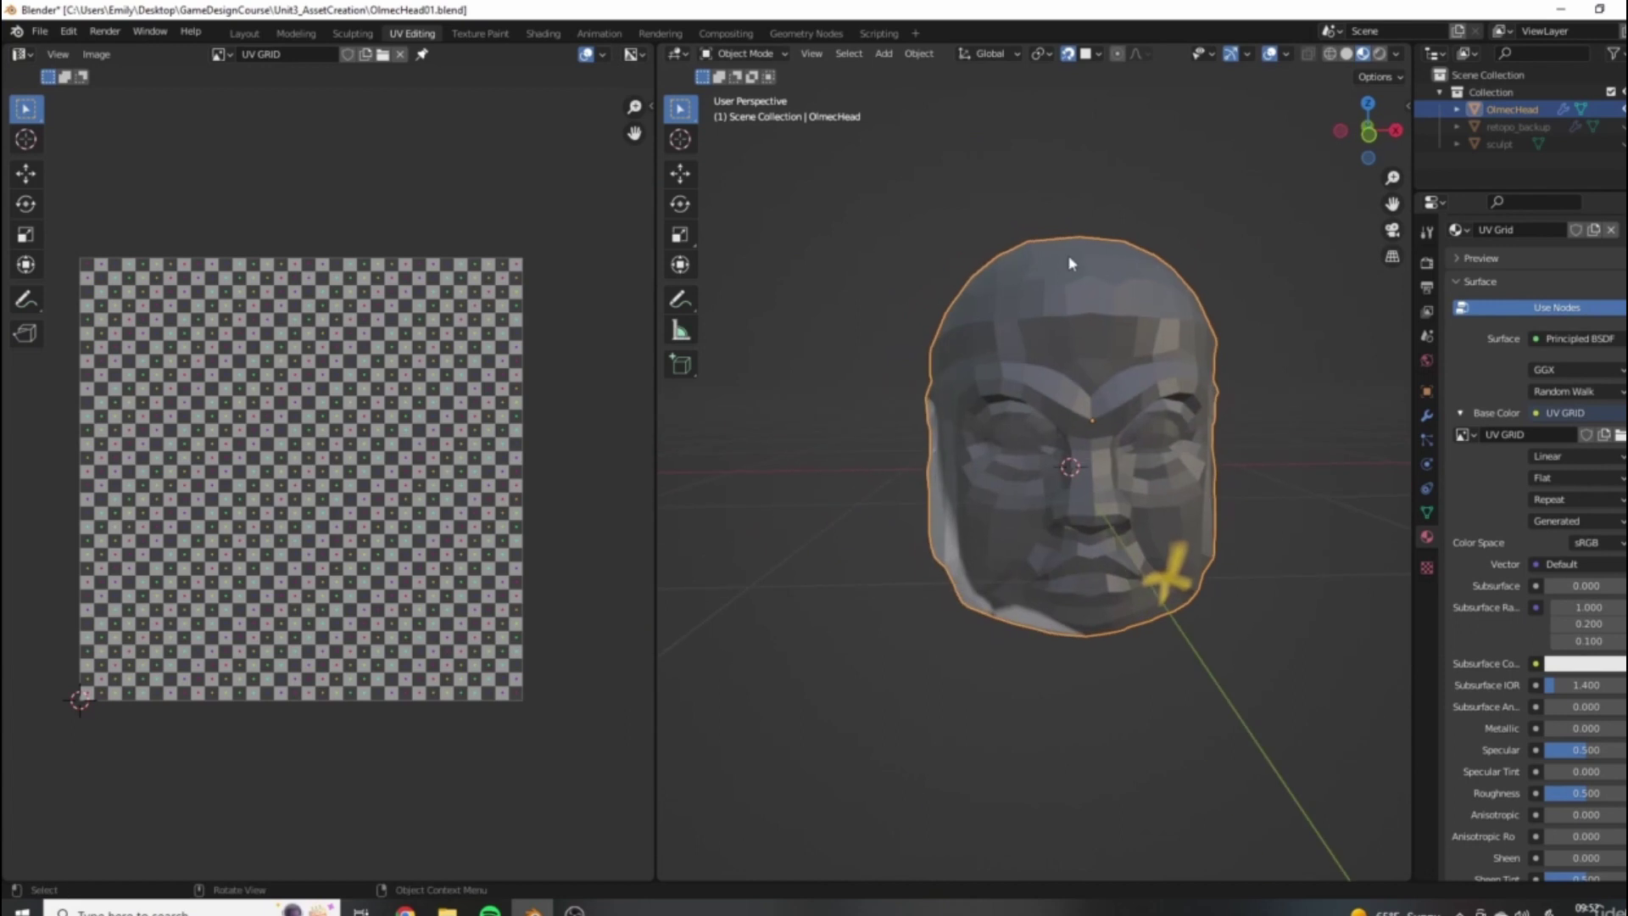
middle_drag(1177, 389, 1094, 383)
middle_drag(1146, 434, 1204, 576)
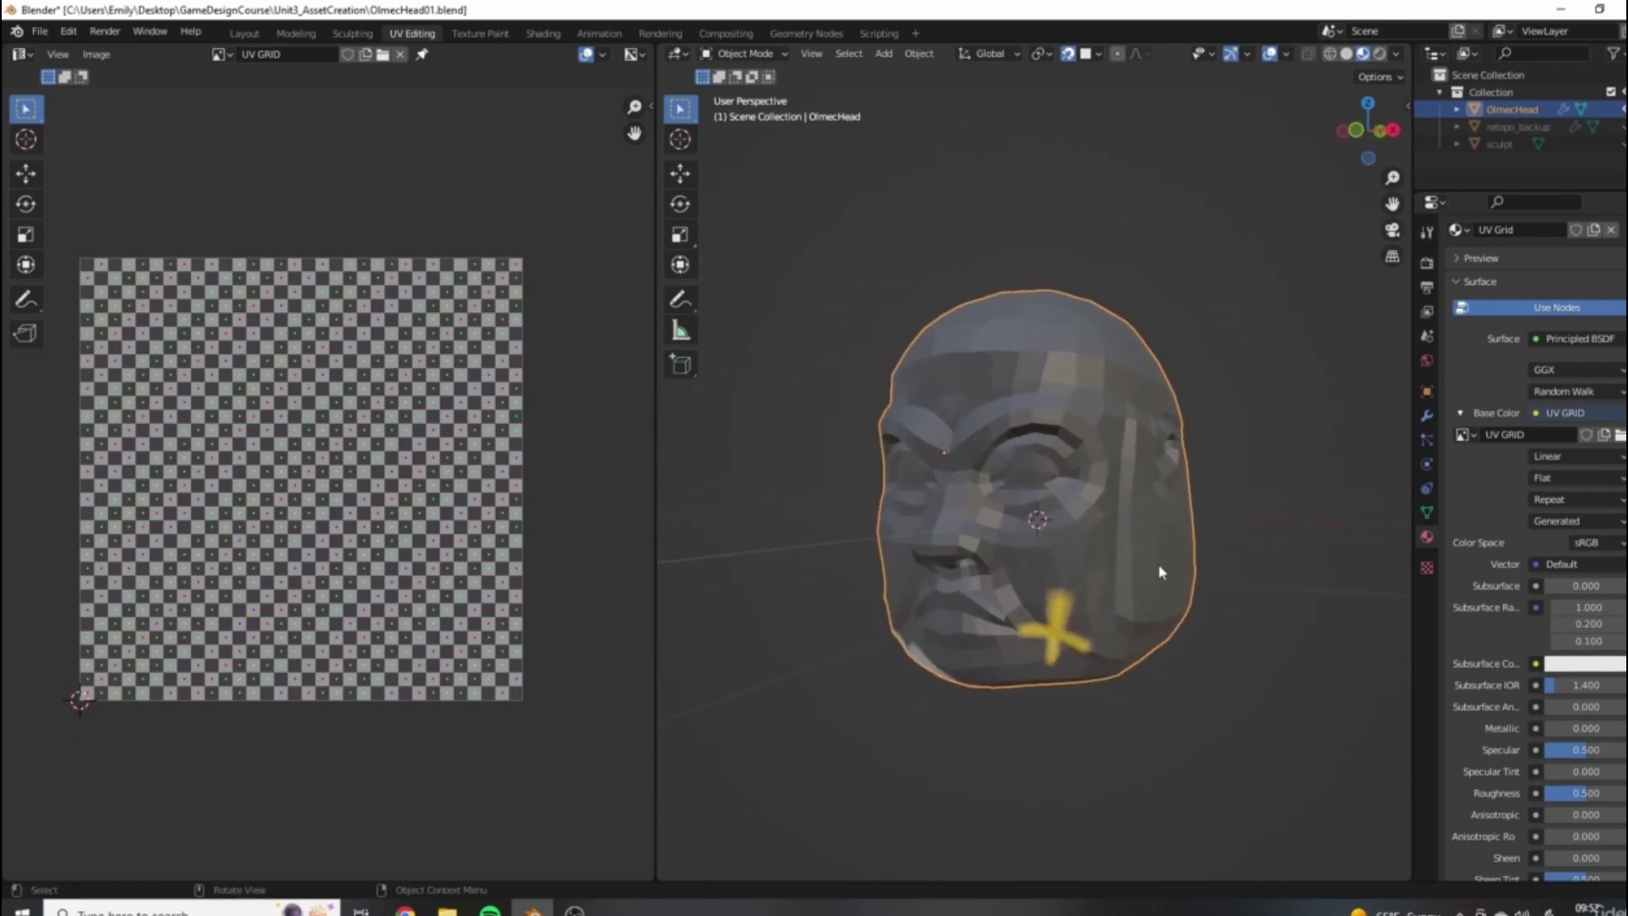
Put the head in Edit Mode and turn off the Display Stretch overlay for the UV layout.
key(Tab)
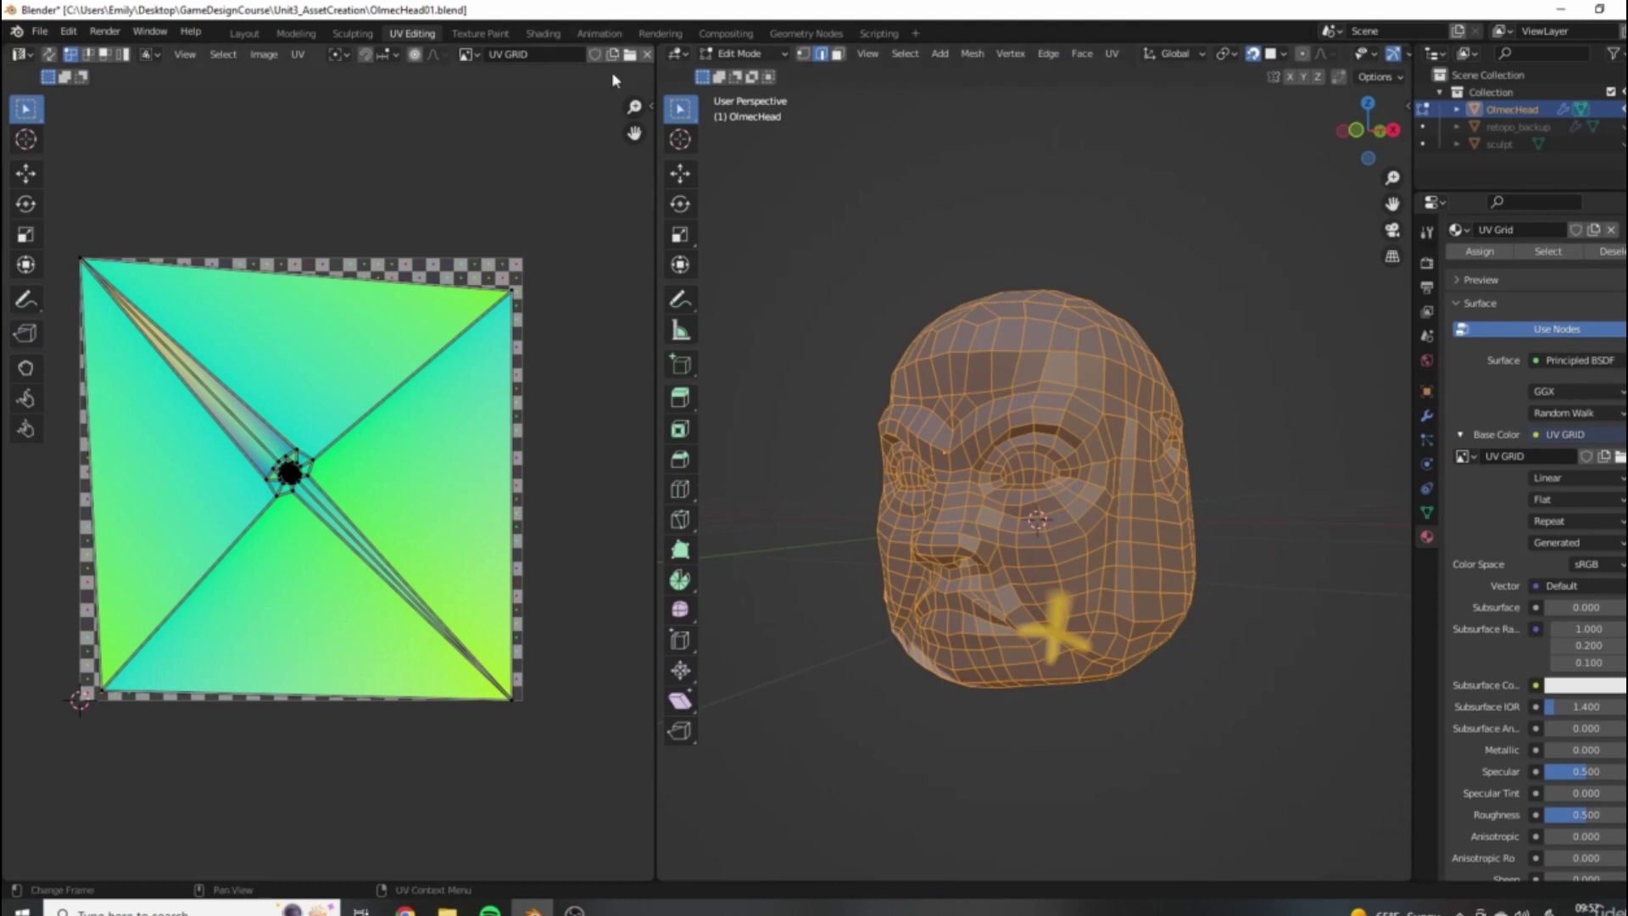
scroll(479, 54, right, 4)
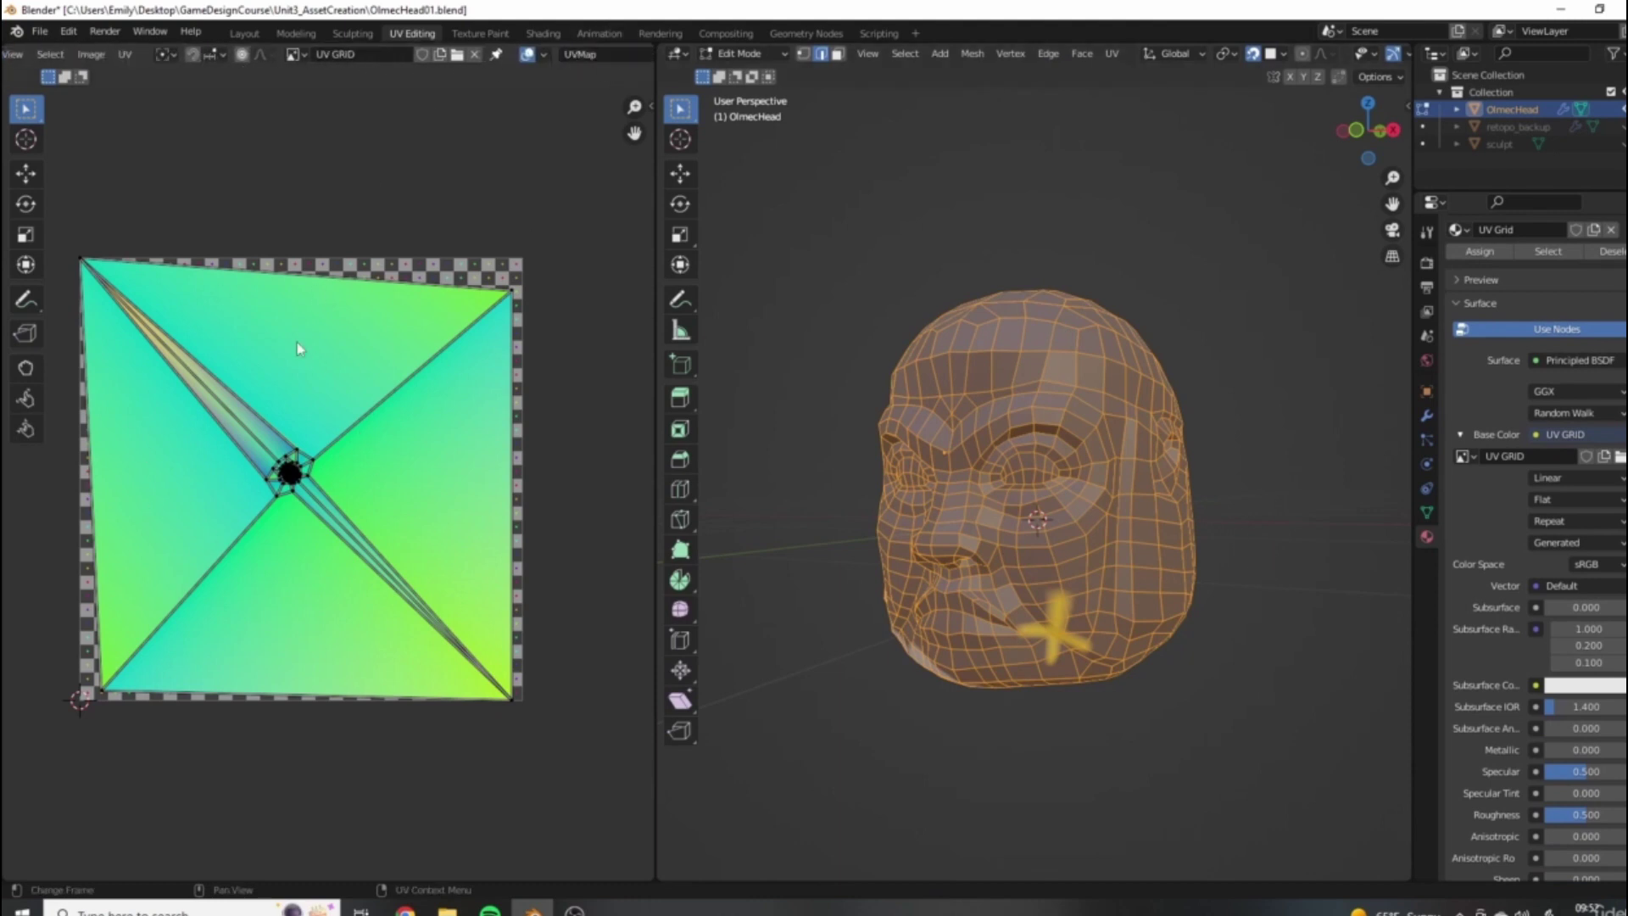
click(543, 54)
click(542, 54)
click(436, 215)
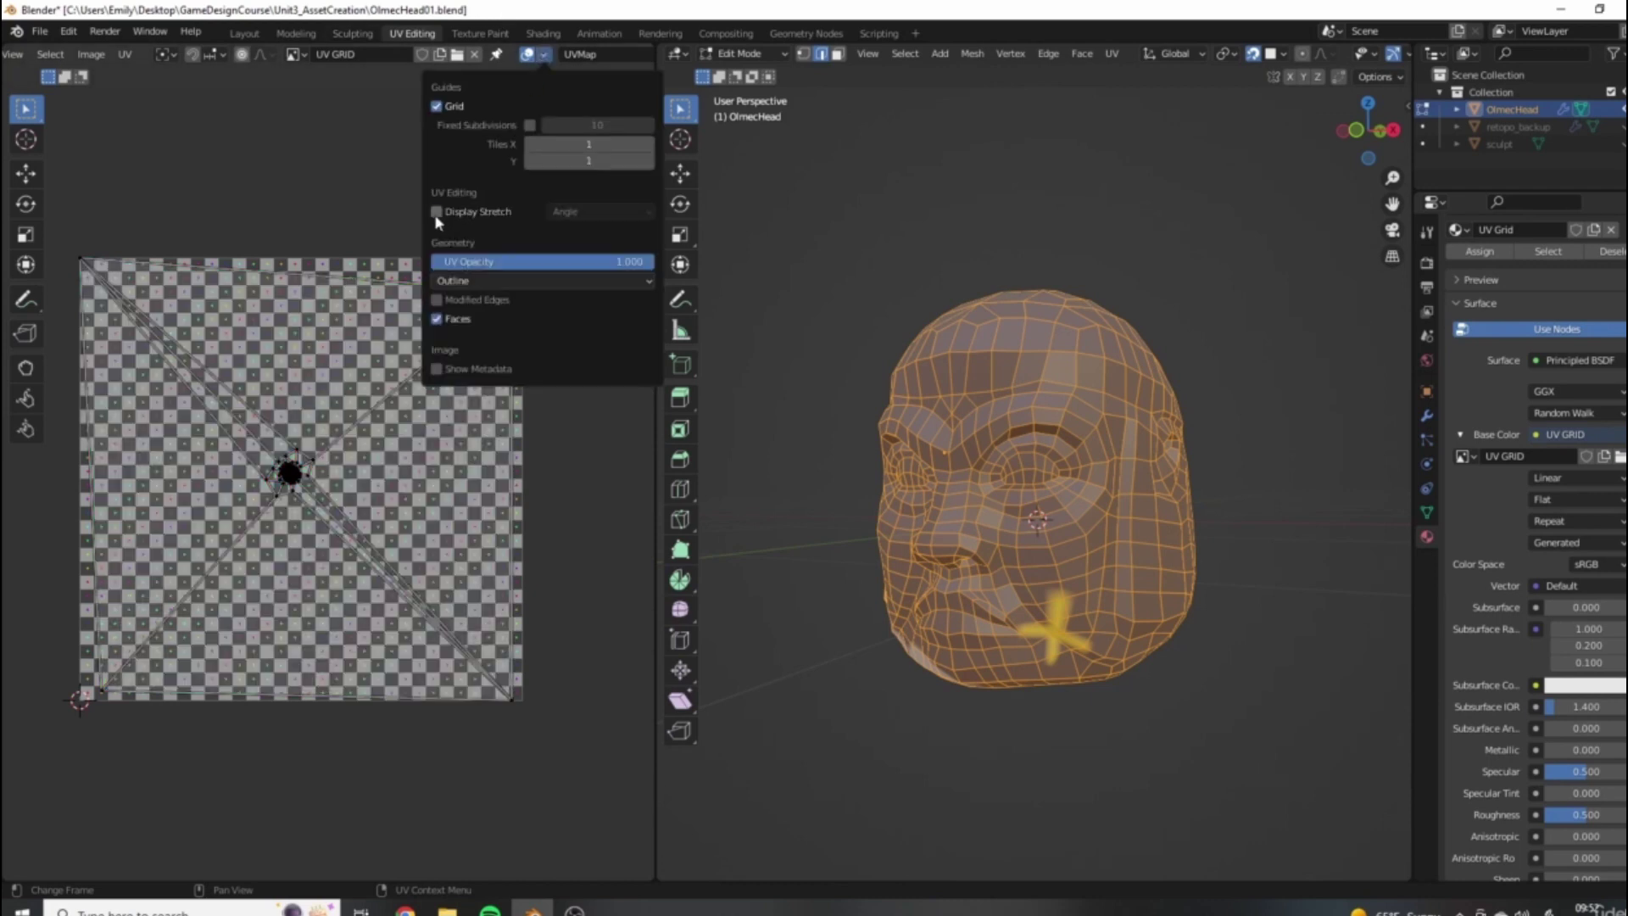
Examine the textured mesh in Edit Mode from the back, from below the chin and from both sides.
mouse_move(1060, 438)
middle_down()
mouse_move(803, 437)
mouse_move(1216, 458)
mouse_move(1048, 465)
middle_up()
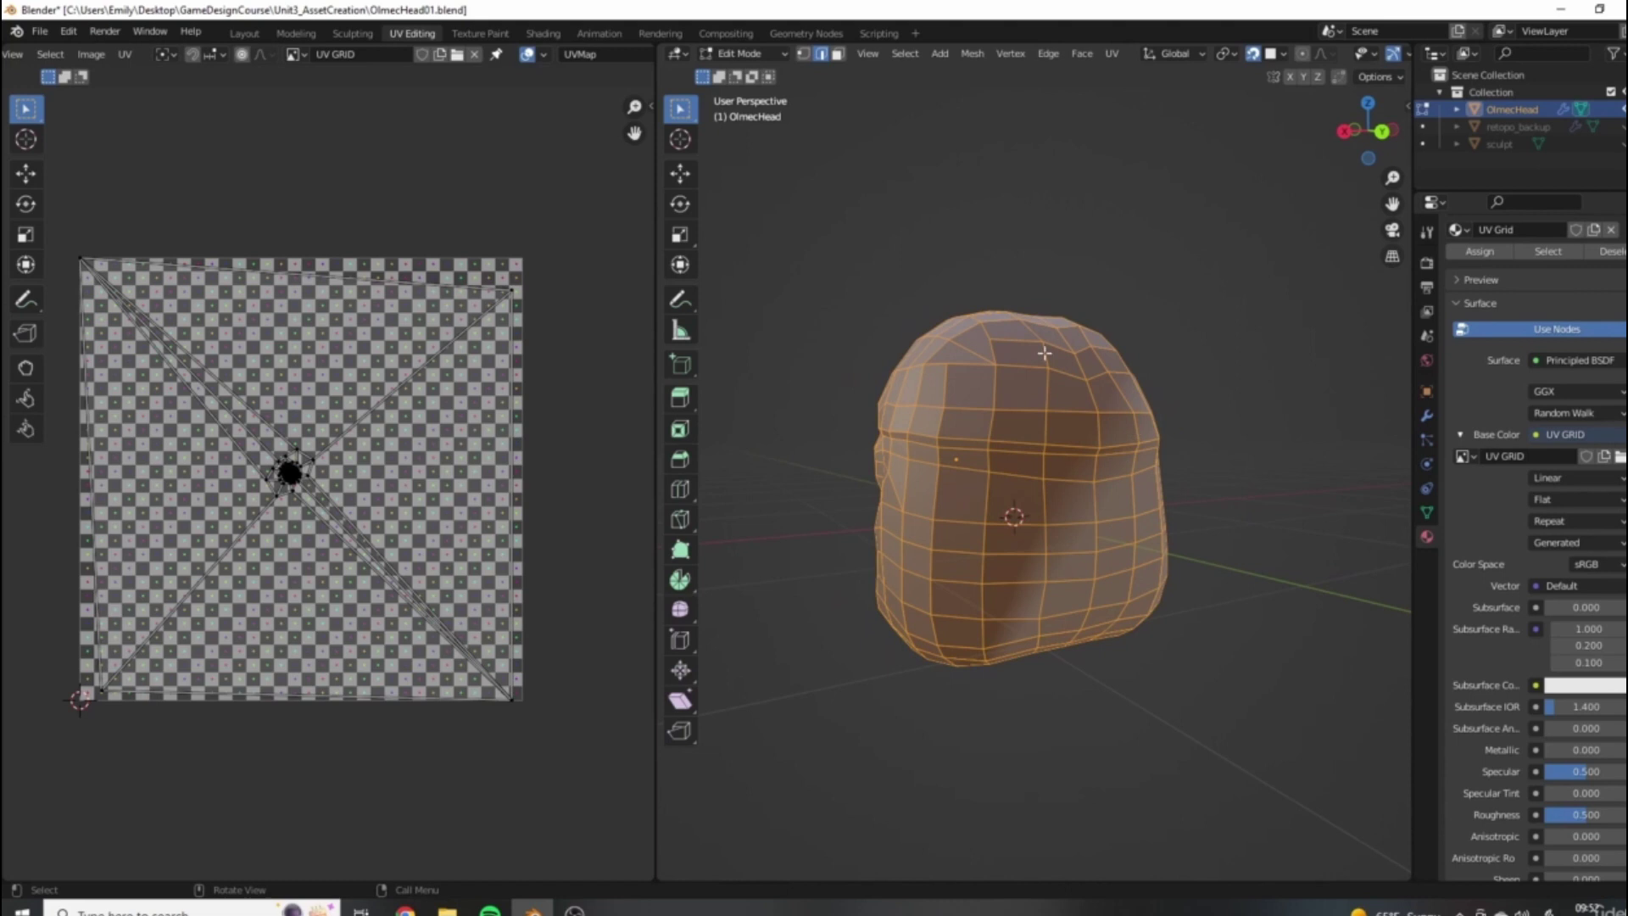
middle_drag(866, 471, 1079, 561)
scroll(977, 599, up, 2)
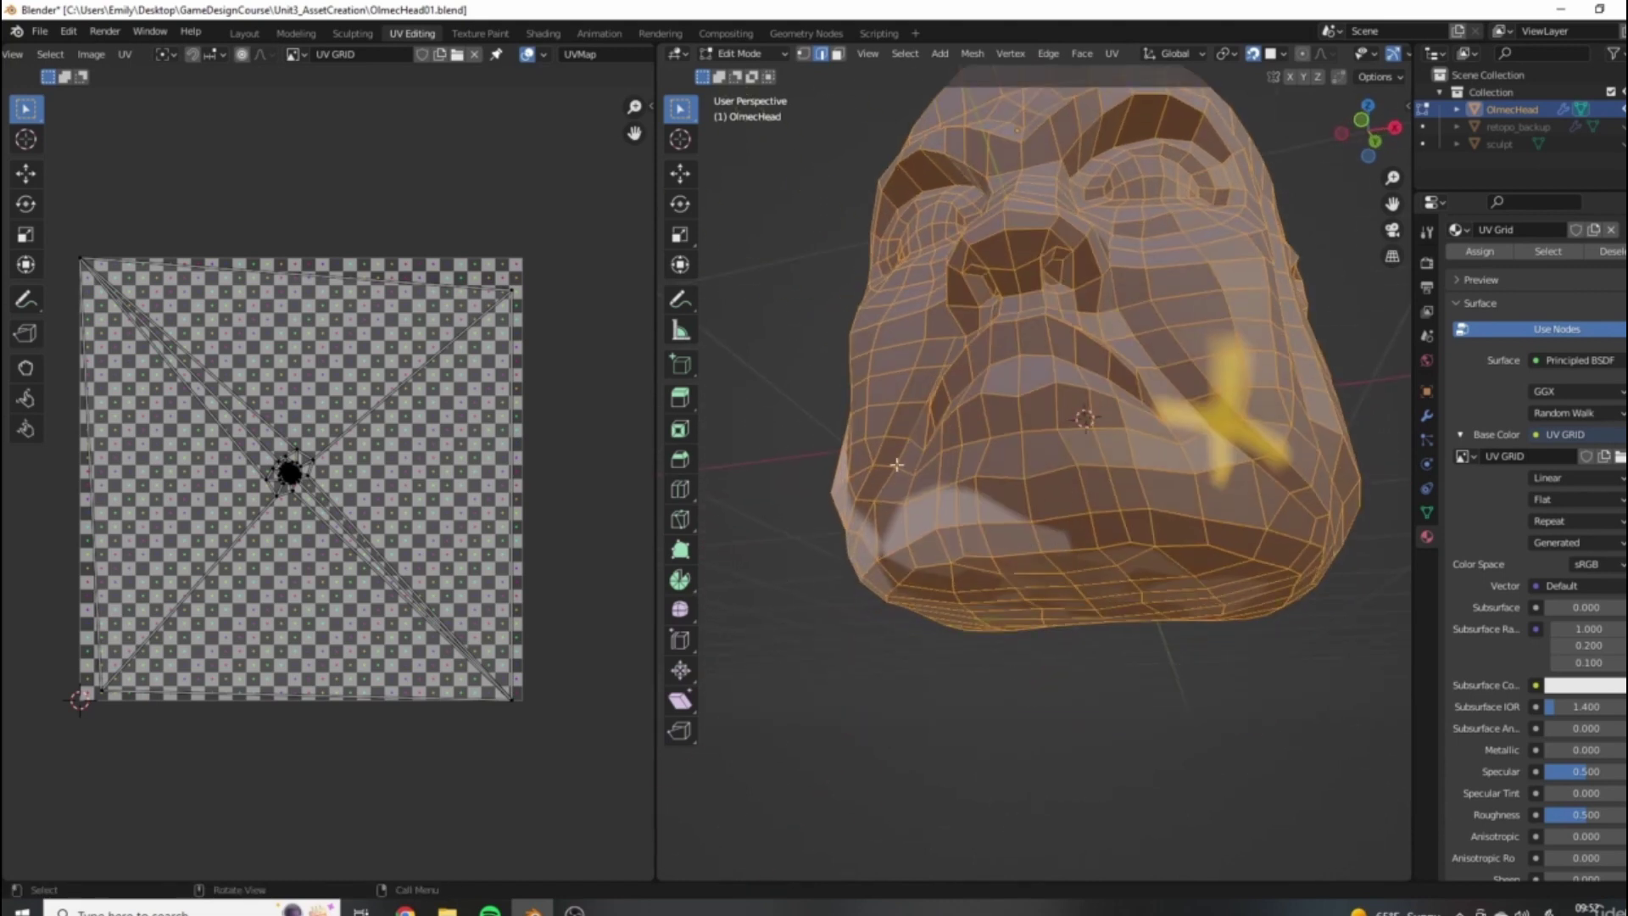
scroll(872, 514, down, 5)
middle_drag(872, 514, 1063, 500)
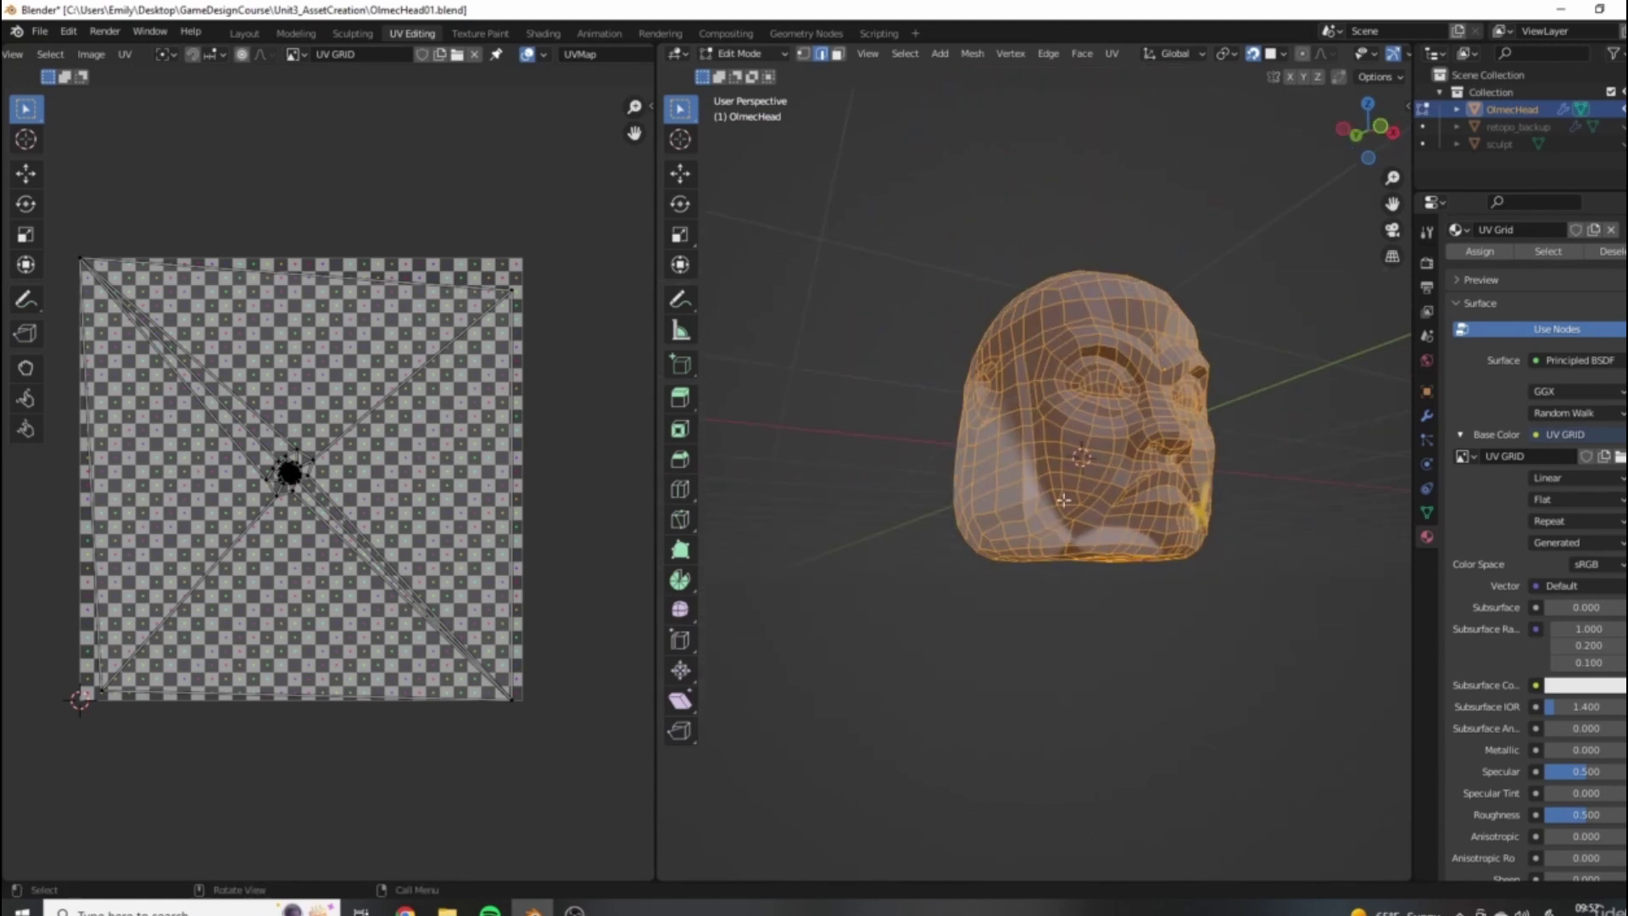
middle_drag(1158, 346, 1198, 344)
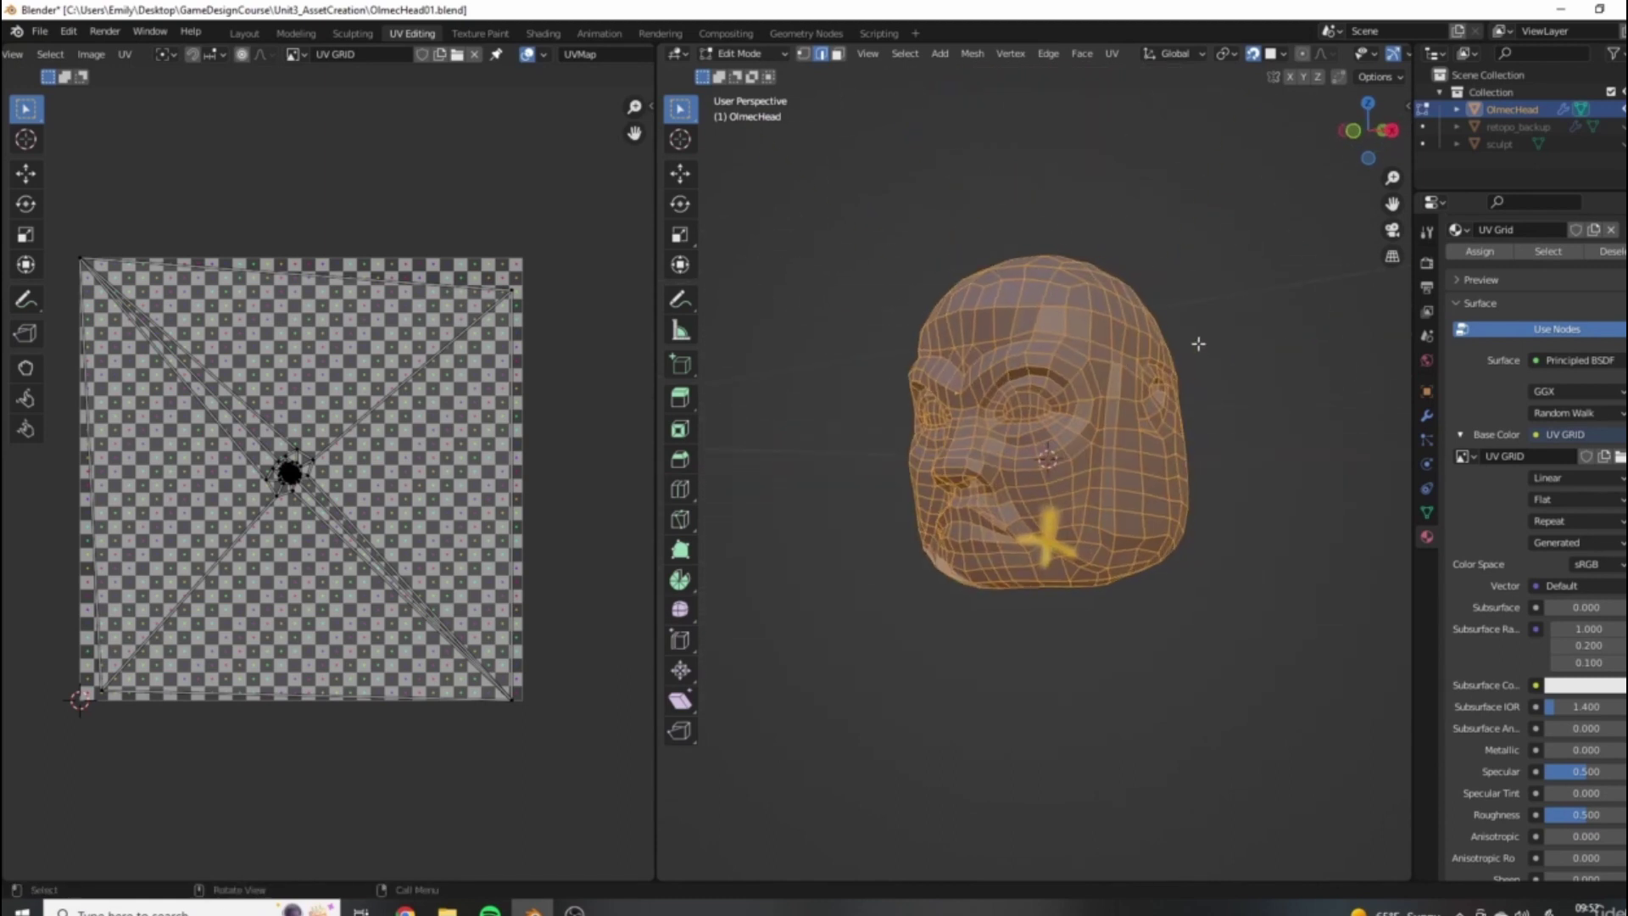
Deselect the whole head mesh and set the selection mode to edges.
shift+middle_drag(1003, 451, 1054, 485)
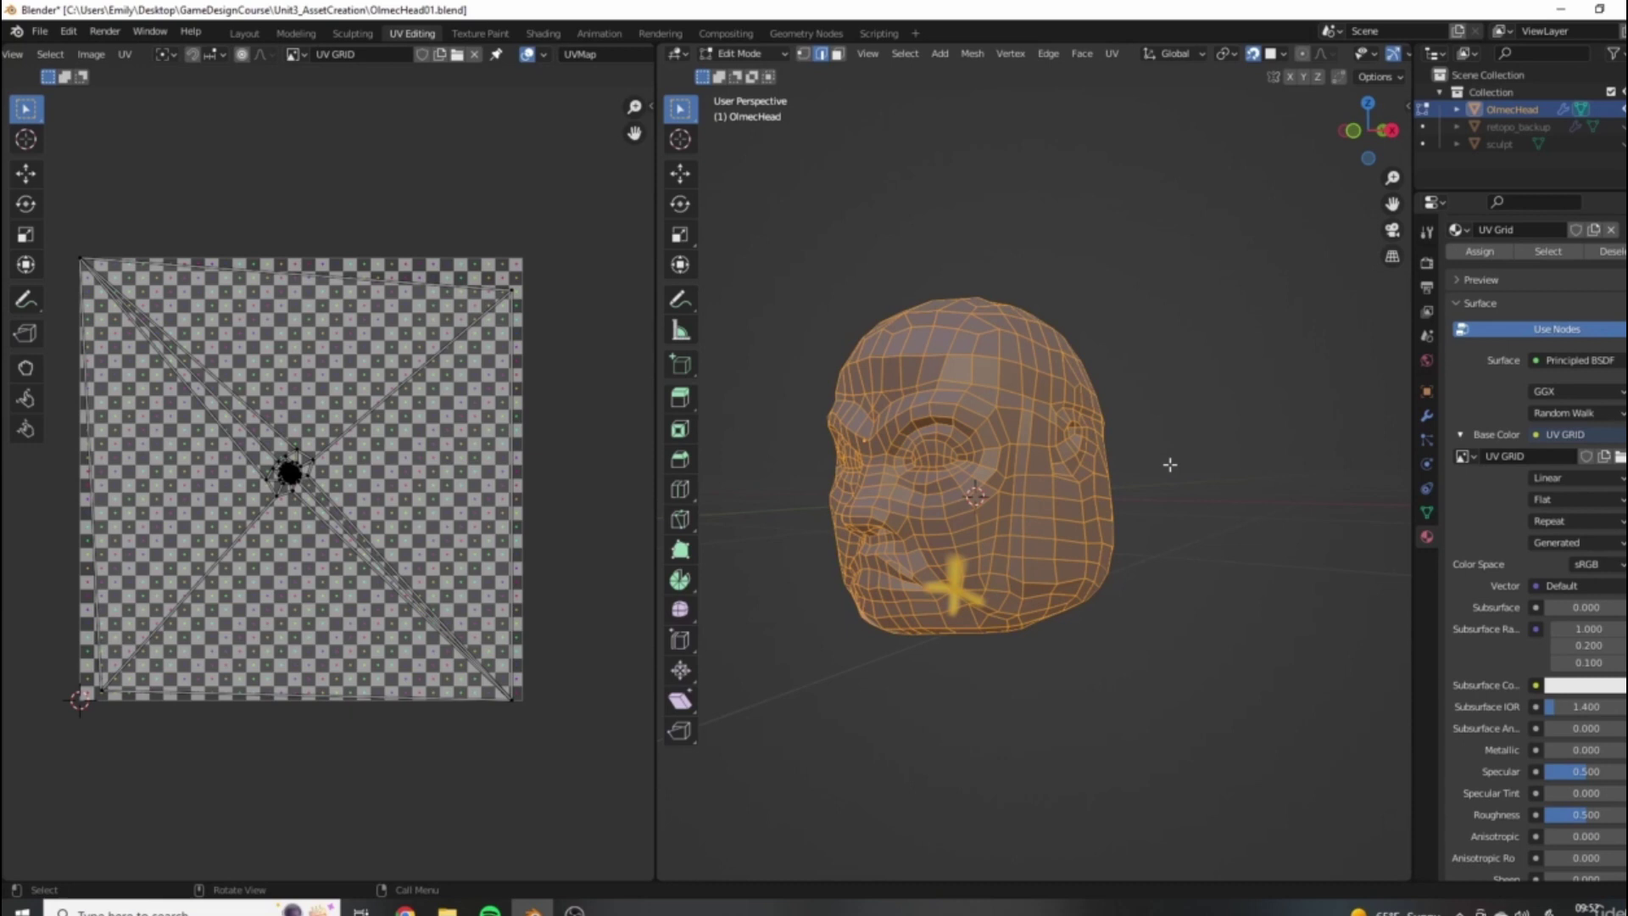
middle_drag(918, 459, 807, 426)
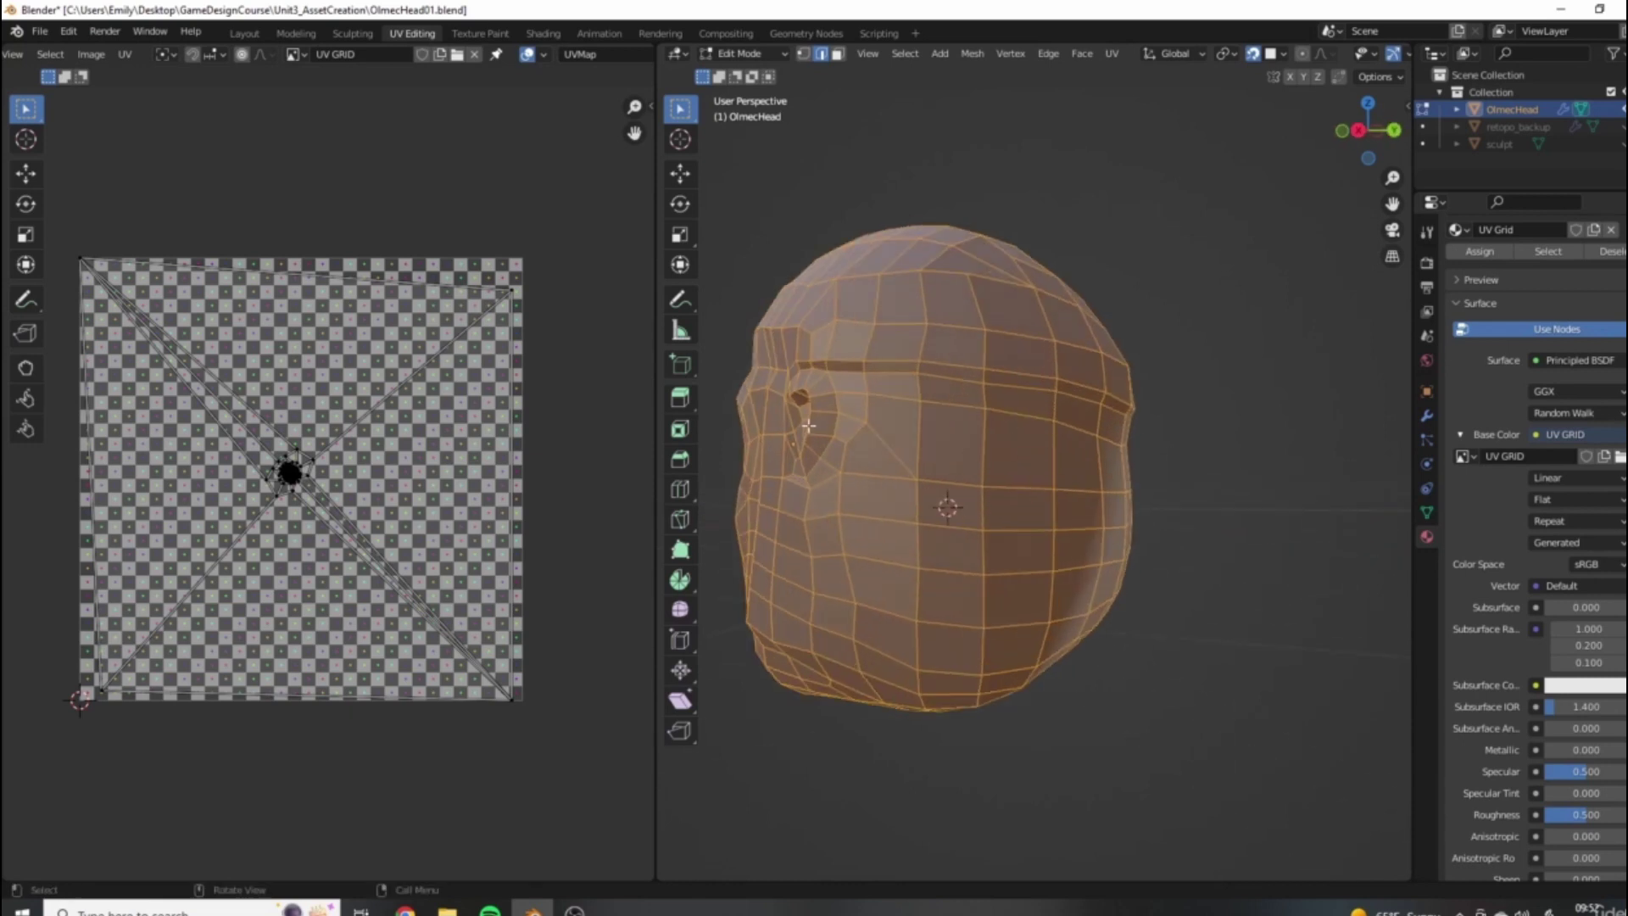
key(alt+a)
scroll(847, 376, up, 4)
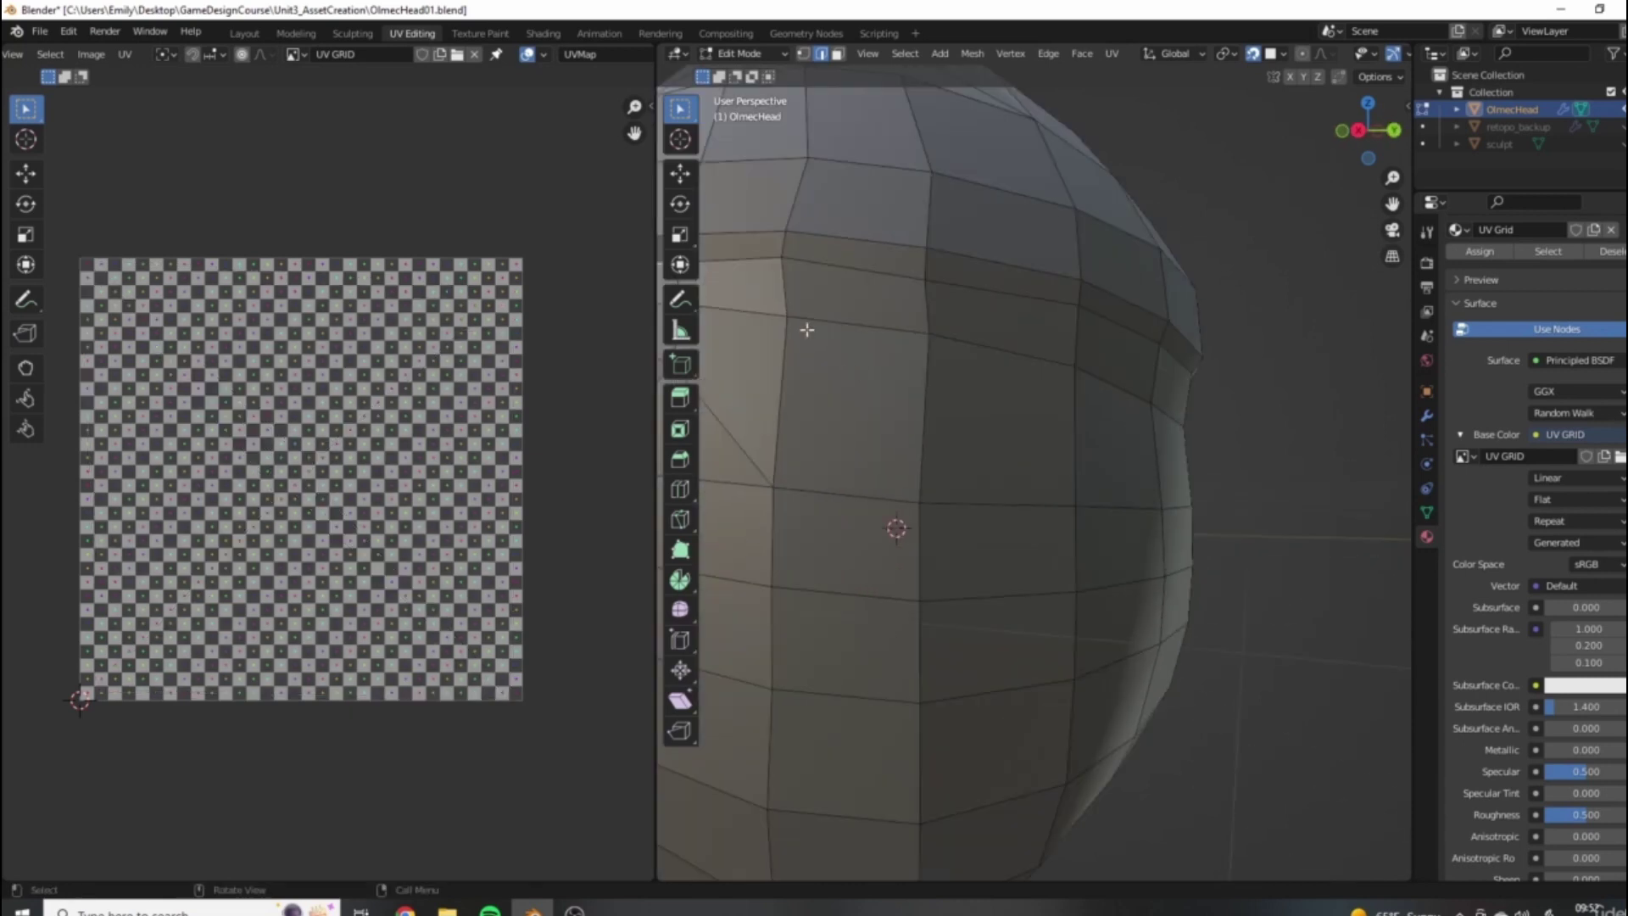
shift+middle_drag(1024, 372, 1028, 368)
click(821, 53)
scroll(1053, 313, down, 3)
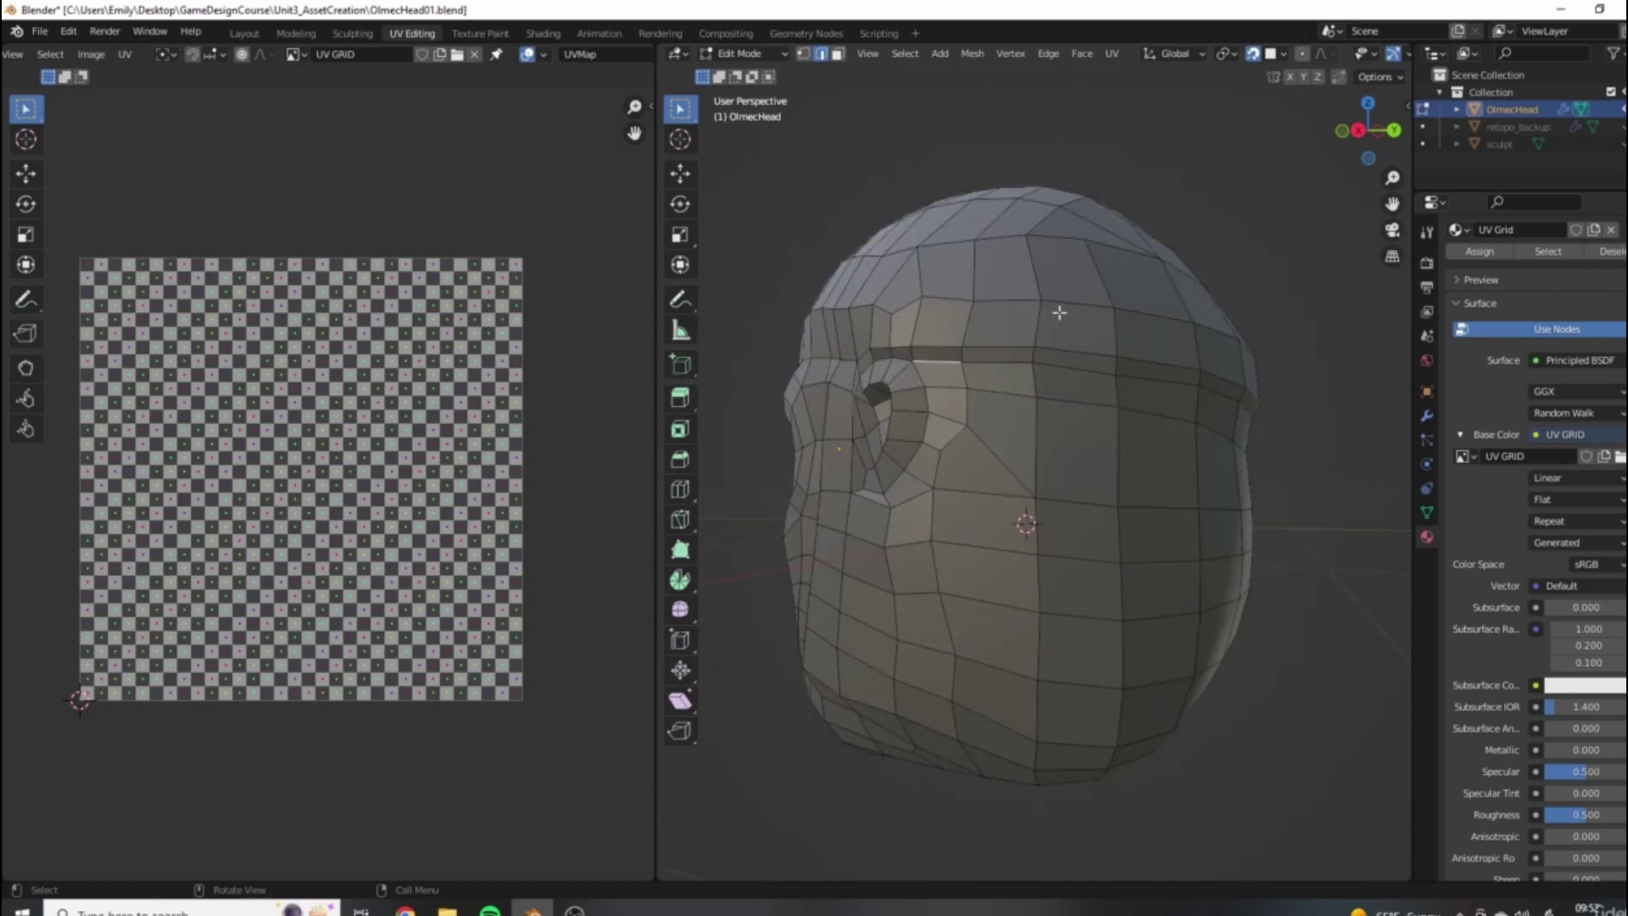
Select the horizontal edge path along the headband's lower edge, running around the back of the head from ear to ear.
middle_drag(918, 371, 1142, 425)
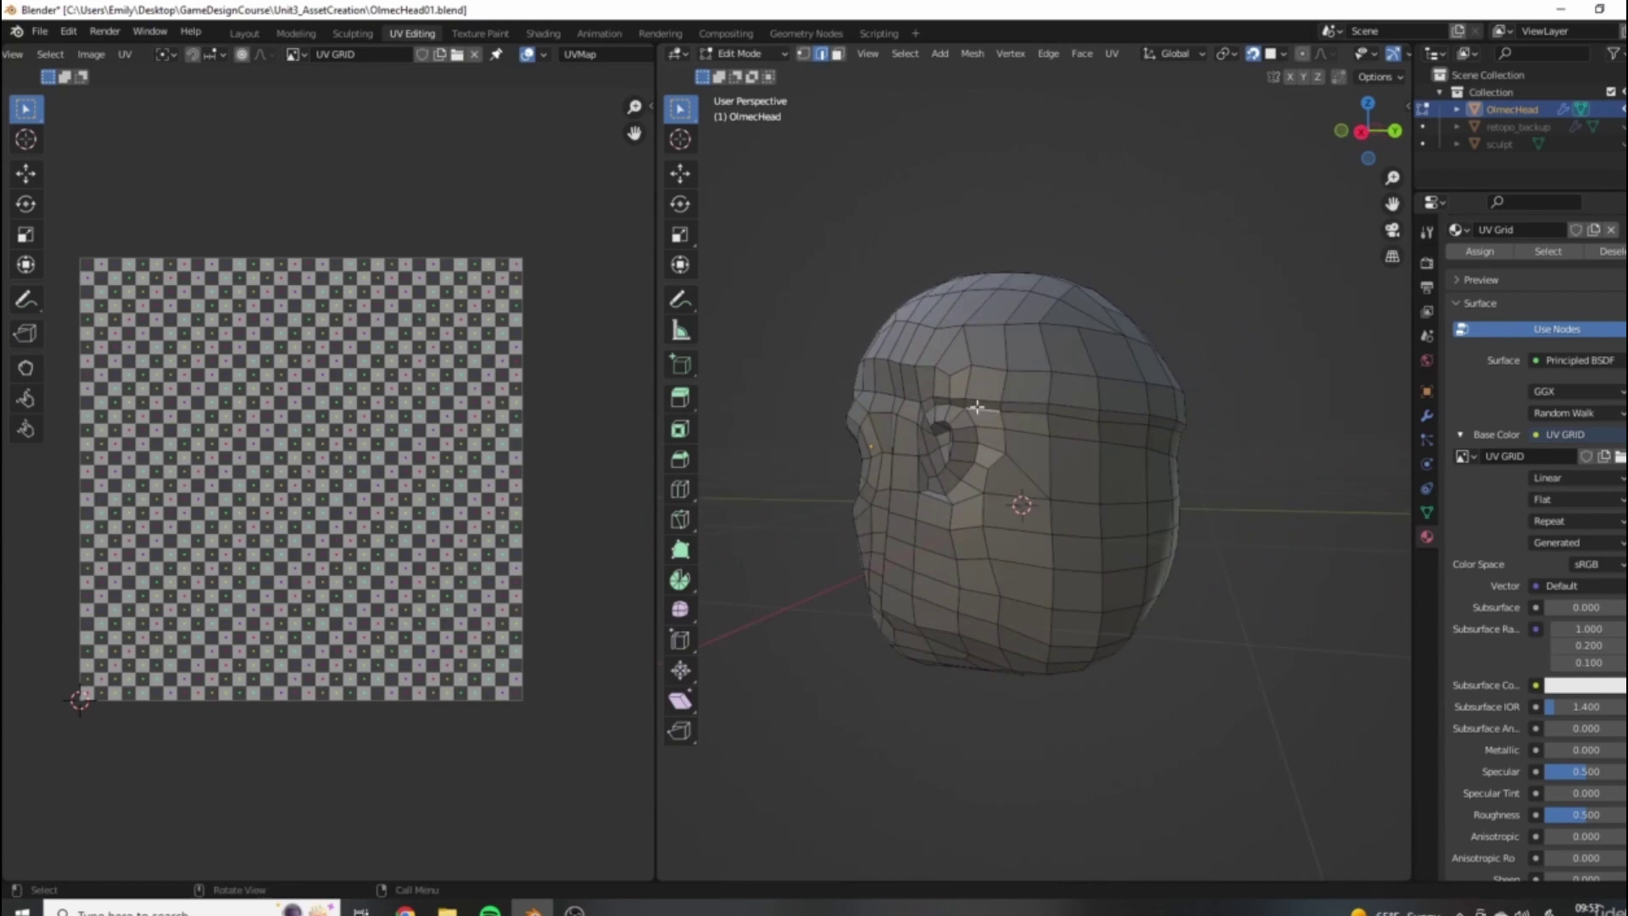
scroll(1138, 426, down, 3)
middle_drag(1181, 399, 832, 400)
scroll(1132, 451, up, 2)
scroll(1071, 426, up, 4)
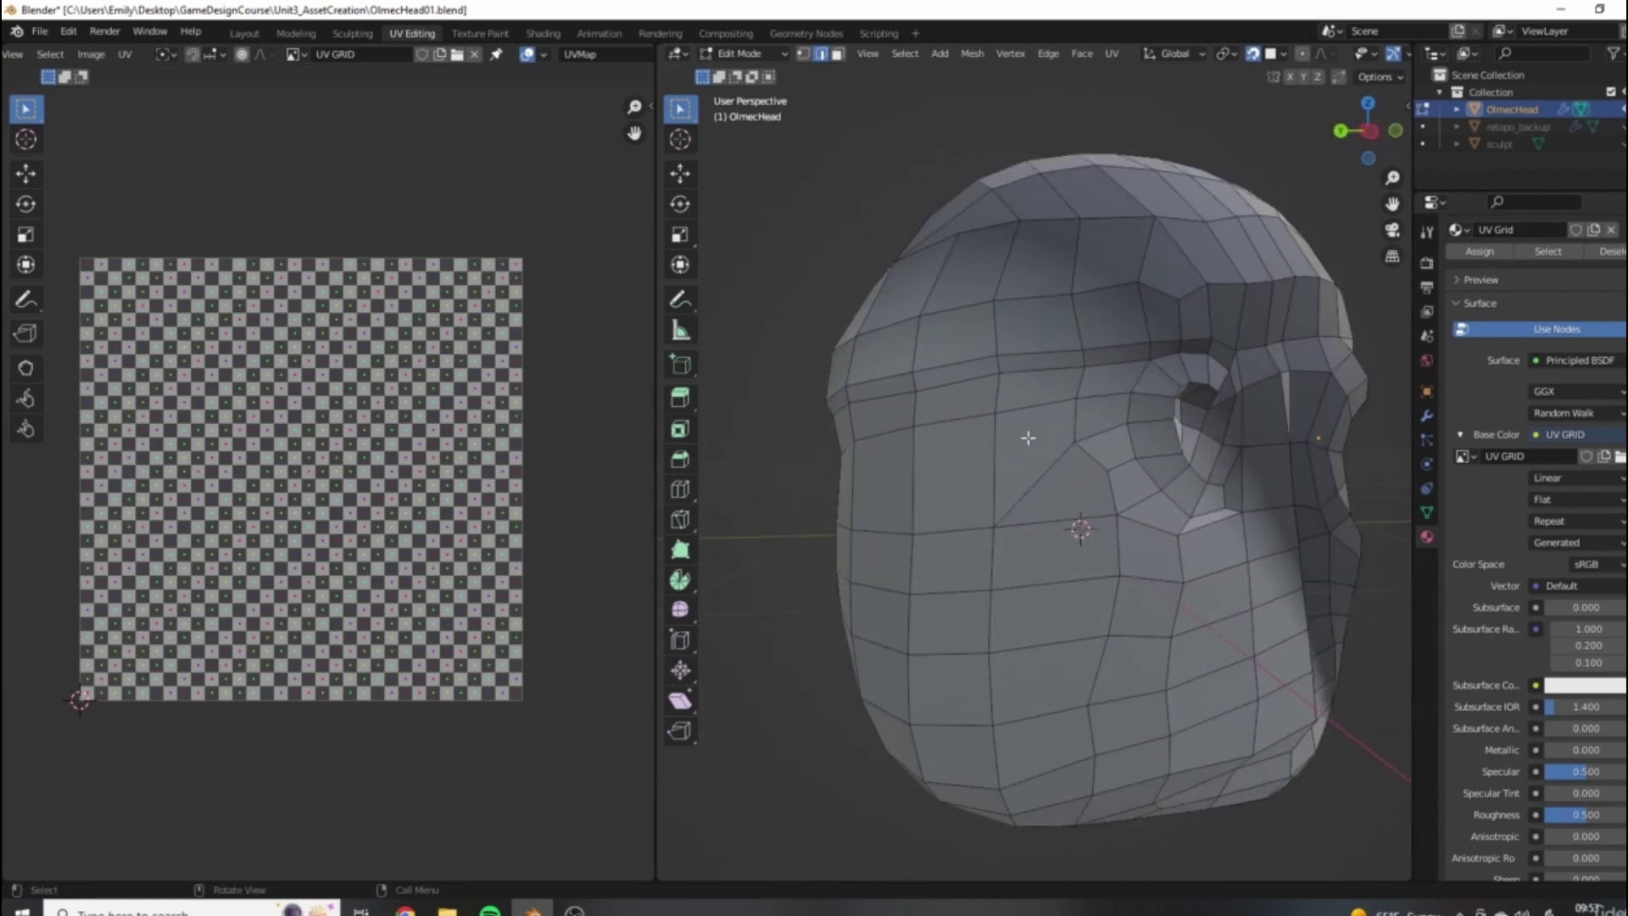
middle_drag(1027, 437, 1260, 390)
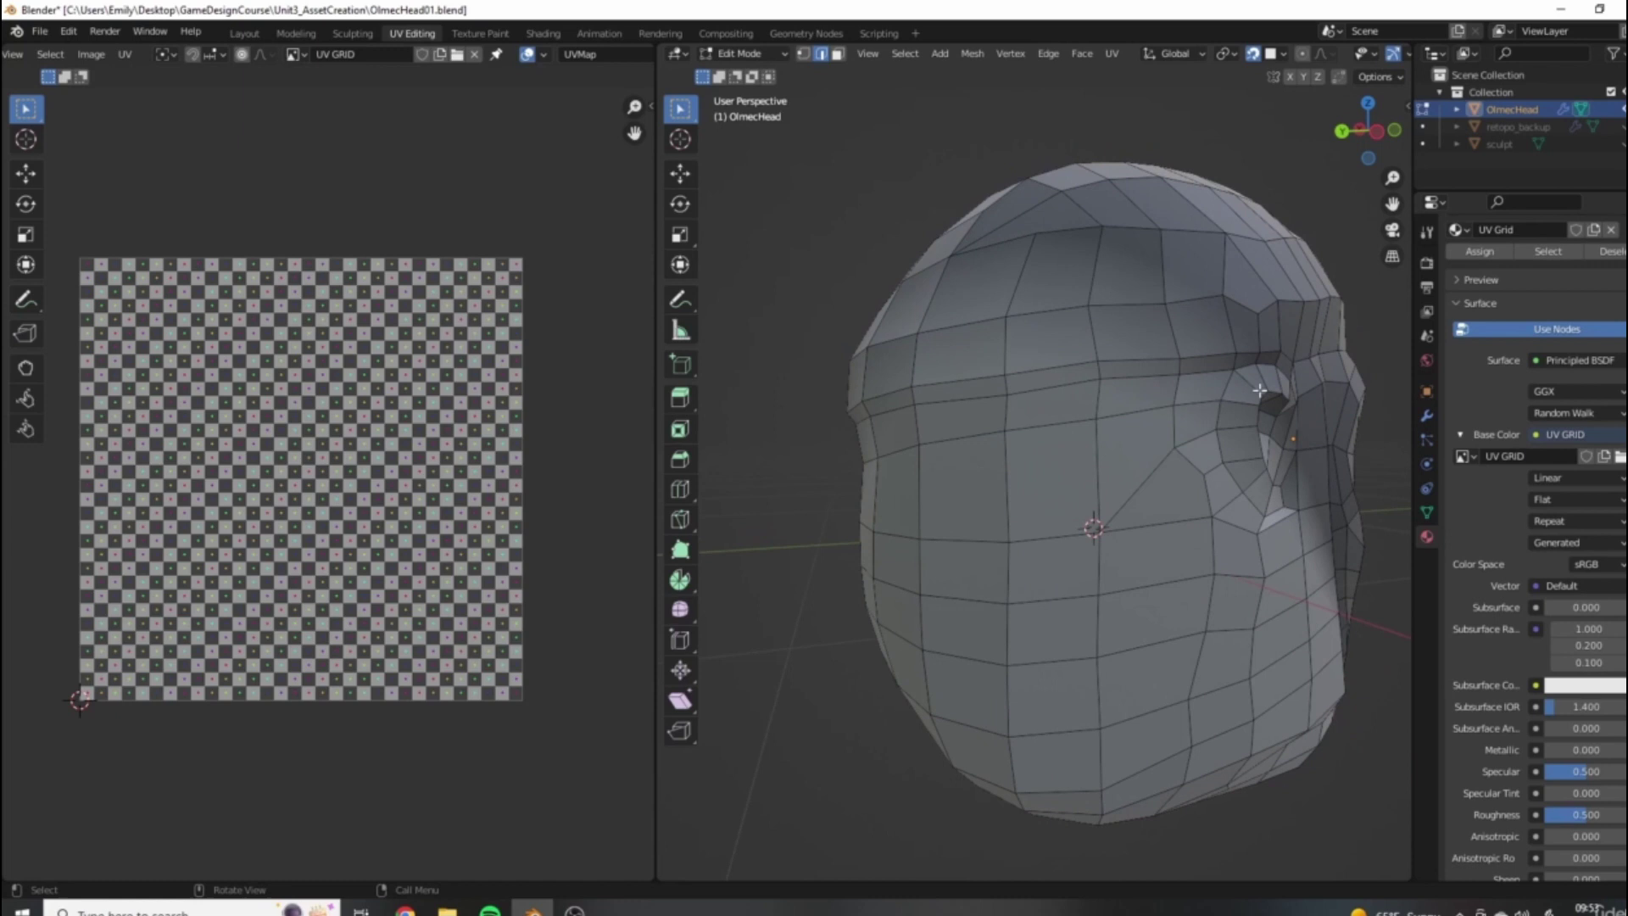
ctrl+click(1198, 376)
scroll(1084, 409, down, 4)
middle_drag(1084, 410, 1213, 480)
scroll(1214, 480, up, 3)
middle_drag(941, 441, 1069, 427)
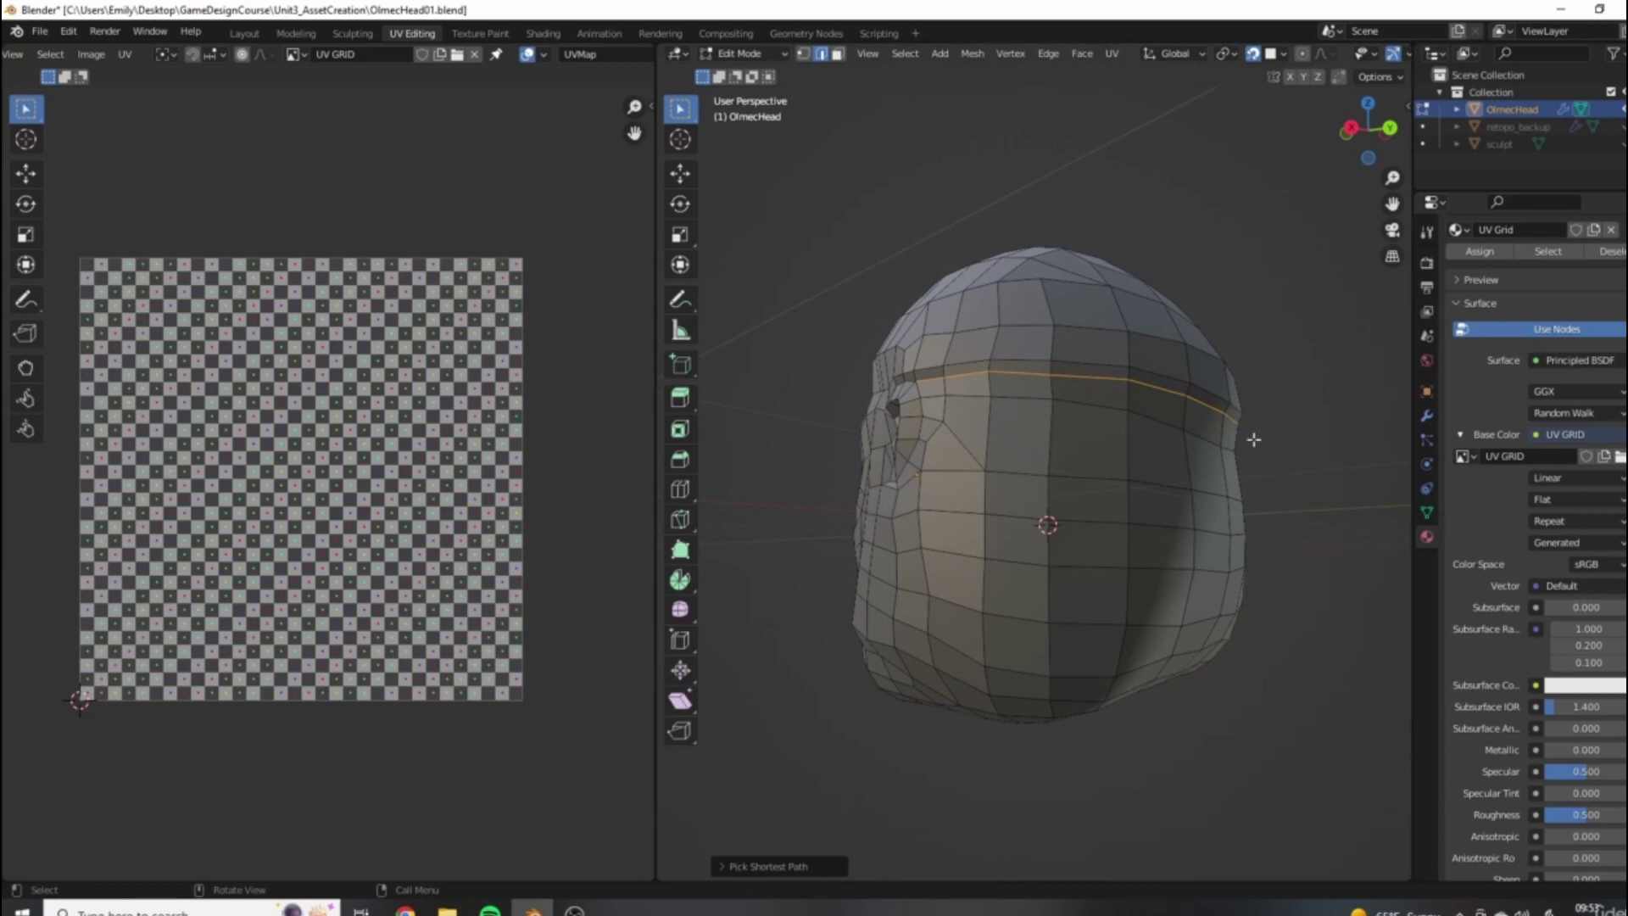
middle_drag(1068, 388, 1115, 415)
middle_drag(1250, 445, 1176, 491)
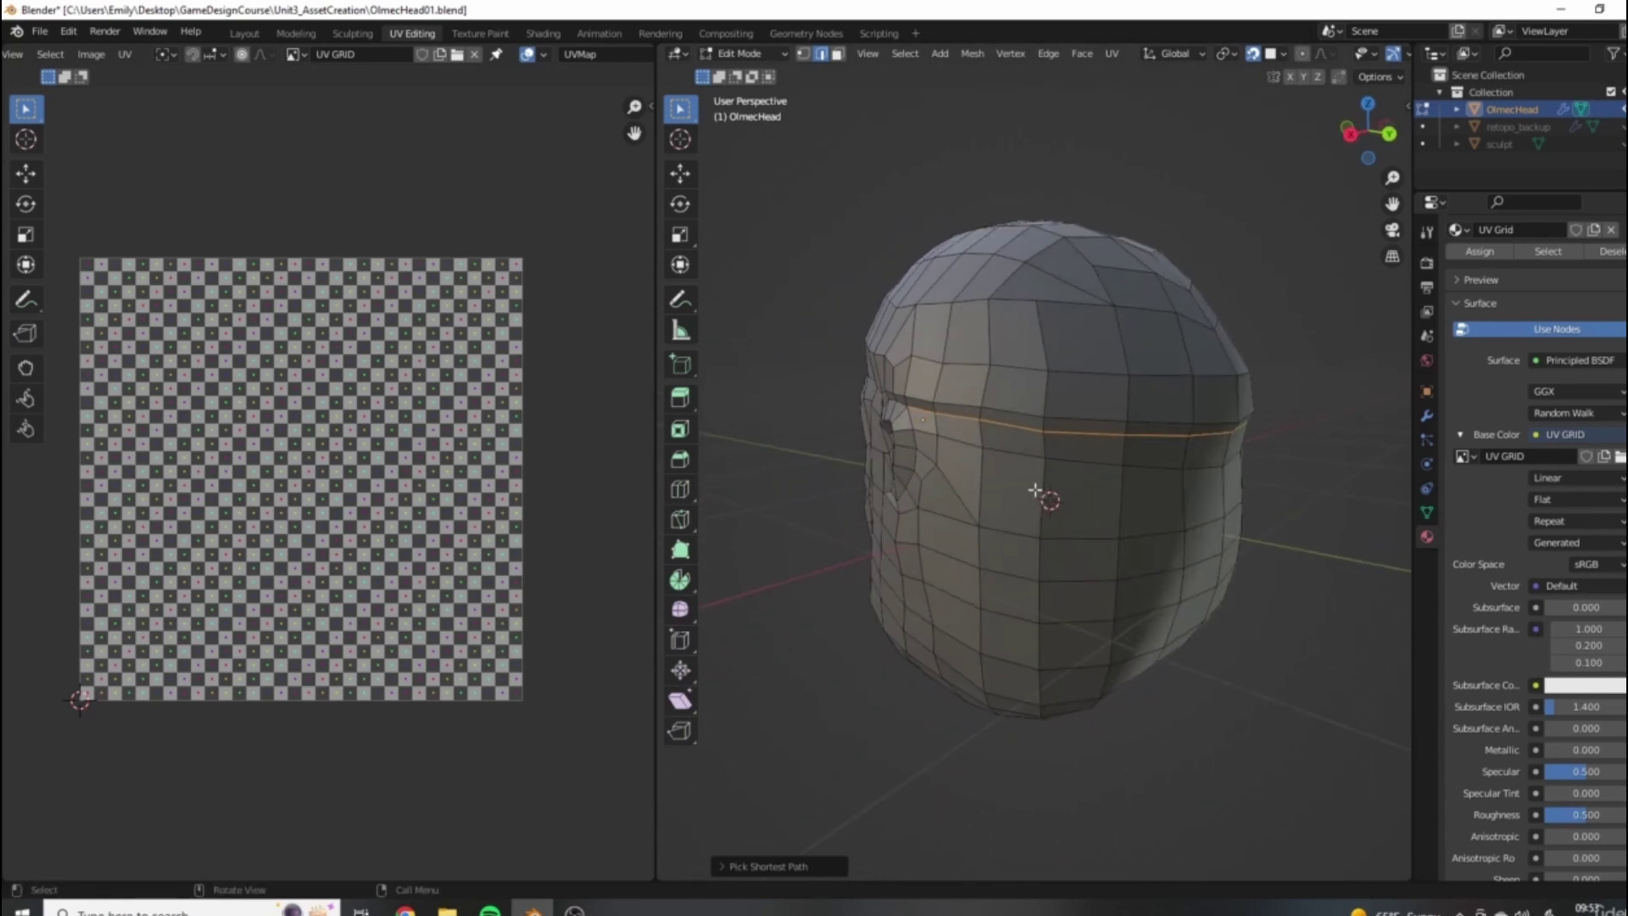
Mark the selected headband edges around the back of the head as a seam, and clear the selection.
middle_drag(1076, 405, 970, 446)
middle_drag(886, 474, 1162, 468)
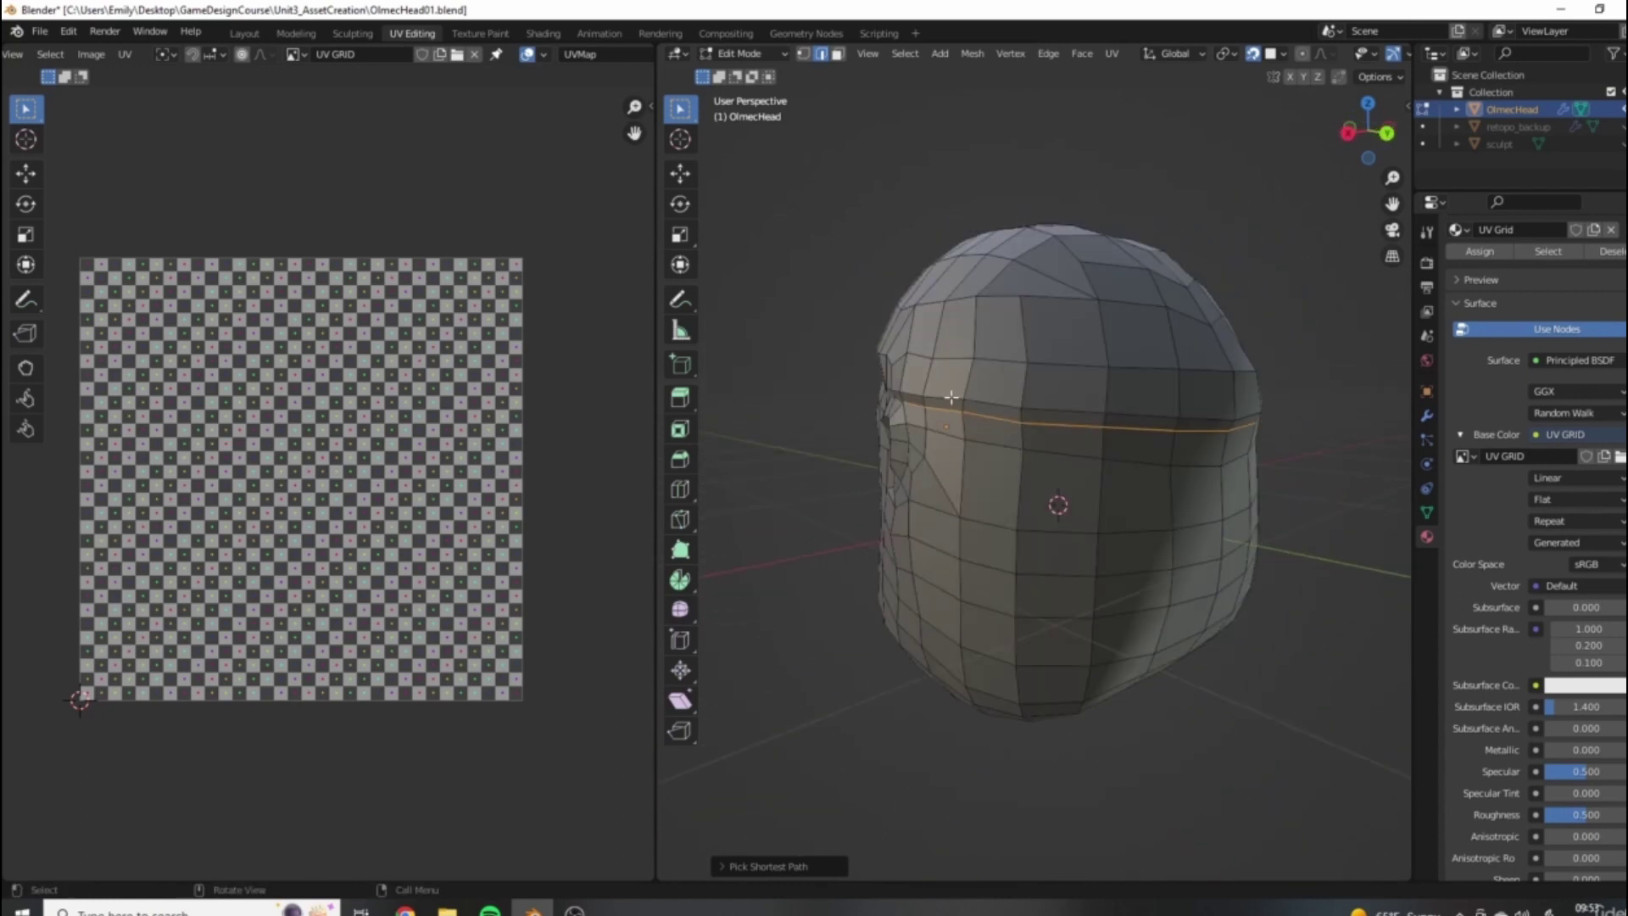
middle_drag(1307, 416, 1133, 302)
middle_drag(1147, 455, 1221, 424)
click(820, 54)
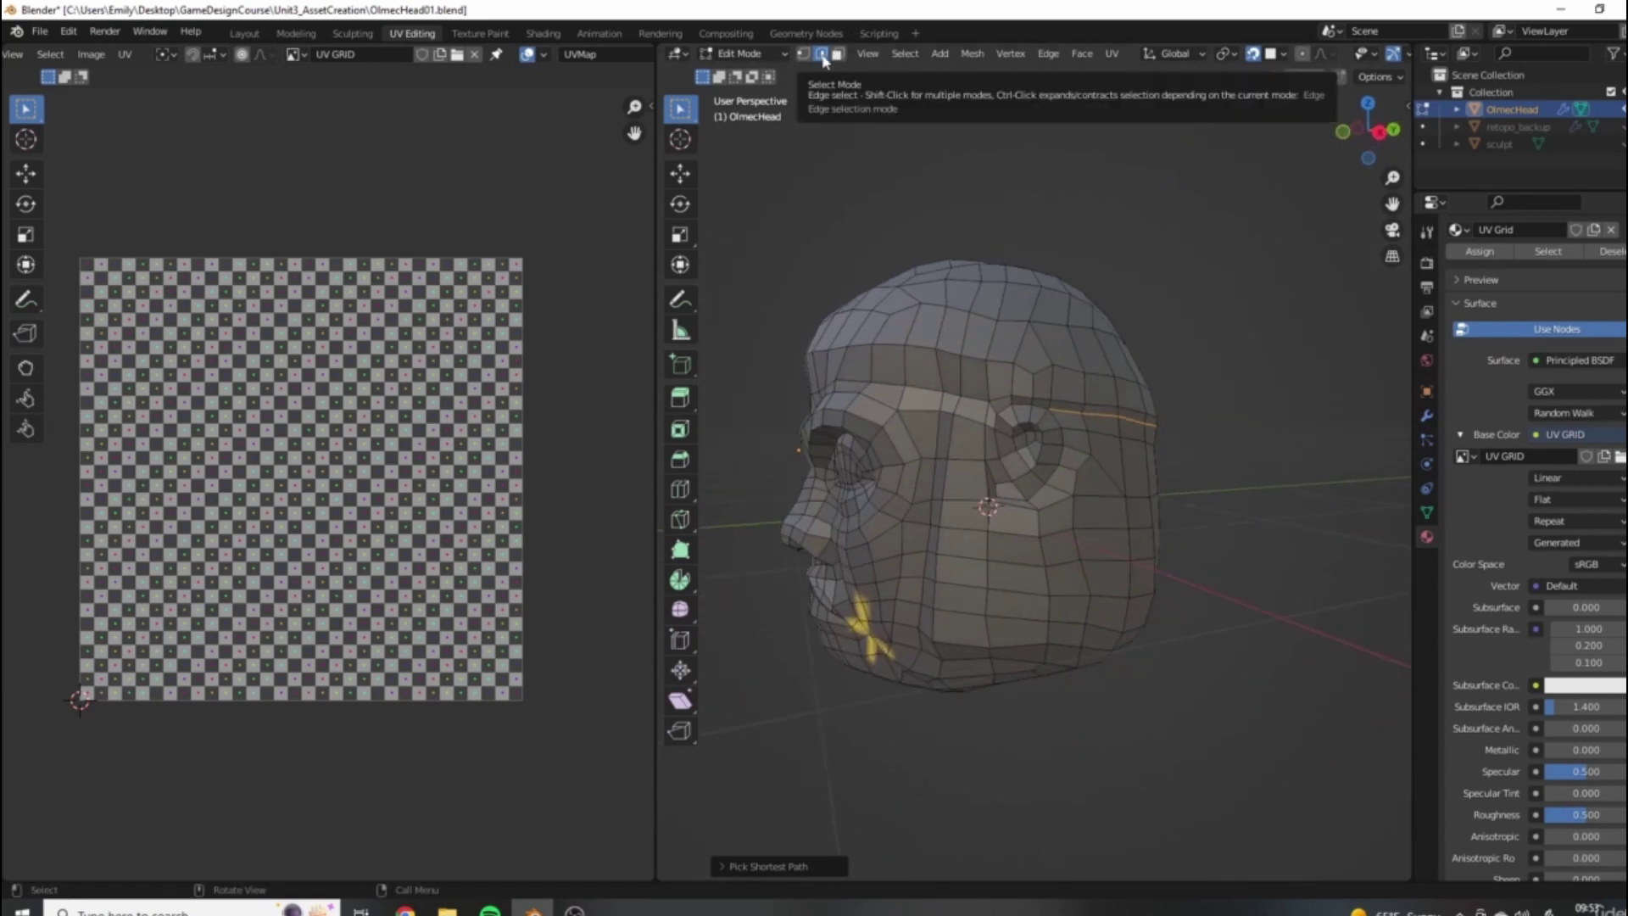
right_click(1204, 332)
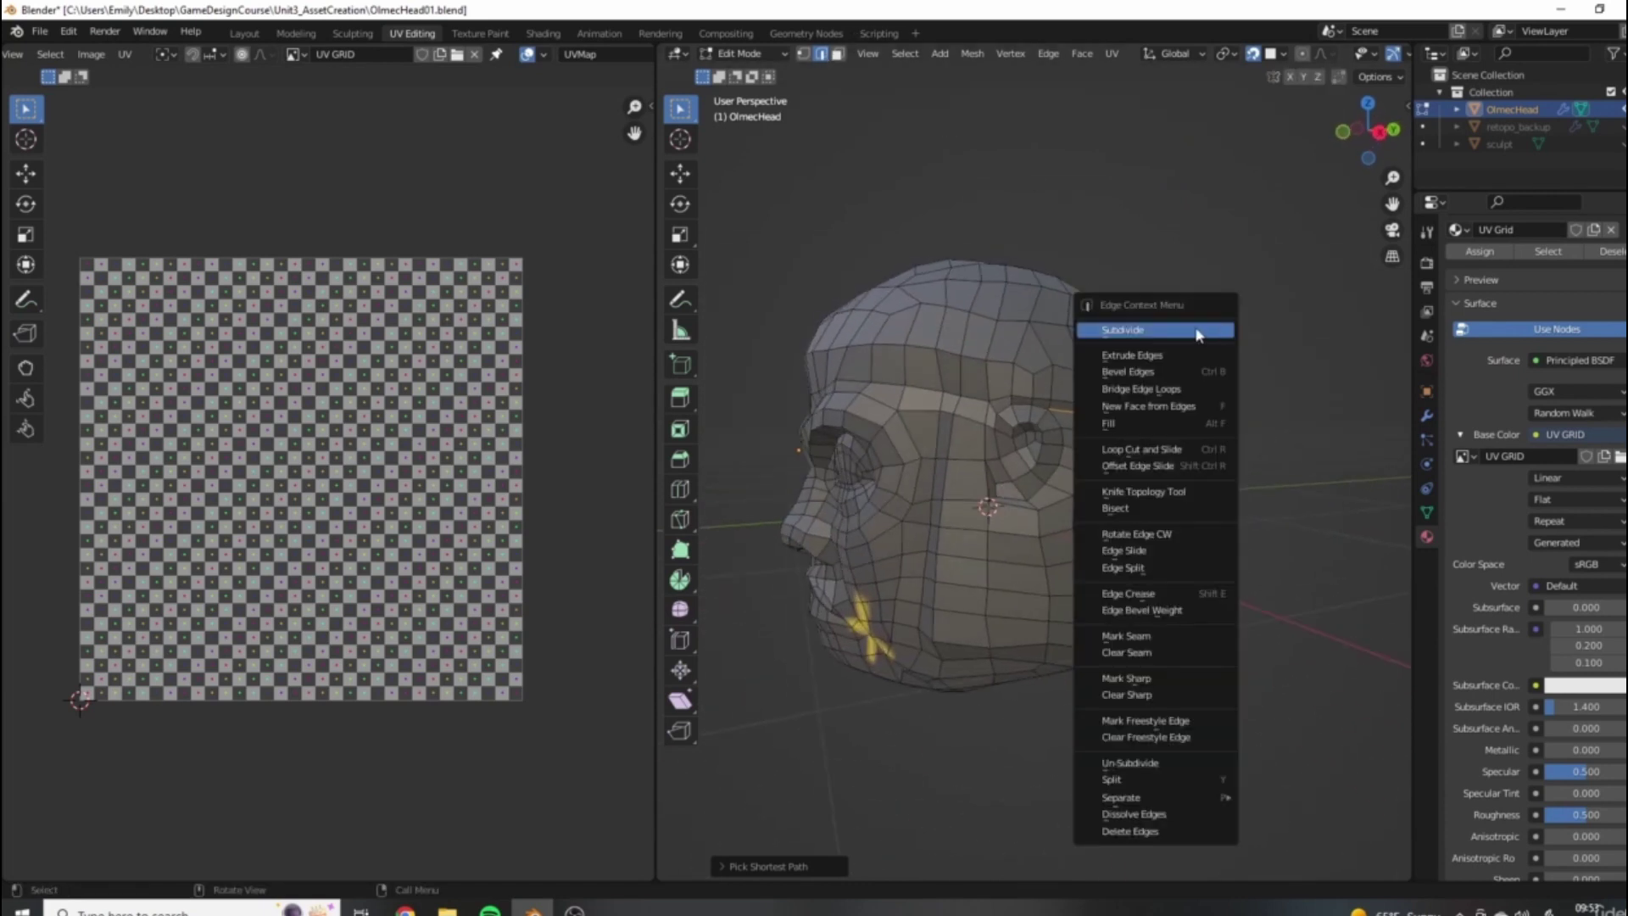
click(1125, 636)
middle_drag(1297, 417, 1295, 462)
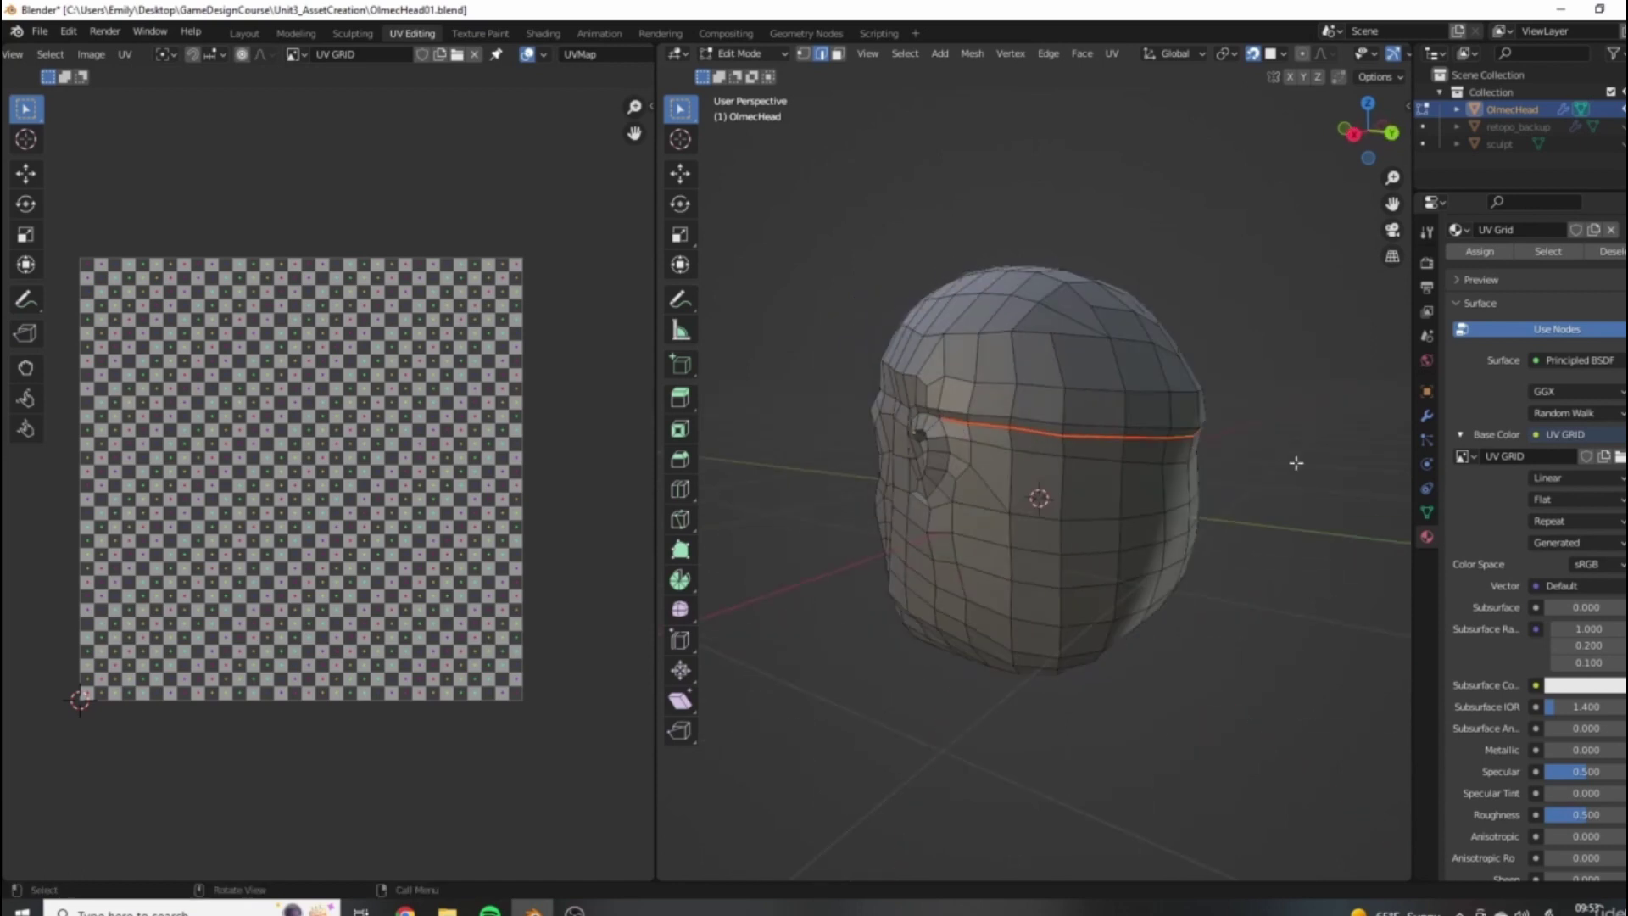
click(1207, 356)
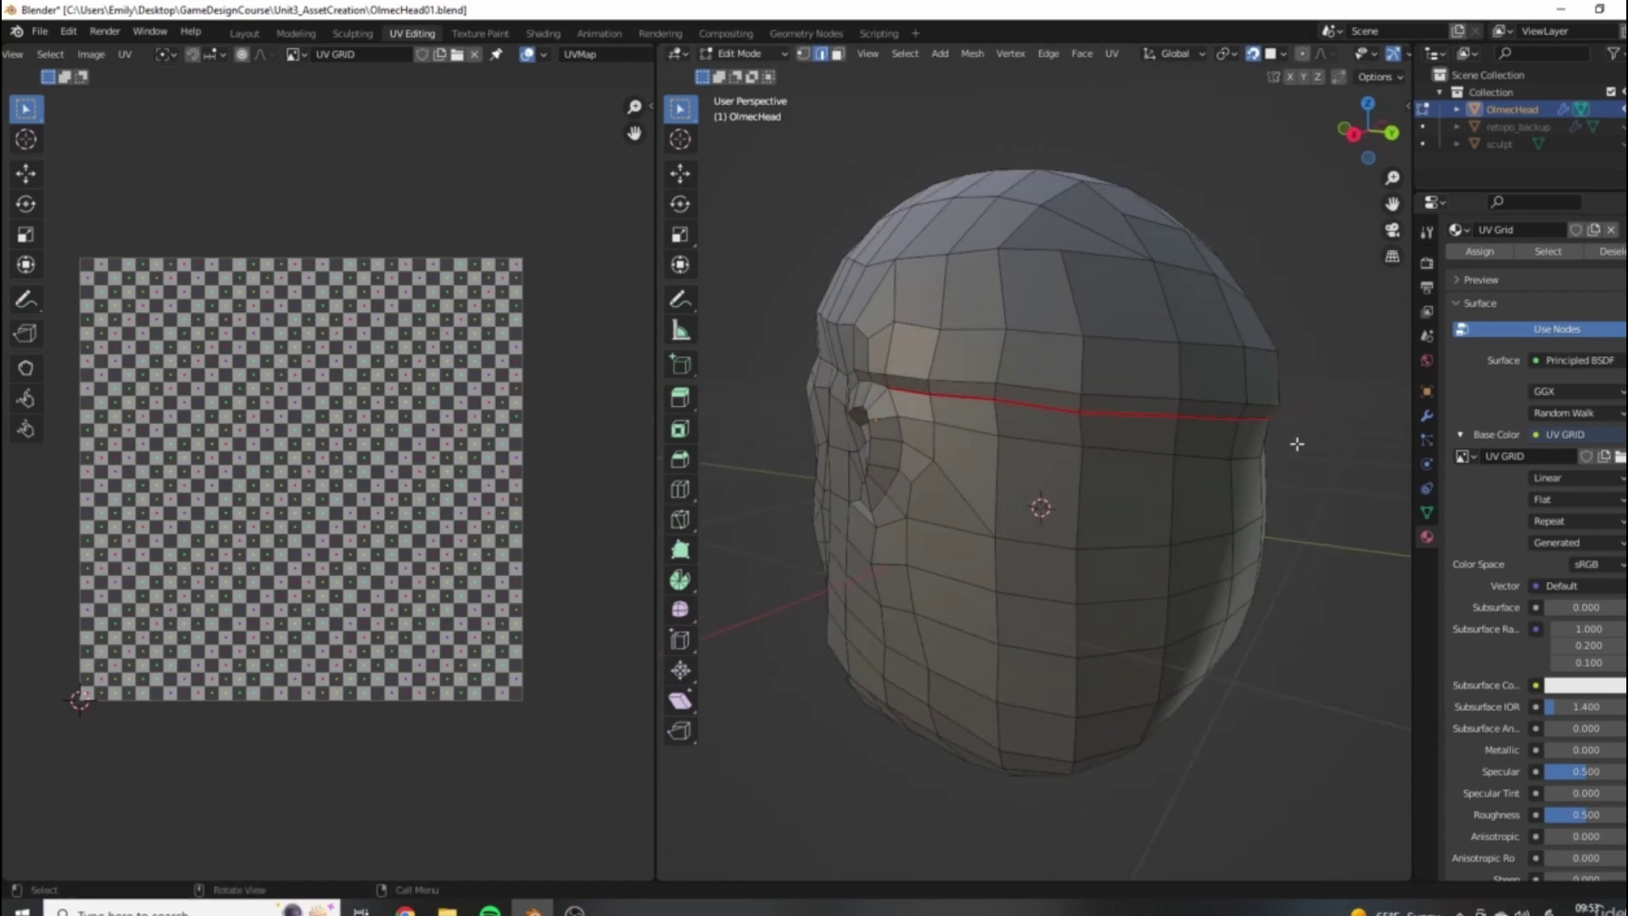
Select the entire head mesh and unwrap it using the headband seam.
scroll(1122, 373, up, 2)
middle_drag(1284, 430, 994, 516)
scroll(1153, 481, down, 3)
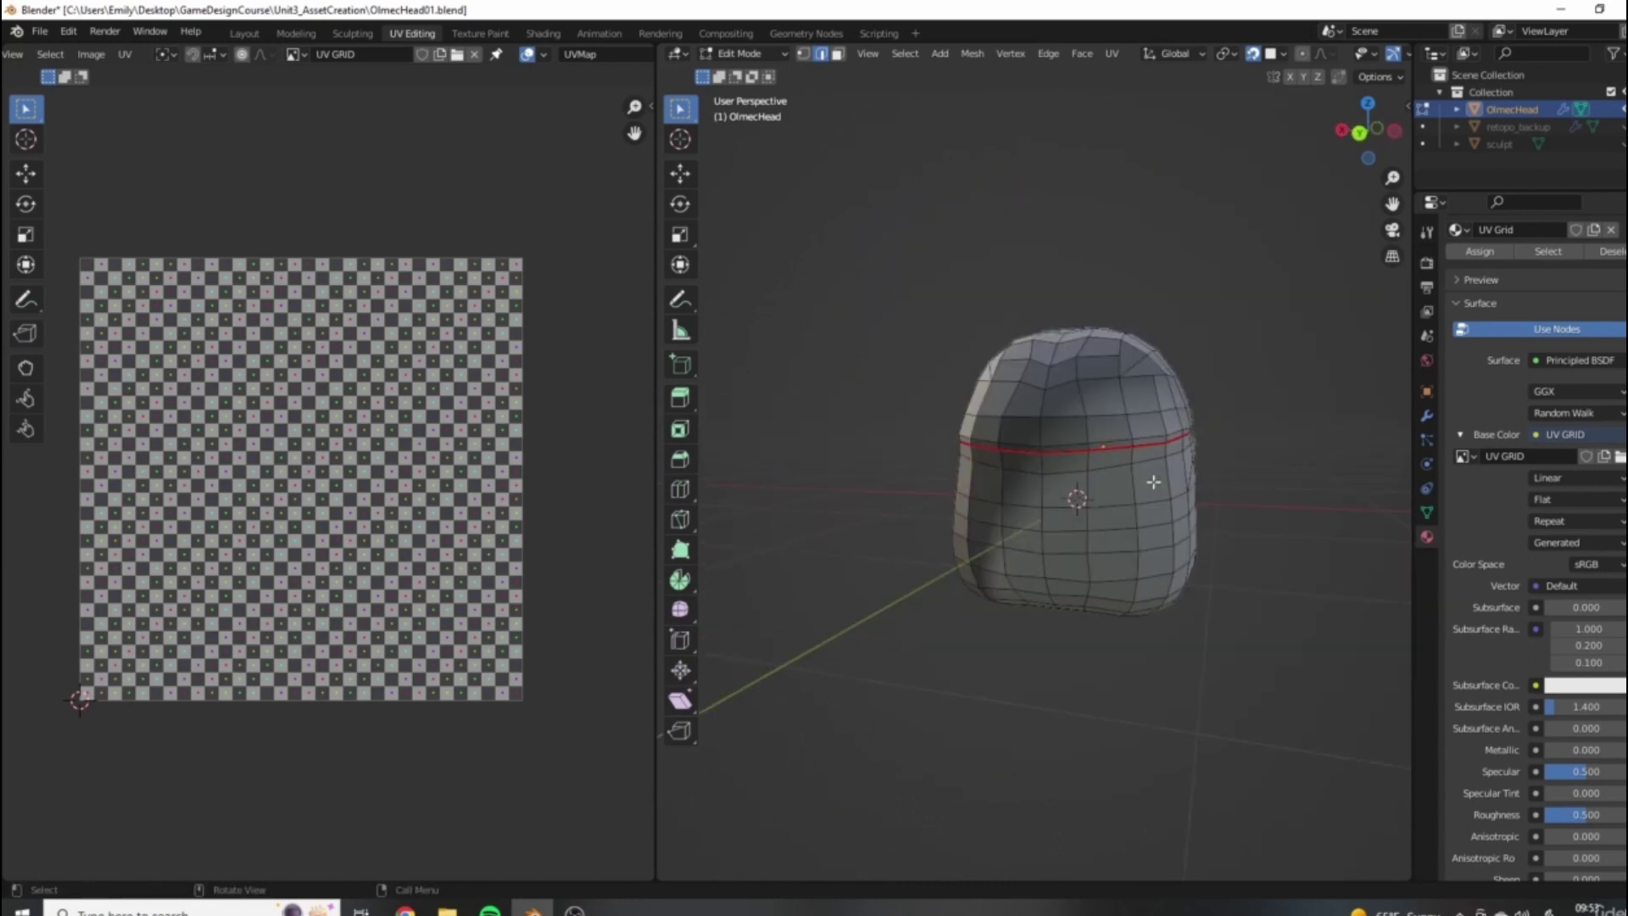
middle_drag(1153, 481, 1238, 446)
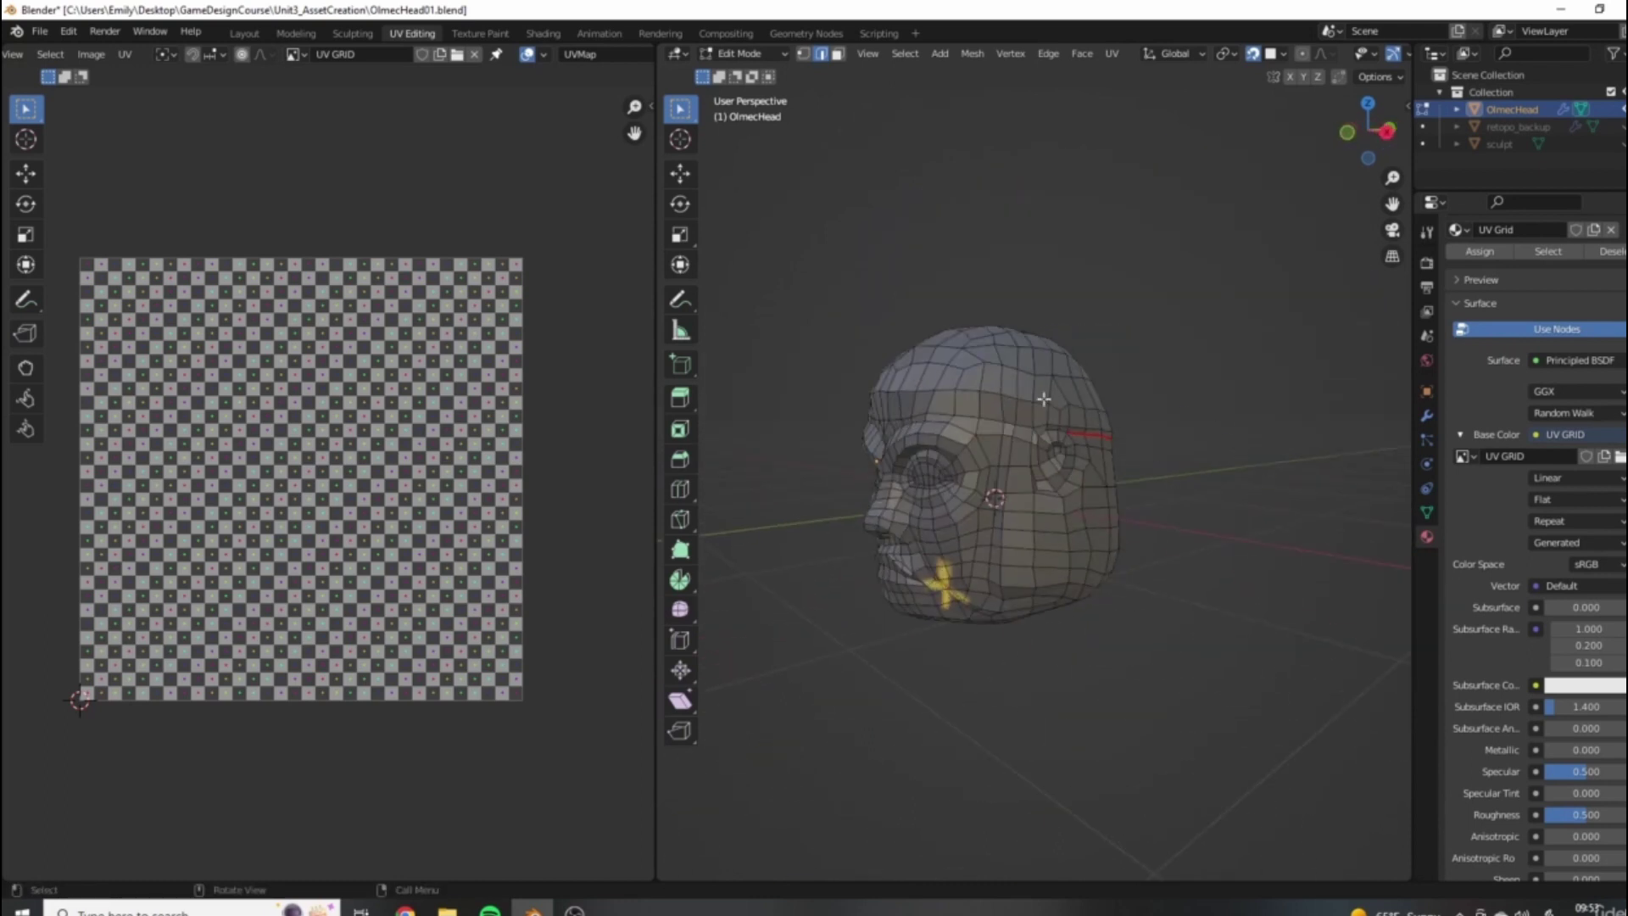
middle_drag(1045, 398, 1144, 443)
middle_drag(1115, 587, 1187, 475)
key(a)
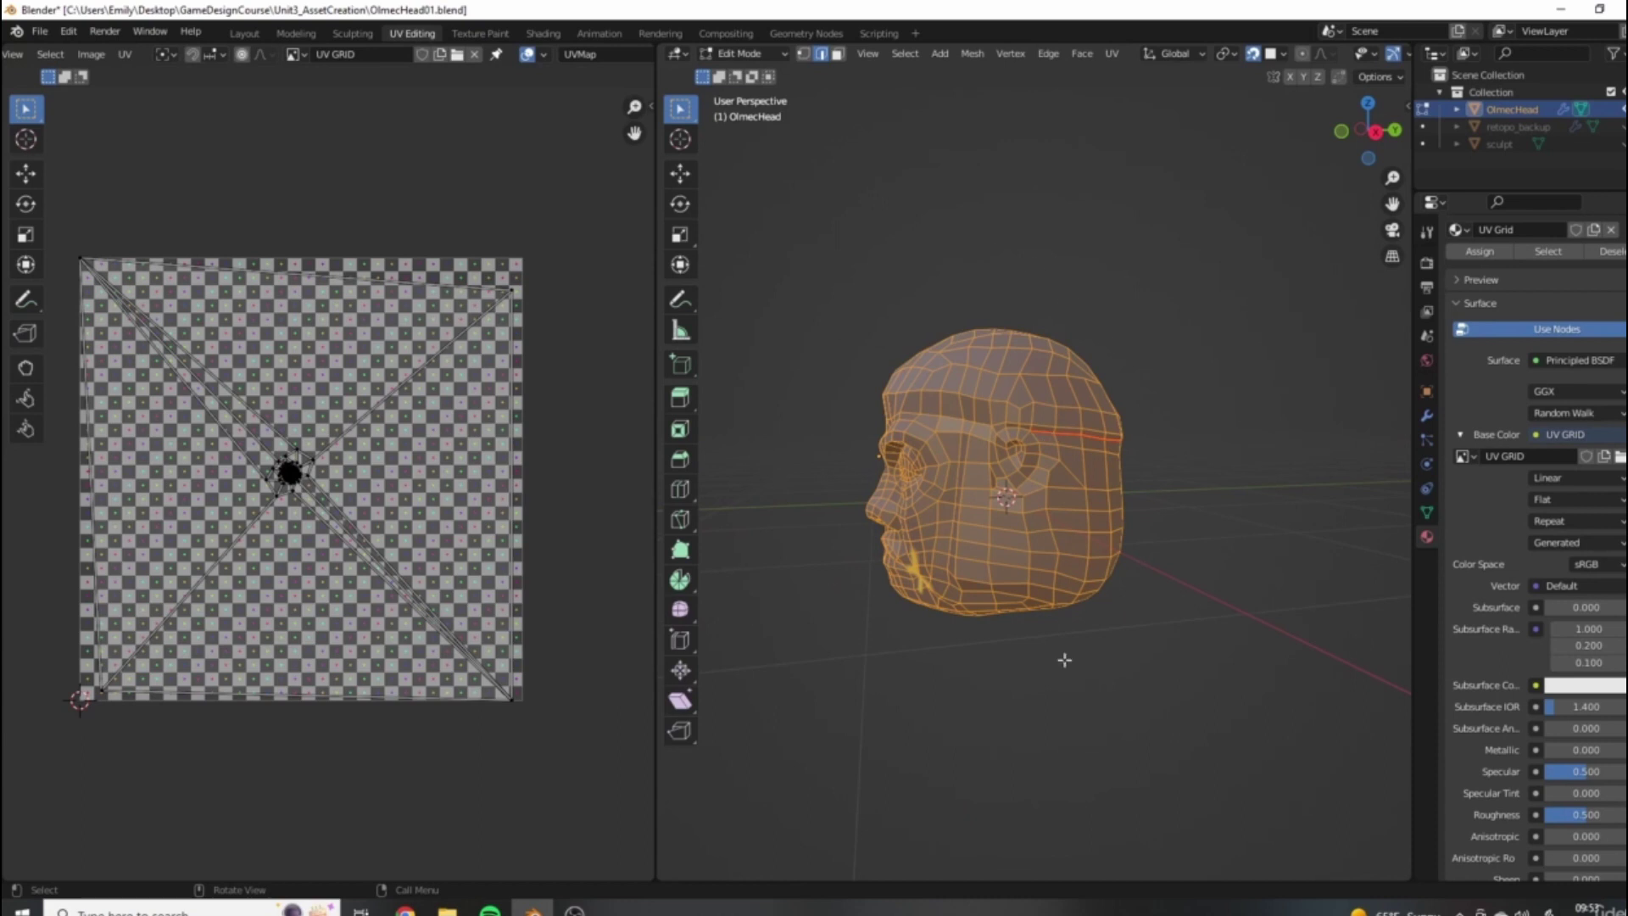
middle_drag(973, 650, 1172, 476)
key(u)
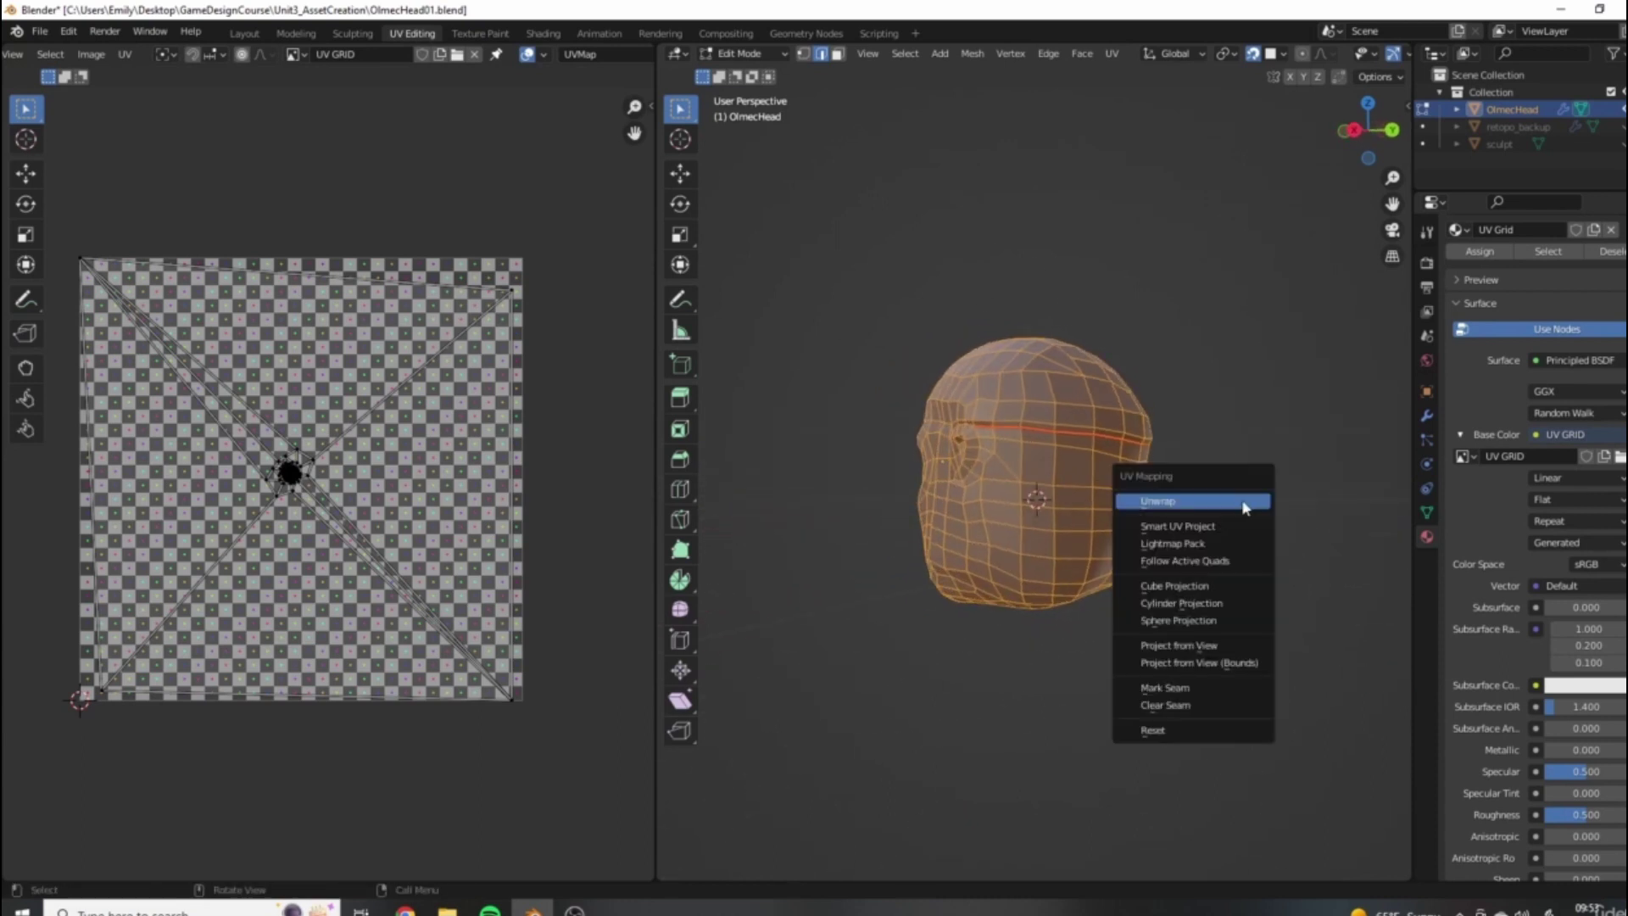
click(1158, 502)
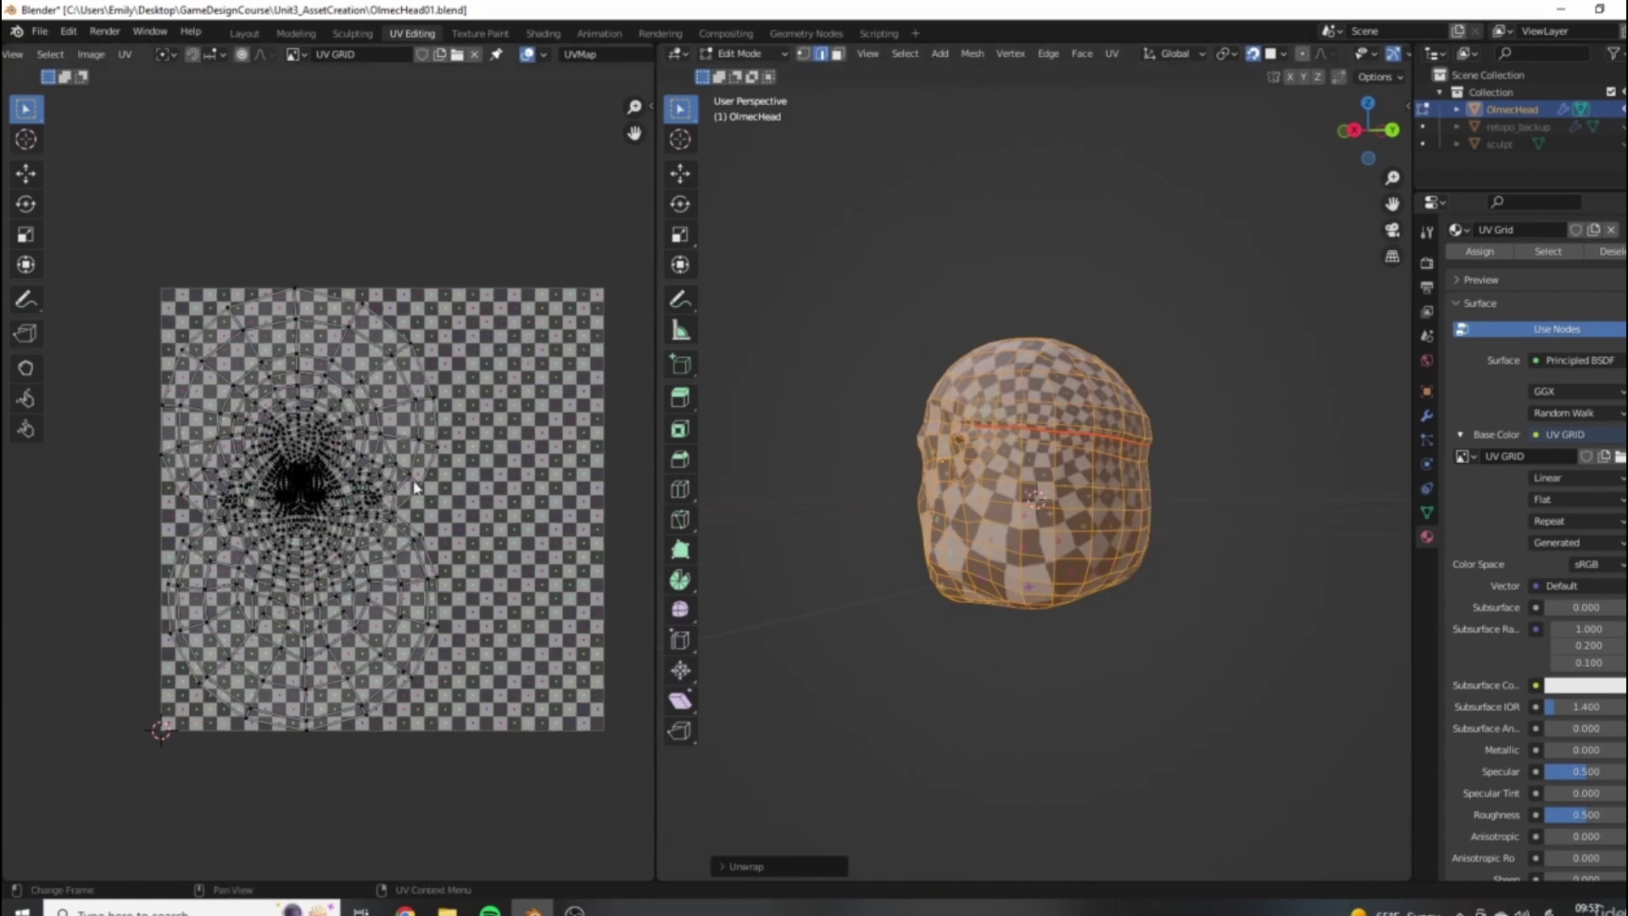
Deselect the mesh and examine how the grid texture maps onto the face, the side and the back.
middle_drag(1009, 474, 1082, 472)
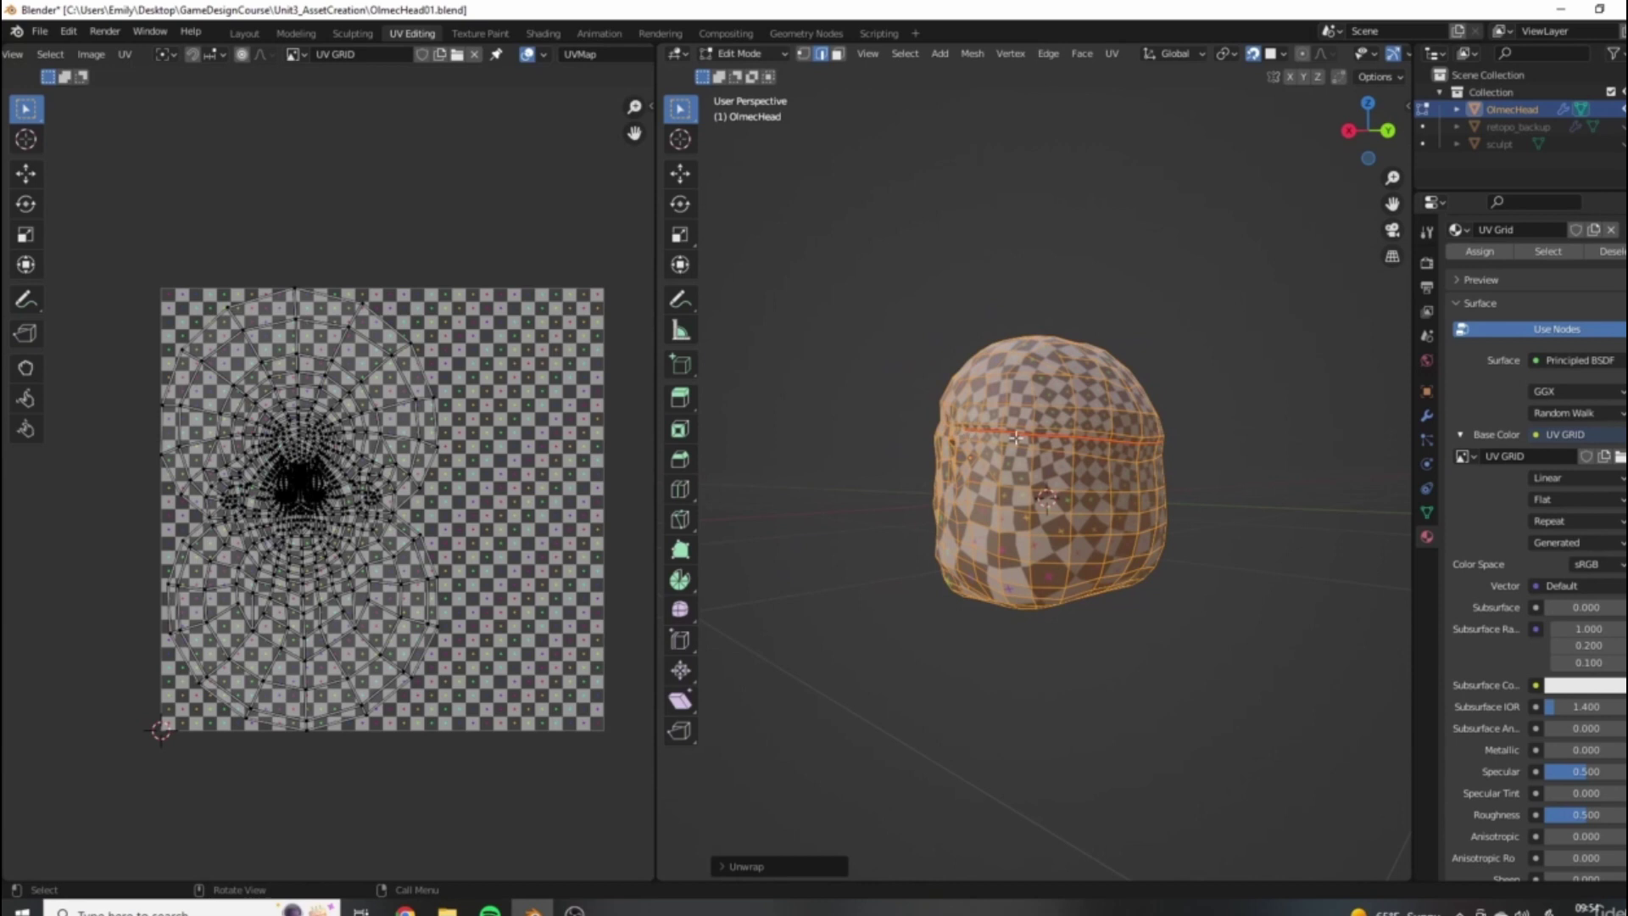
middle_drag(1199, 445, 1030, 419)
click(1224, 348)
middle_drag(1224, 348, 945, 529)
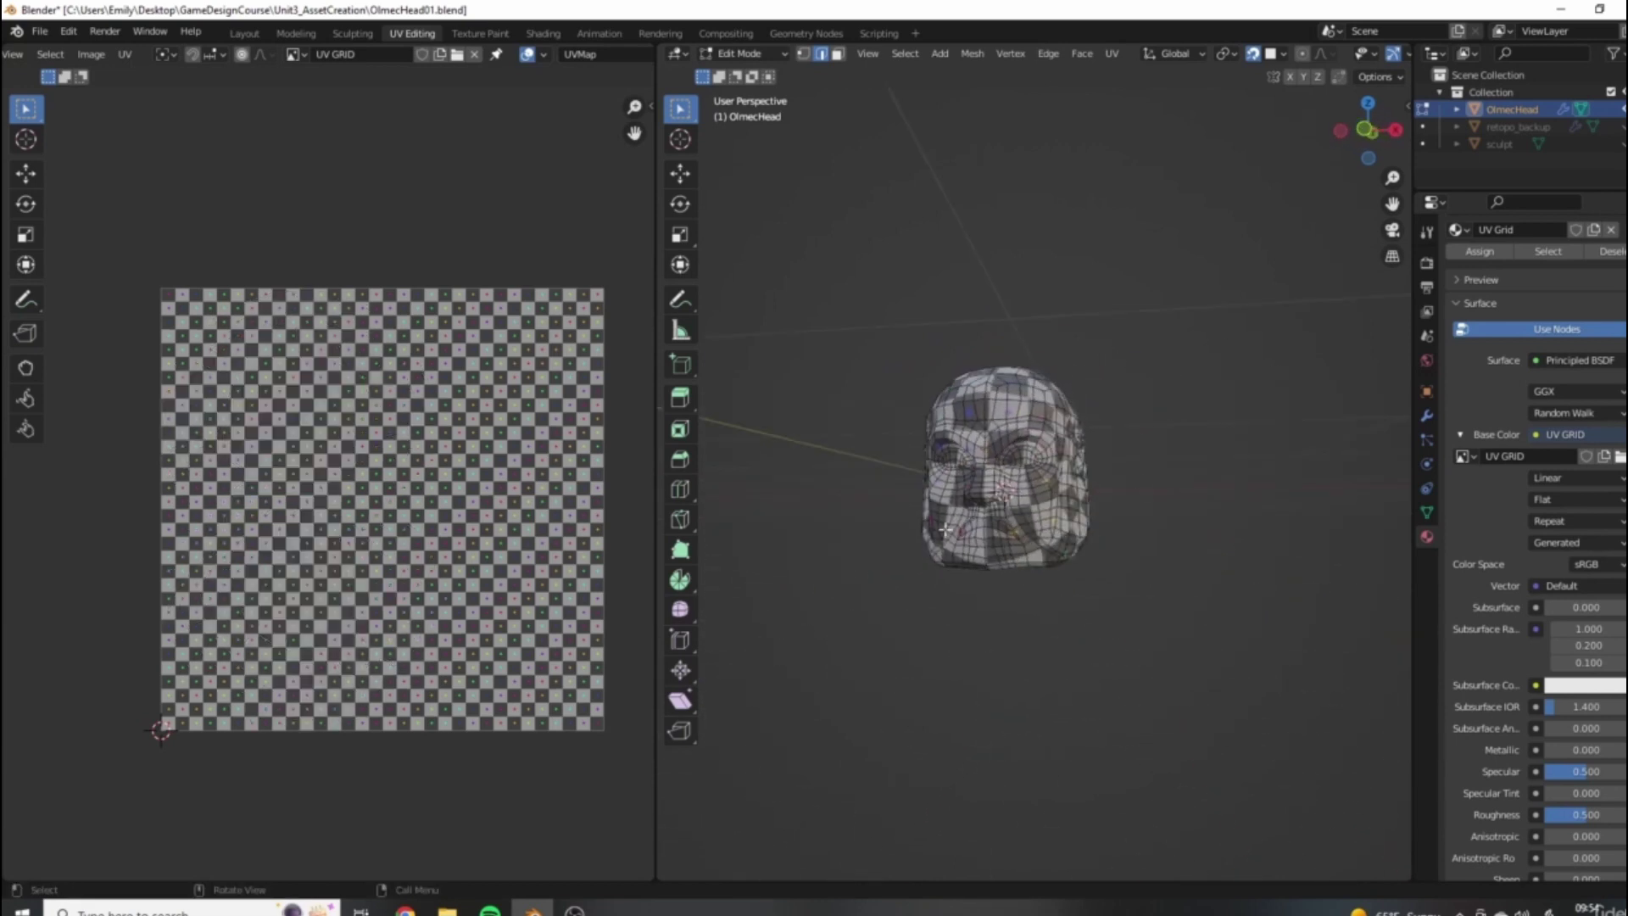
scroll(981, 442, up, 3)
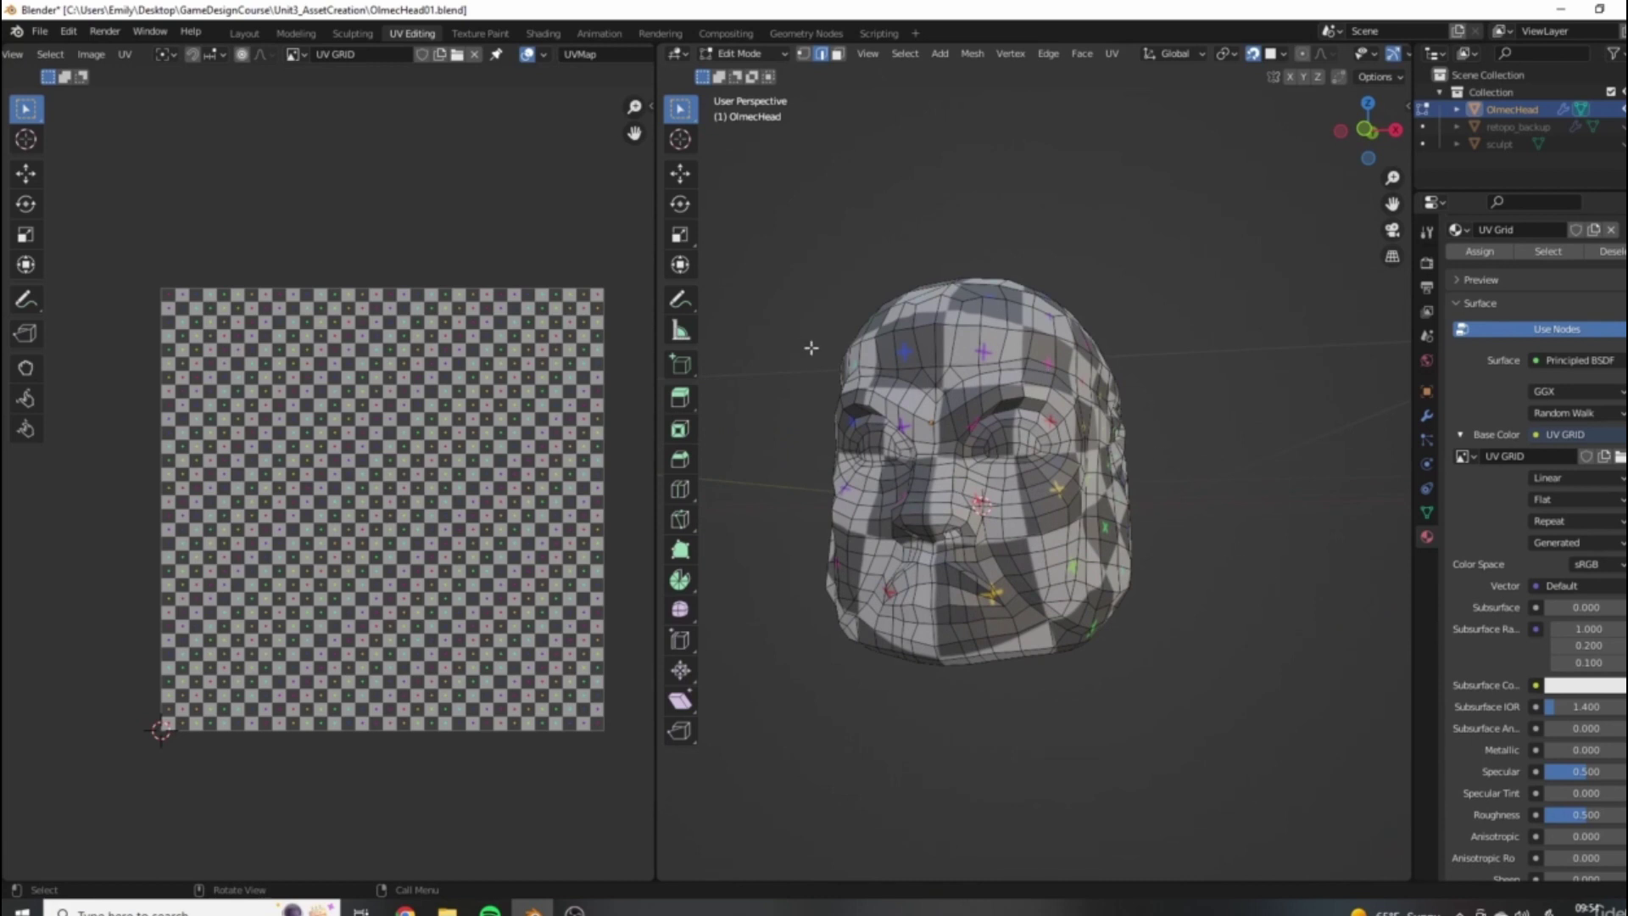
middle_drag(1230, 394, 1162, 476)
scroll(1162, 475, down, 3)
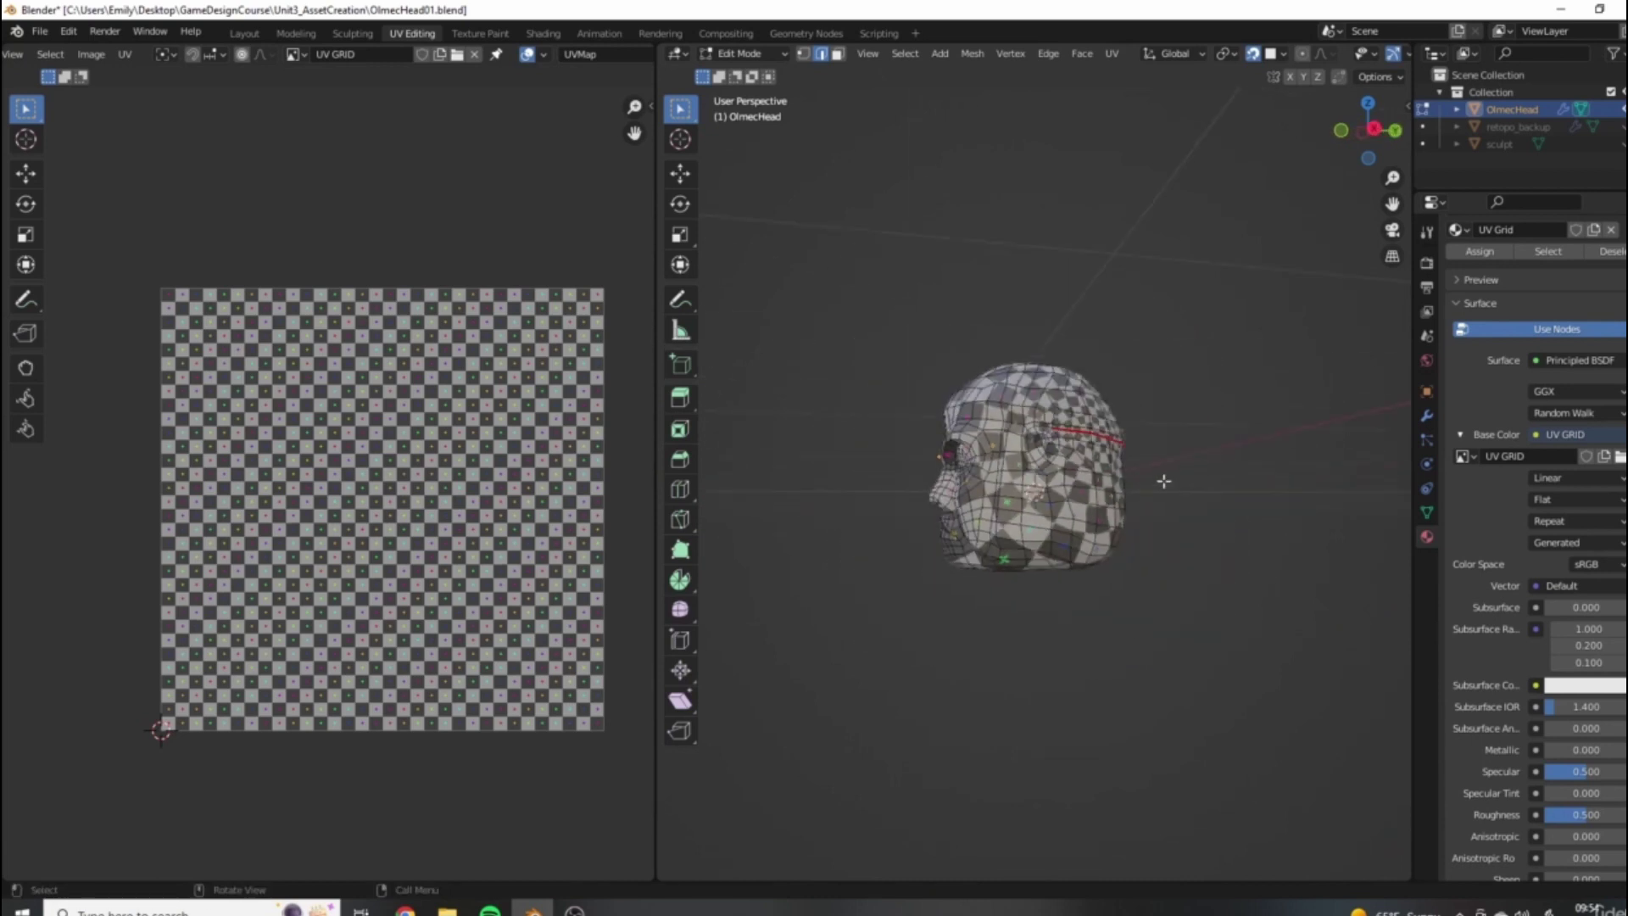
shift+middle_drag(1045, 479, 1124, 459)
scroll(997, 409, up, 2)
shift+middle_drag(1187, 408, 1115, 429)
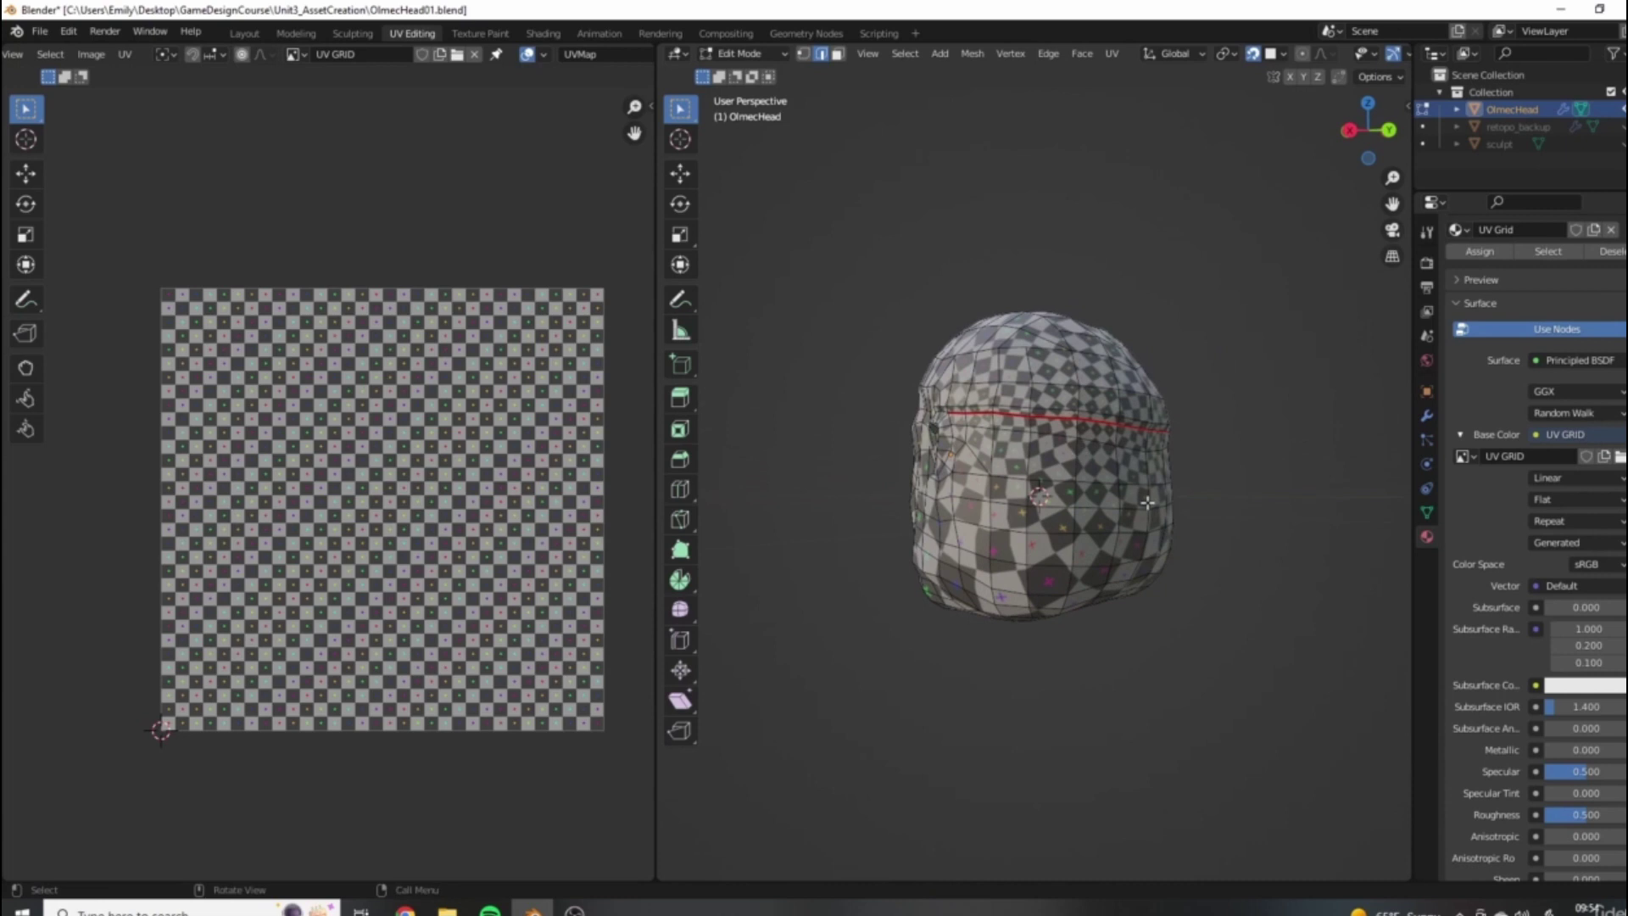
Compare the grid texture's square sizes above and below the headband seam from the back and the sides.
scroll(1115, 429, up, 2)
scroll(1063, 503, down, 3)
middle_drag(1063, 504, 1167, 410)
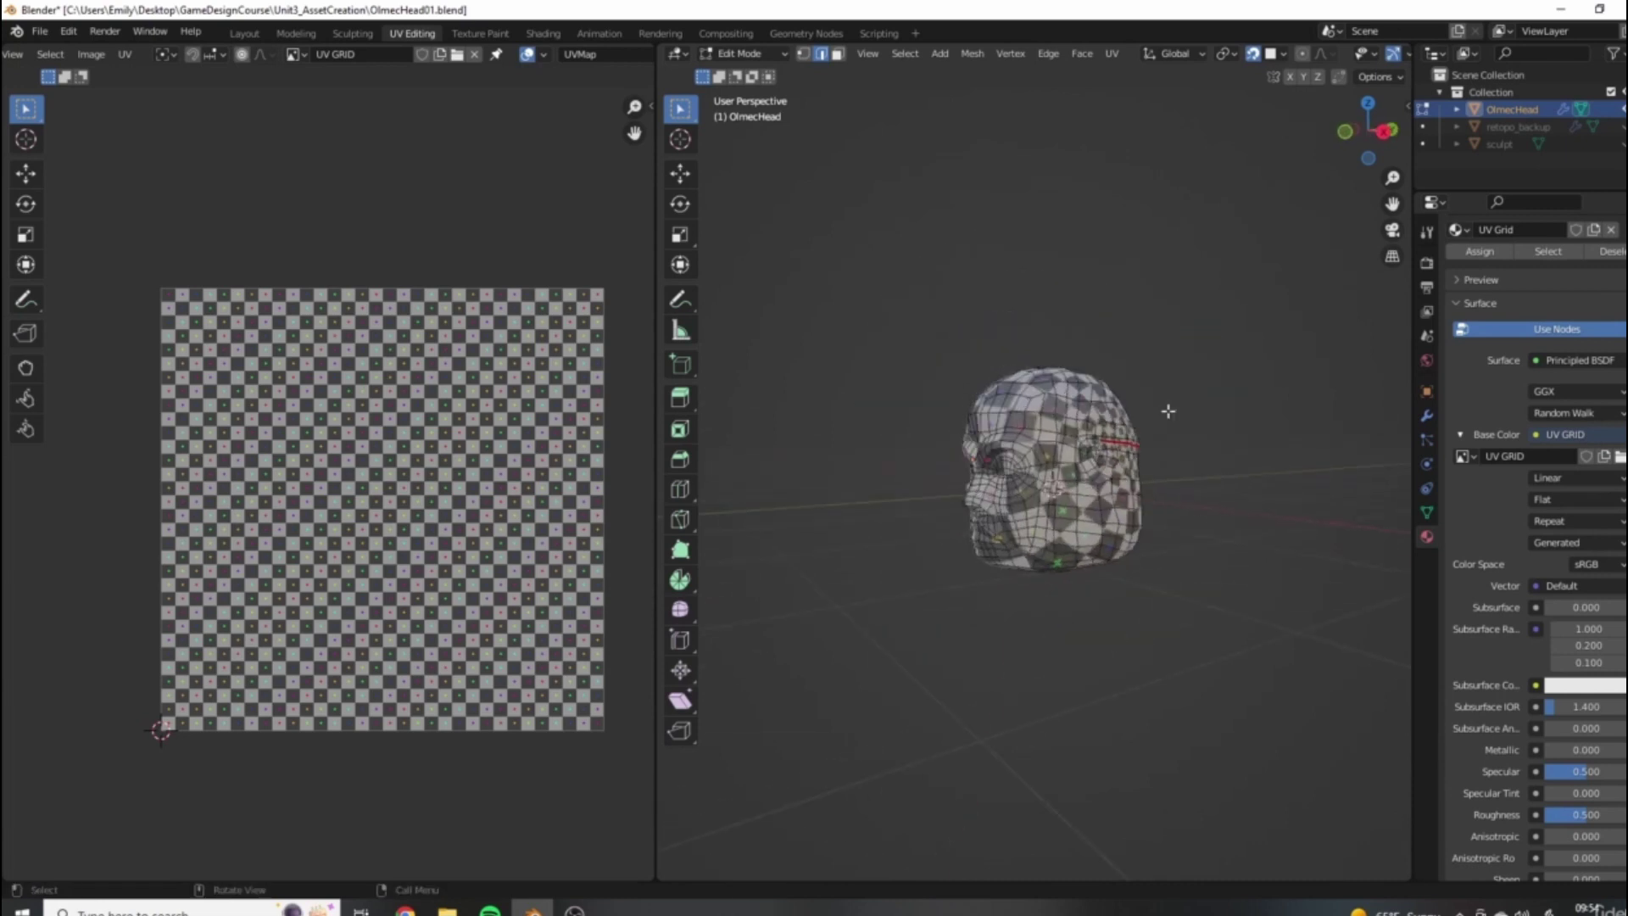
scroll(1170, 593, up, 4)
middle_drag(1218, 479, 1099, 481)
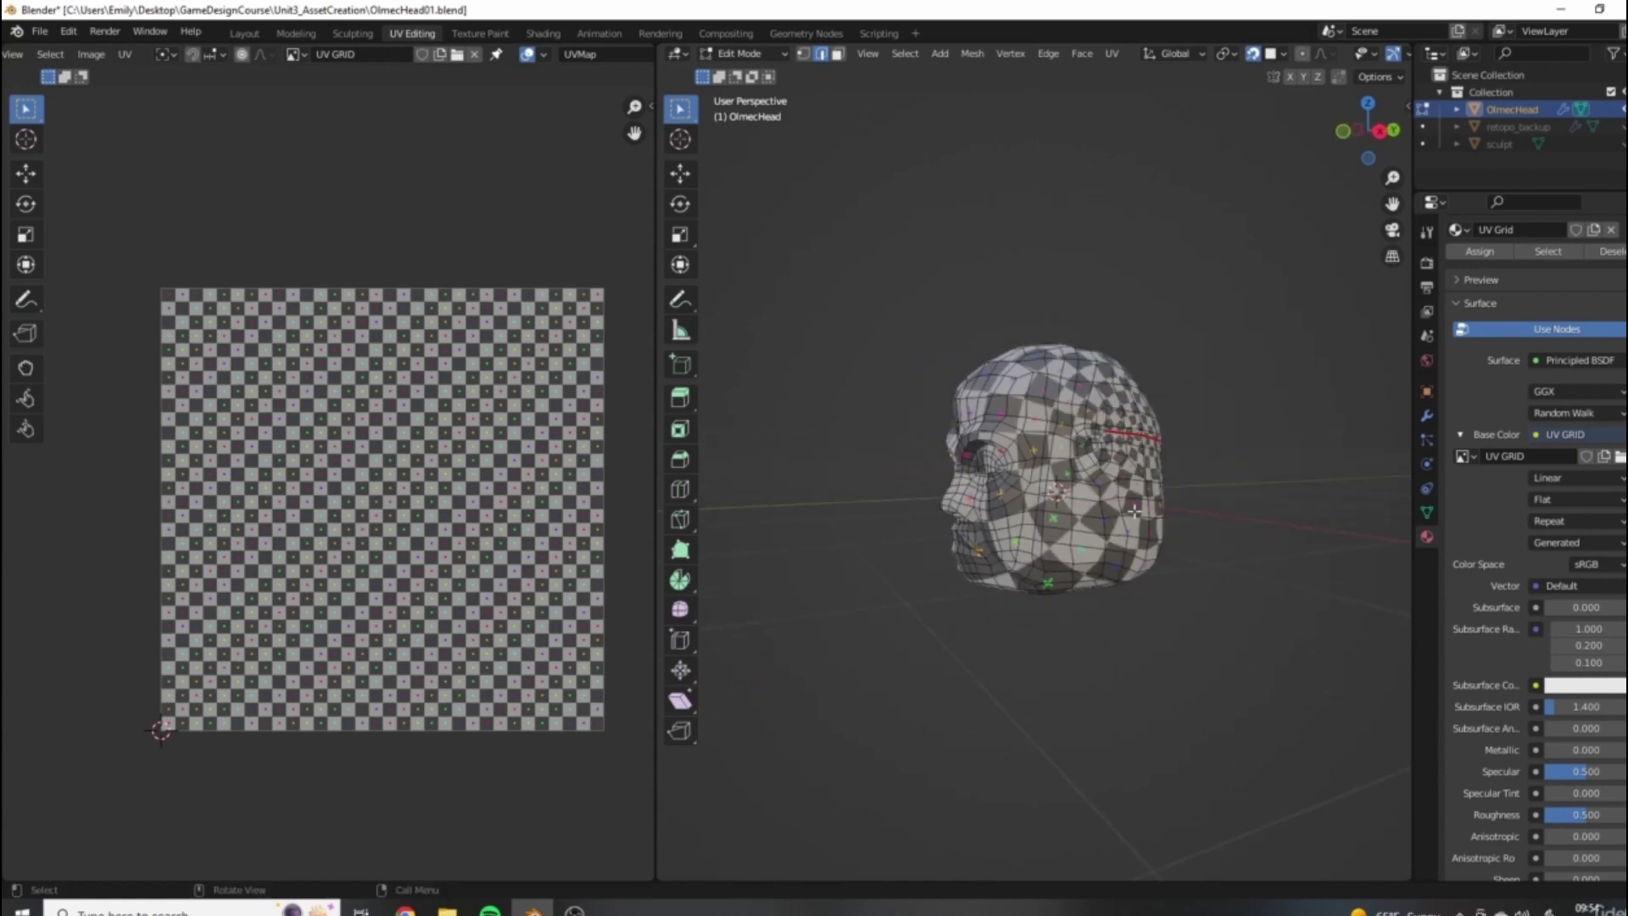
middle_drag(1031, 396, 1098, 421)
scroll(1104, 423, up, 2)
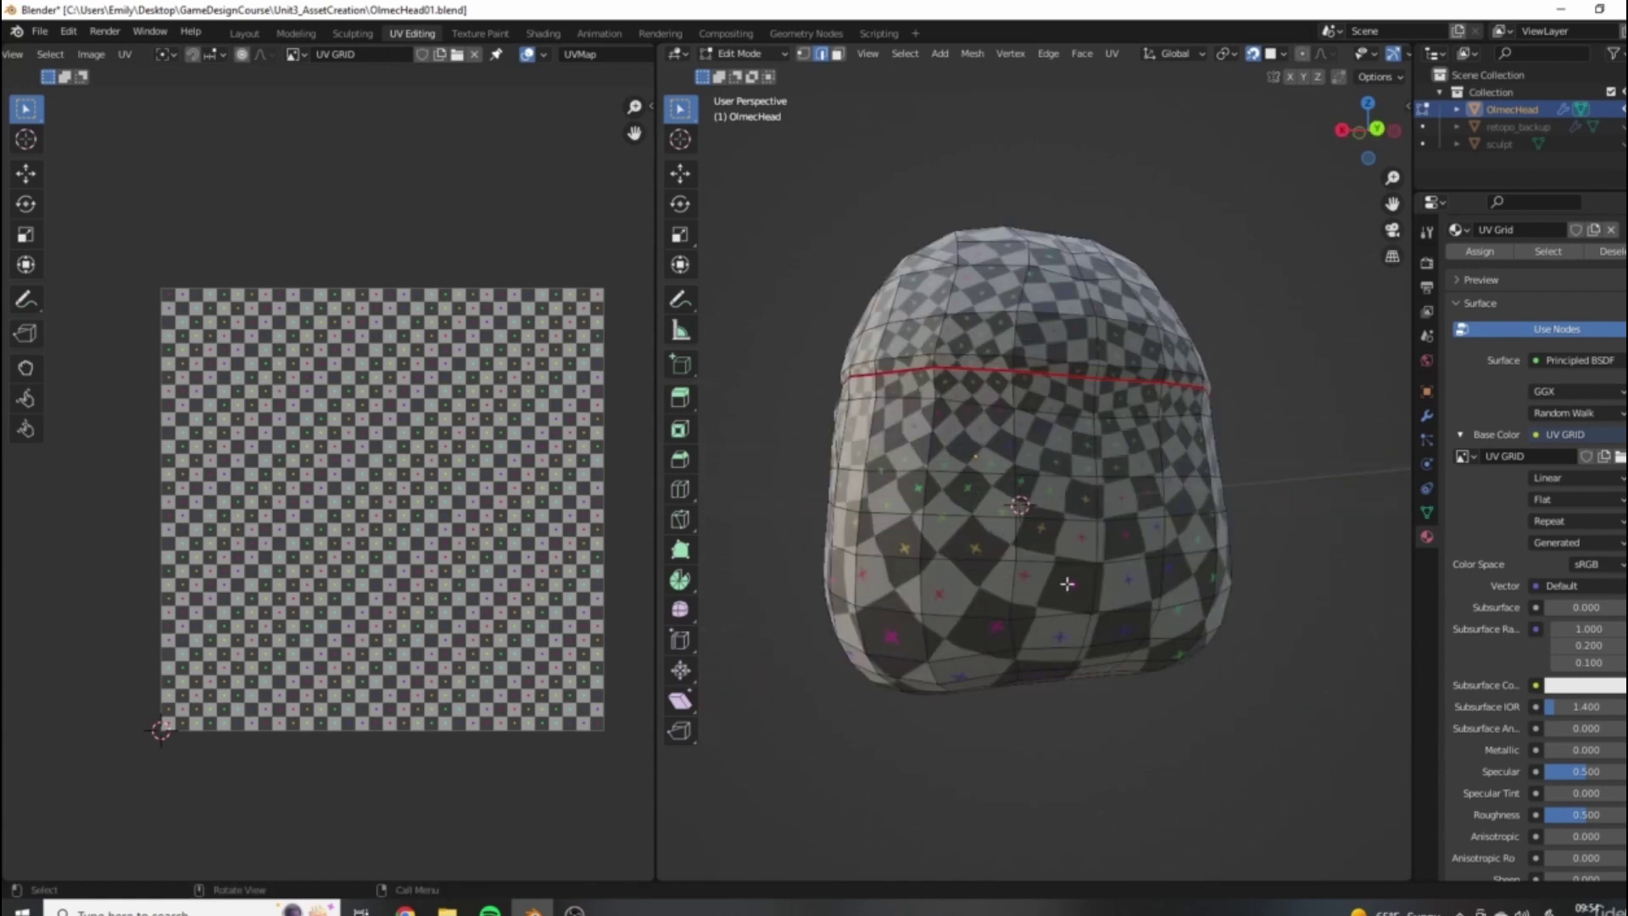
scroll(818, 568, down, 4)
middle_drag(817, 567, 1155, 523)
scroll(1089, 542, up, 2)
middle_drag(1030, 475, 909, 602)
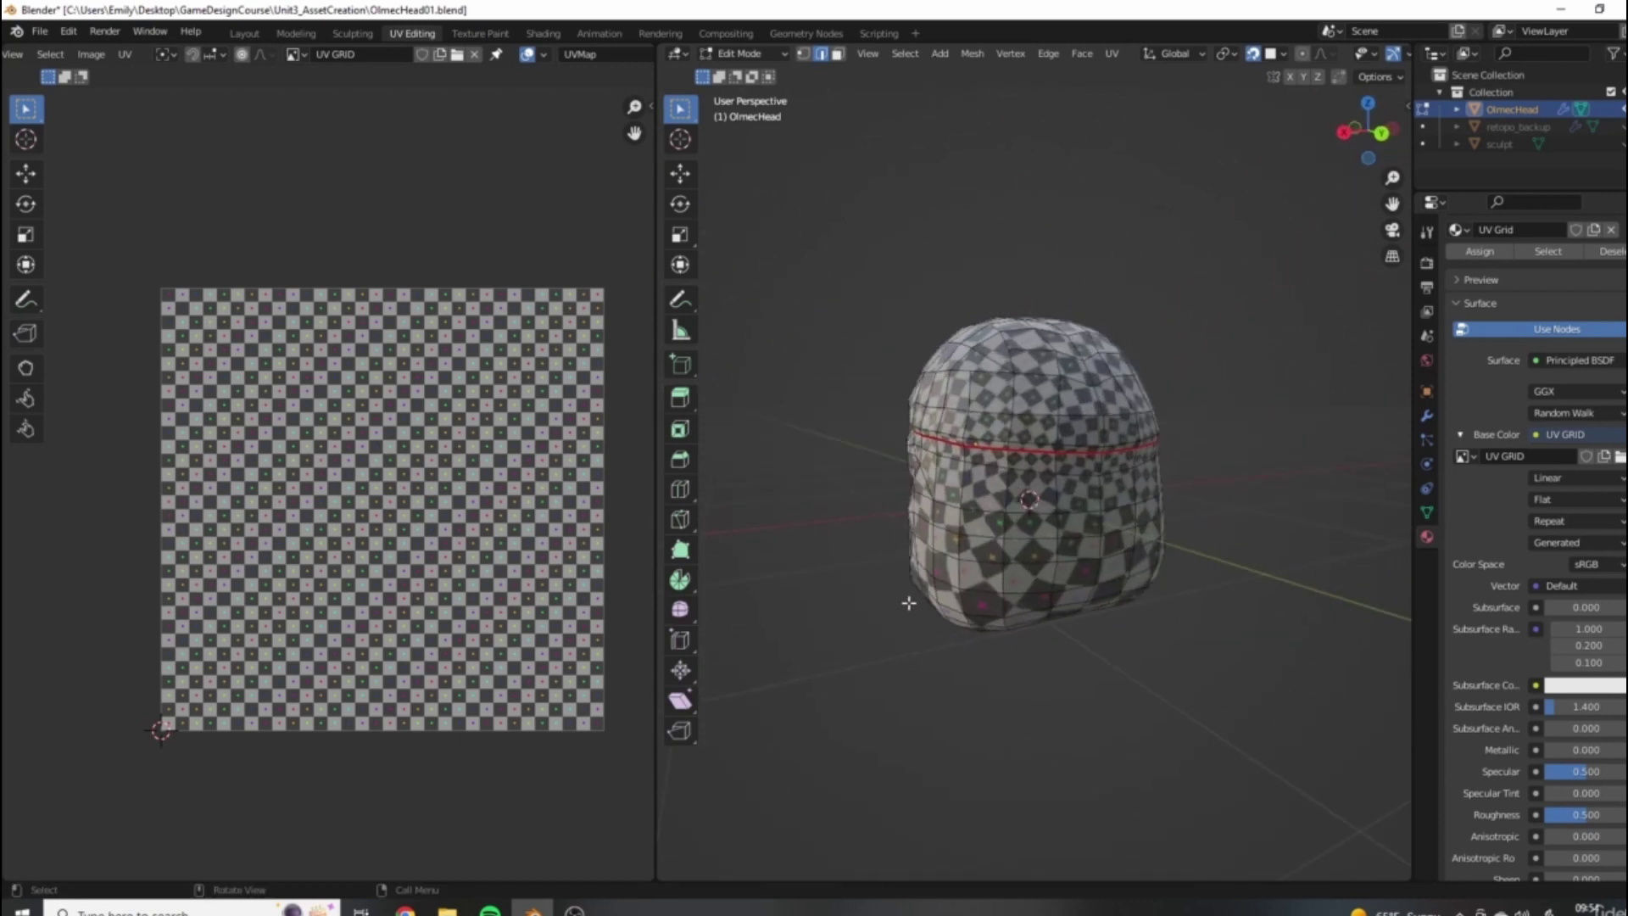
scroll(1092, 455, down, 2)
middle_drag(1092, 454, 1102, 433)
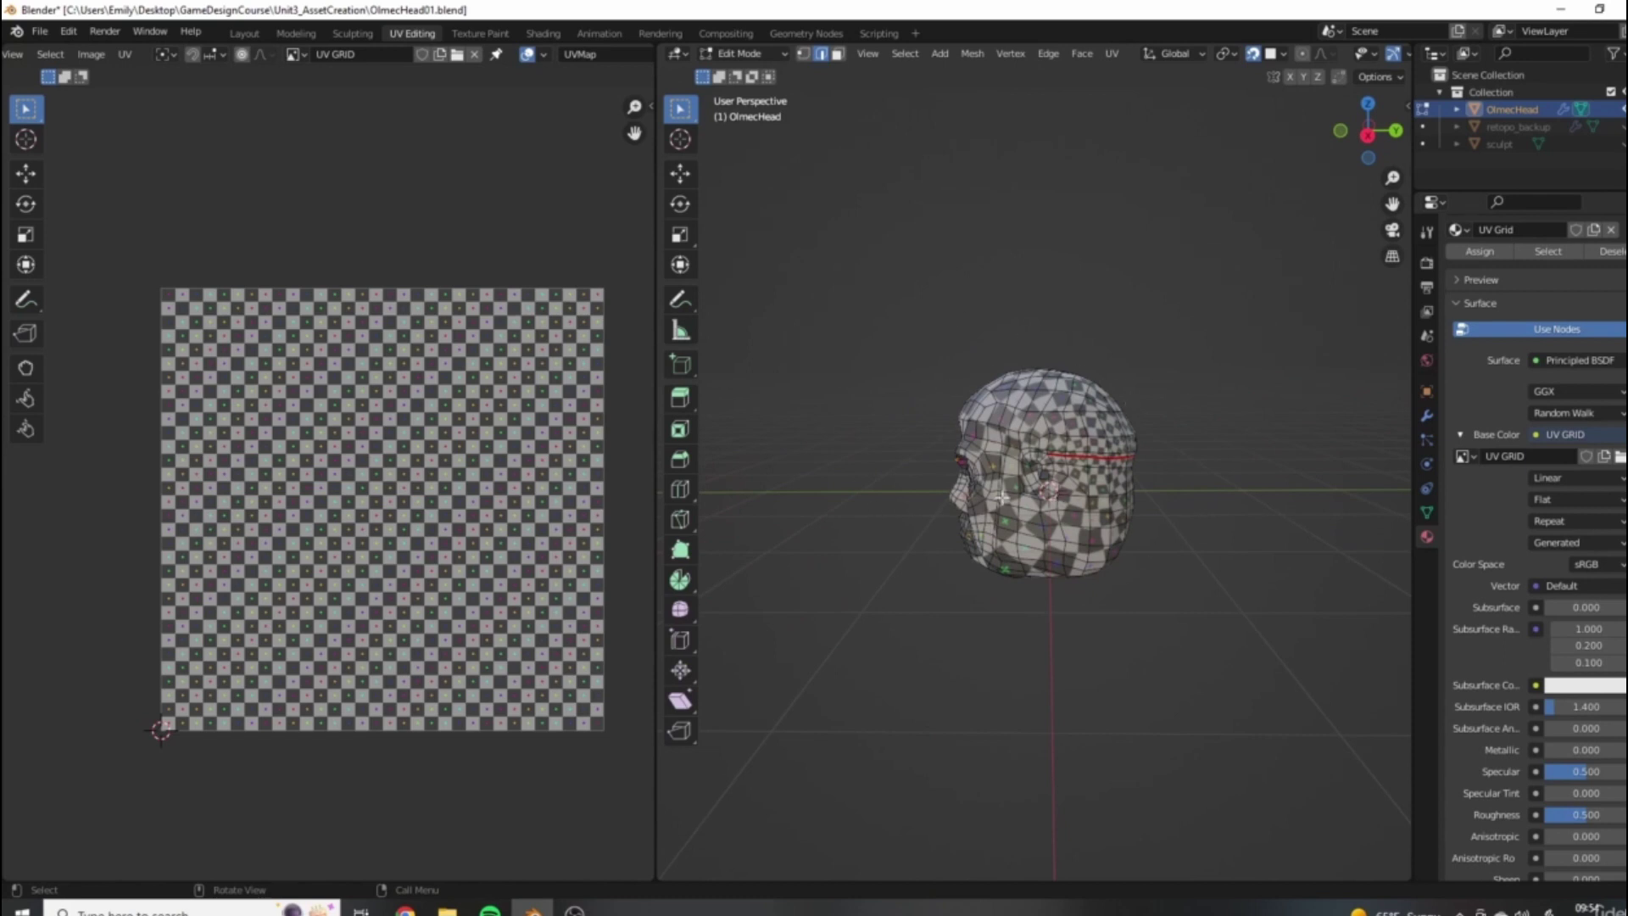
Mark a vertical seam down the back of the head from the headband seam to the base.
middle_drag(1126, 510, 1227, 509)
scroll(1071, 446, up, 2)
right_click(1221, 458)
click(1212, 440)
Select all of the mesh and unwrap it again with the new vertical back seam.
key(a)
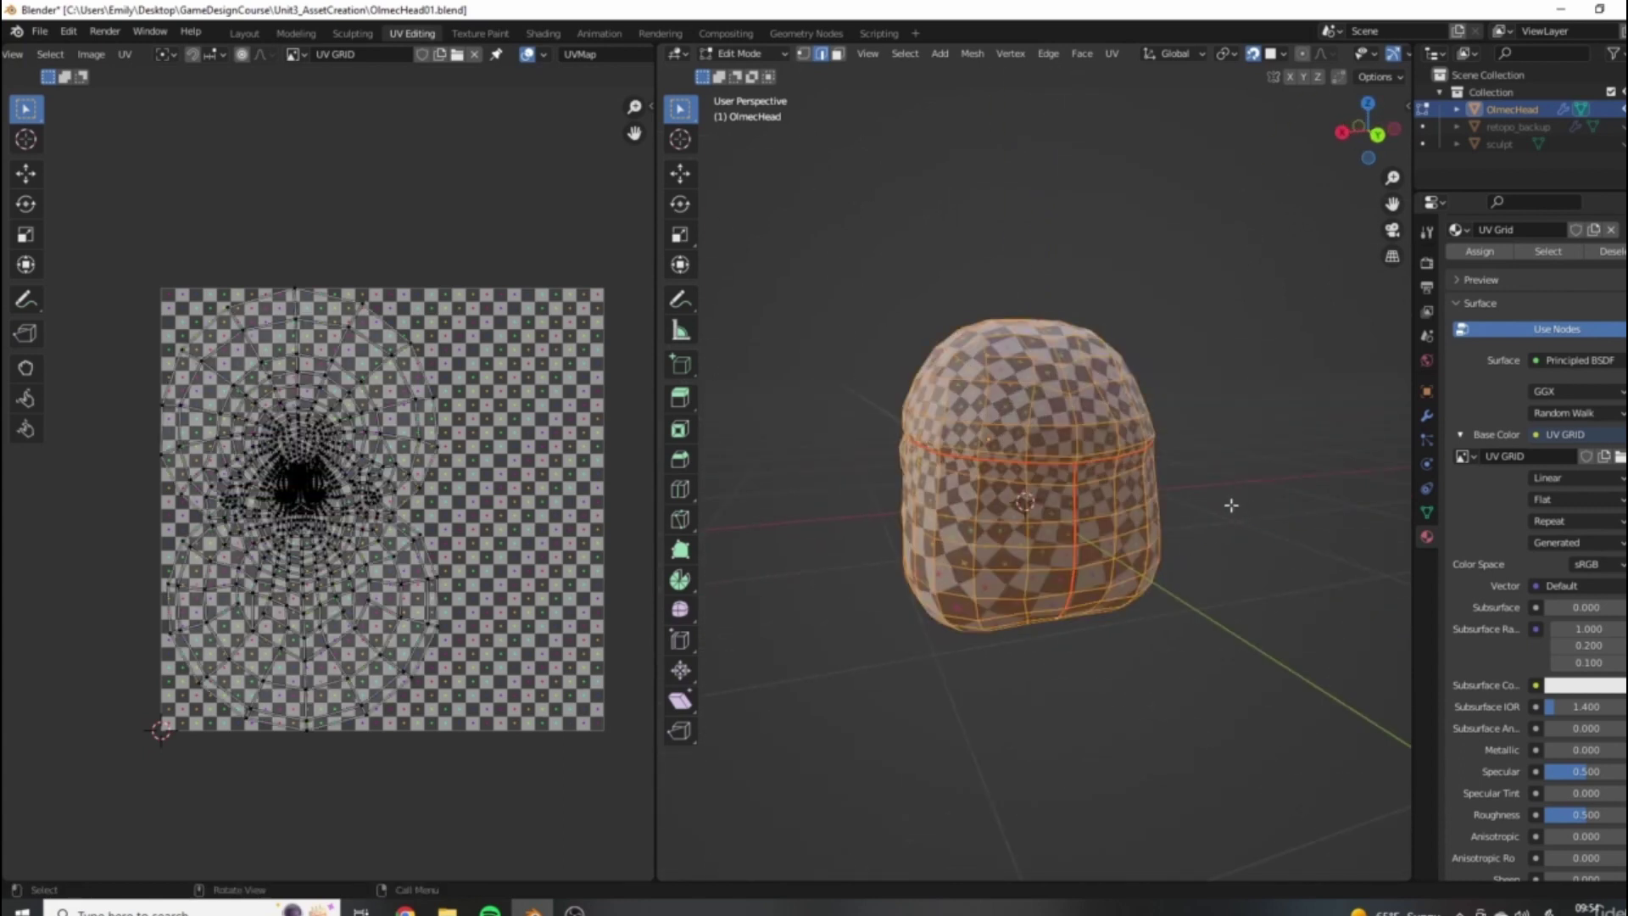
key(u)
click(1236, 508)
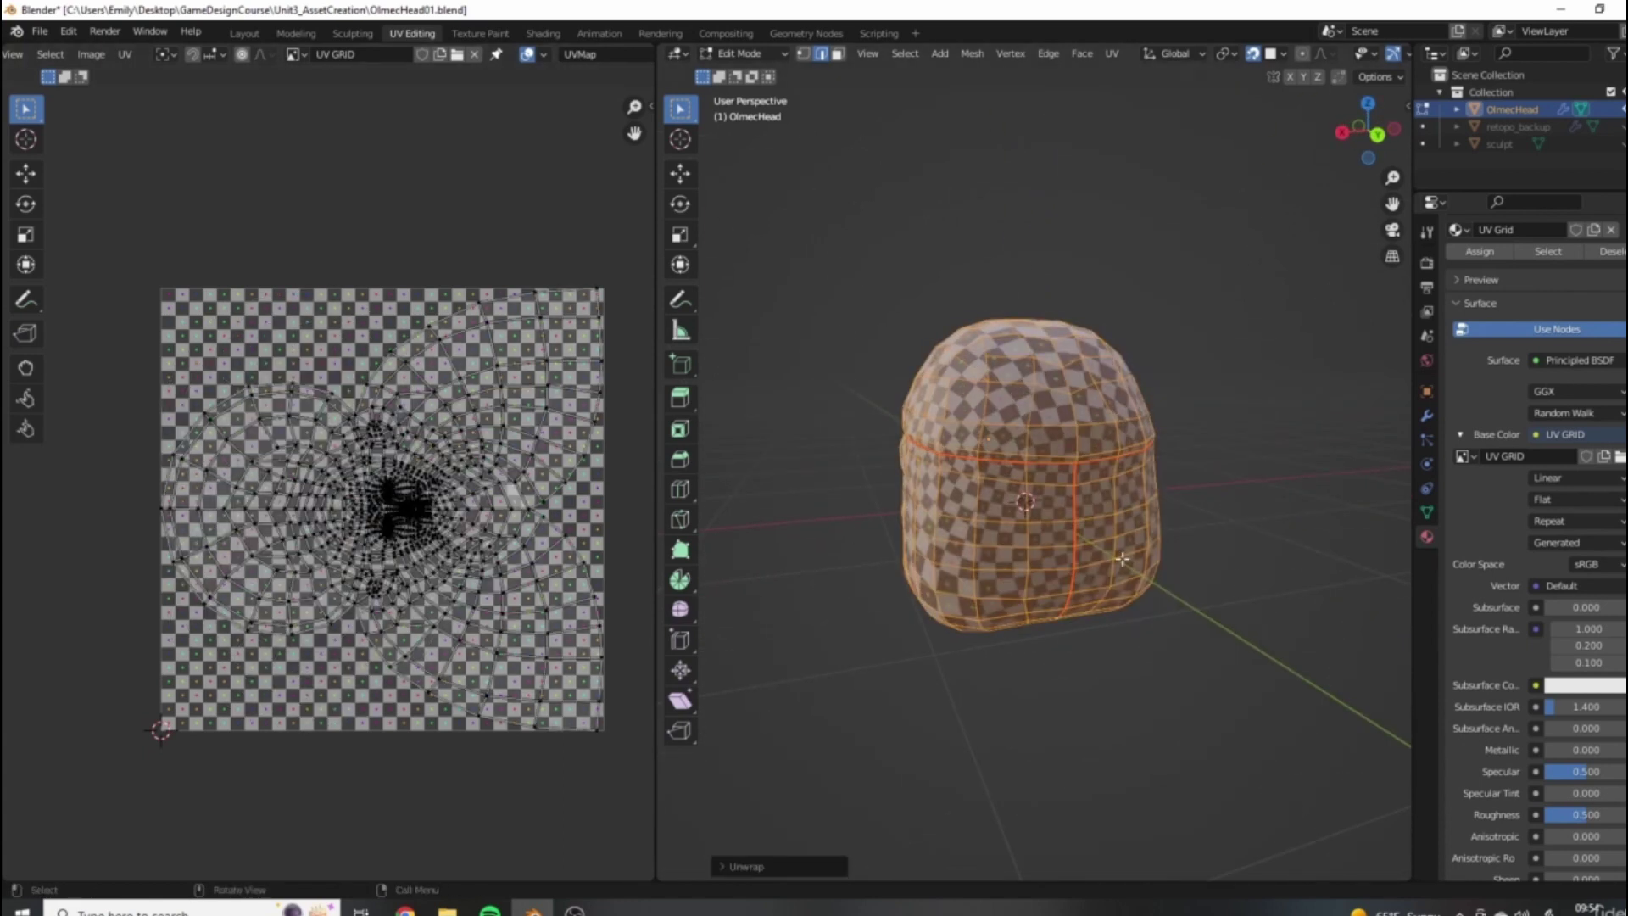
Clear the selection, select an edge path over the top of the head toward the back, and mark it as a seam.
key(alt+a)
middle_drag(1122, 558, 977, 538)
middle_drag(1006, 591, 1134, 602)
click(1050, 407)
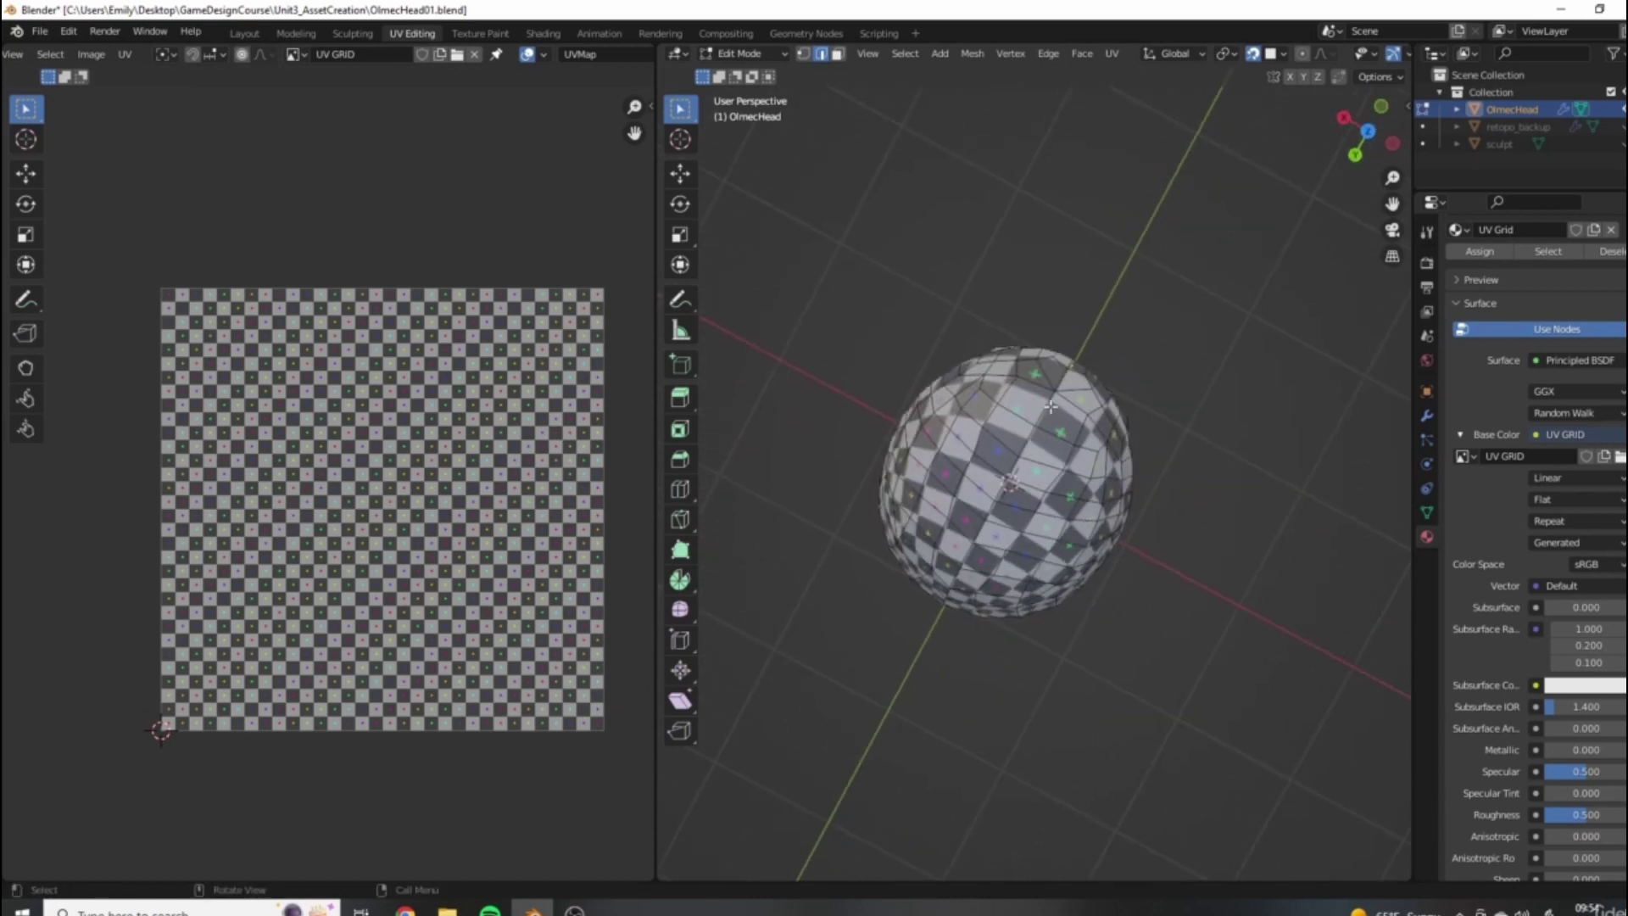
ctrl+click(946, 595)
middle_drag(1188, 483, 1065, 412)
right_click(1065, 413)
click(1066, 413)
Unwrap the whole head again with the seam over the top included, and deselect everything.
key(a)
middle_drag(1235, 465, 958, 475)
key(u)
click(1164, 455)
scroll(1017, 432, down, 2)
key(alt+a)
Select the edge path along the front of the head's lower rim, beneath the chin, and mark it as a seam.
middle_drag(915, 593, 1030, 507)
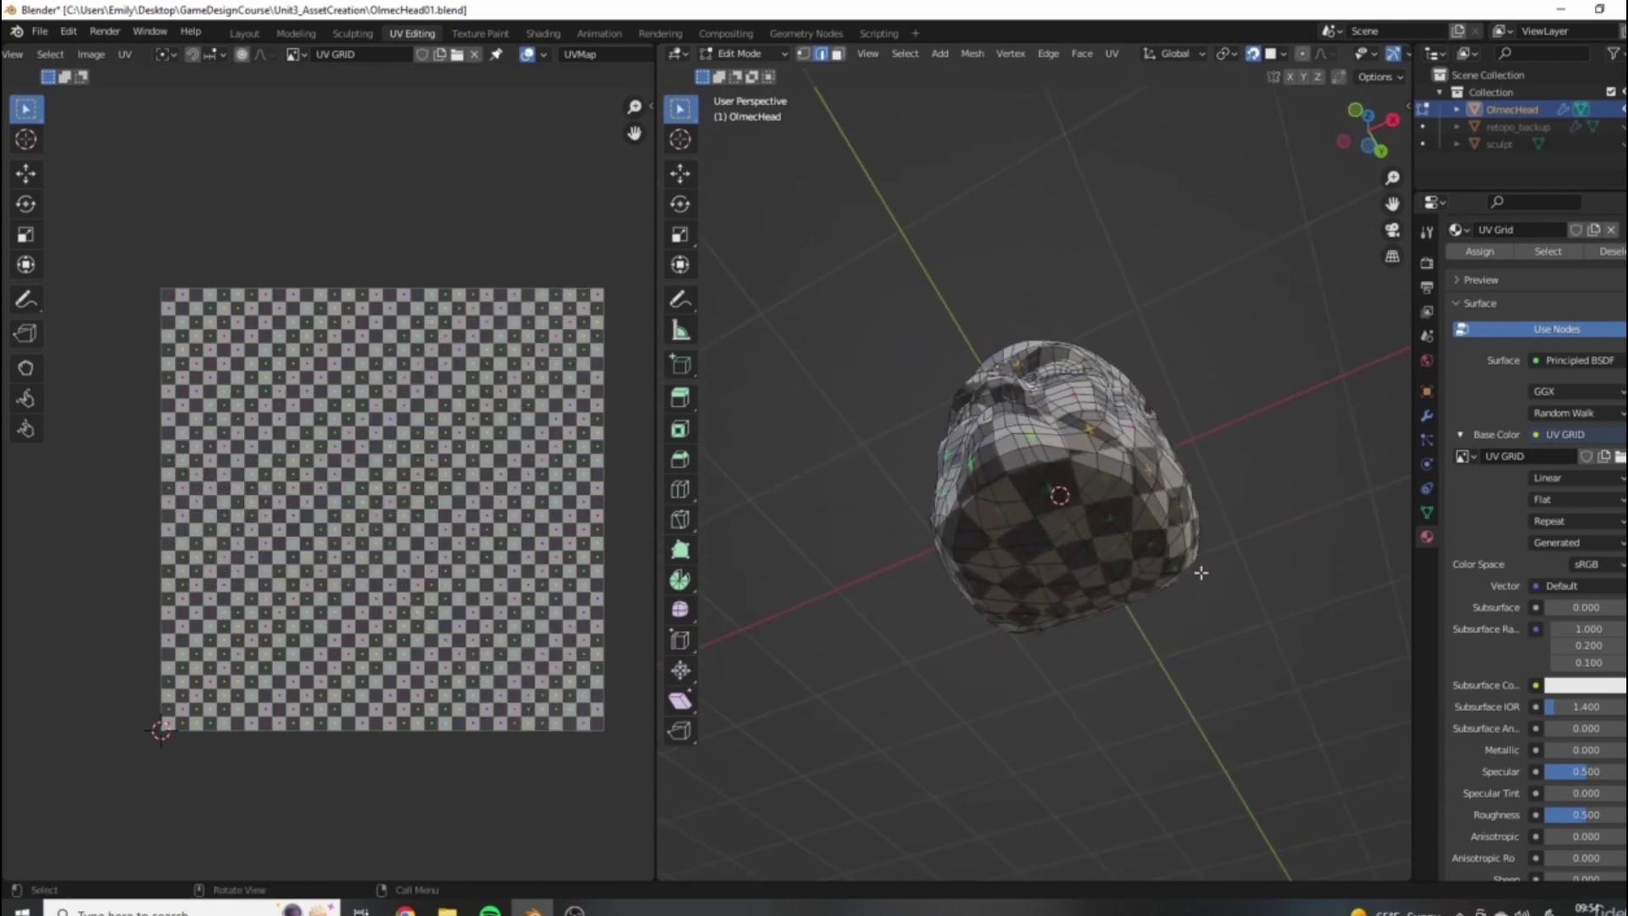
middle_drag(908, 609, 1054, 484)
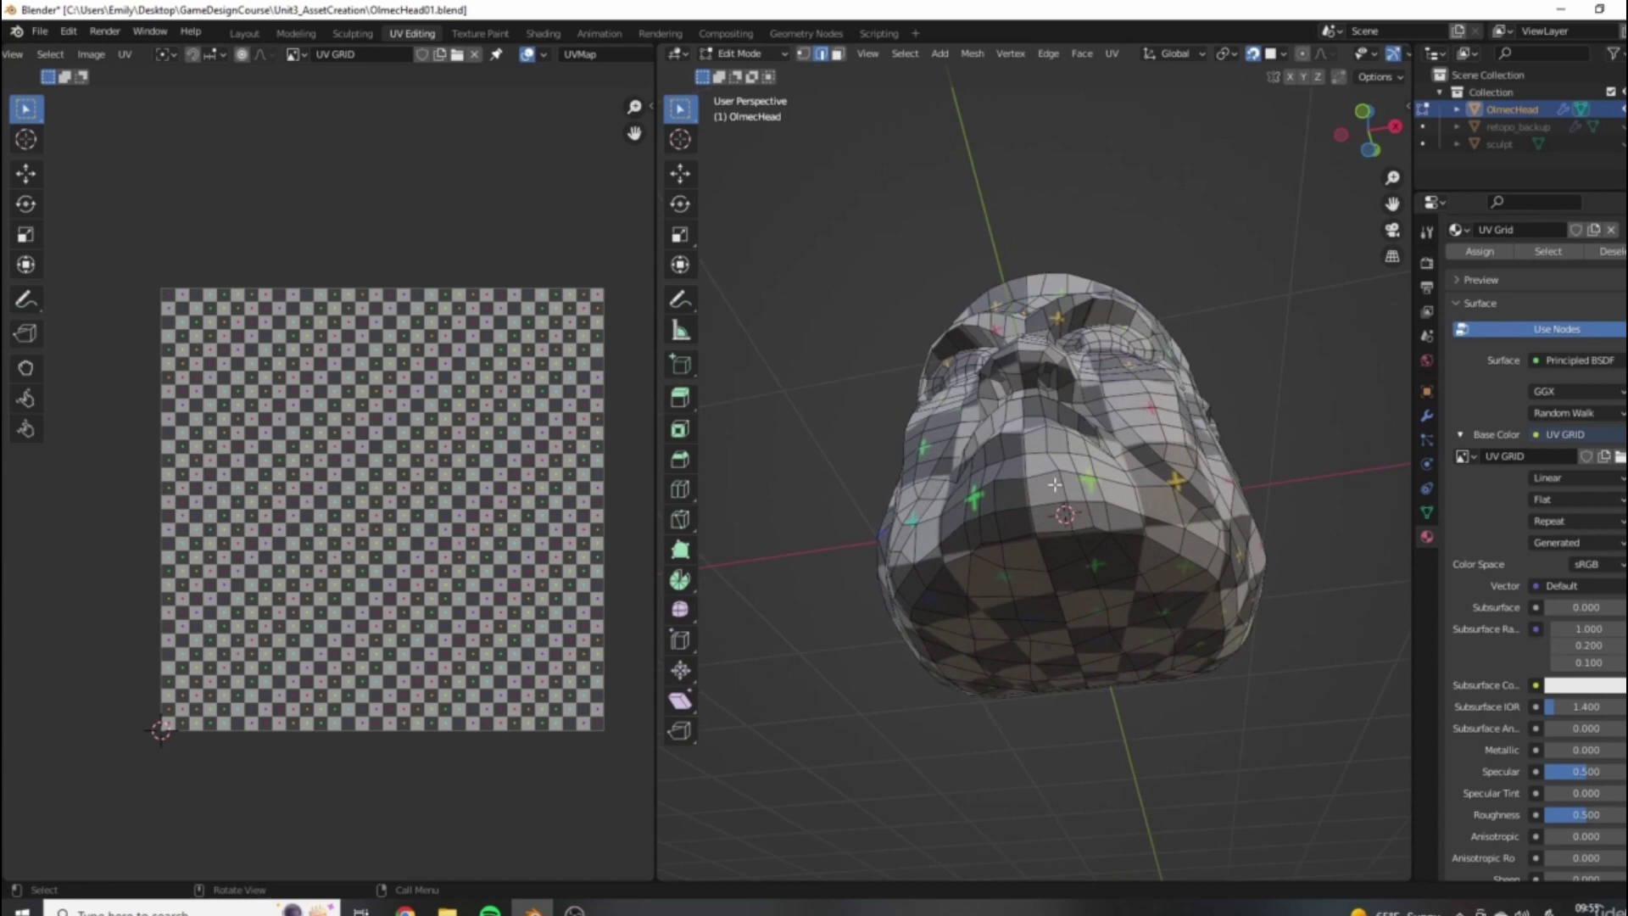
alt+click(1044, 507)
middle_drag(1183, 548, 958, 539)
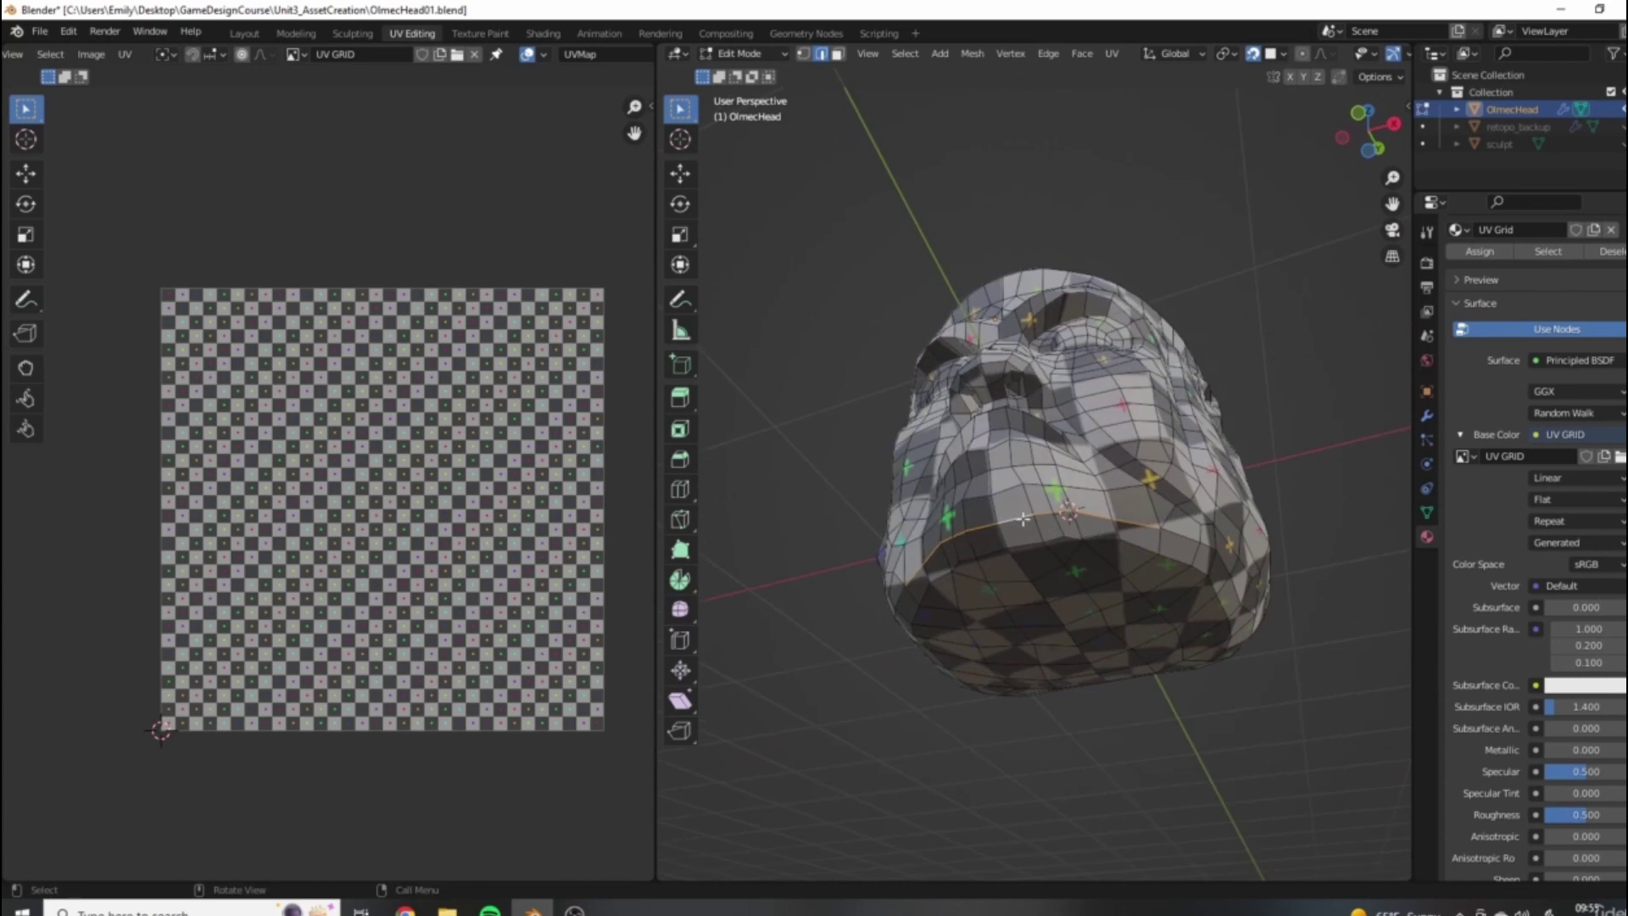
scroll(980, 493, up, 5)
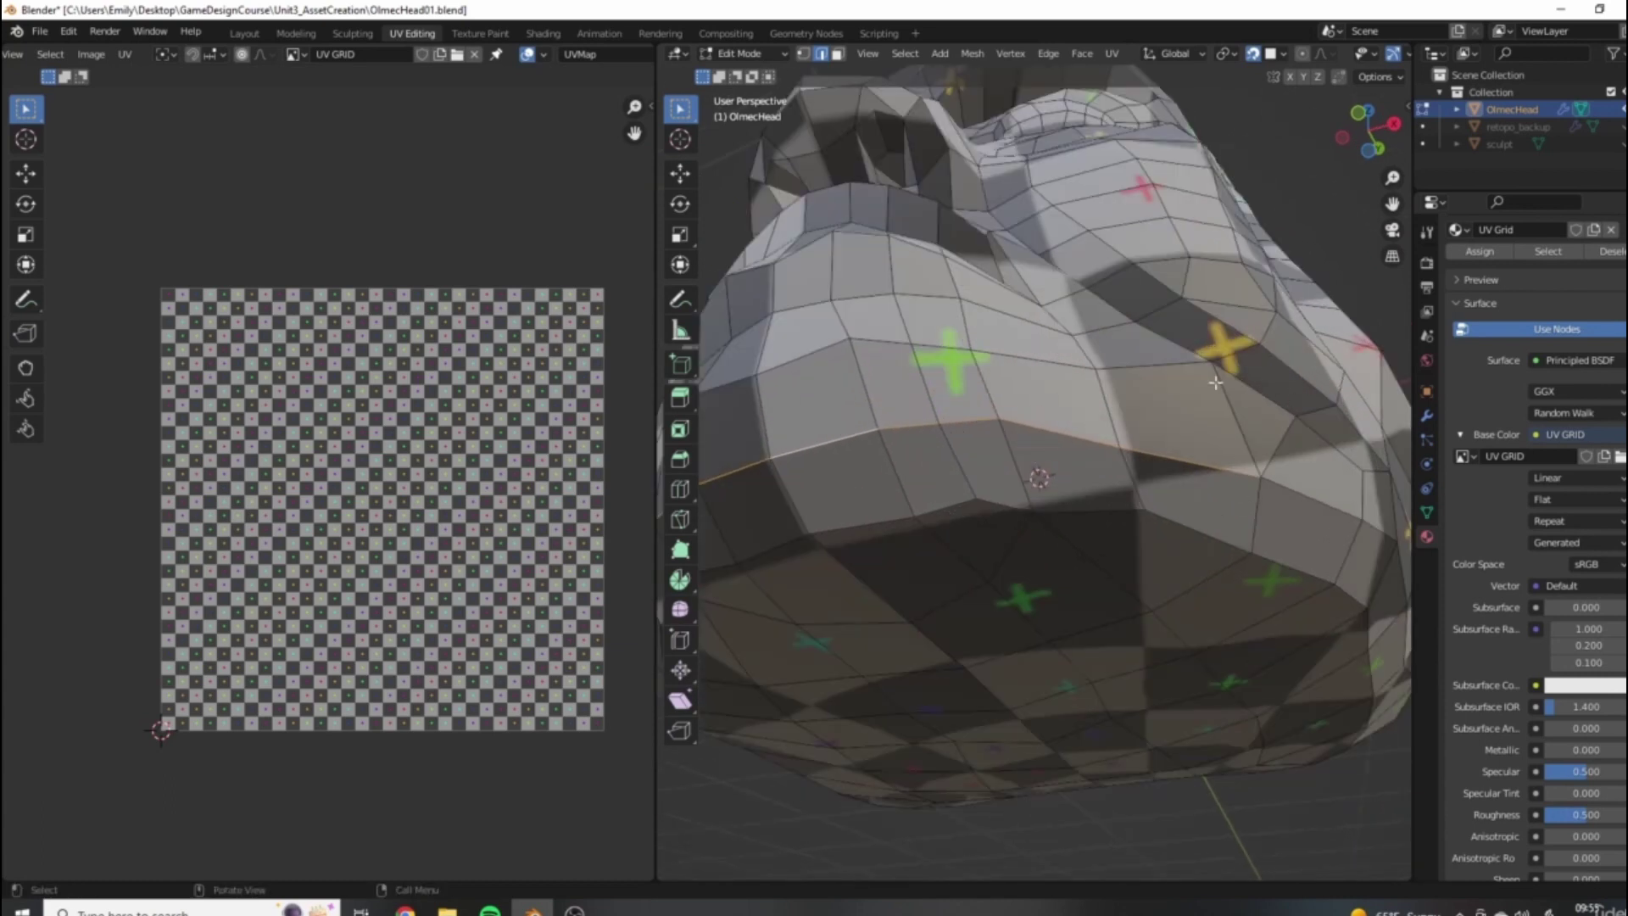
scroll(1245, 483, down, 5)
mouse_move(1070, 485)
middle_down()
mouse_move(1109, 488)
mouse_move(1086, 496)
middle_up()
scroll(1086, 496, up, 3)
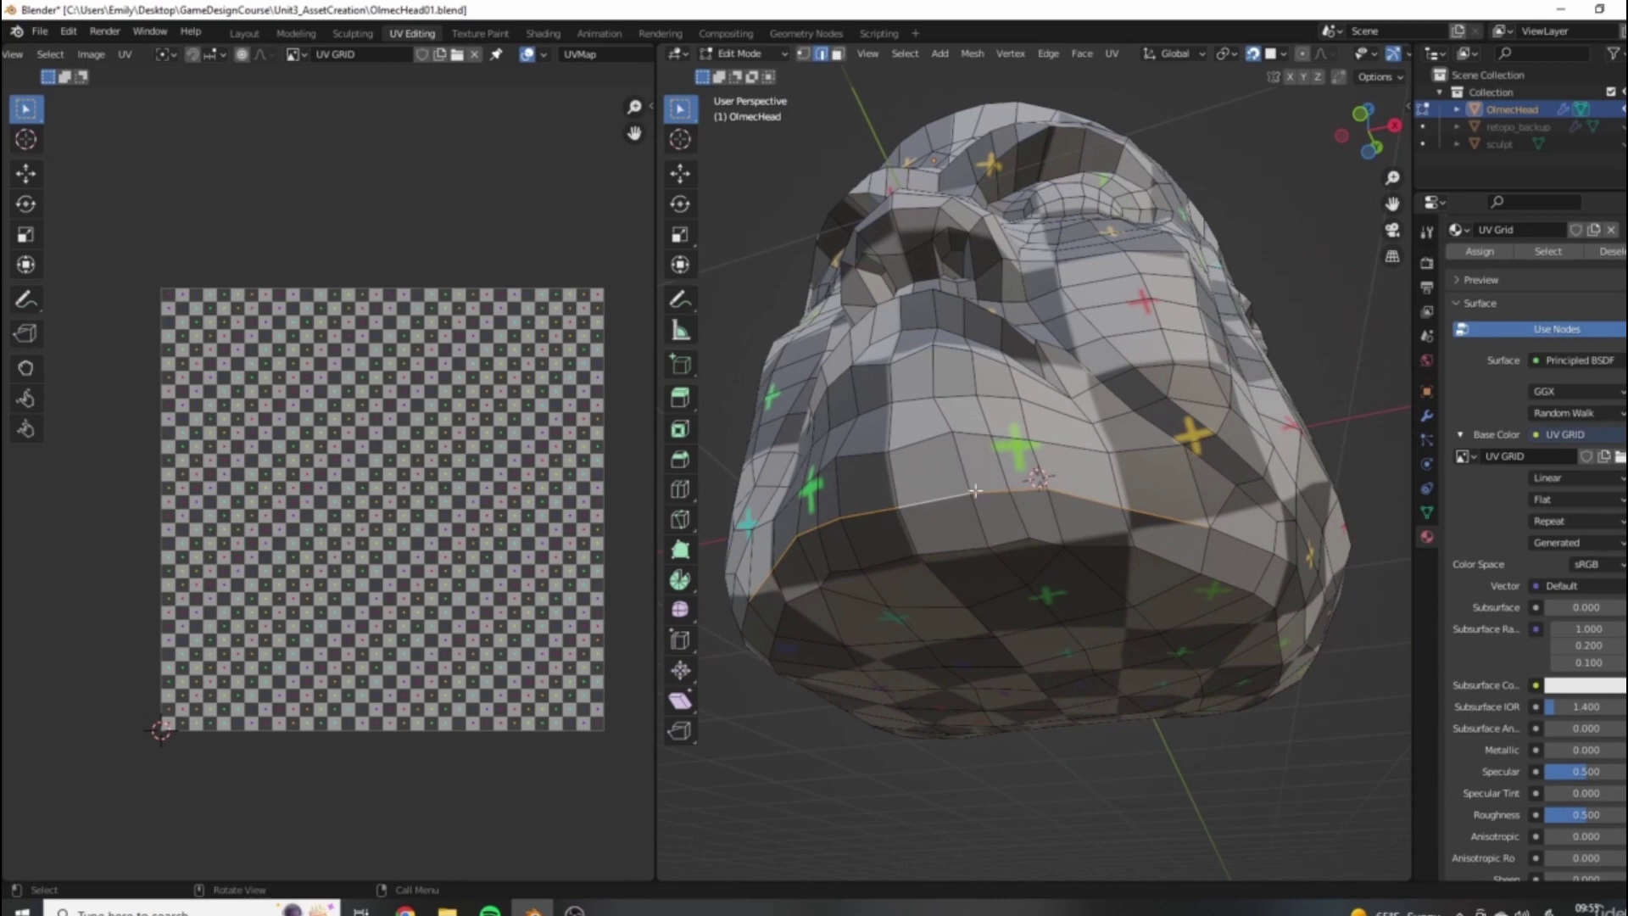
middle_drag(1143, 519, 966, 430)
scroll(965, 430, up, 4)
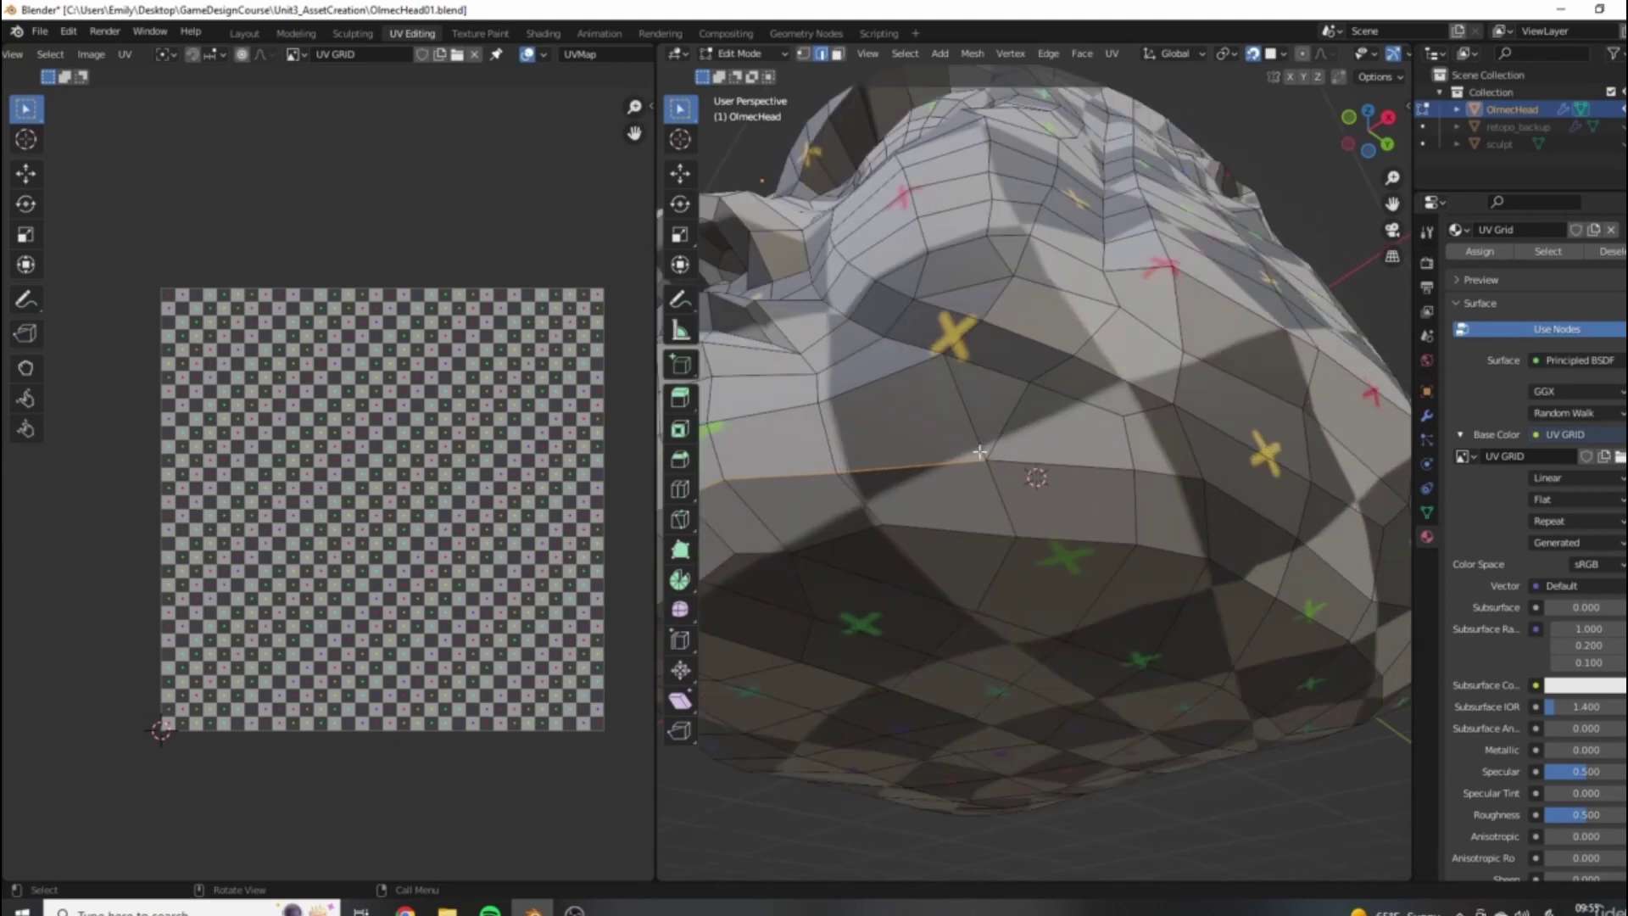
scroll(1036, 396, down, 3)
shift+middle_drag(1036, 396, 1196, 404)
scroll(1206, 338, up, 4)
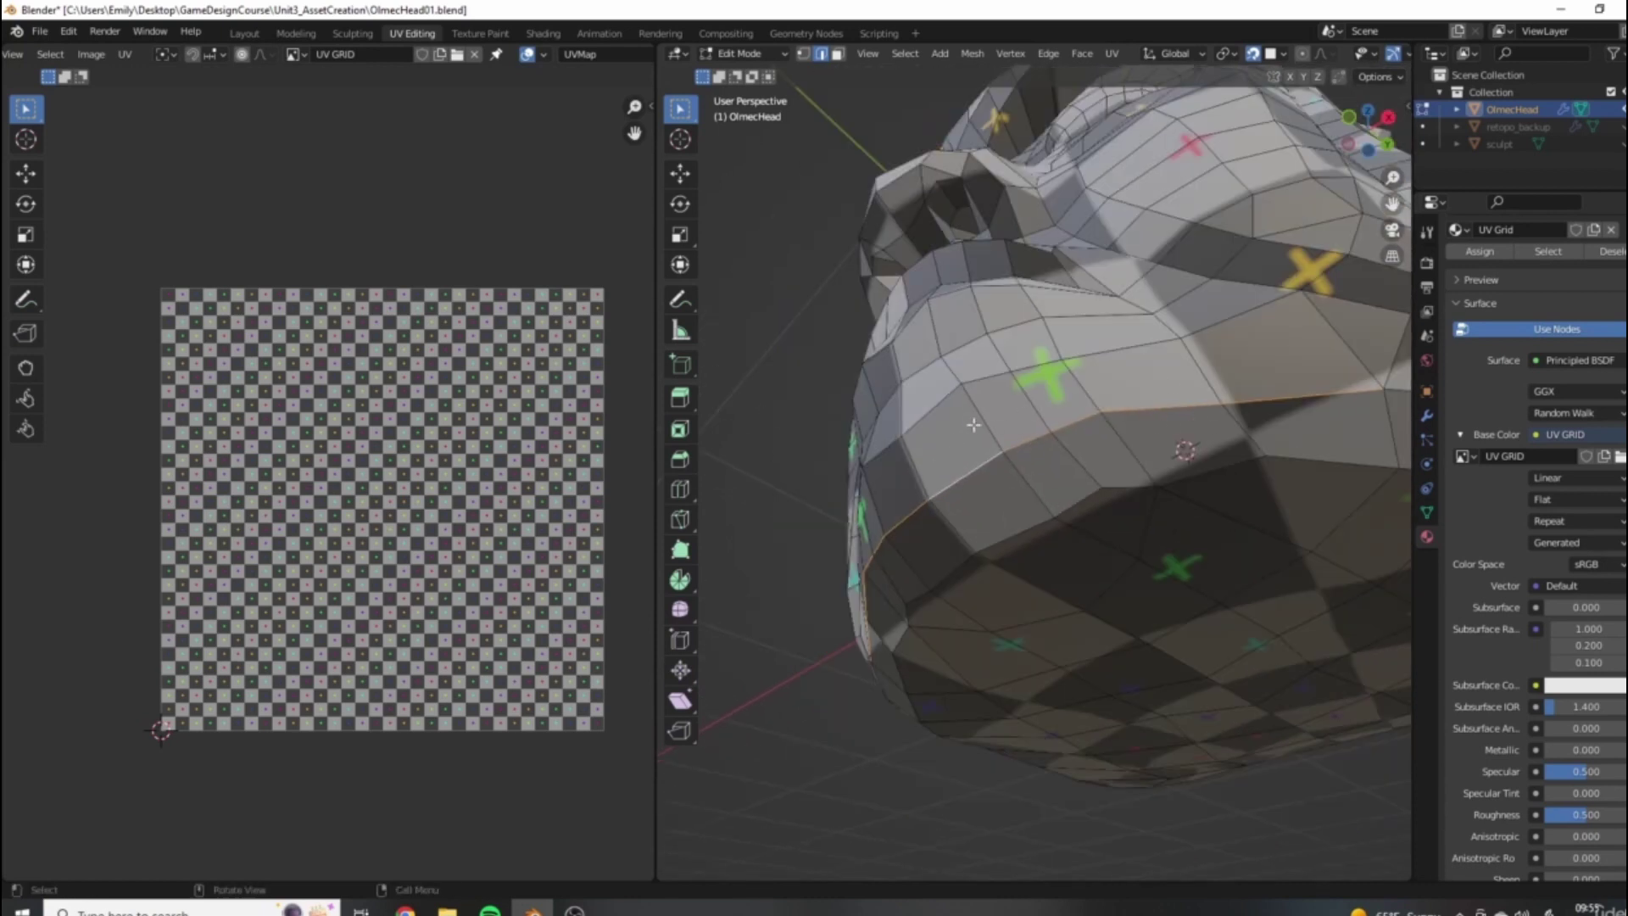
scroll(973, 424, down, 3)
middle_drag(973, 425, 1114, 482)
scroll(1115, 481, up, 4)
right_click(1072, 457)
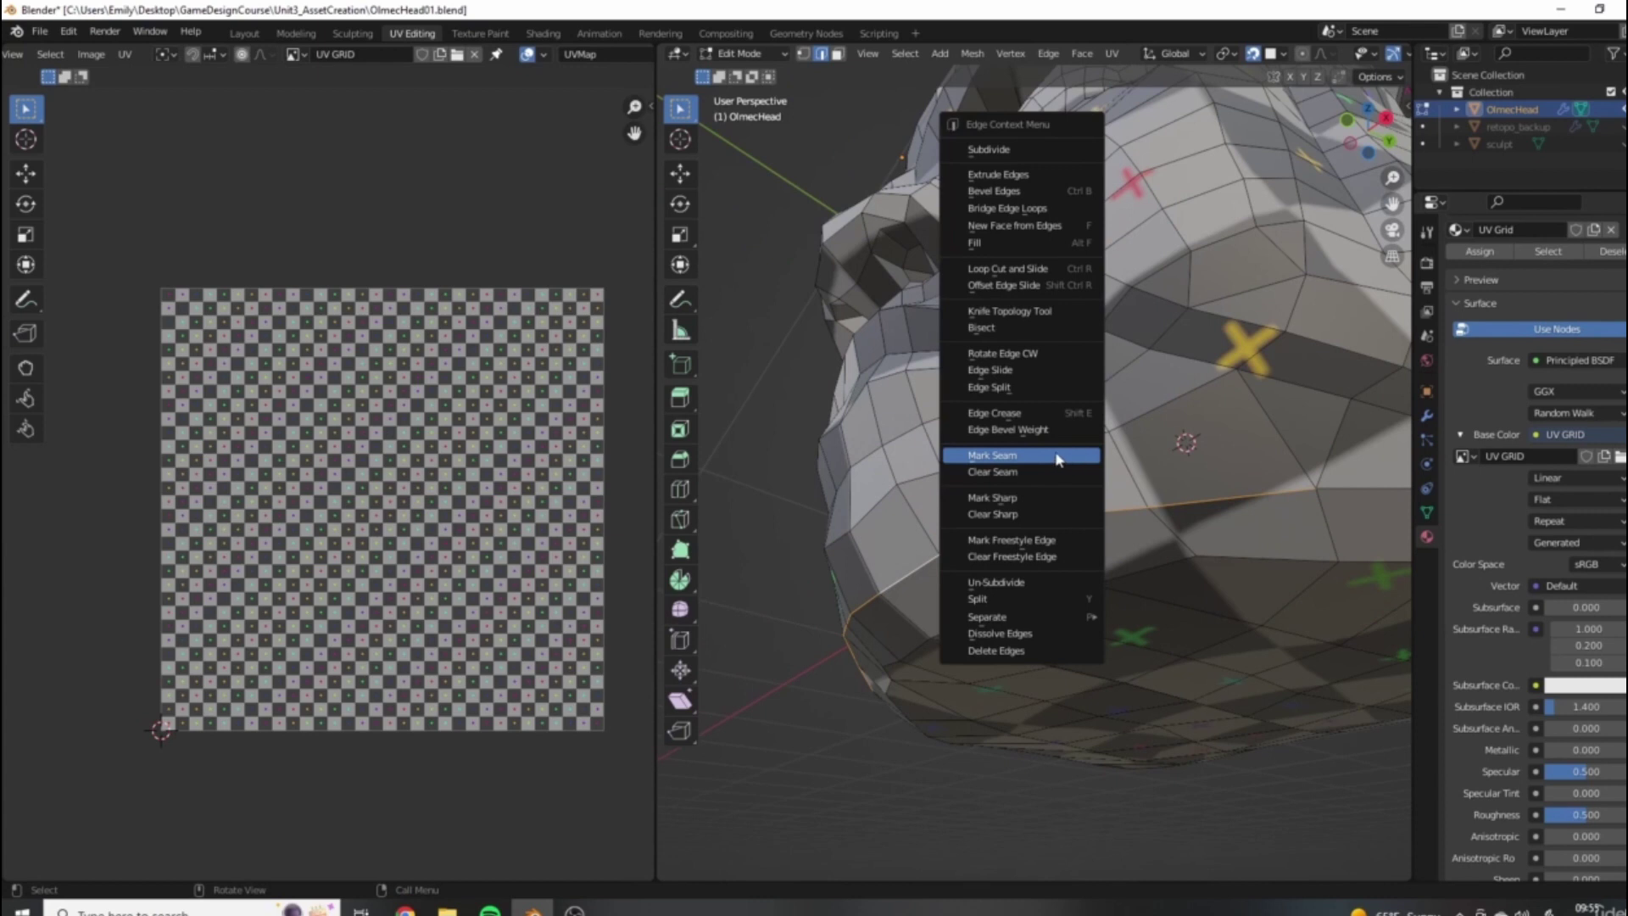
click(1057, 459)
Extend the base seam by marking the edge path along the side of the head's lower rim.
scroll(1057, 459, down, 4)
scroll(1089, 473, up, 3)
scroll(1073, 441, up, 3)
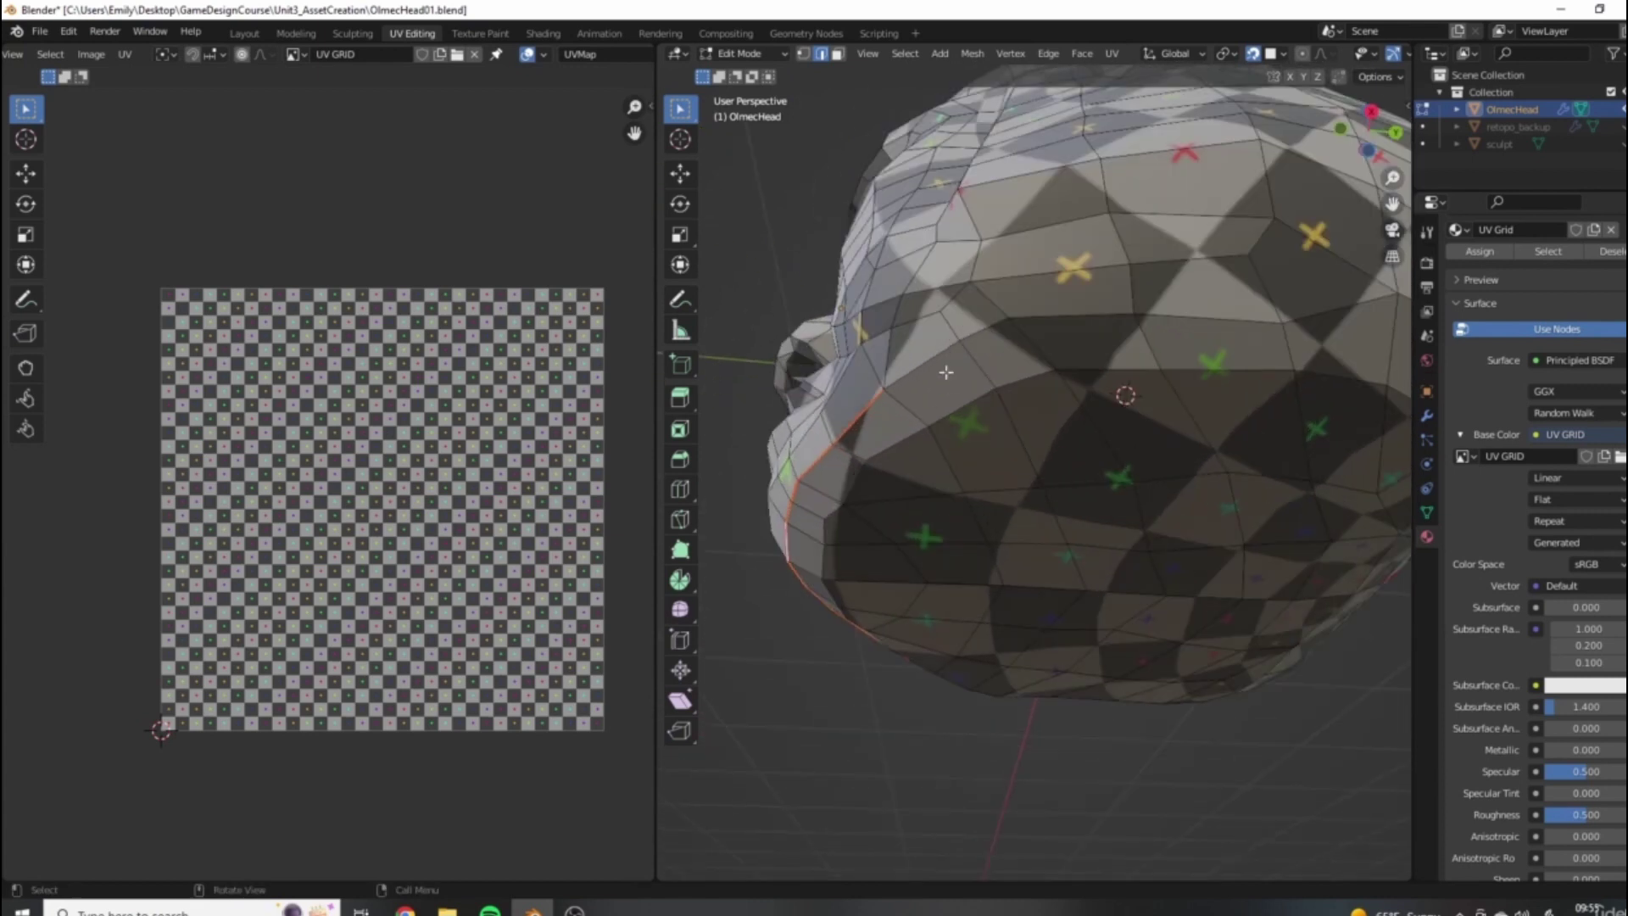
alt+click(931, 366)
scroll(942, 368, down, 2)
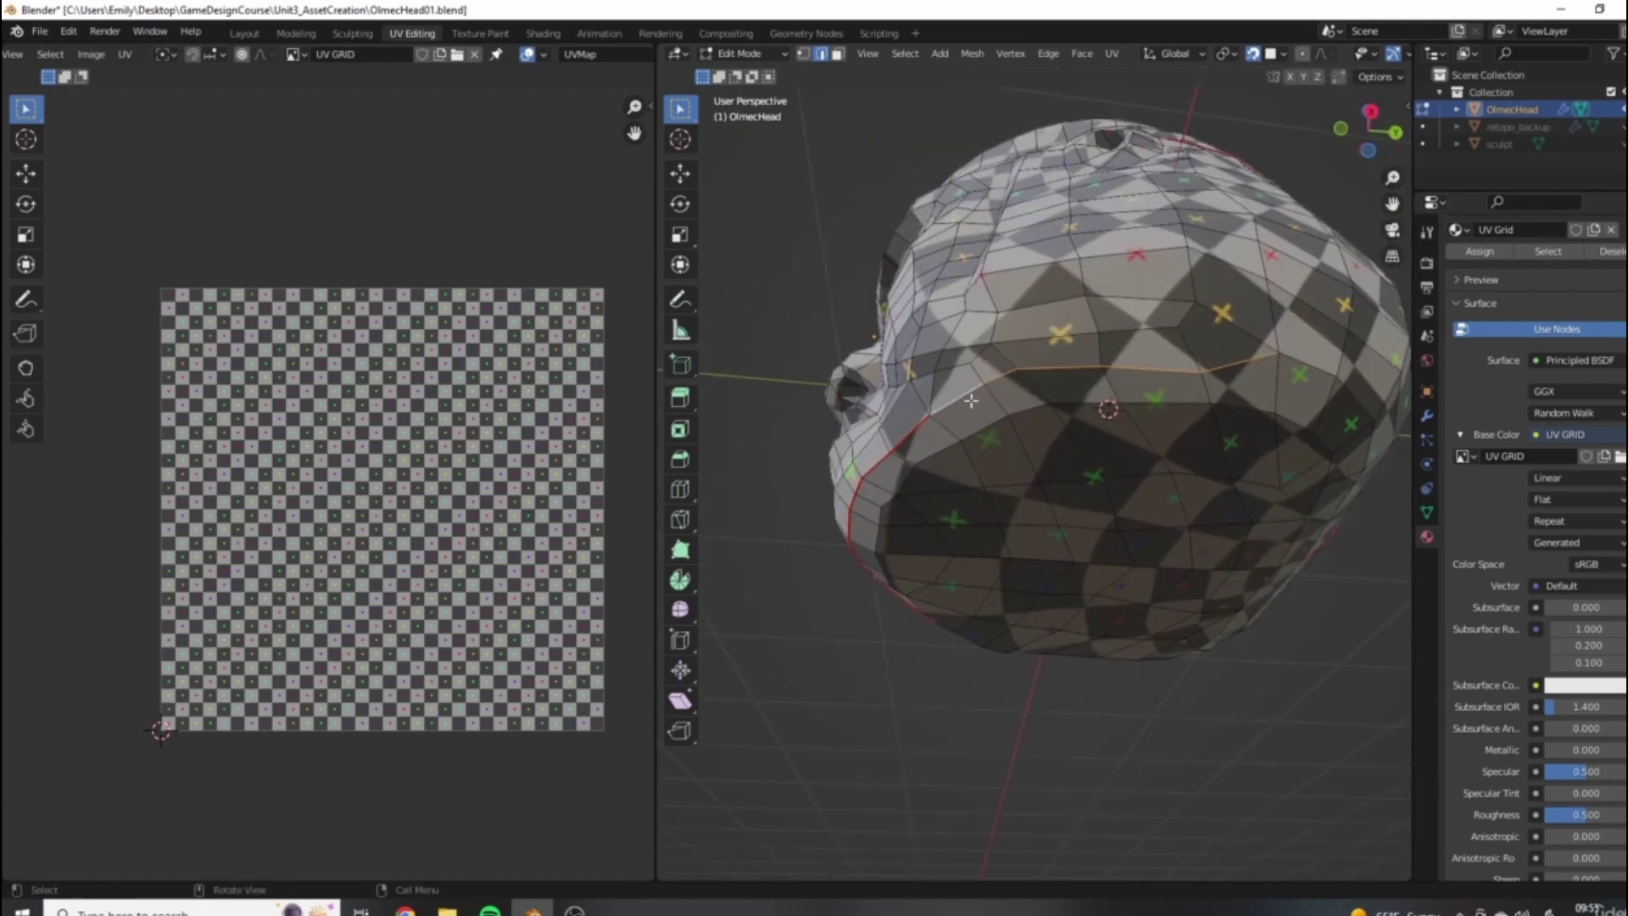
right_click(968, 445)
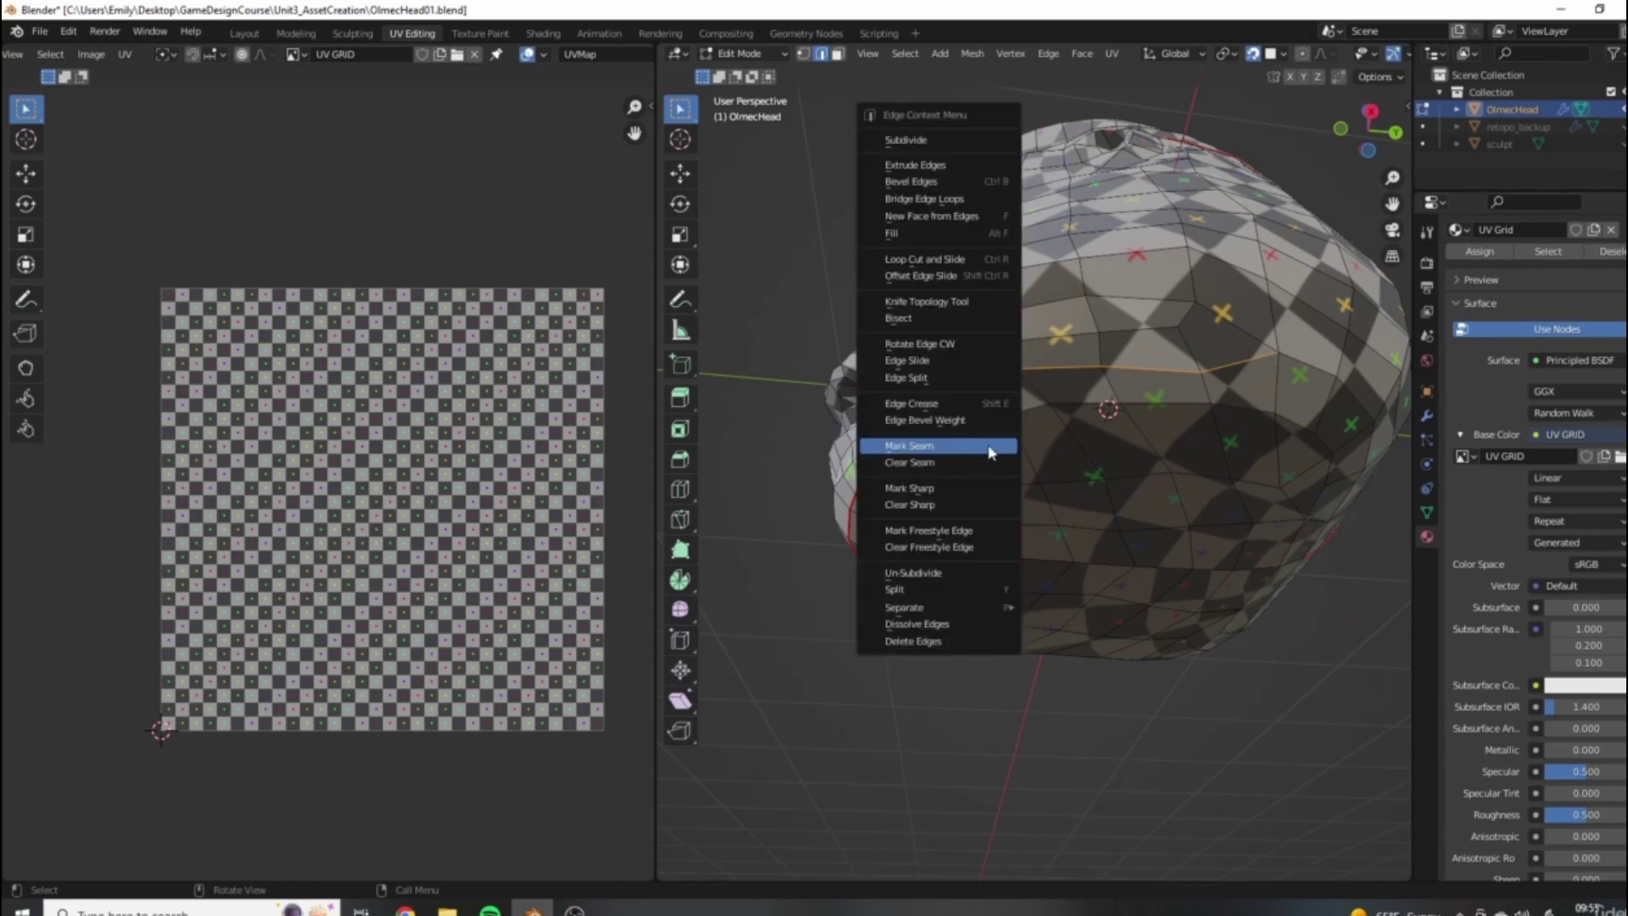
click(971, 449)
Mark the remaining edges around the head's lower rim as seams to separate the underside.
middle_drag(971, 450, 1082, 562)
alt+click(896, 438)
right_click(1127, 532)
click(1129, 534)
alt+click(1030, 502)
right_click(1082, 562)
click(1083, 562)
Unwrap the entire head again with the base seam included, and clear the selection.
middle_drag(1240, 547, 1228, 501)
key(a)
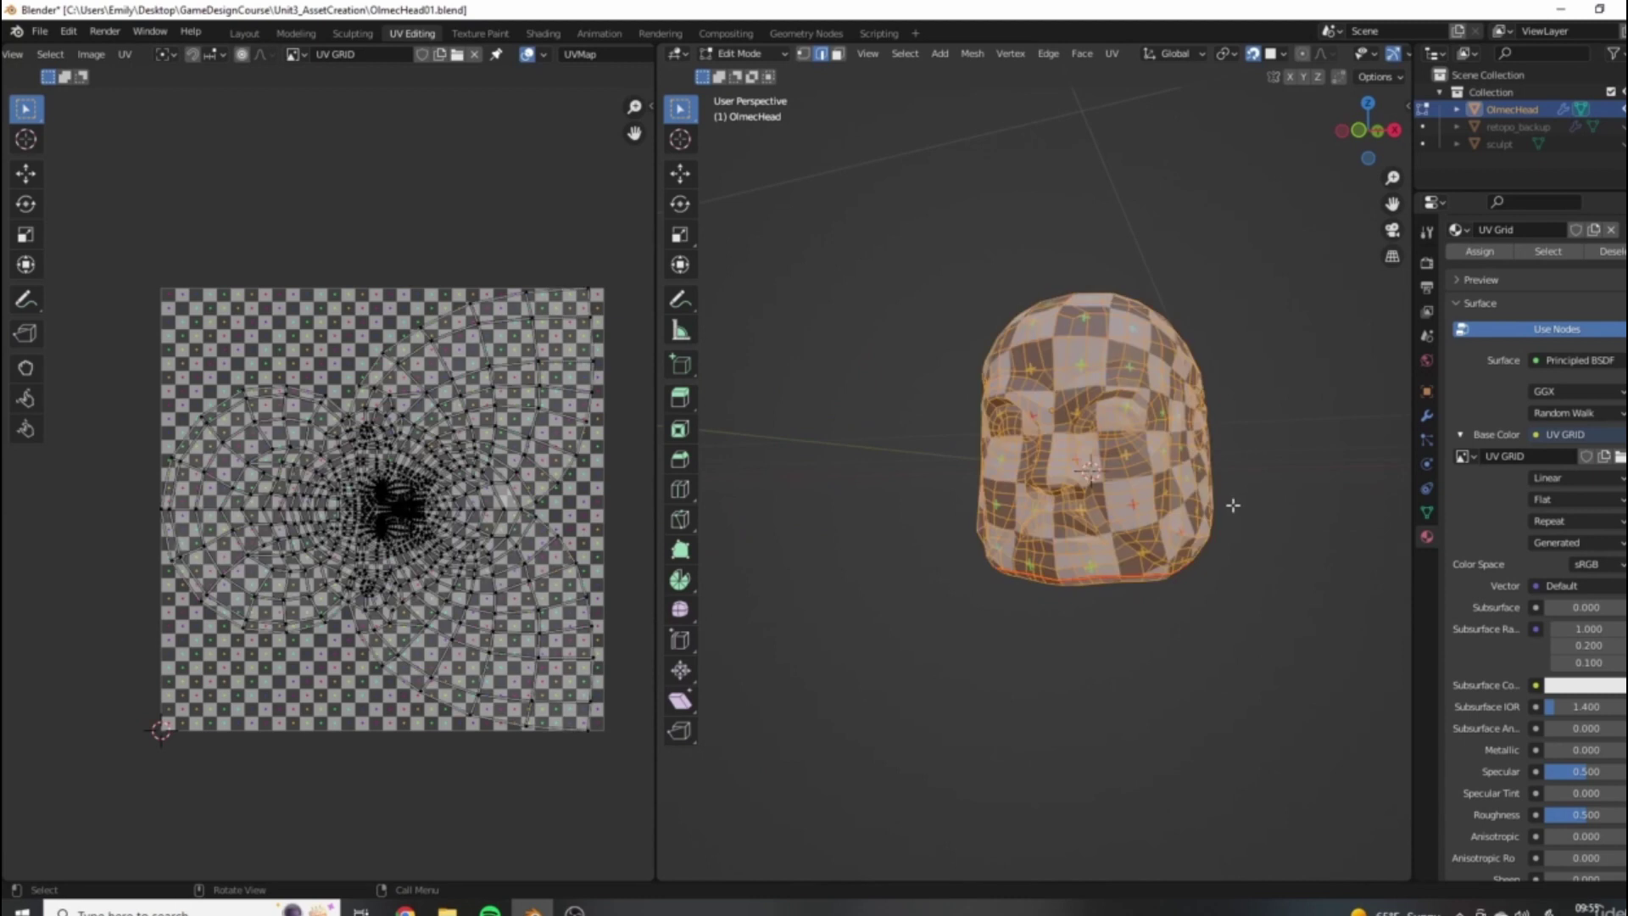
key(u)
click(1237, 507)
middle_drag(1275, 497, 1266, 565)
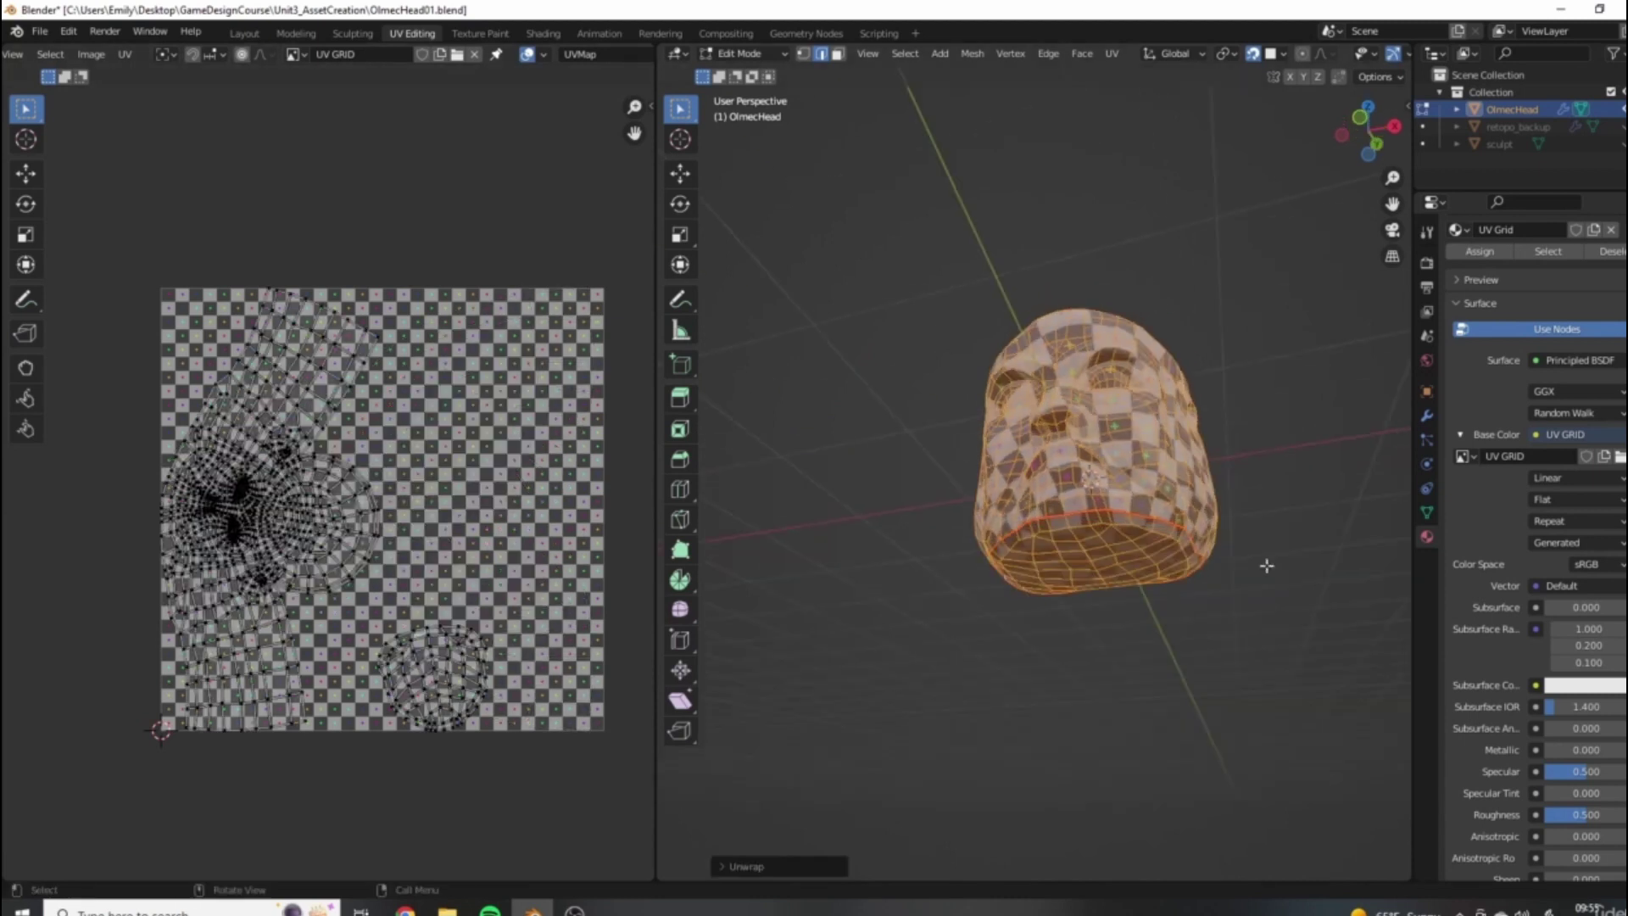
key(alt+a)
middle_drag(1151, 618, 1053, 457)
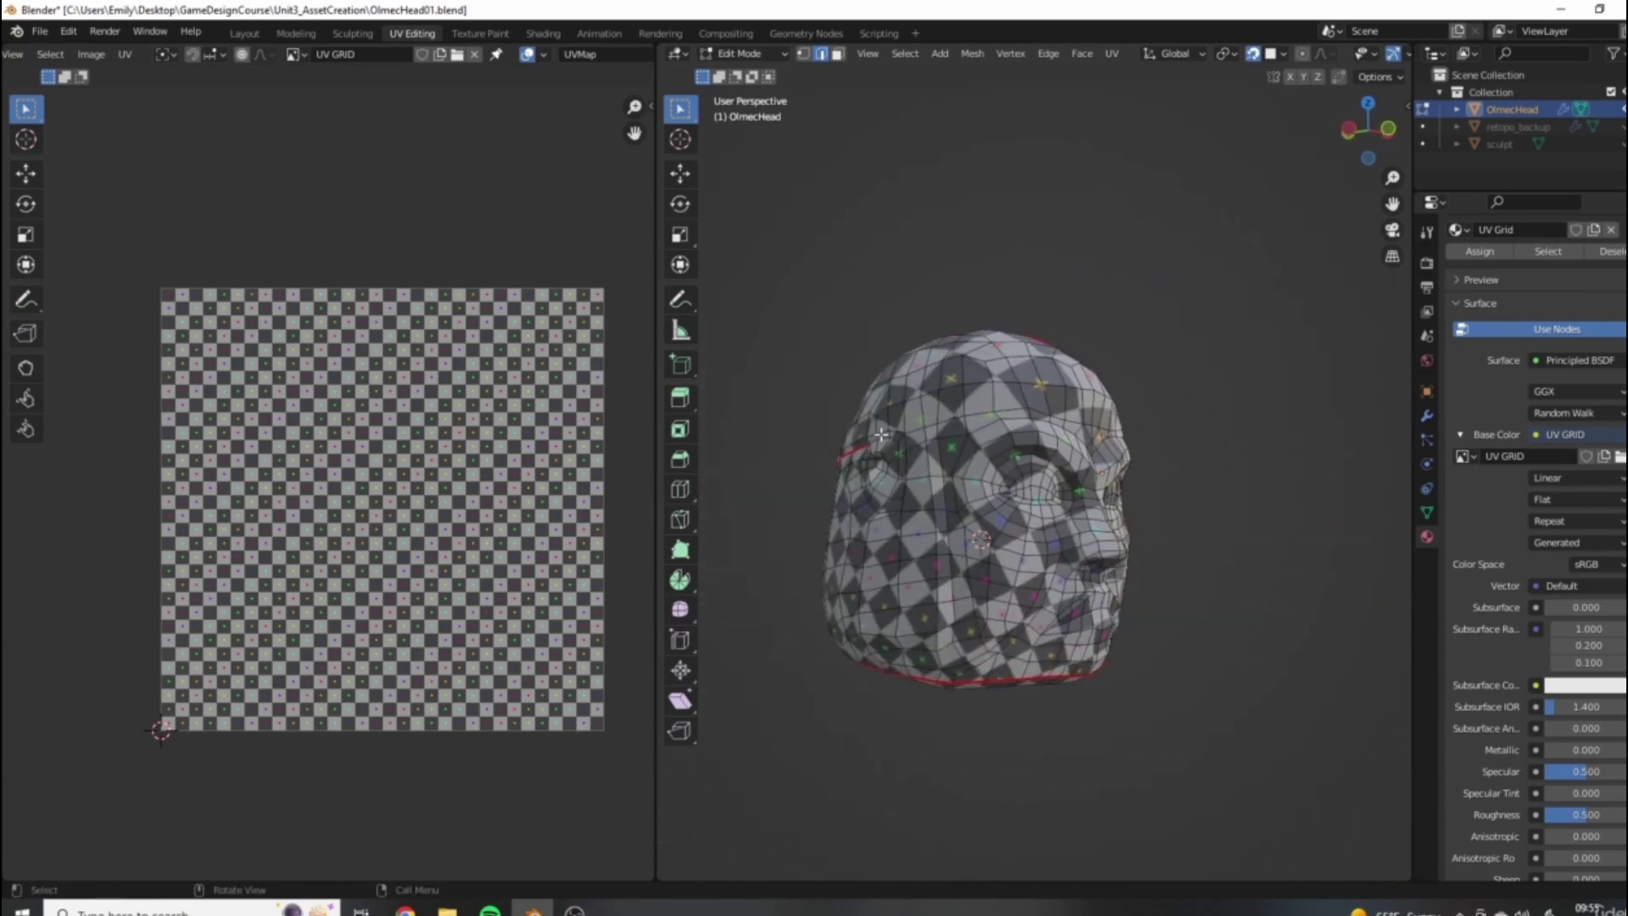
Select the edge path curving around the ear at the end of the headband seam and mark it as a seam.
middle_drag(881, 434, 984, 437)
scroll(1000, 446, up, 5)
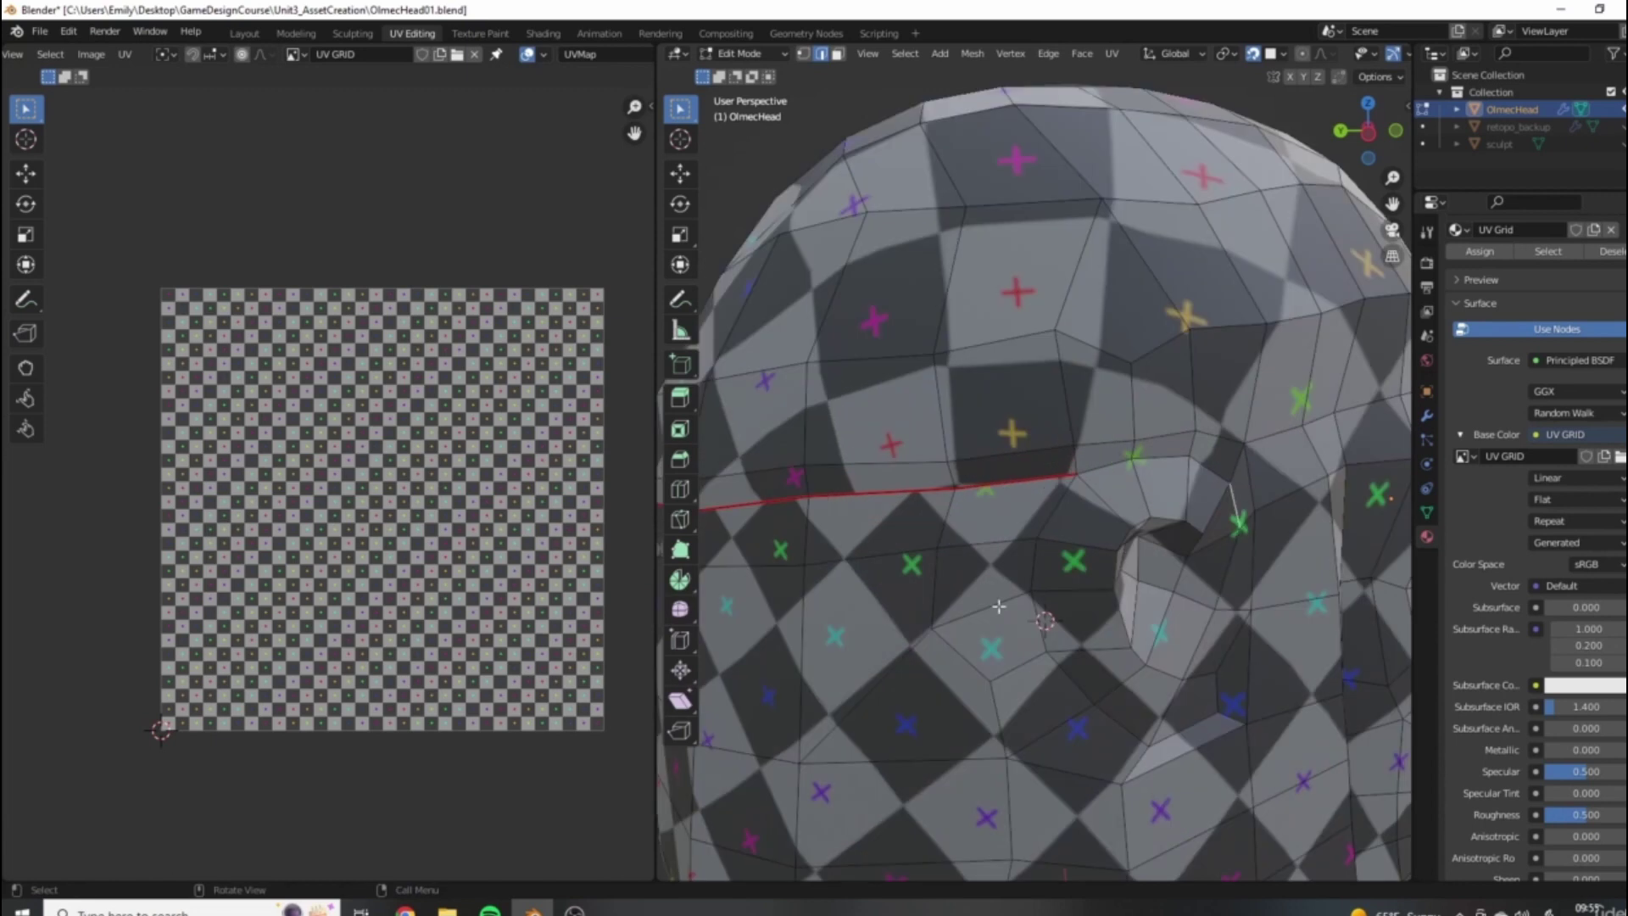
ctrl+click(1035, 595)
right_click(1175, 699)
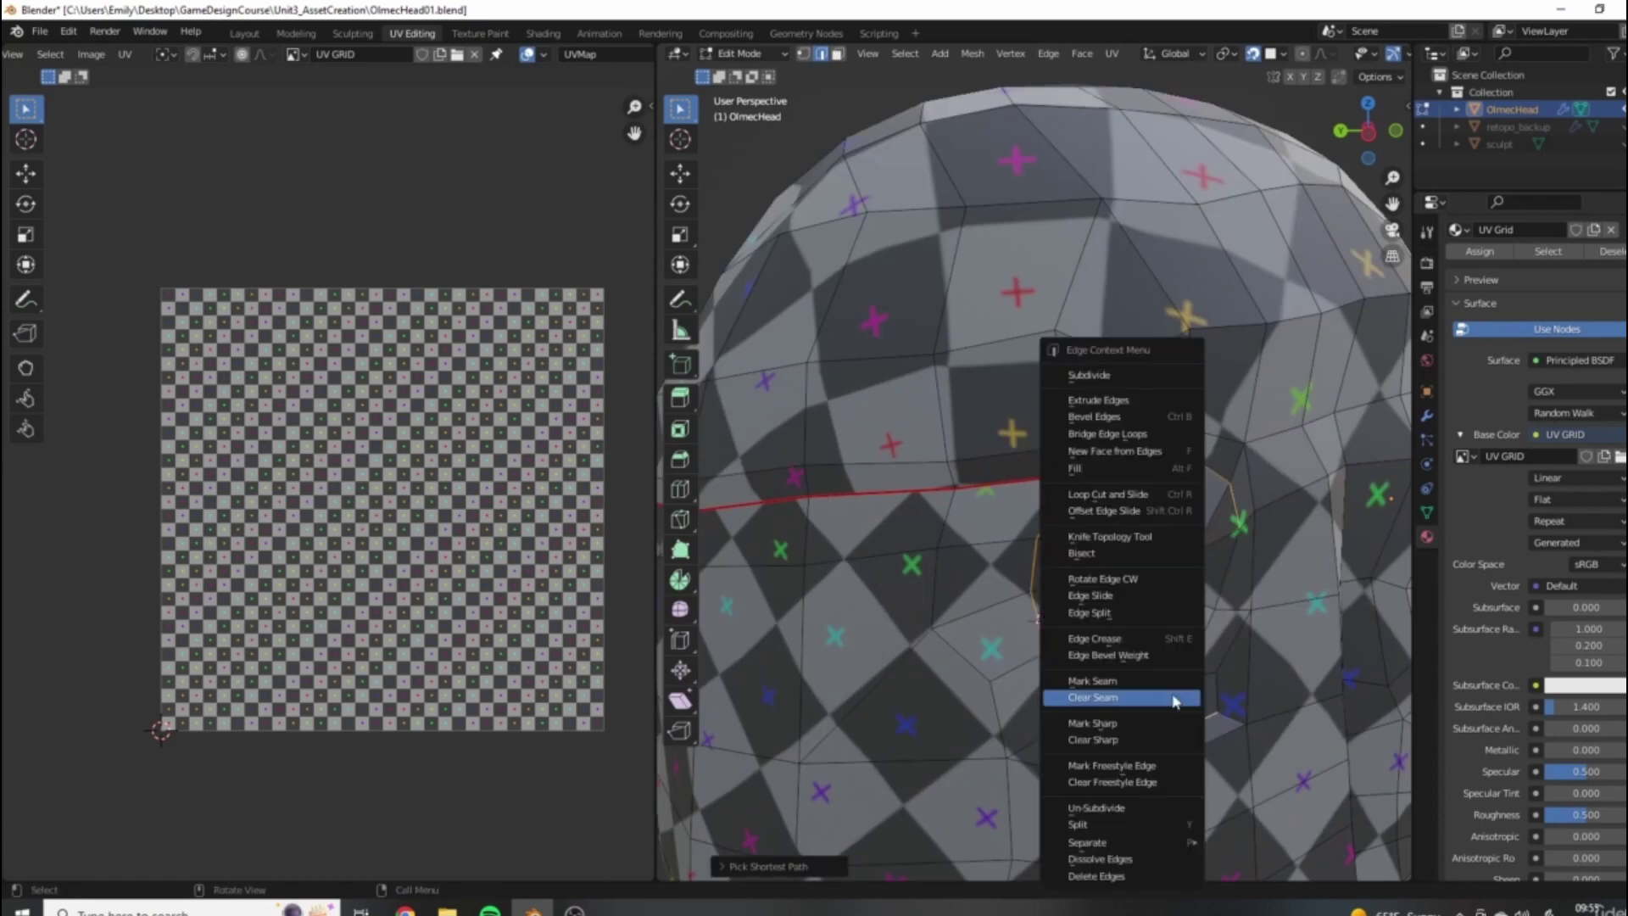
click(1172, 700)
scroll(1069, 542, down, 5)
middle_drag(1059, 534, 1003, 408)
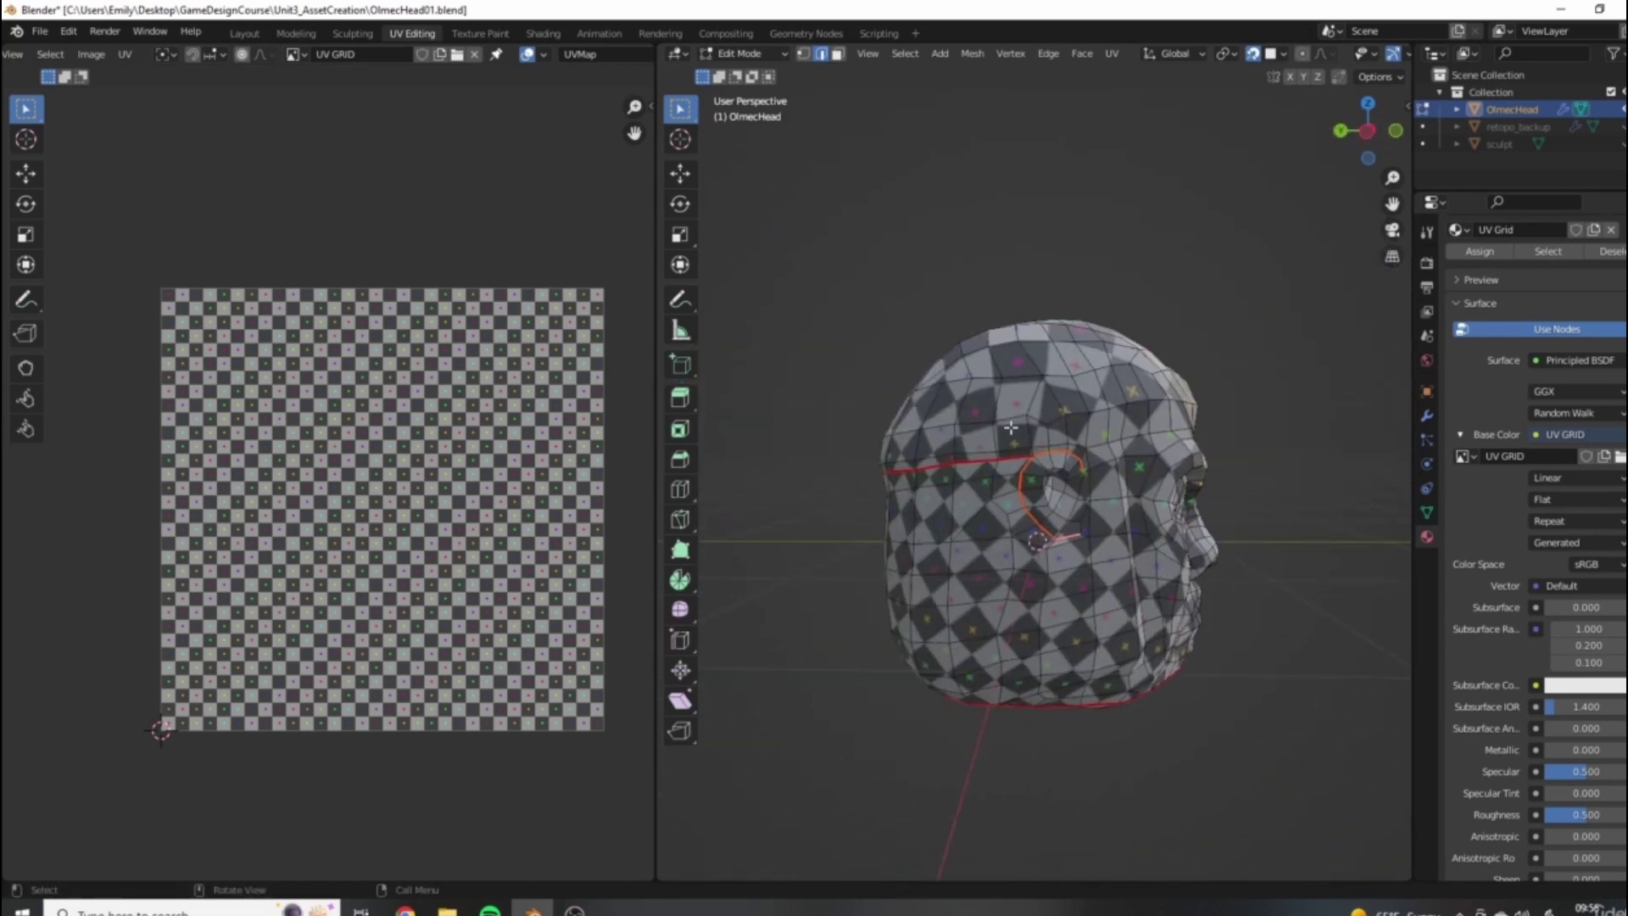
Try to mirror the ear edge selection to the opposite side of the head with Select Mirror.
middle_drag(1088, 542, 1083, 459)
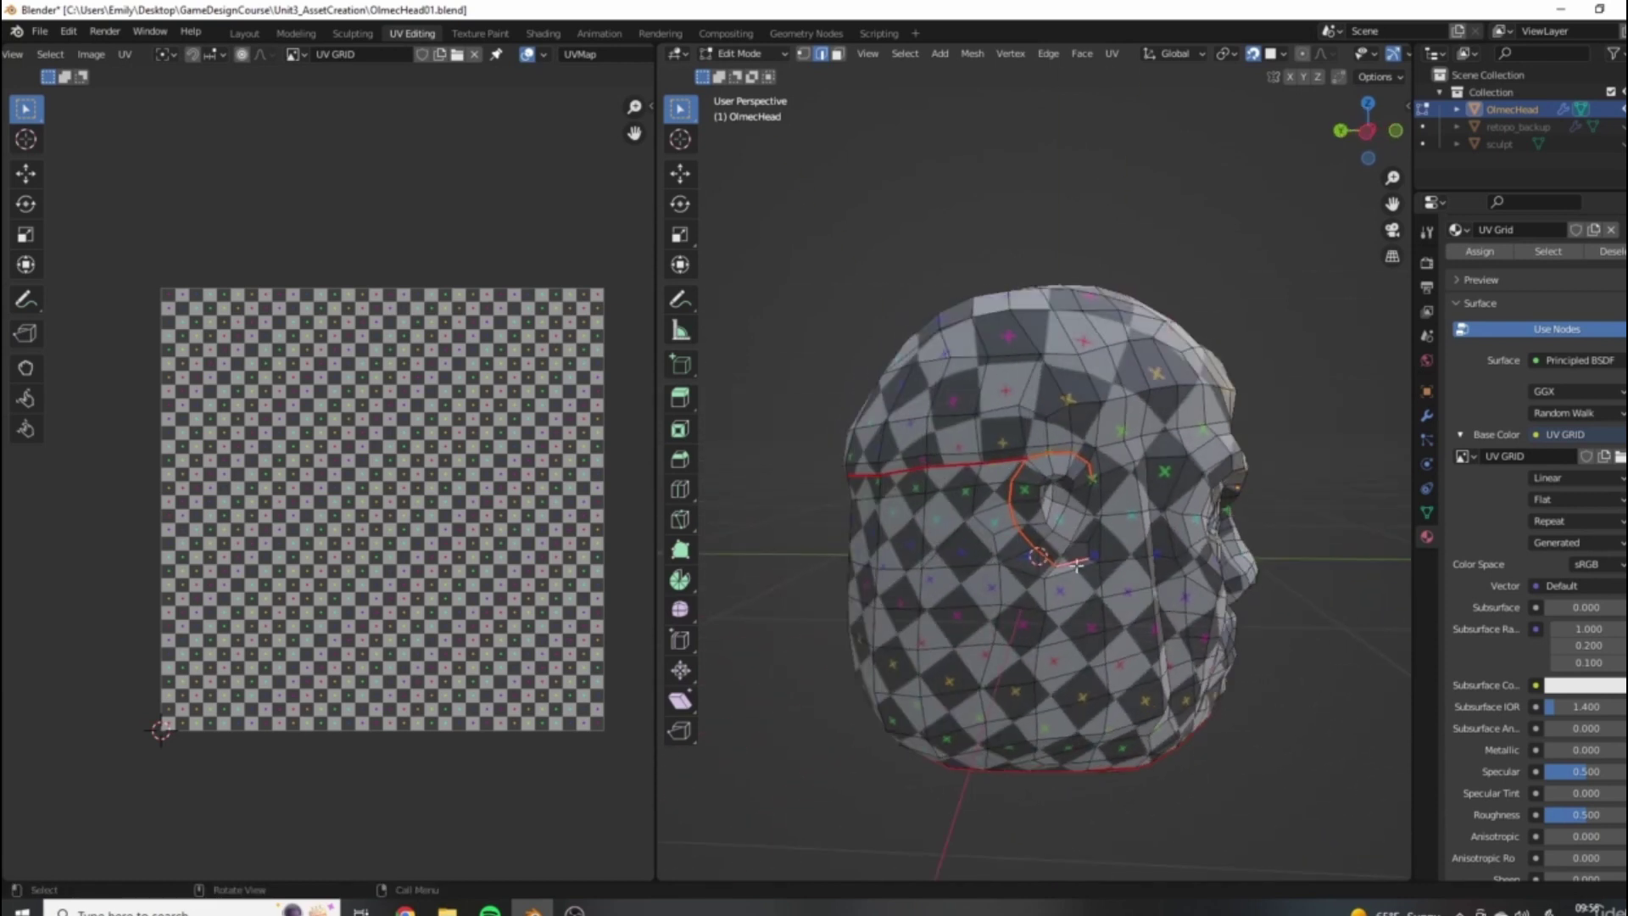
scroll(1077, 564, up, 4)
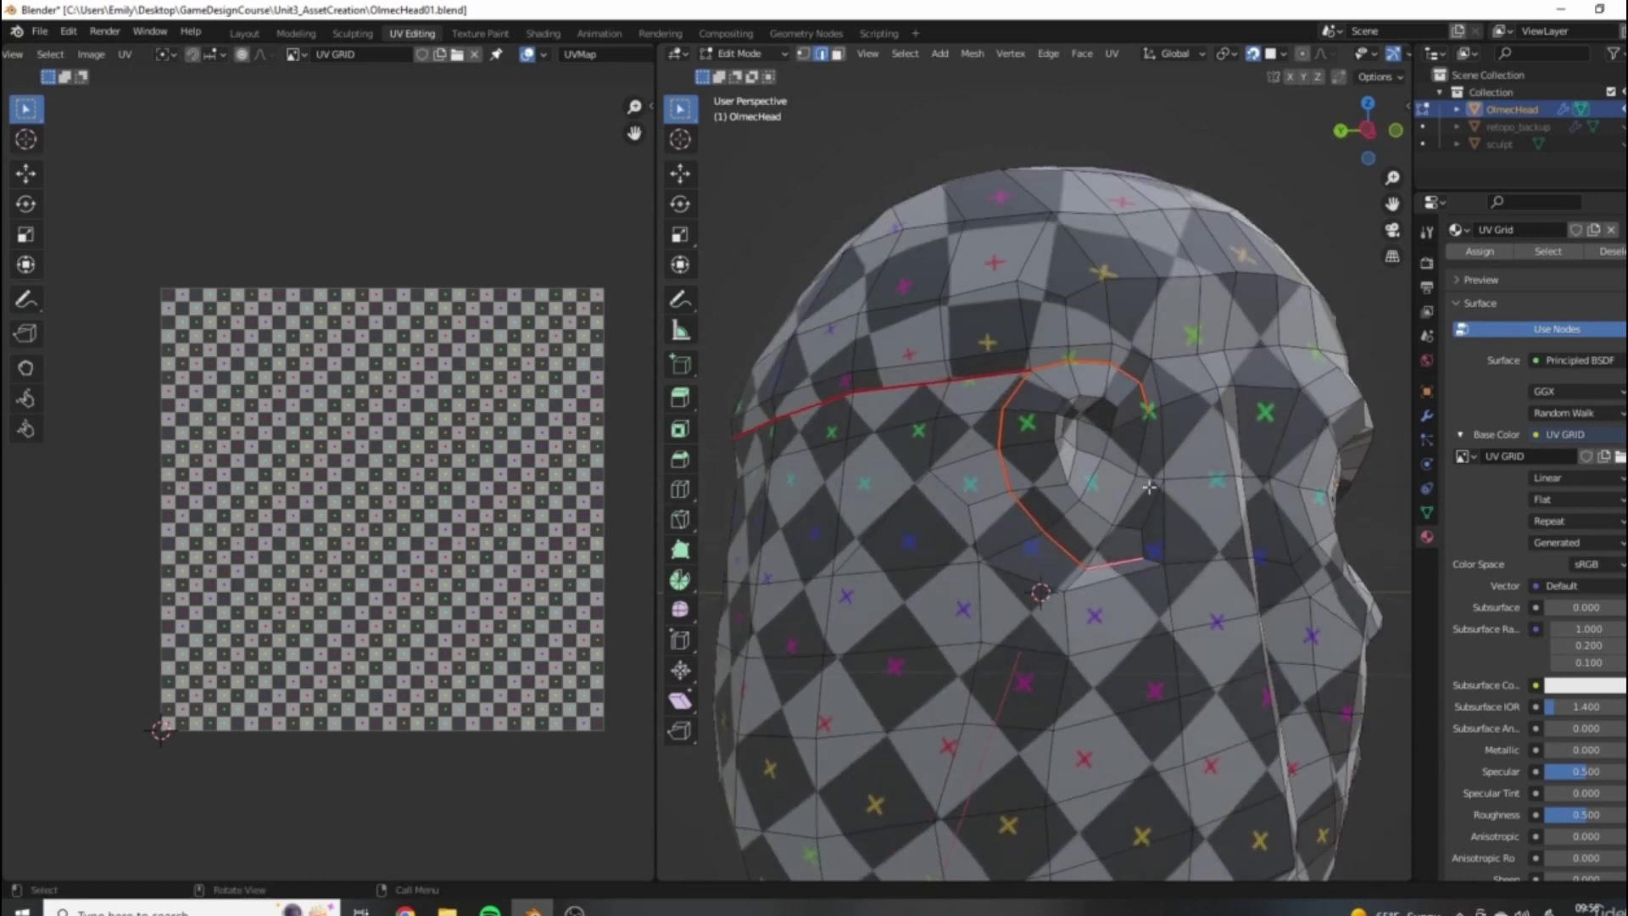
scroll(1149, 429, down, 4)
middle_drag(1146, 487, 882, 530)
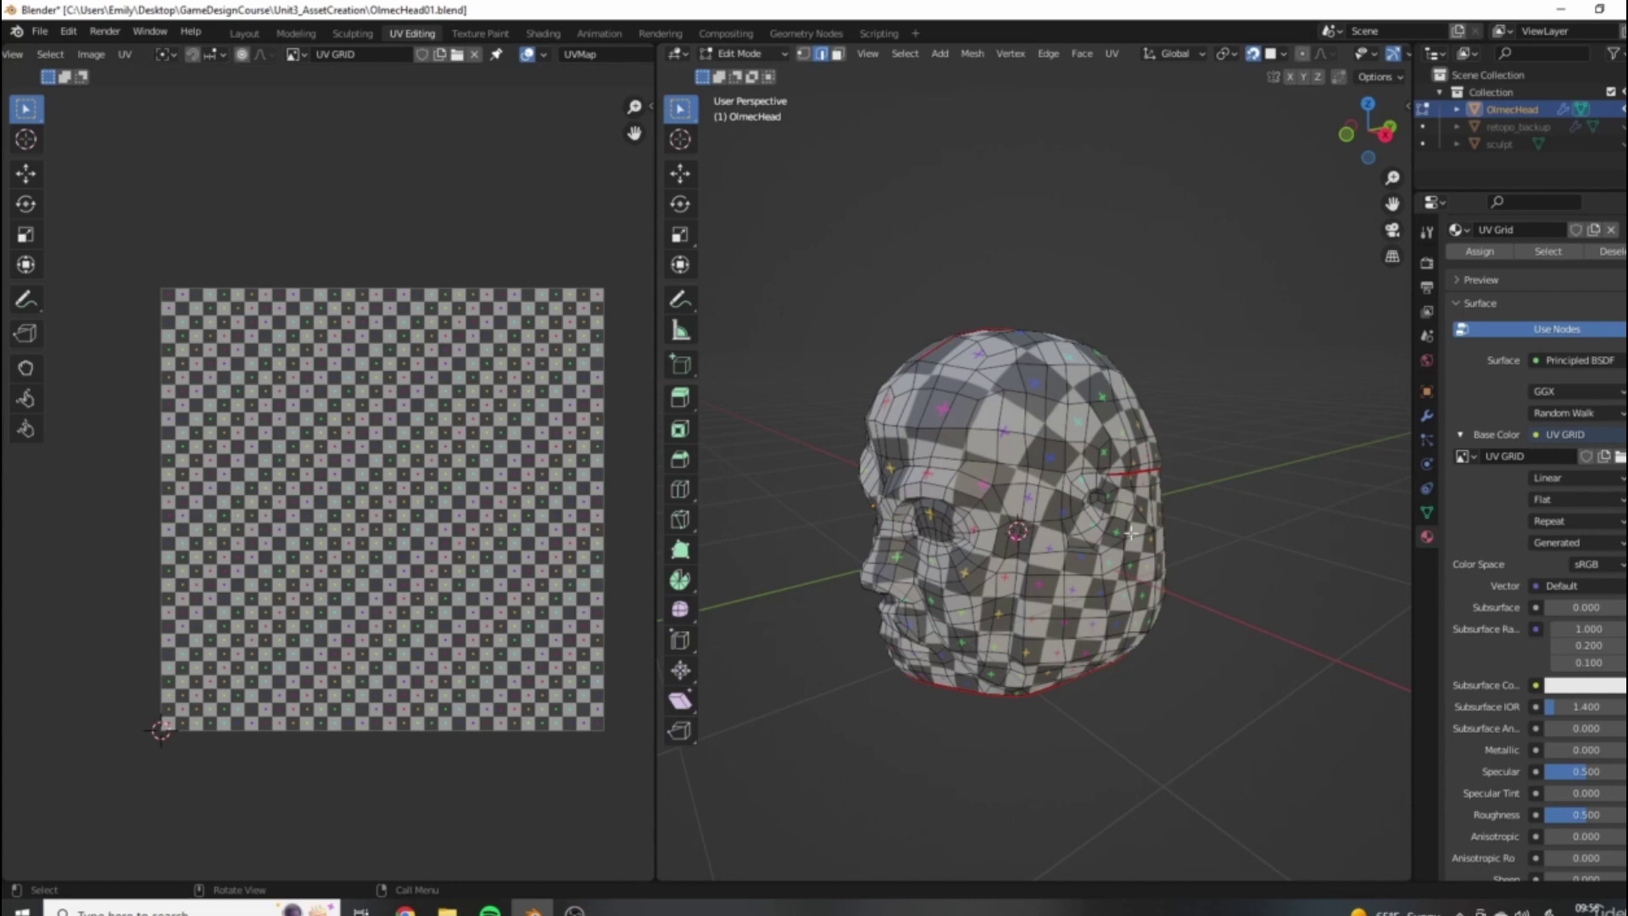
middle_drag(1130, 531, 1224, 494)
scroll(1130, 490, down, 4)
key(F3)
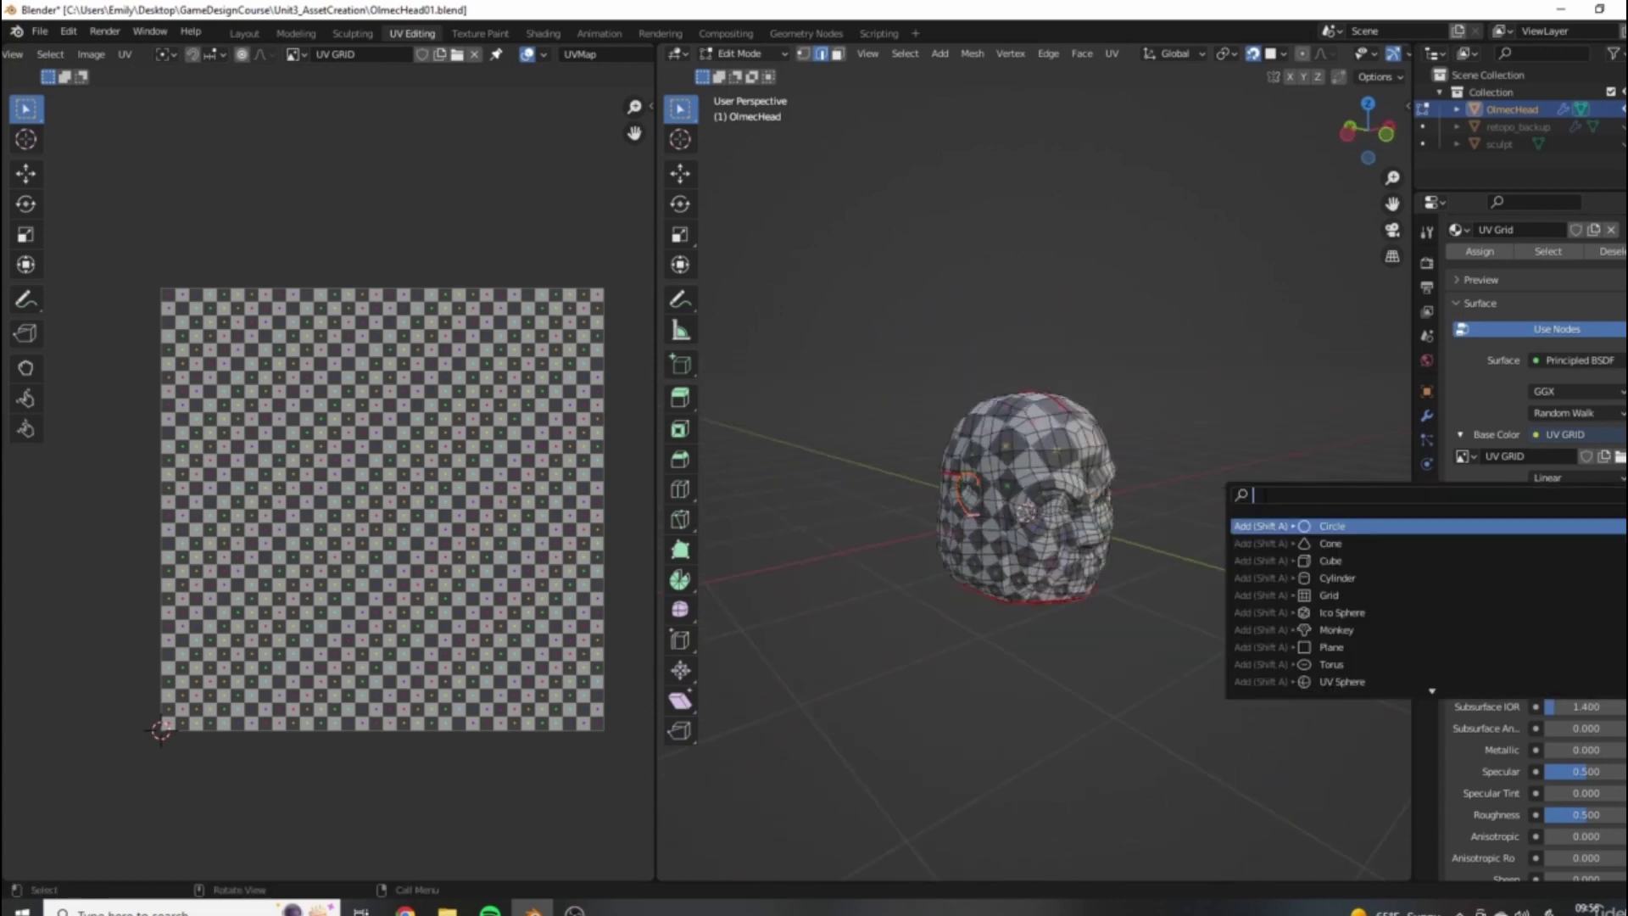
text(selec)
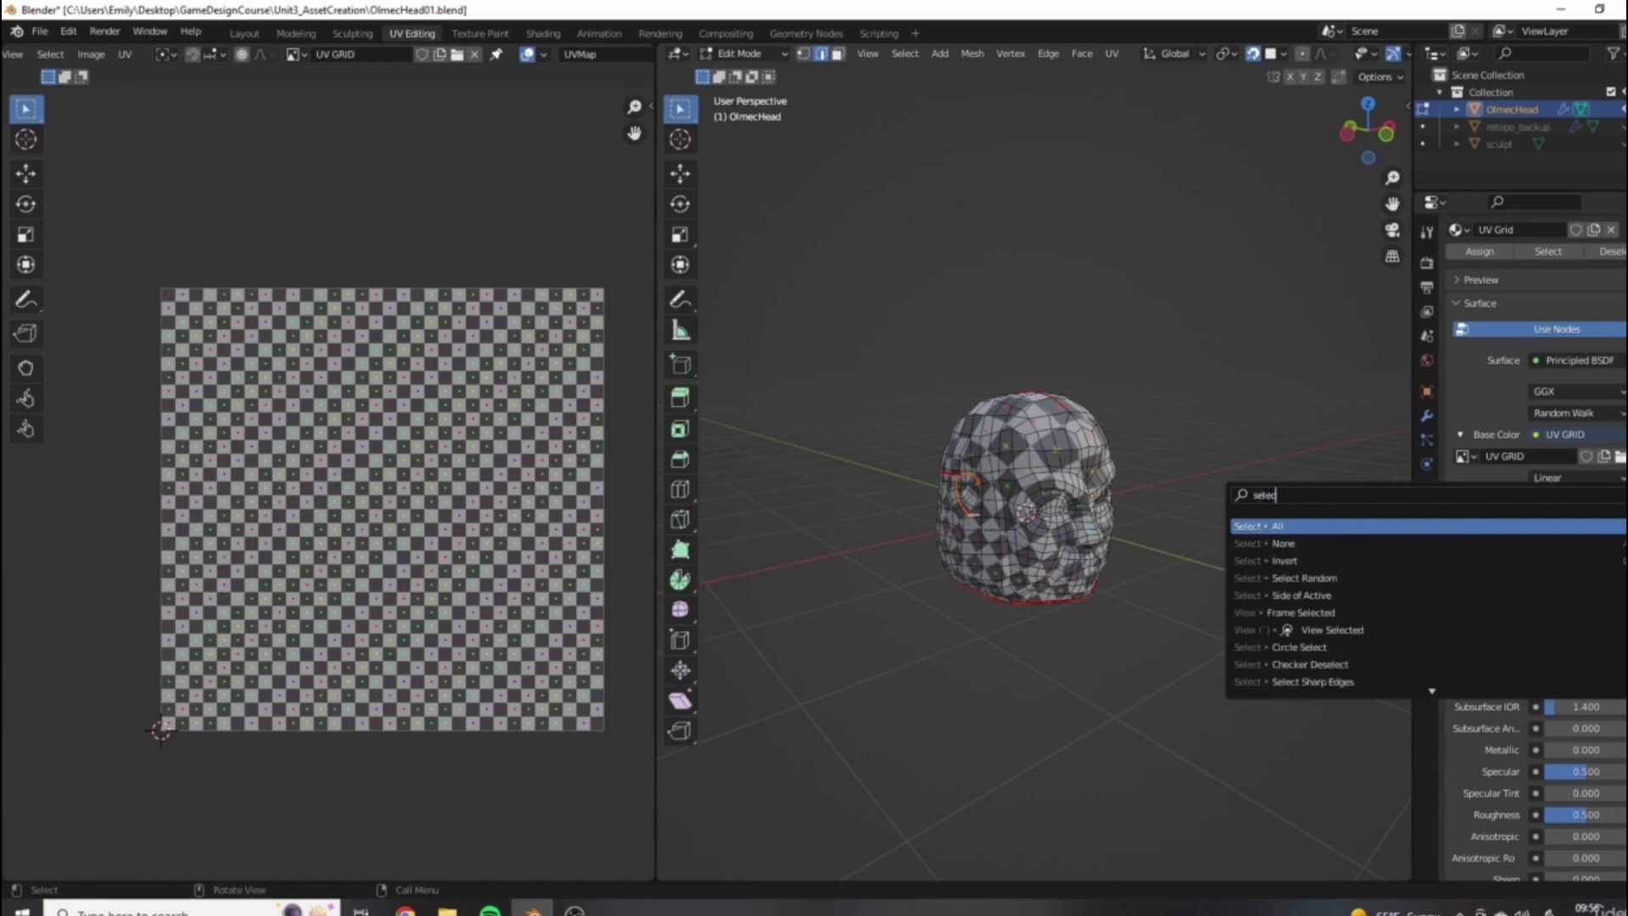
text(t mirror)
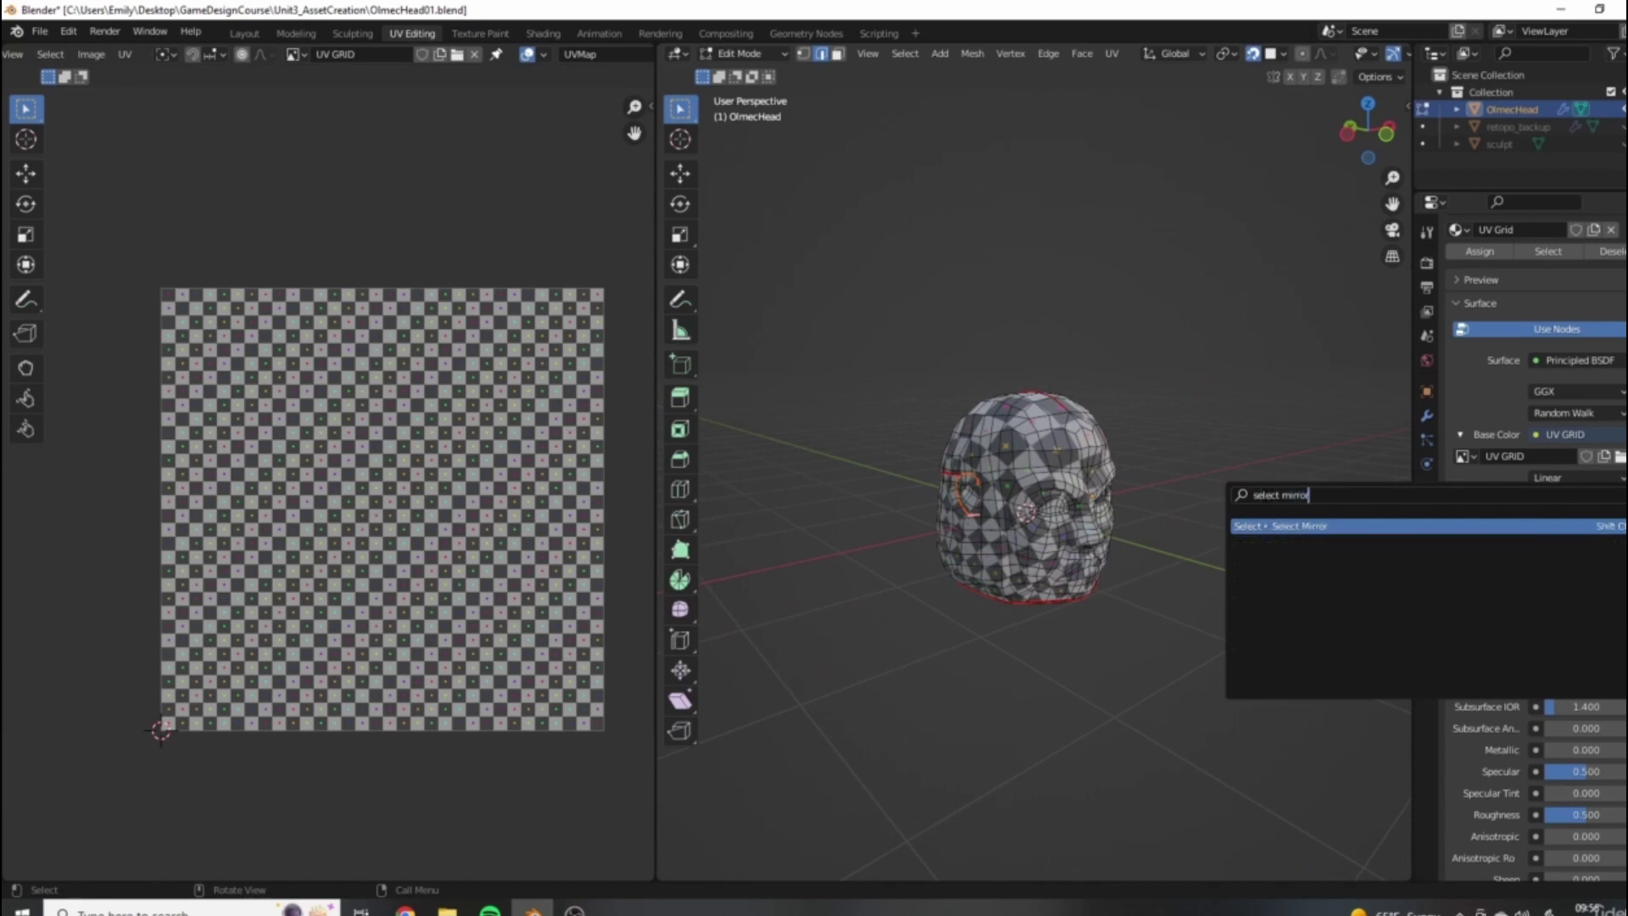
click(1306, 529)
middle_drag(1006, 542, 879, 559)
scroll(880, 824, up, 5)
middle_drag(880, 703, 1254, 618)
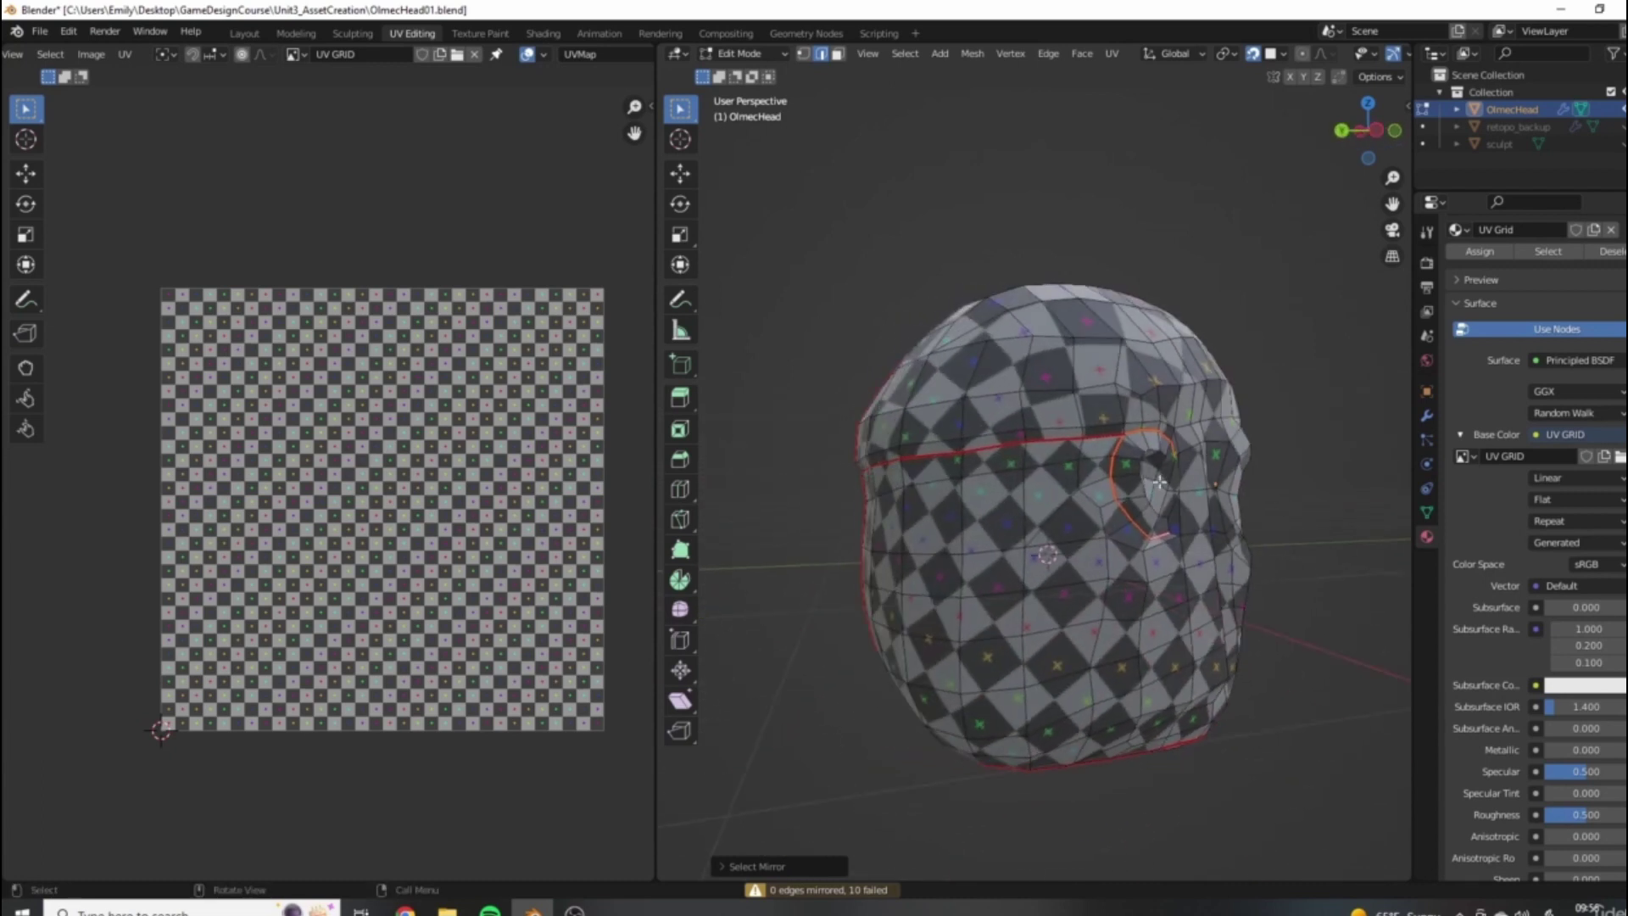
Select the matching edge path around the opposite ear and mark it as a seam.
middle_drag(1158, 481, 921, 750)
scroll(1010, 473, up, 4)
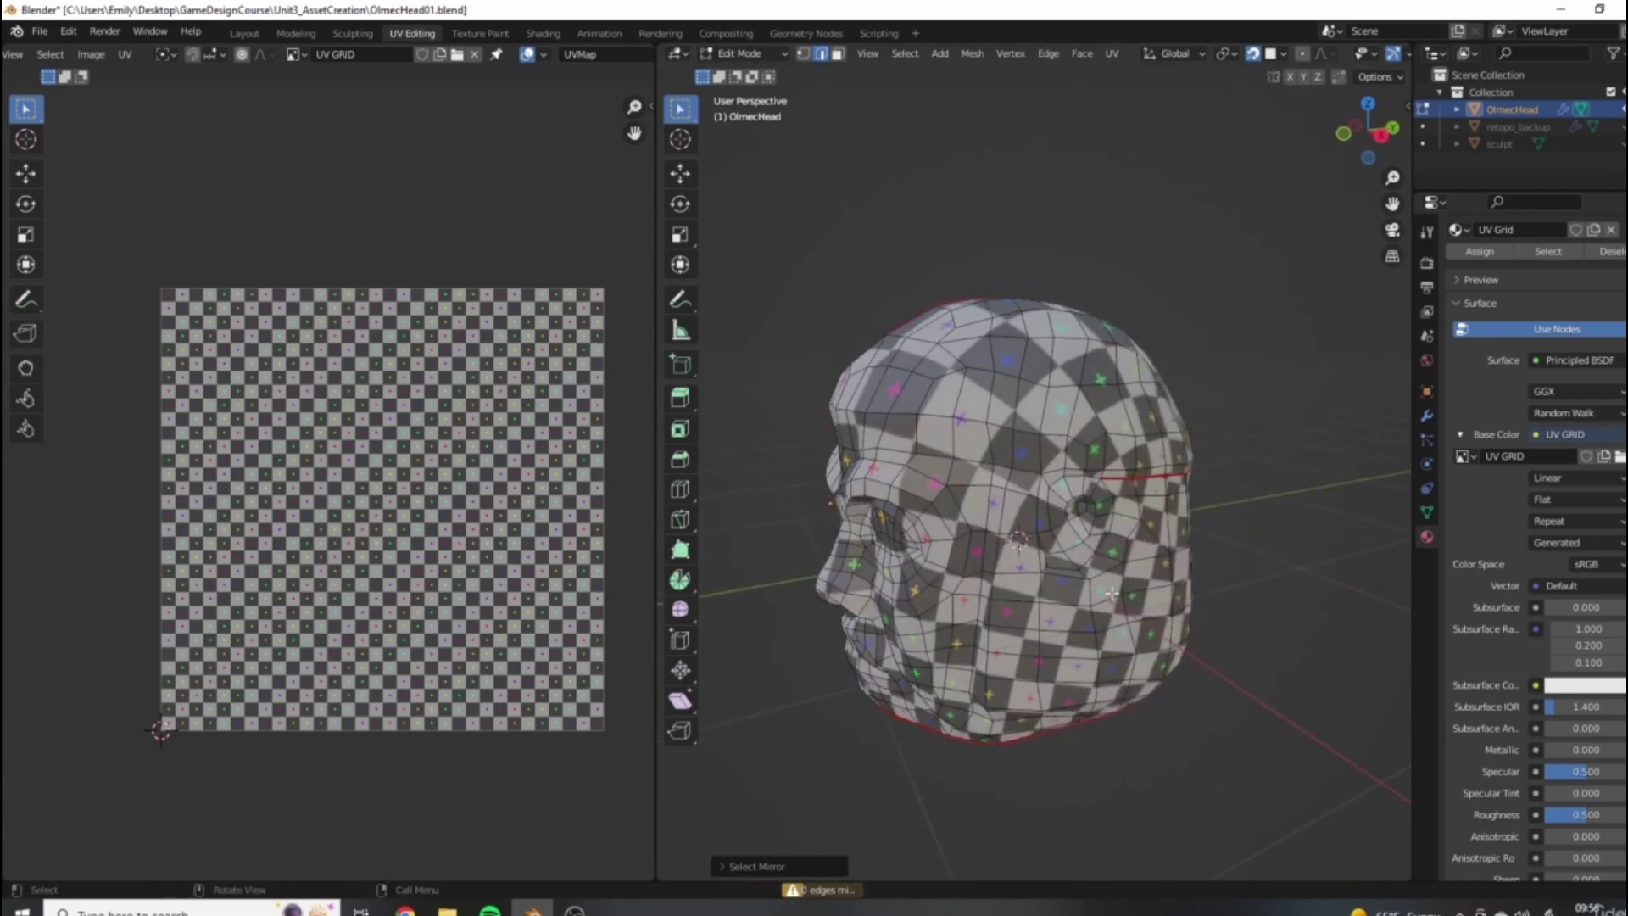
middle_drag(975, 509, 1010, 473)
click(1046, 608)
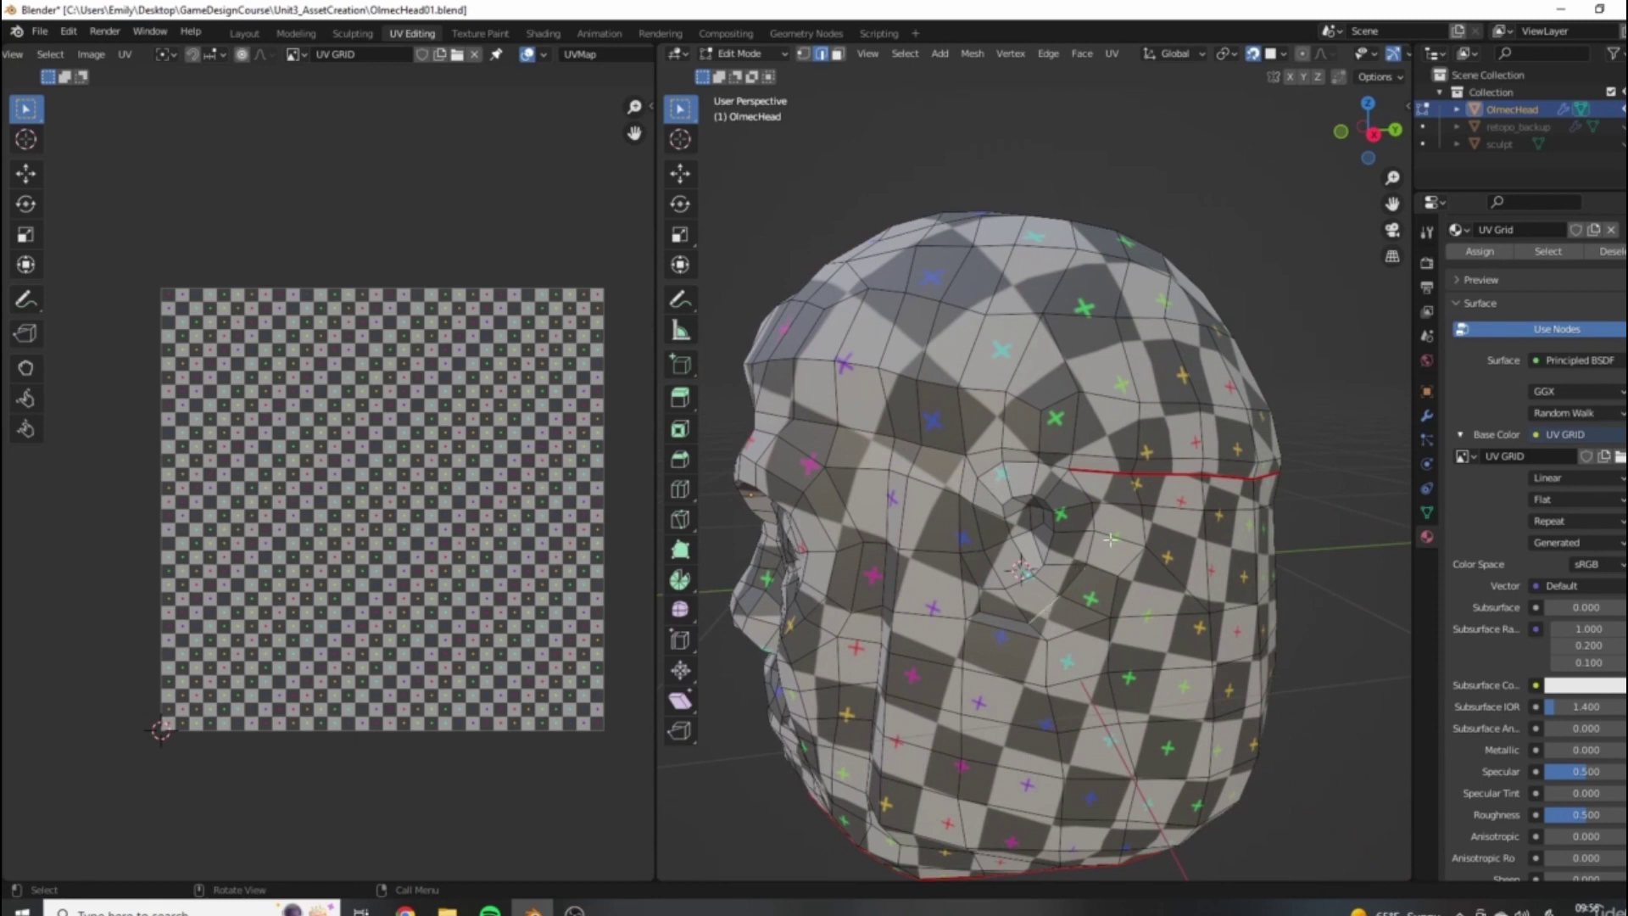
ctrl+click(1083, 489)
middle_drag(1025, 467, 1050, 484)
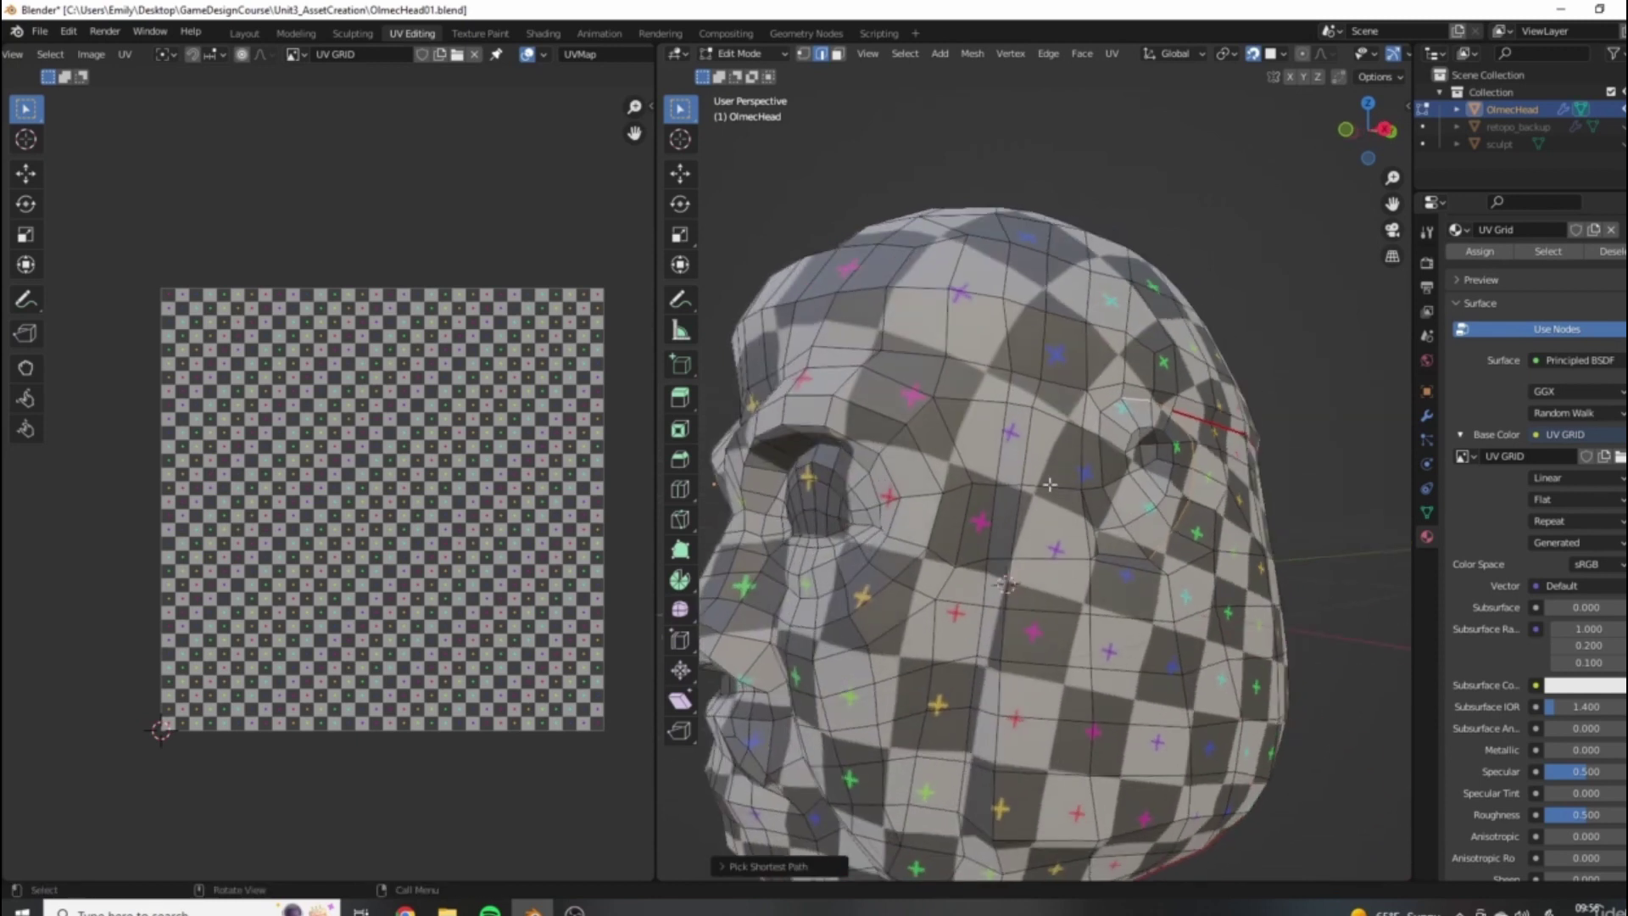
scroll(1094, 507, down, 4)
middle_drag(836, 476, 1086, 458)
scroll(883, 525, down, 2)
scroll(1086, 458, up, 4)
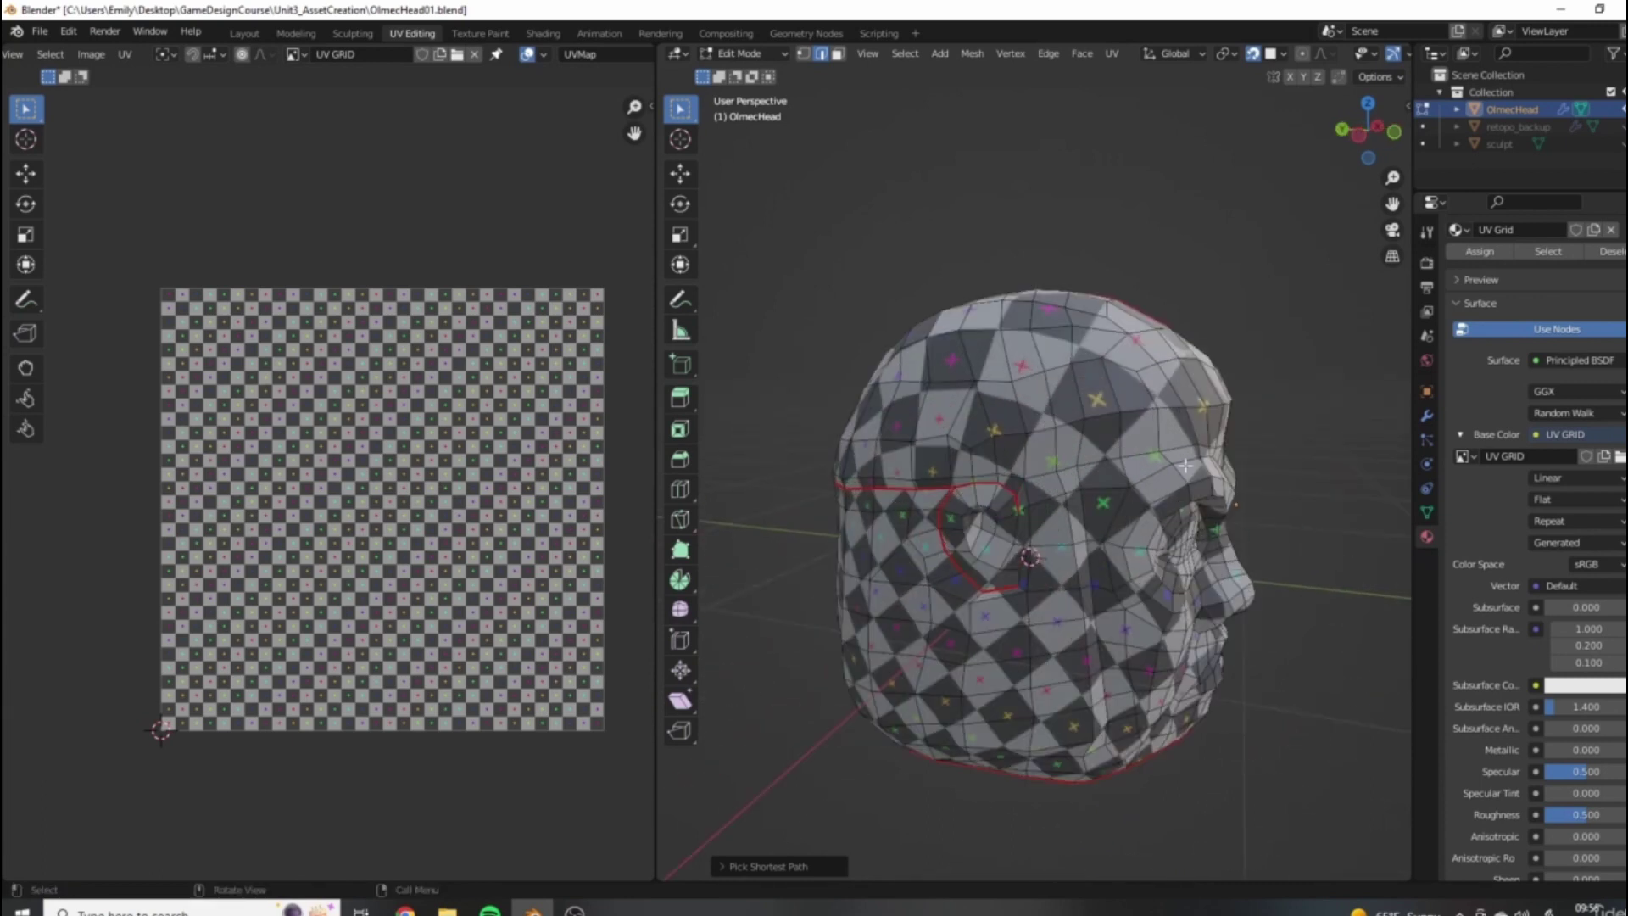
middle_drag(1020, 534, 1123, 453)
scroll(1135, 421, up, 4)
scroll(1138, 428, down, 4)
right_click(1161, 505)
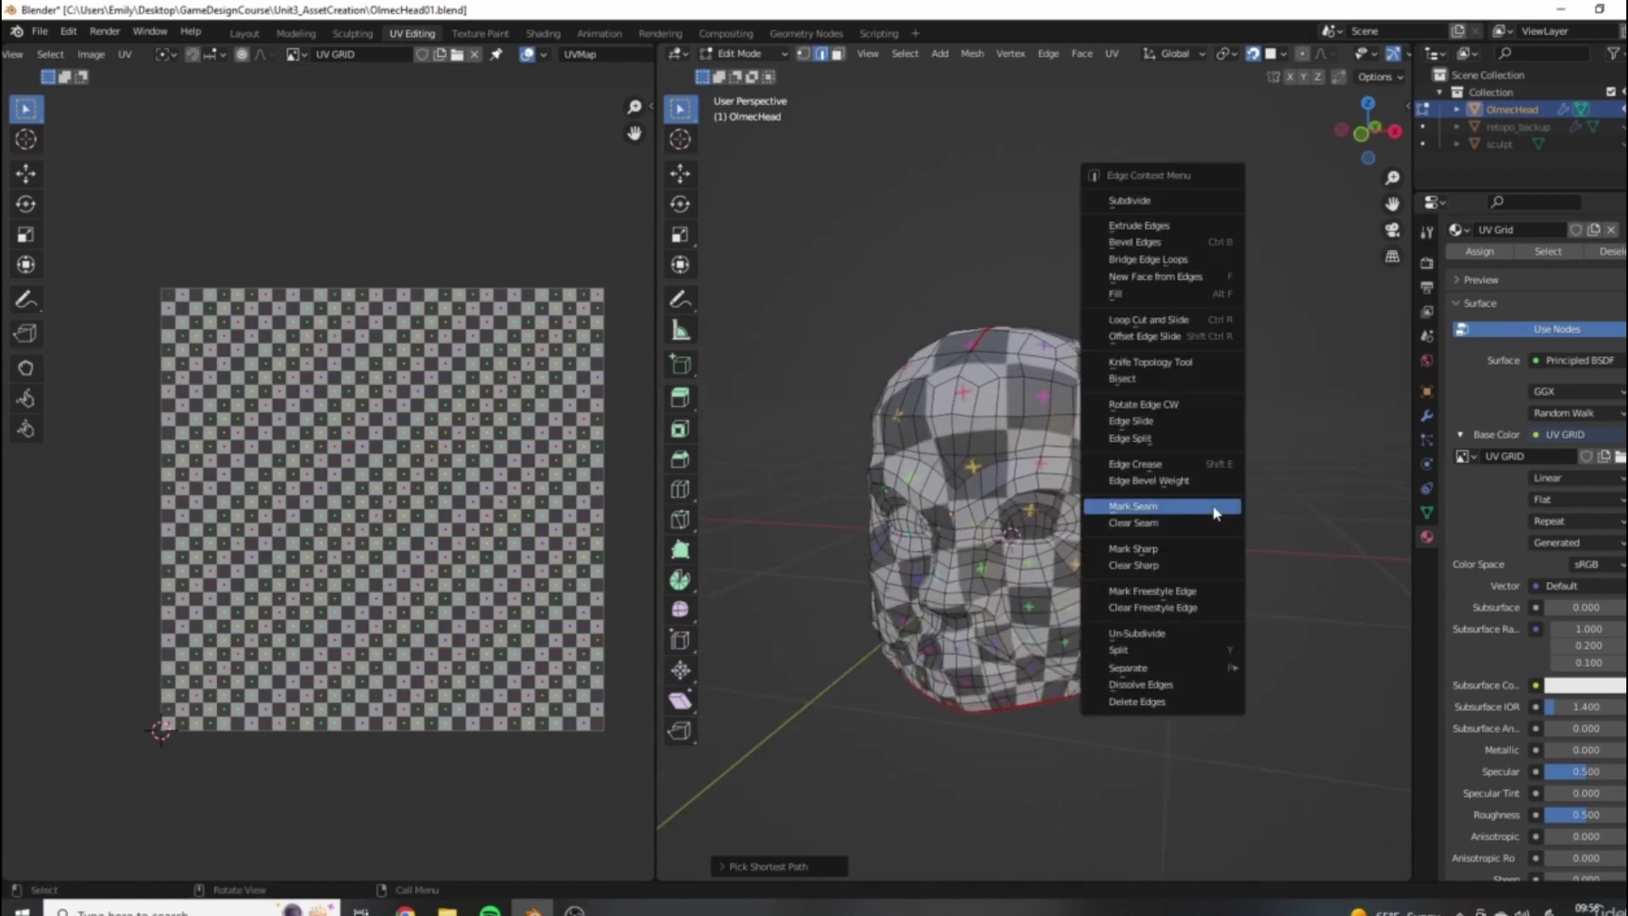
click(1216, 506)
Select a vertical edge path down the middle of the forehead from the top seam and mark it as a seam.
middle_drag(1215, 512, 844, 485)
scroll(963, 548, up, 2)
scroll(962, 547, down, 3)
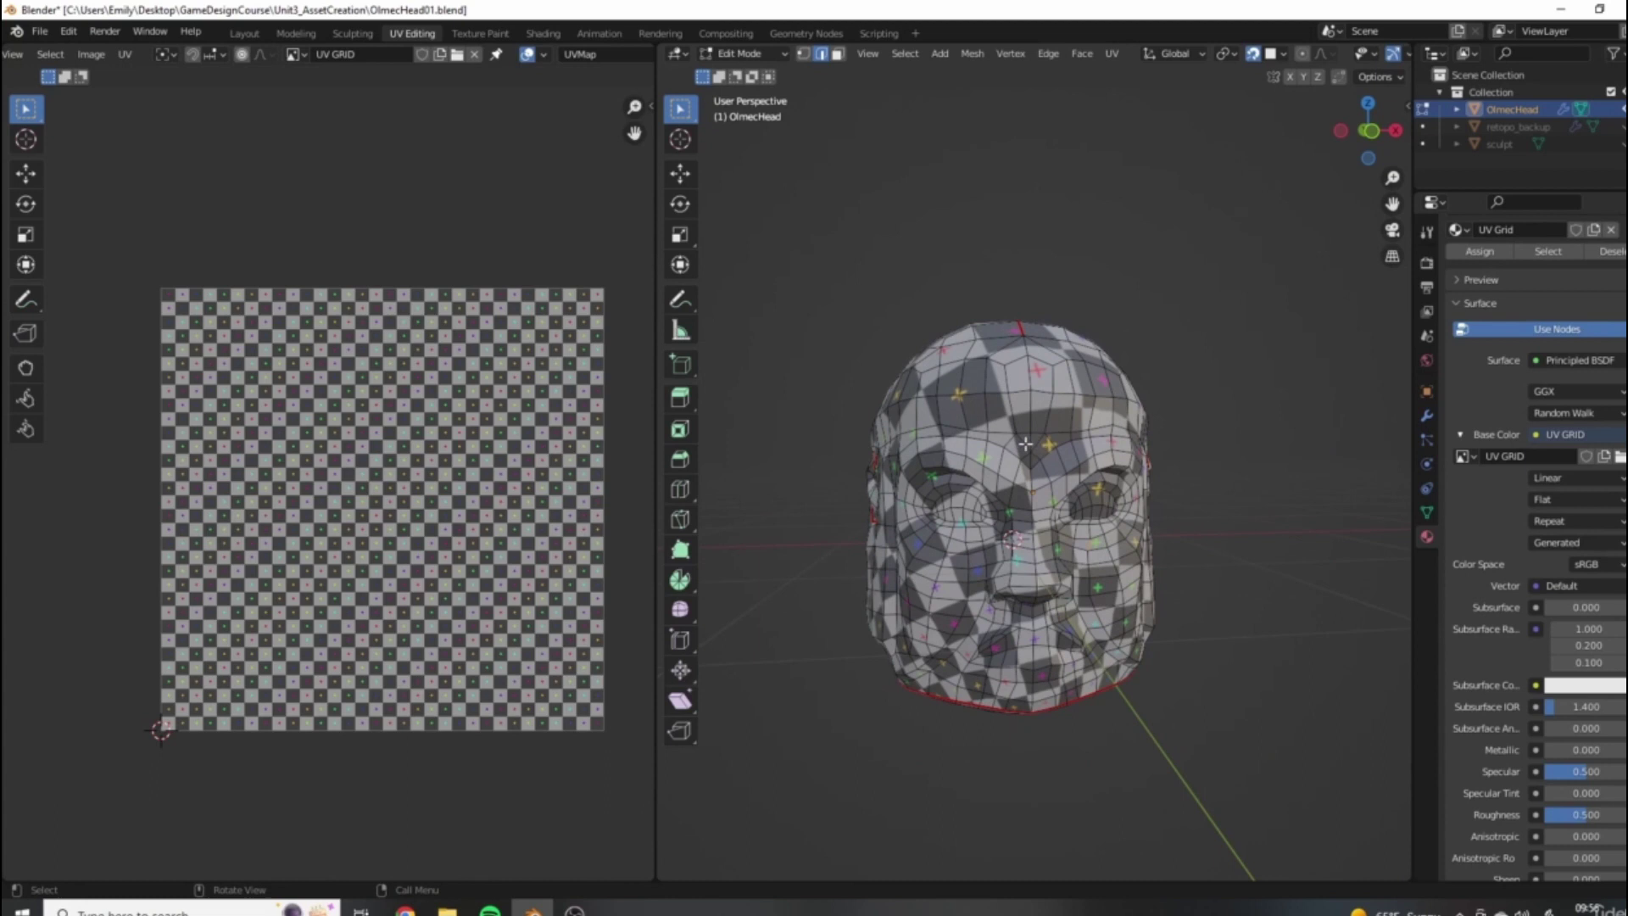
middle_drag(1108, 409, 1080, 451)
click(987, 407)
ctrl+click(986, 493)
right_click(1214, 445)
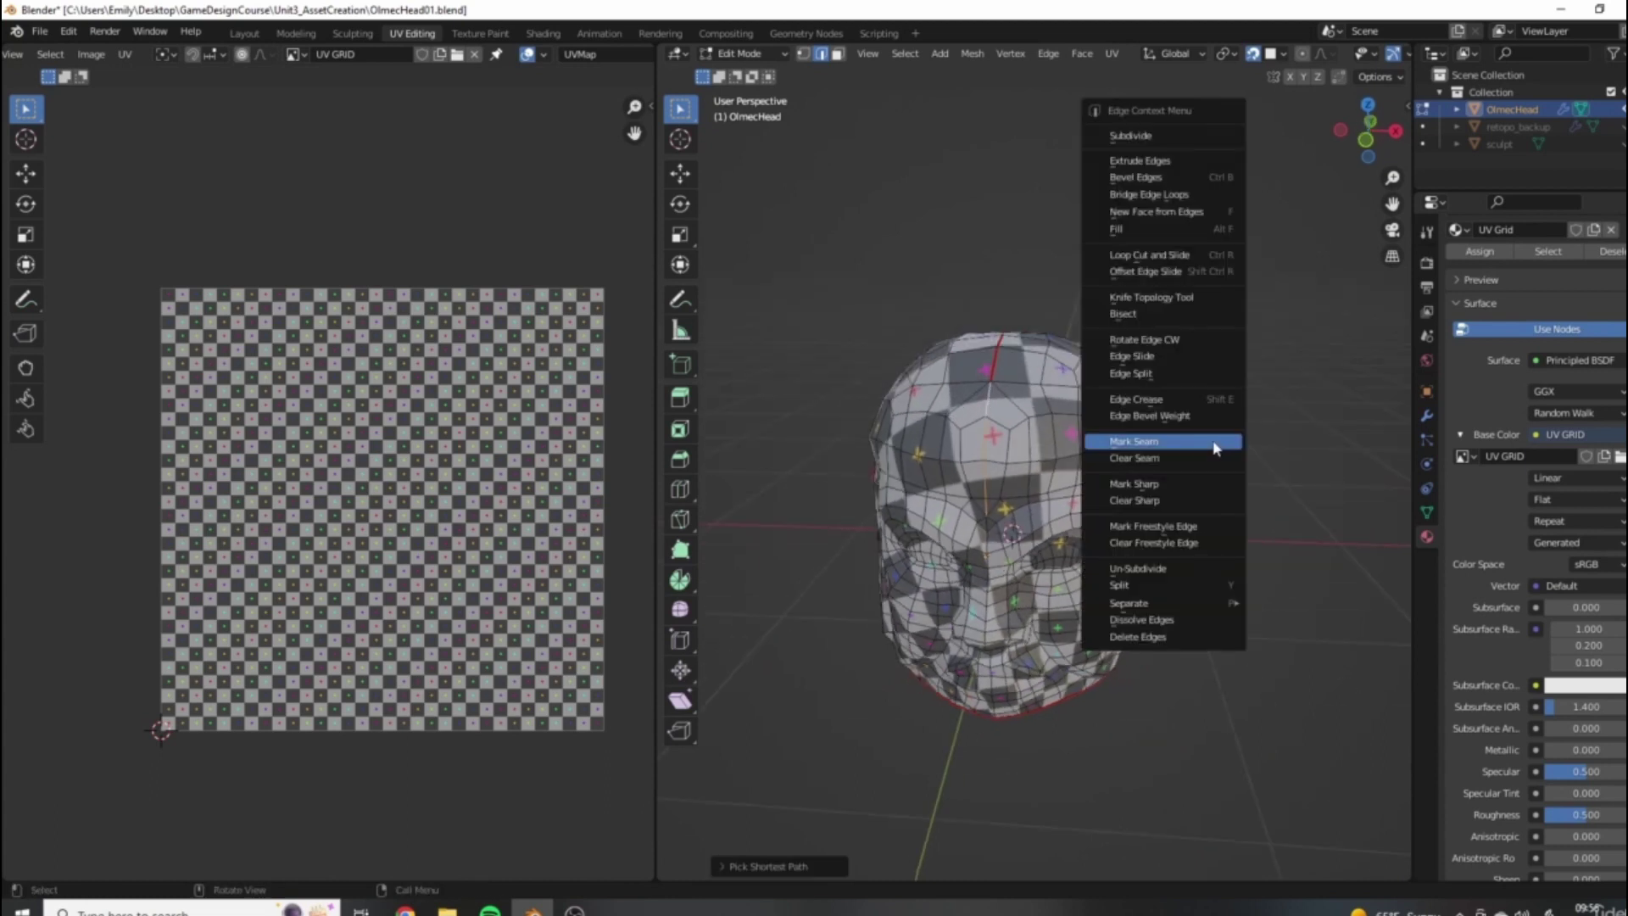
click(1216, 448)
Unwrap the whole mesh again with the ear and forehead seams included, and deselect everything.
middle_drag(1003, 519, 1059, 517)
key(a)
key(u)
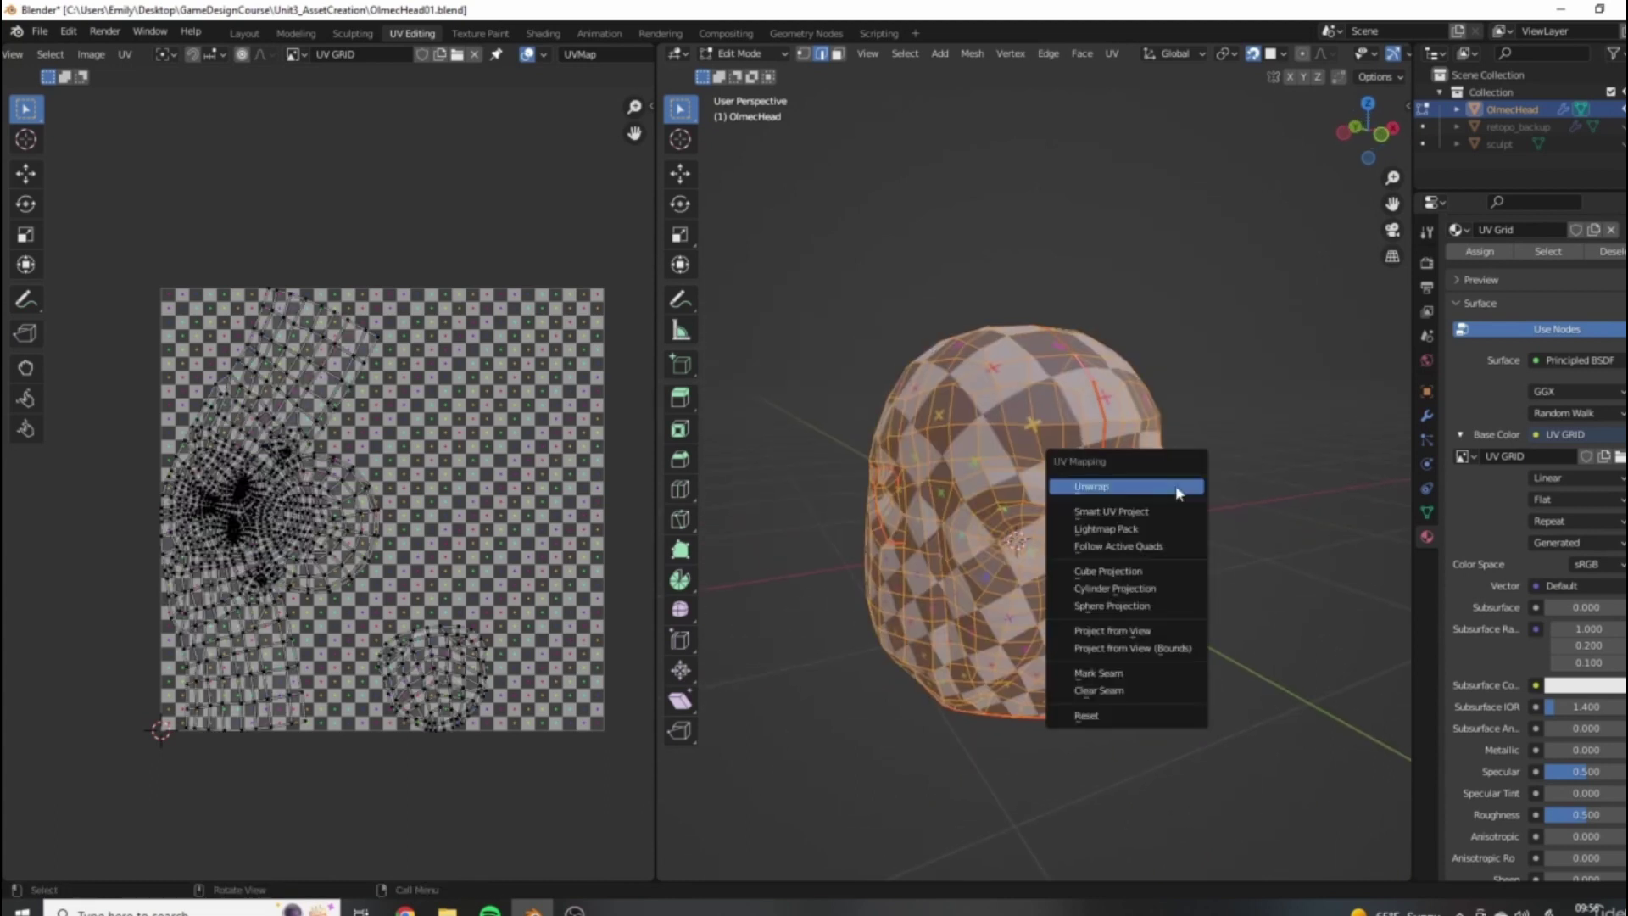
click(1178, 483)
middle_drag(1250, 523, 1148, 362)
key(alt+a)
Mark the edge joining the top seam to the headband seam at the back as a seam, and unwrap the whole mesh again.
scroll(1148, 362, up, 6)
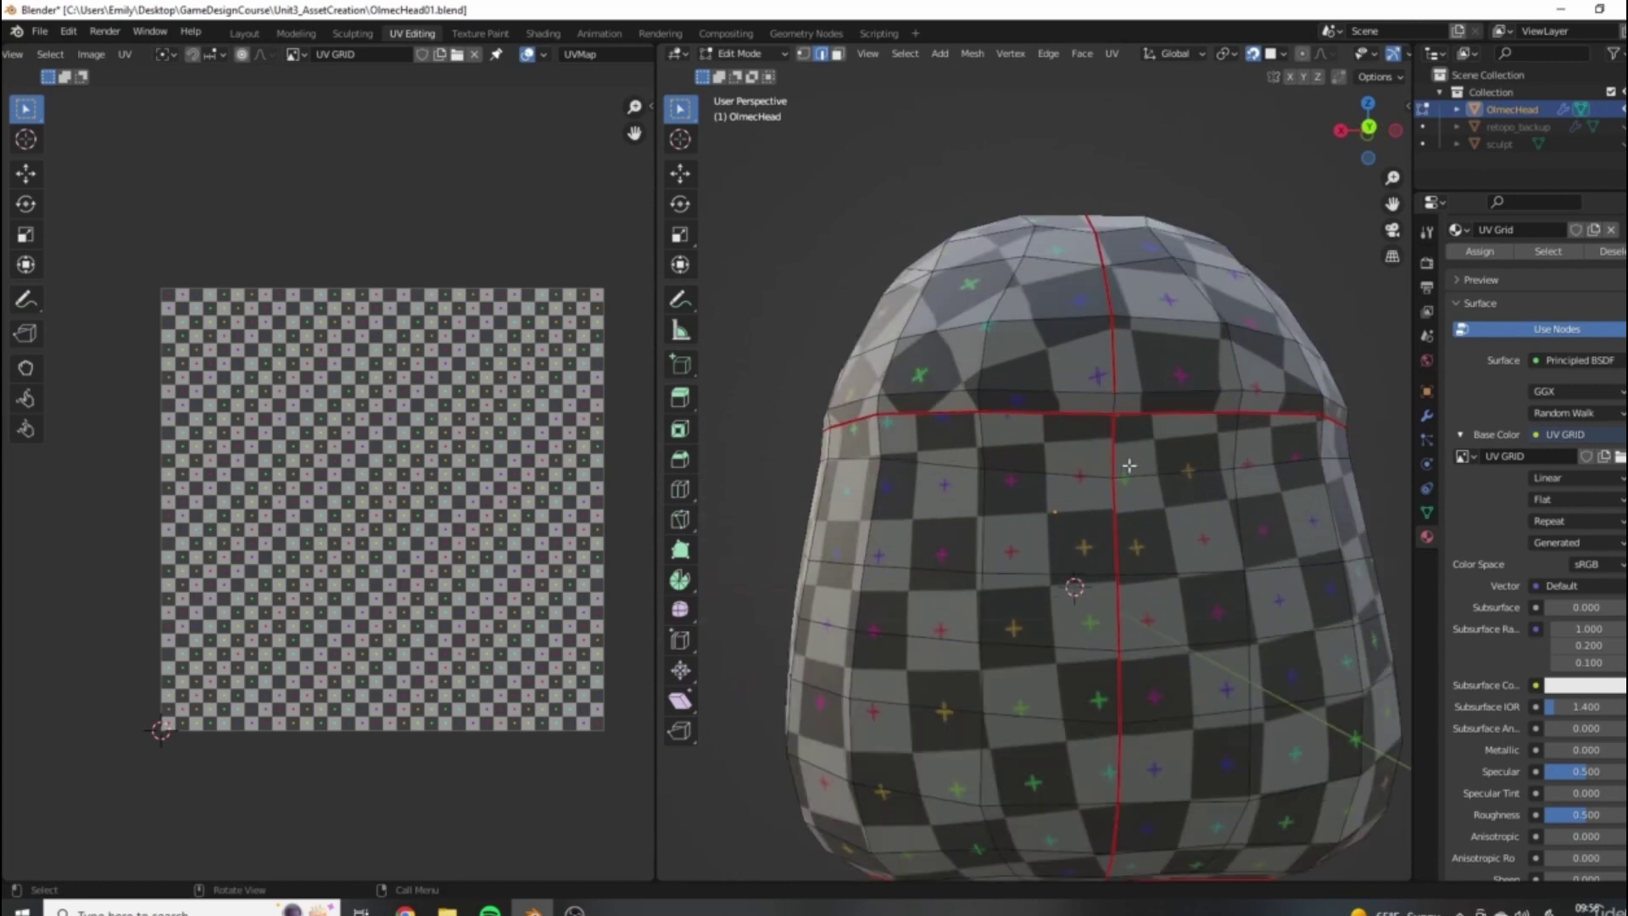
right_click(1139, 445)
click(1070, 447)
scroll(1187, 424, down, 6)
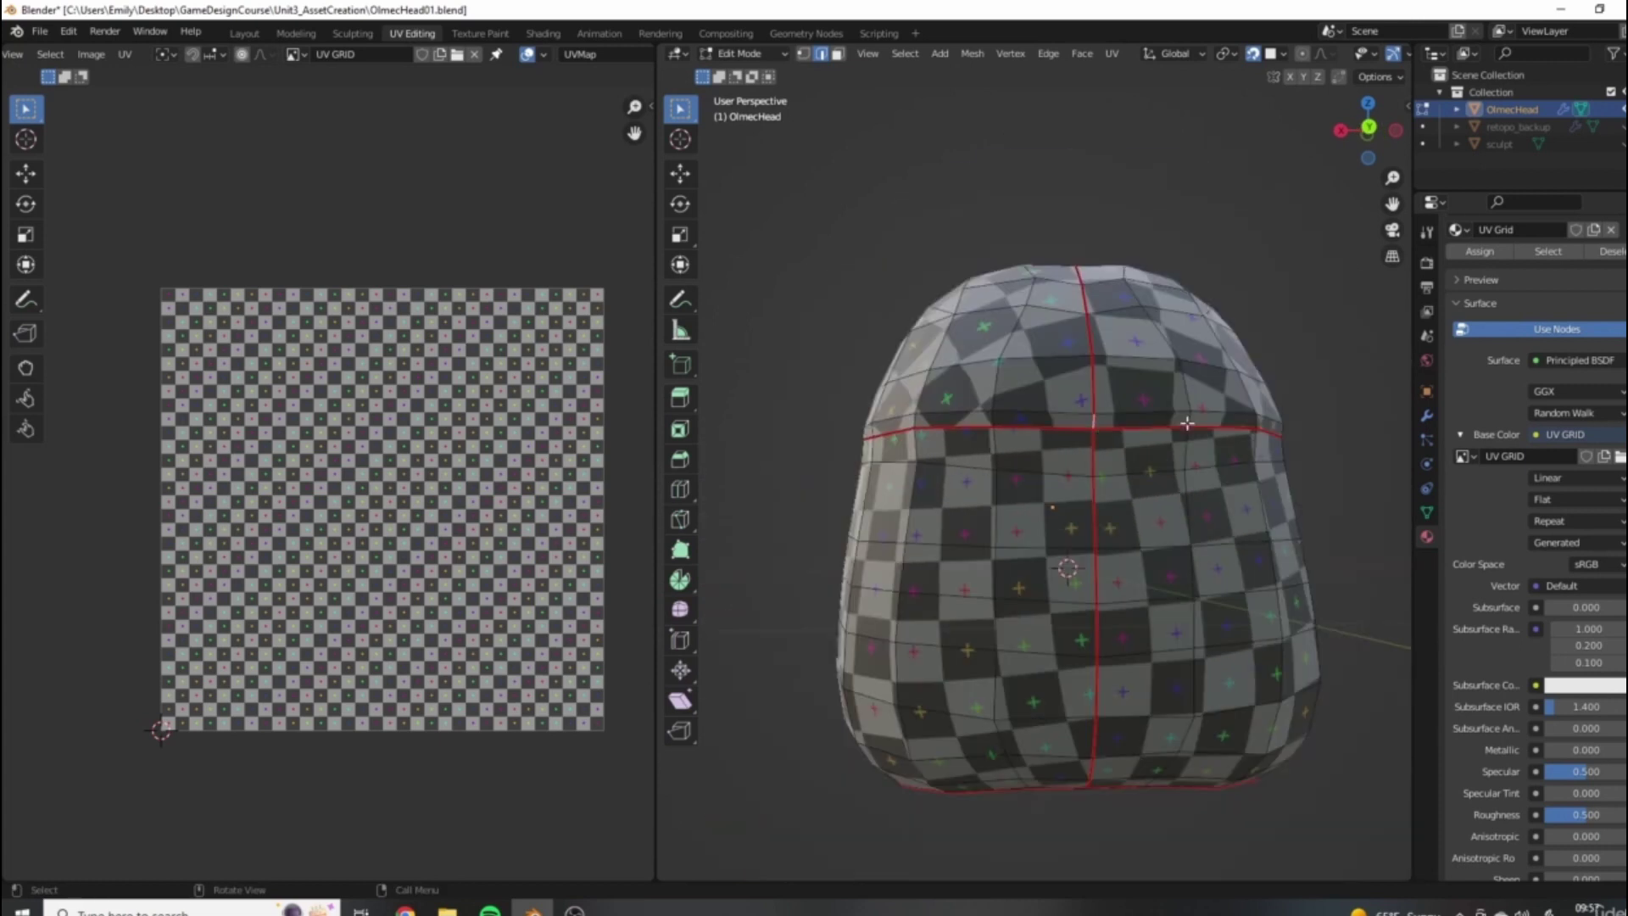
key(a)
key(u)
click(1124, 481)
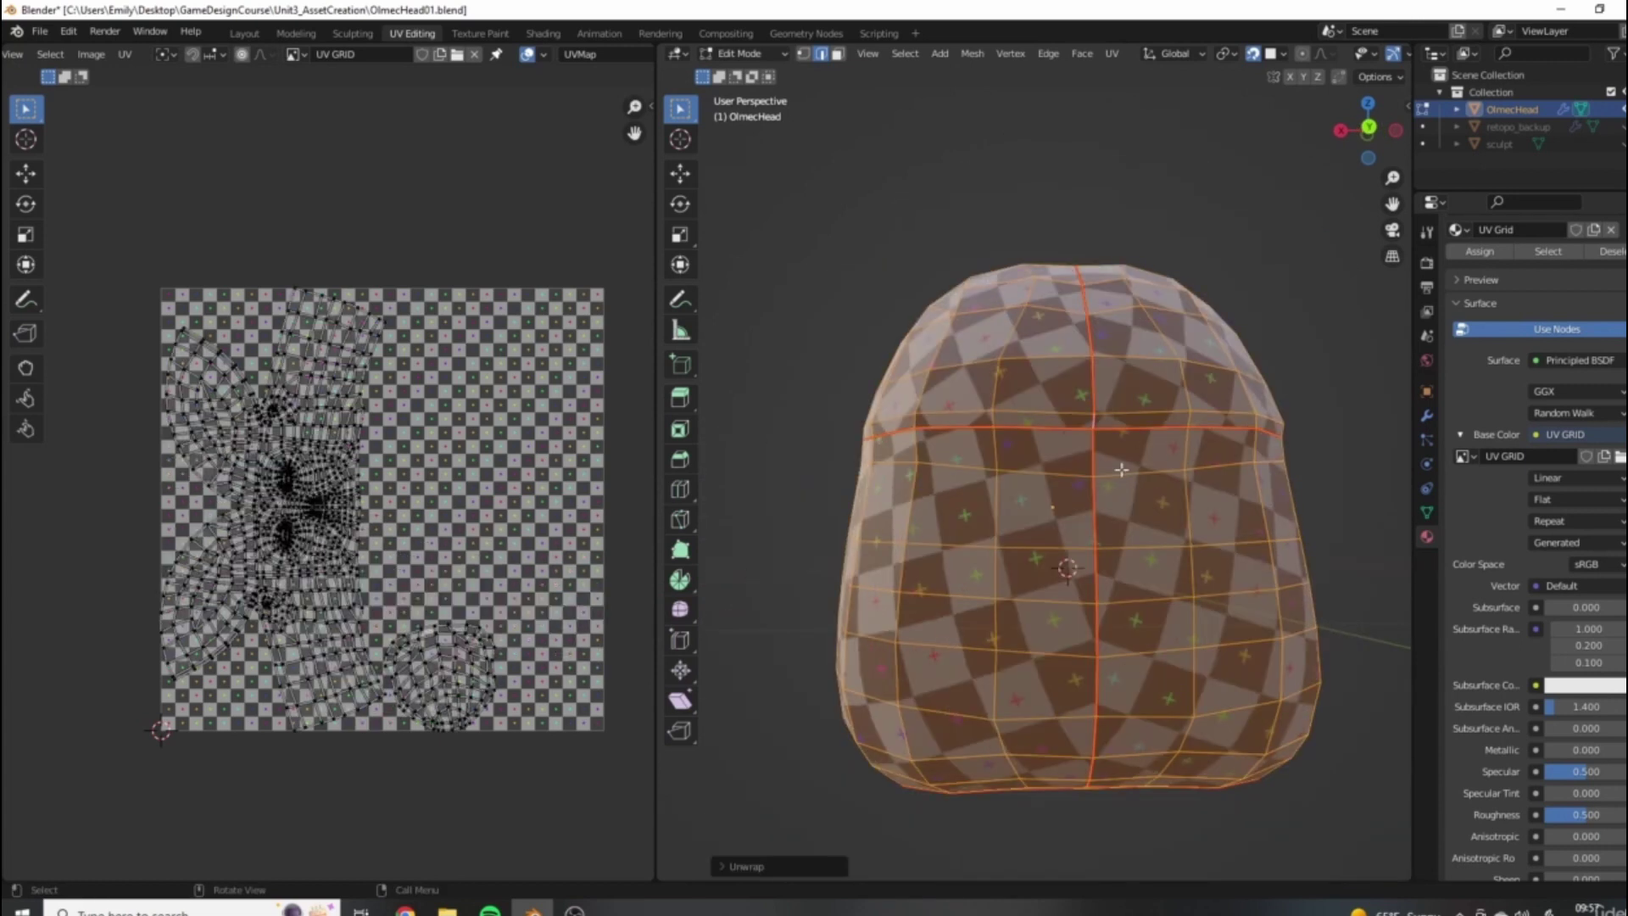
Switch to Object Mode and examine the checker pattern along the centre and headband seams on the back of the head.
key(Tab)
middle_drag(1121, 470, 1168, 522)
scroll(1113, 572, up, 6)
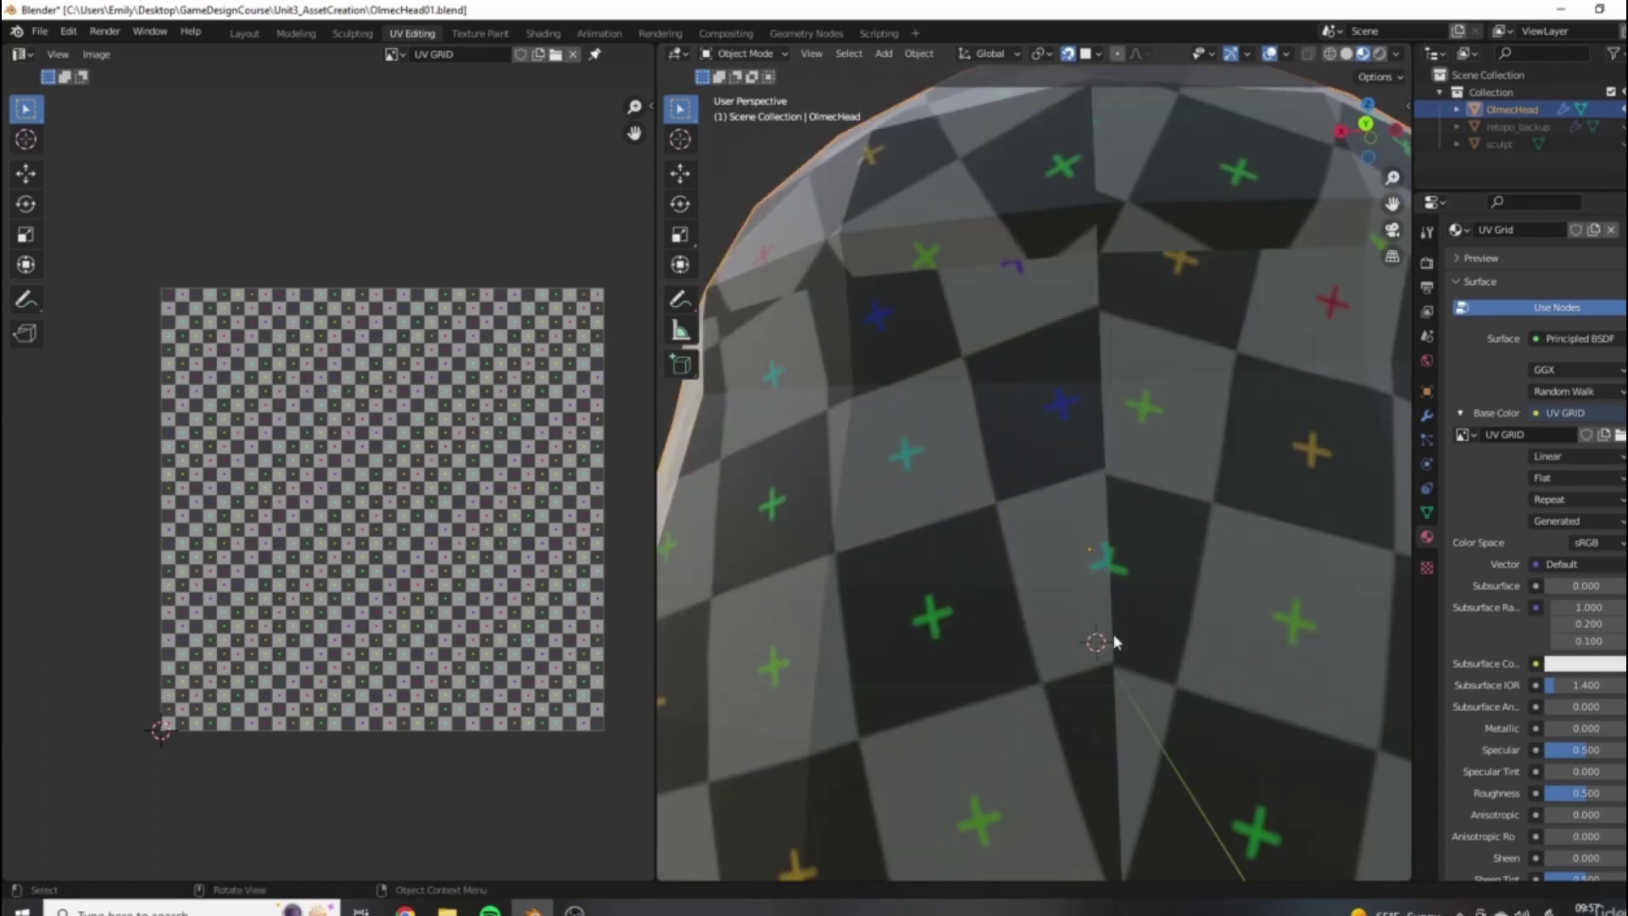
scroll(1085, 356, down, 5)
scroll(1232, 420, up, 5)
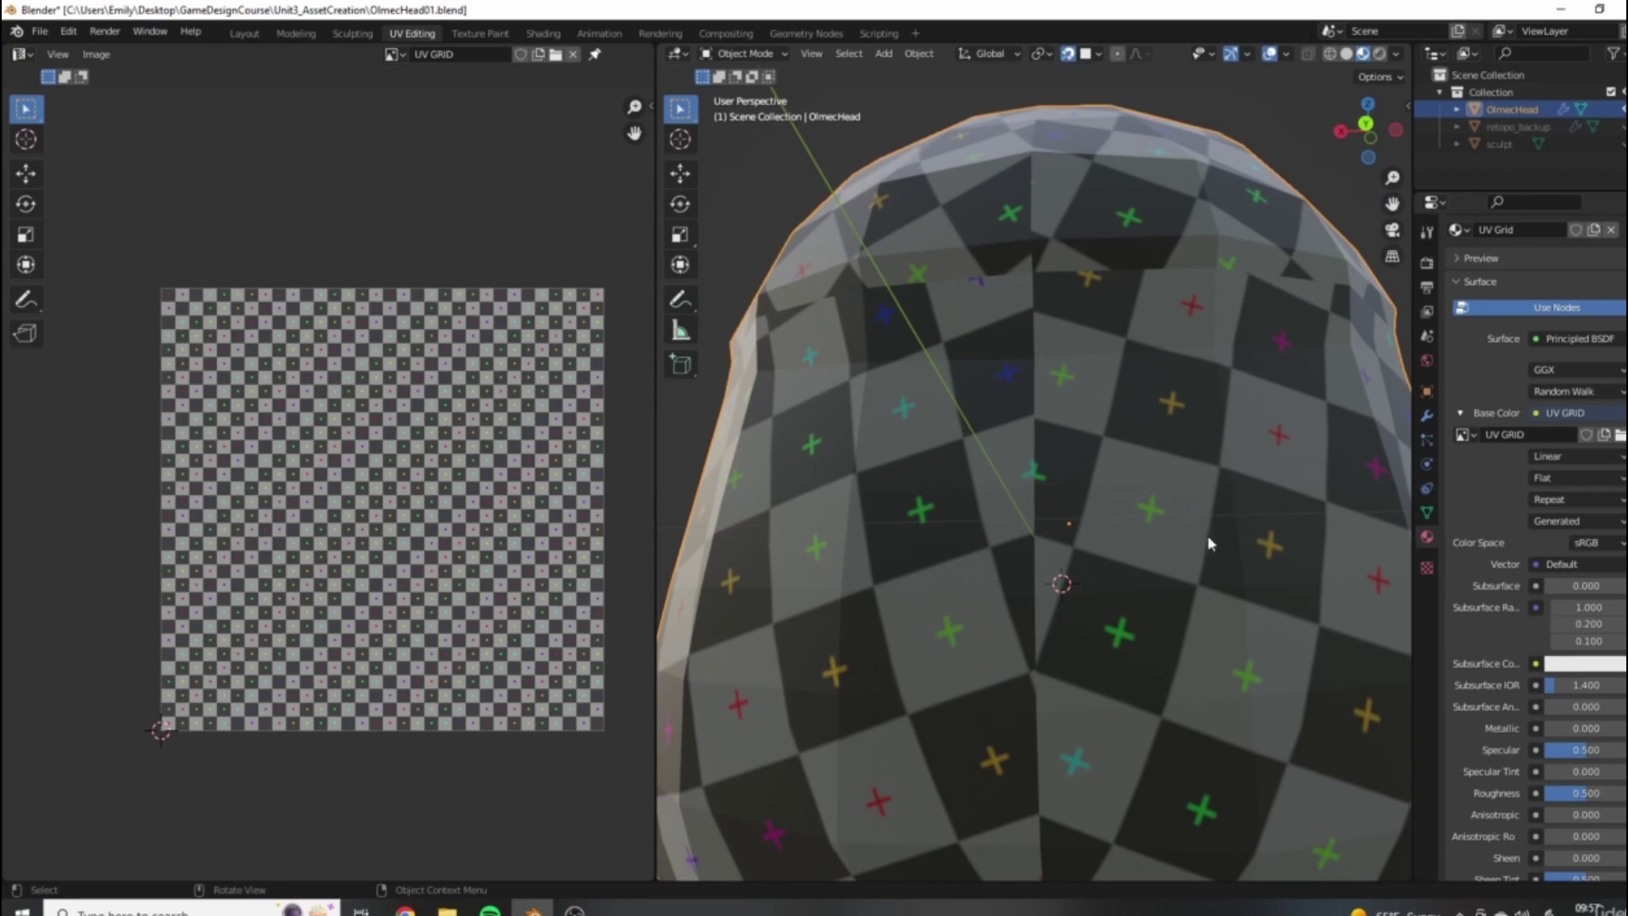
middle_drag(1086, 462, 1182, 602)
scroll(1119, 585, down, 5)
scroll(1151, 592, up, 3)
scroll(1068, 387, up, 2)
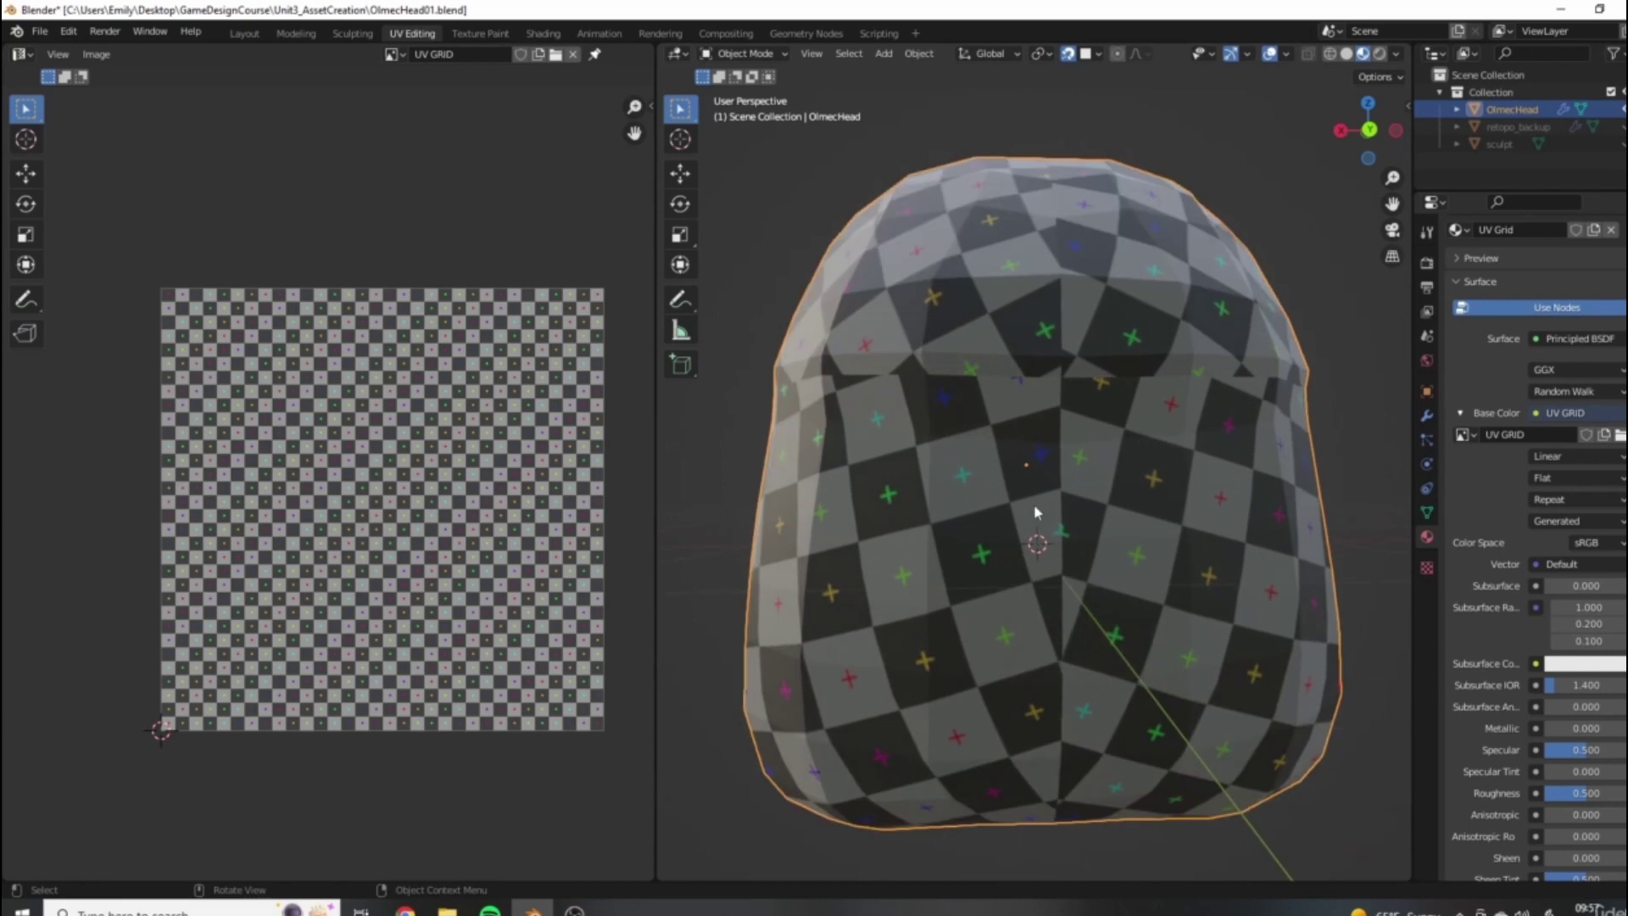
scroll(1102, 576, up, 4)
scroll(1085, 492, down, 6)
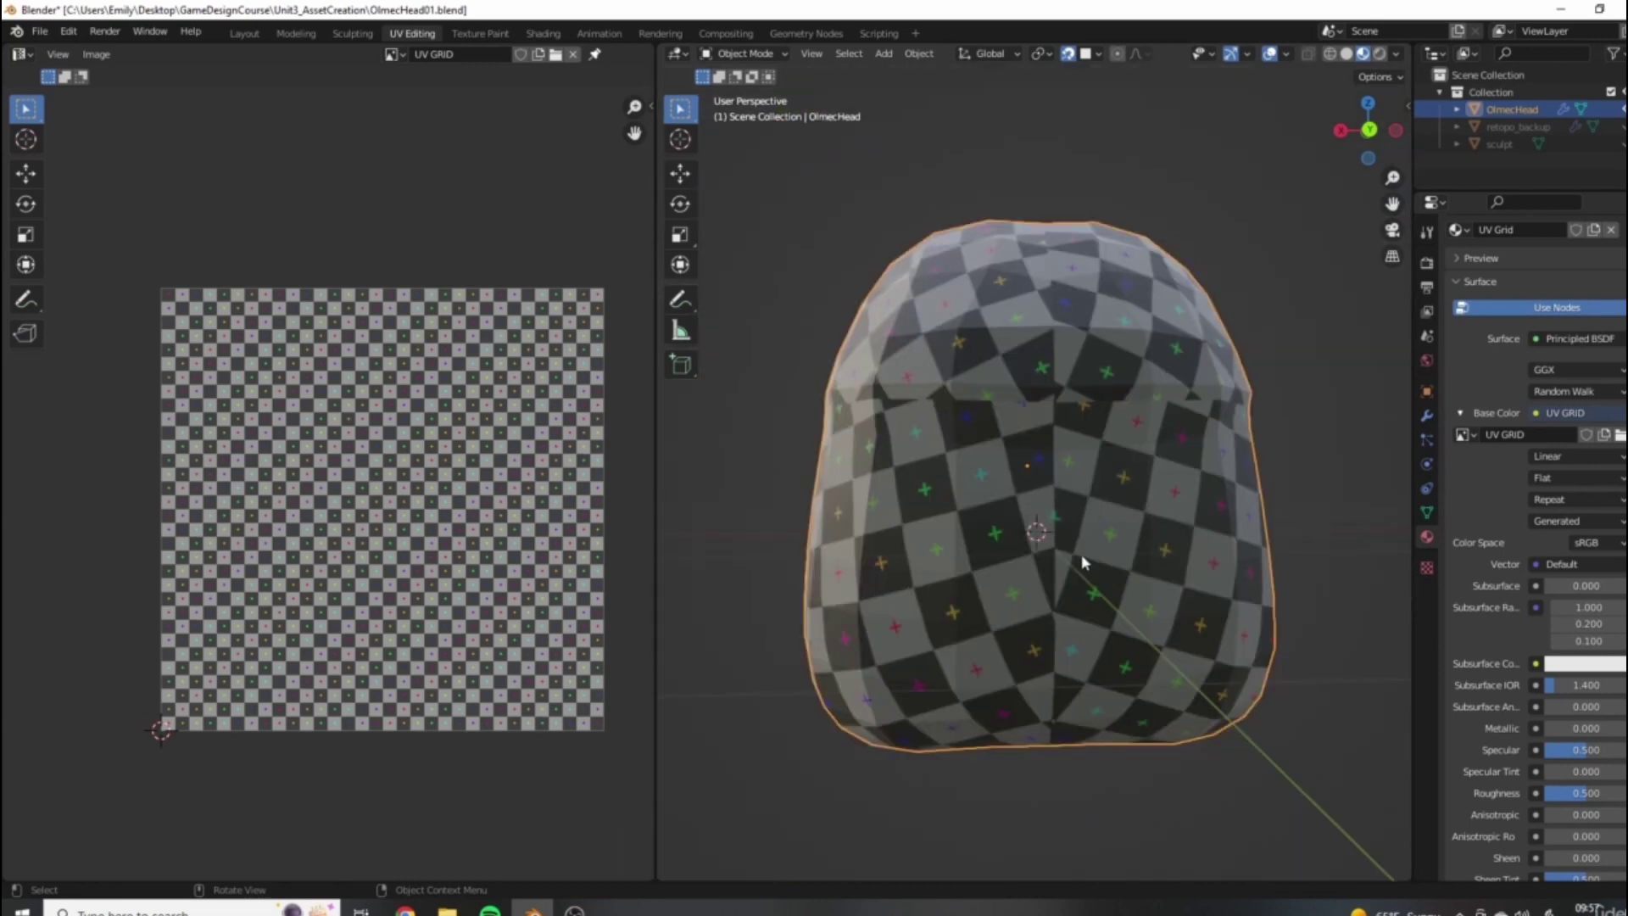
Examine the checker squares on the face and sides for distortion, and compare them with the back of the head.
middle_drag(1084, 561, 998, 483)
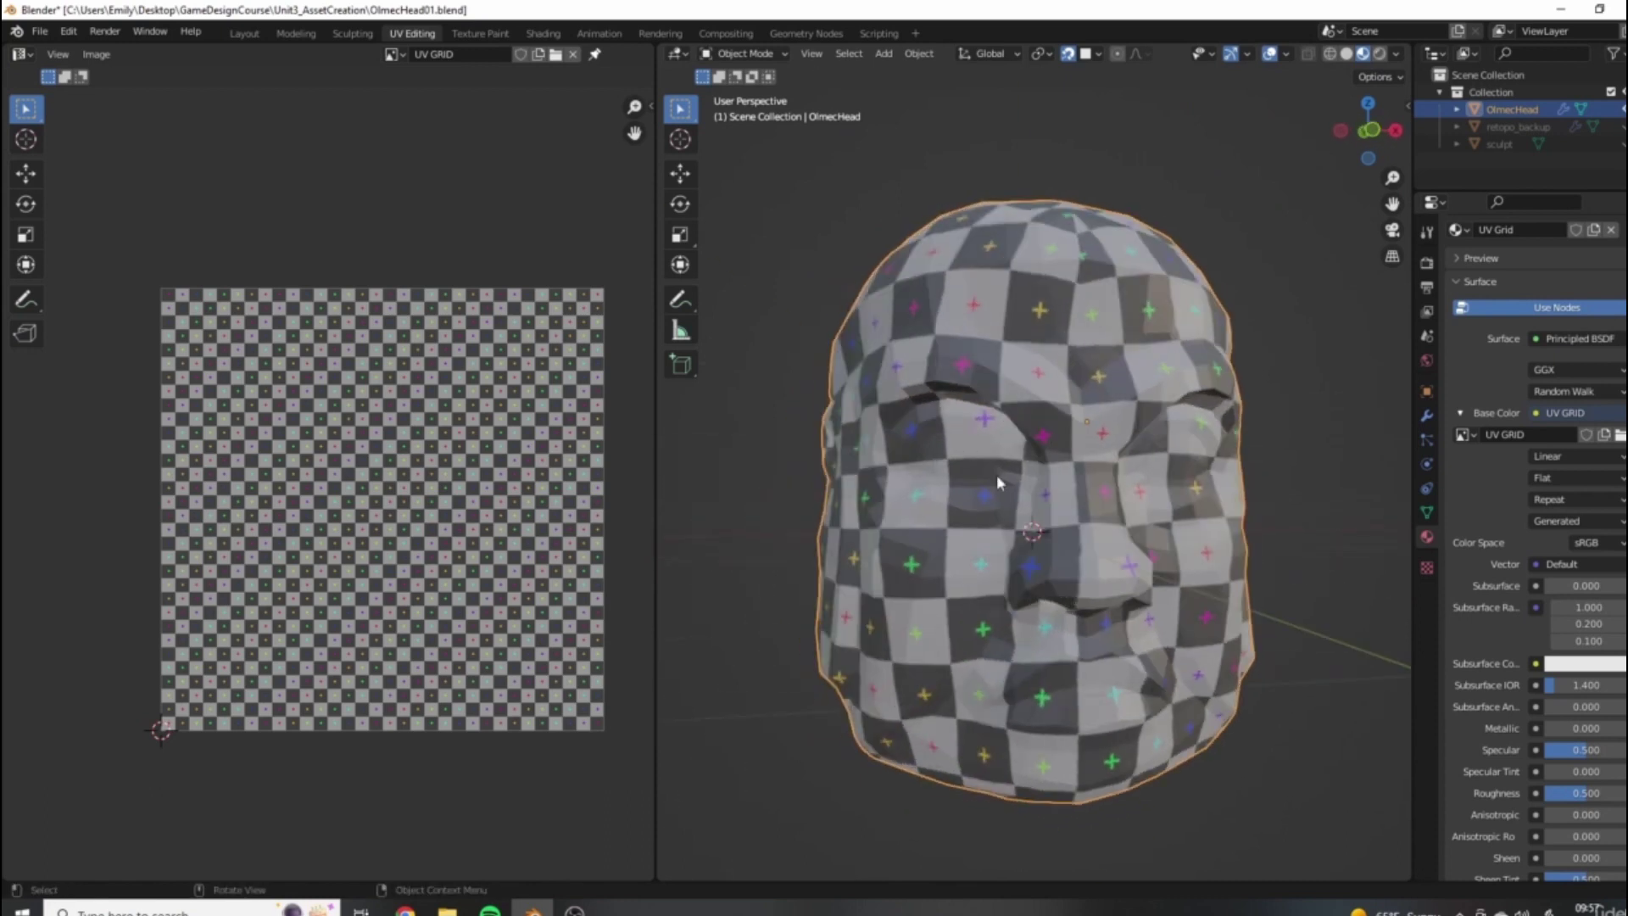
middle_drag(1234, 472, 890, 616)
scroll(999, 486, down, 5)
middle_drag(999, 486, 895, 500)
scroll(1090, 451, up, 5)
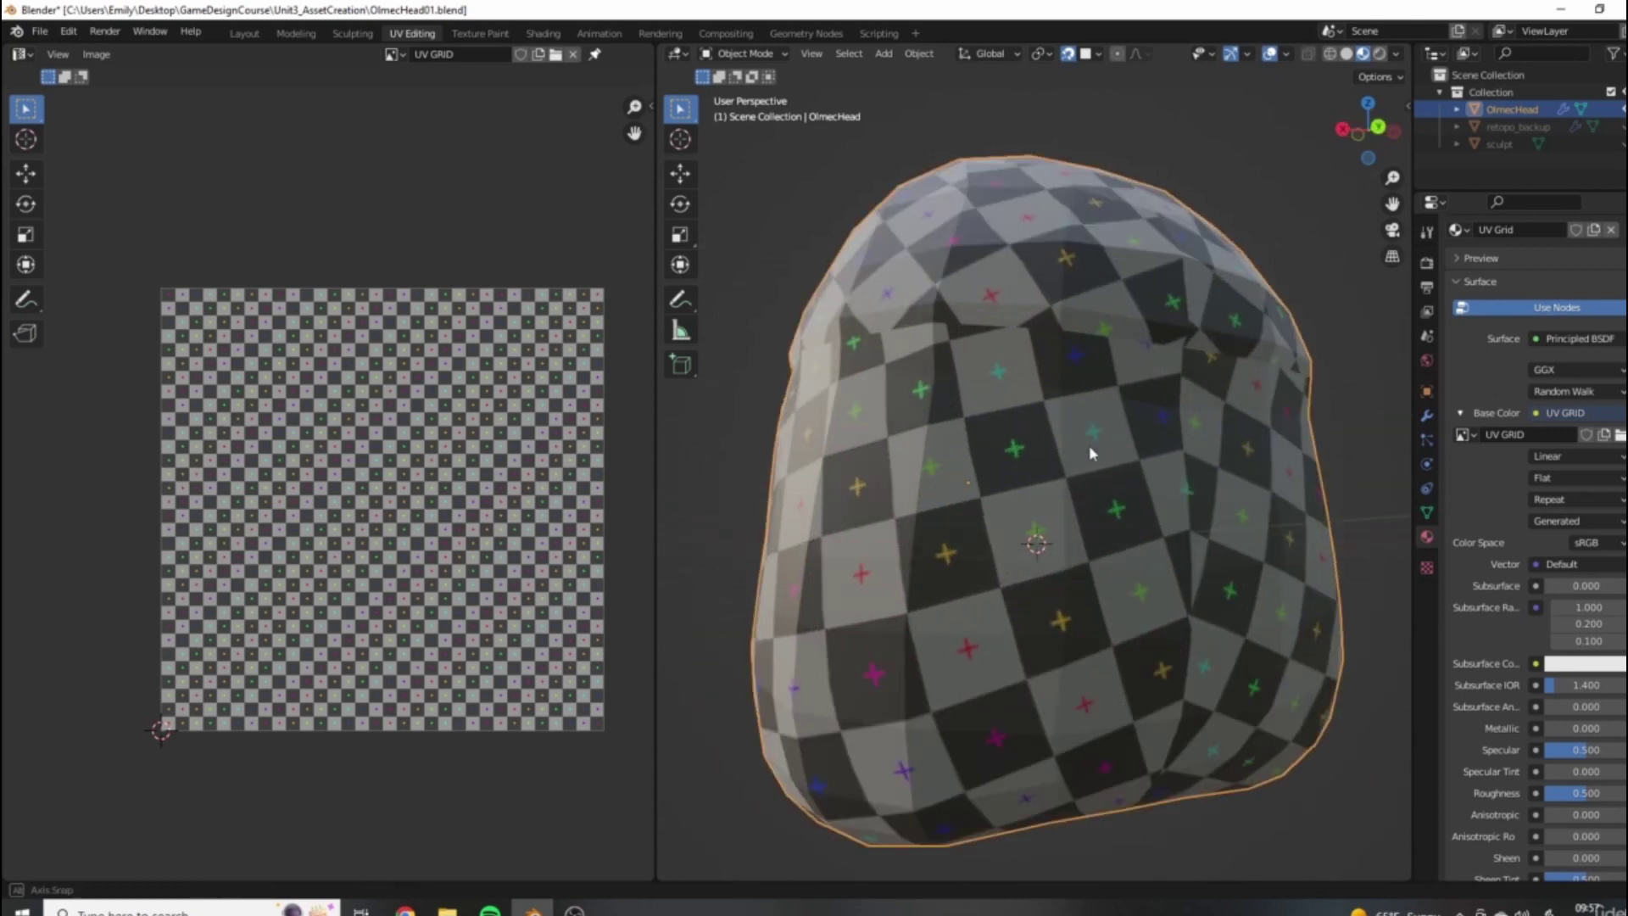
scroll(876, 446, up, 4)
middle_drag(1091, 450, 1020, 294)
scroll(875, 447, down, 4)
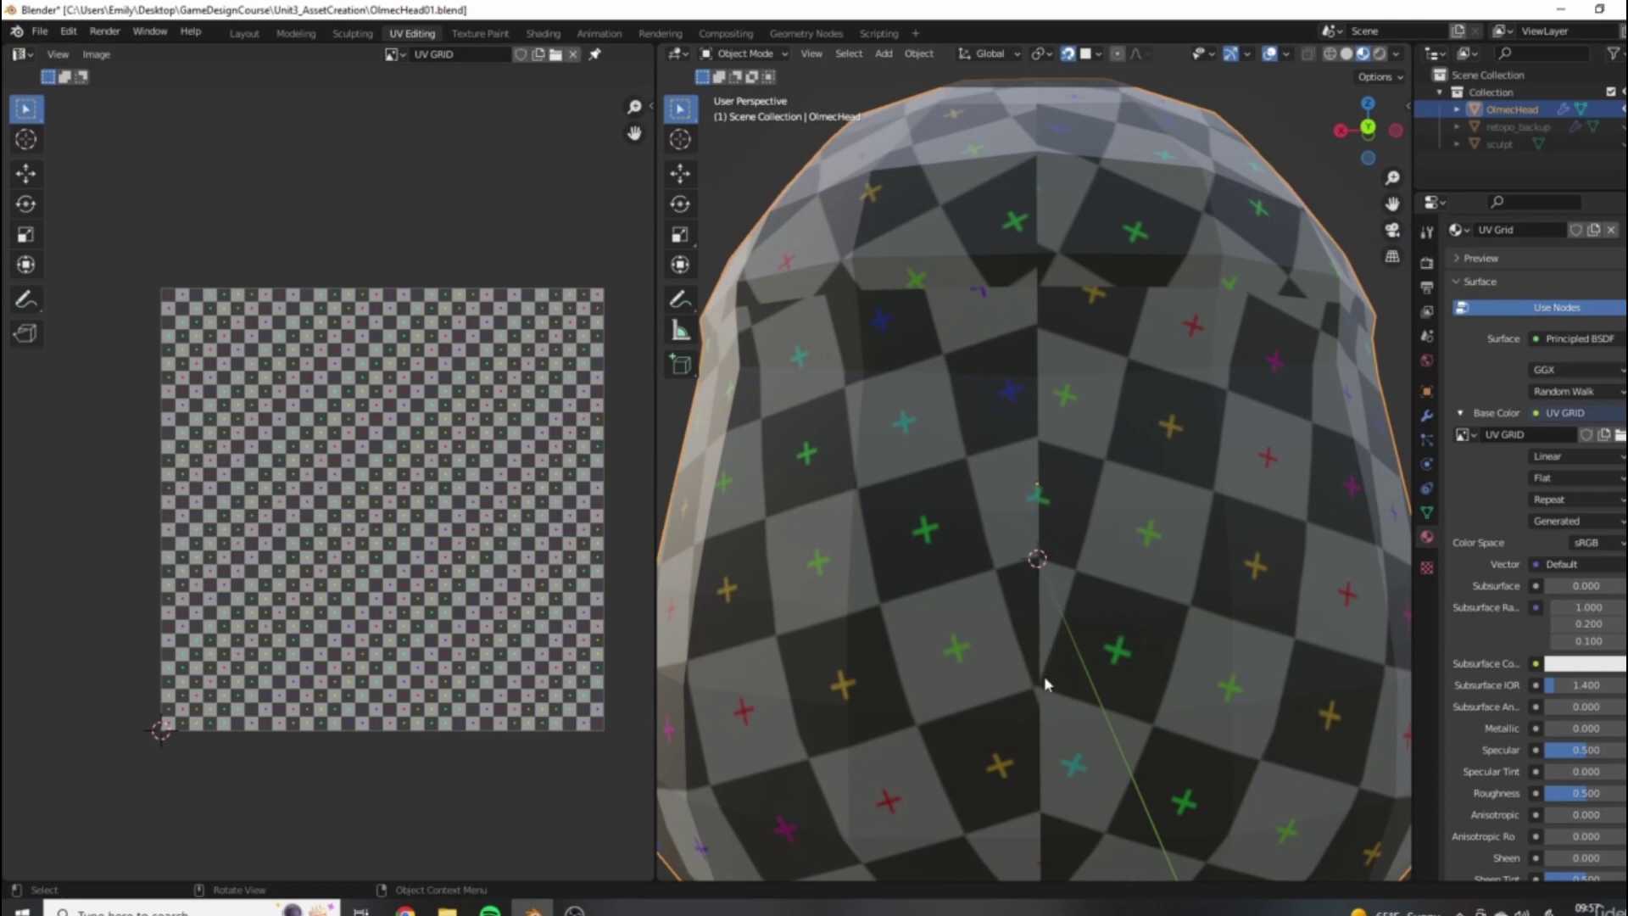
middle_drag(1045, 684, 1044, 592)
middle_drag(1017, 422, 1056, 318)
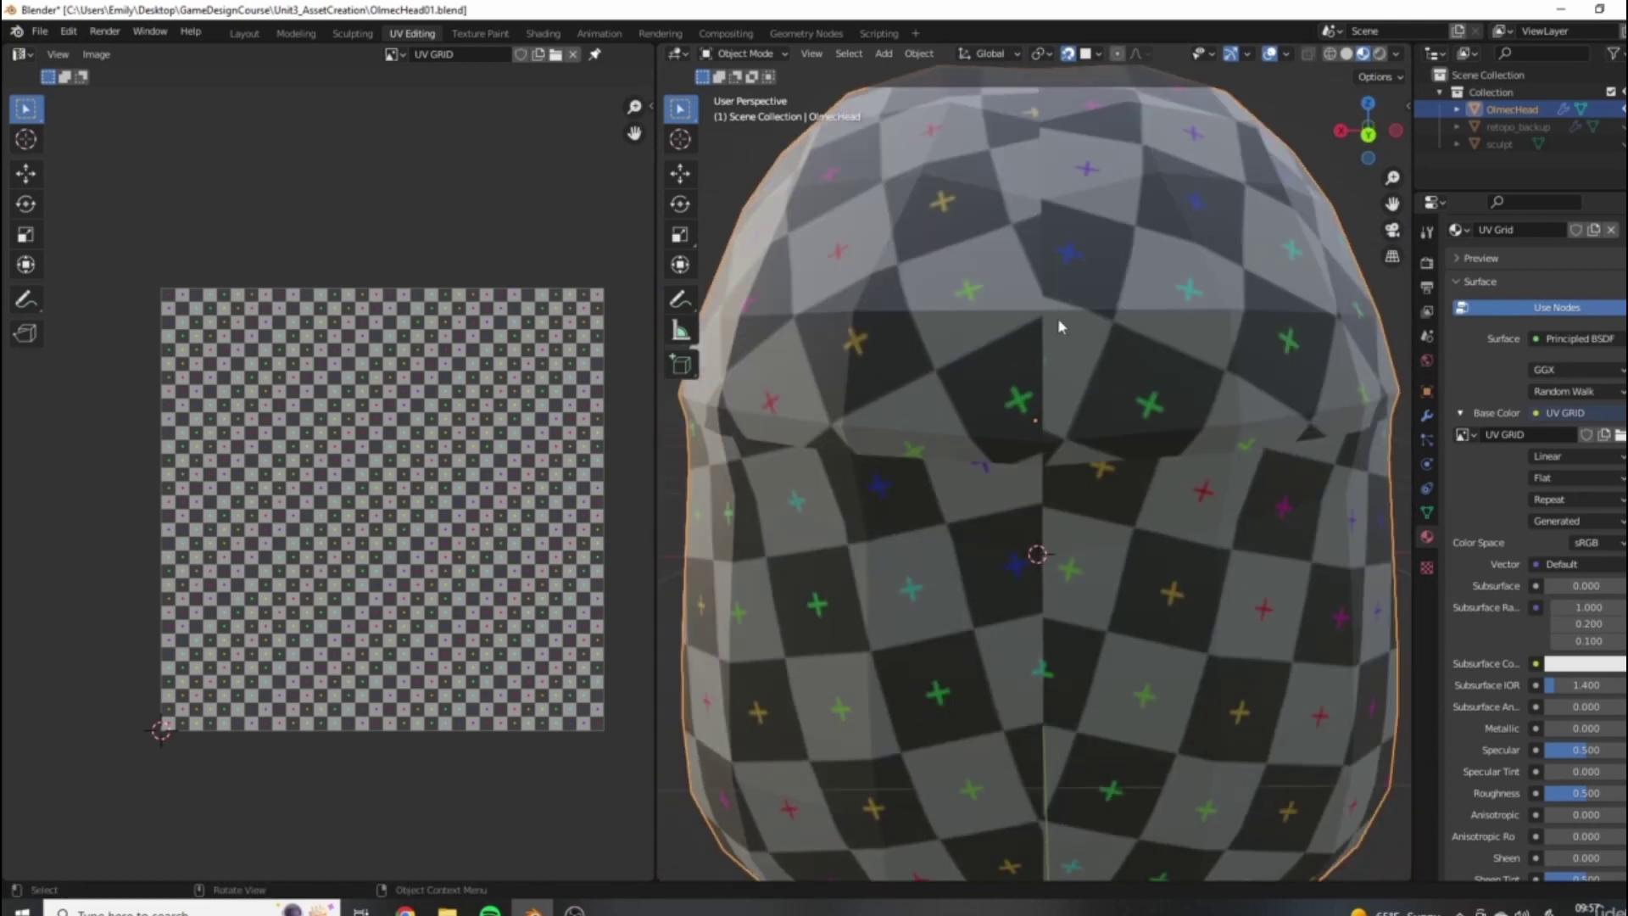
scroll(1037, 594, down, 4)
middle_drag(1037, 602, 1092, 502)
Compare the seam layout in Edit Mode with the checker texture in Object Mode, ending in Object Mode.
key(Tab)
middle_drag(1134, 581, 1103, 634)
key(Tab)
scroll(1104, 634, down, 2)
middle_drag(1016, 574, 1097, 495)
key(Tab)
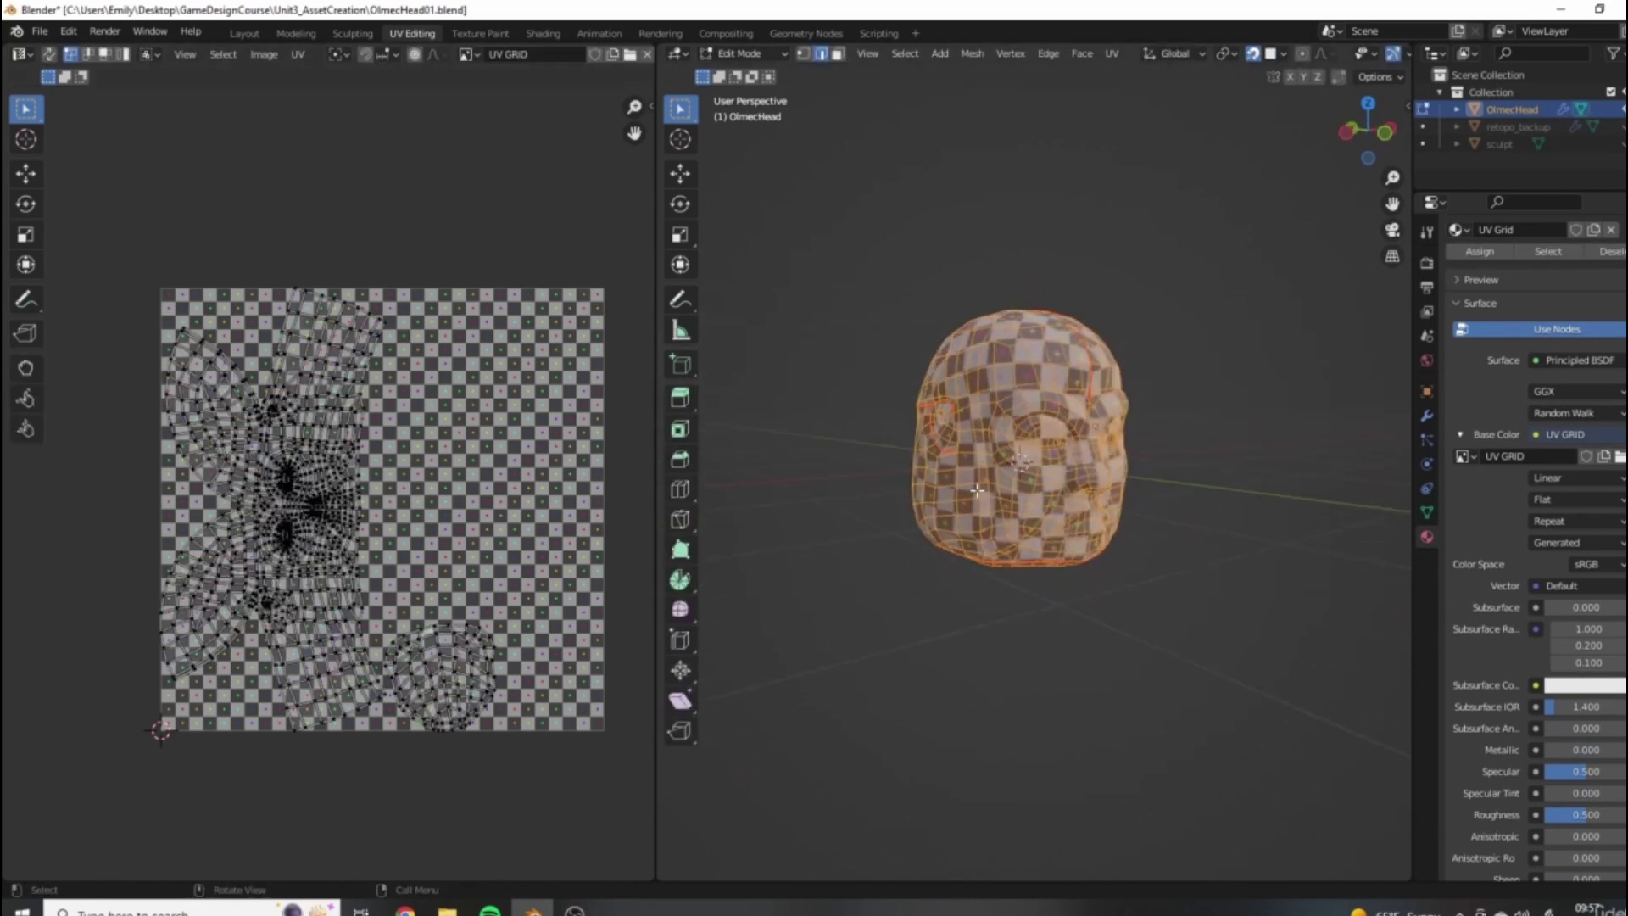
middle_drag(976, 490, 1059, 457)
key(Tab)
scroll(1058, 458, up, 2)
middle_drag(1014, 684, 1040, 637)
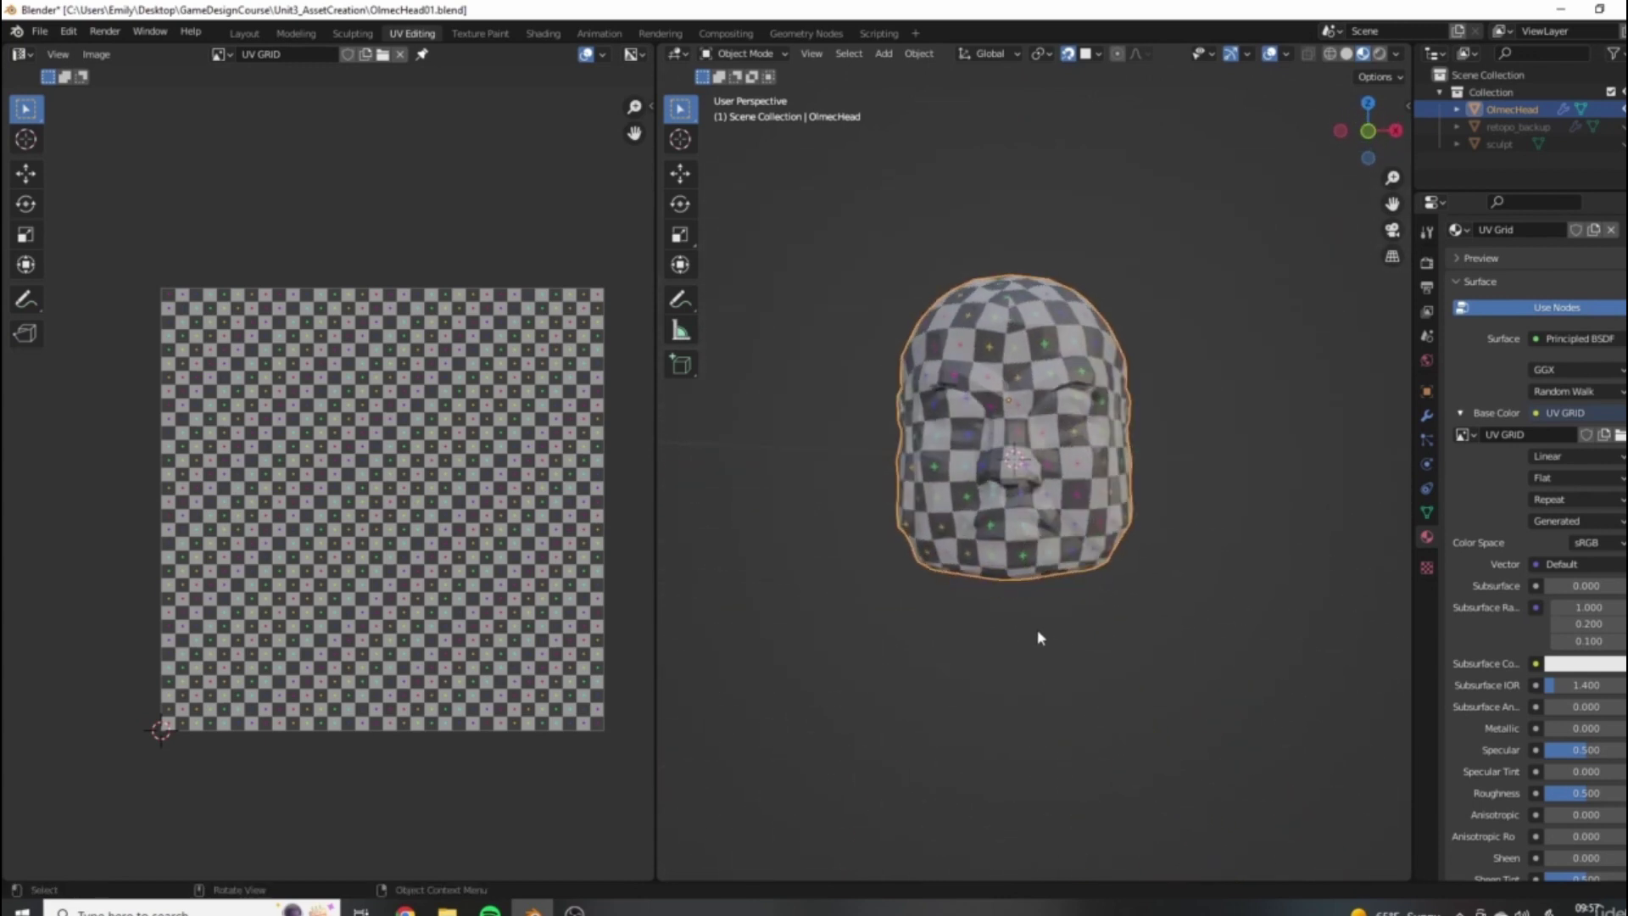
Inspect the UV grid texture all around the head for stretching and visible seams, covering the back, both sides and the face.
middle_drag(1153, 541, 1098, 505)
scroll(1098, 505, up, 3)
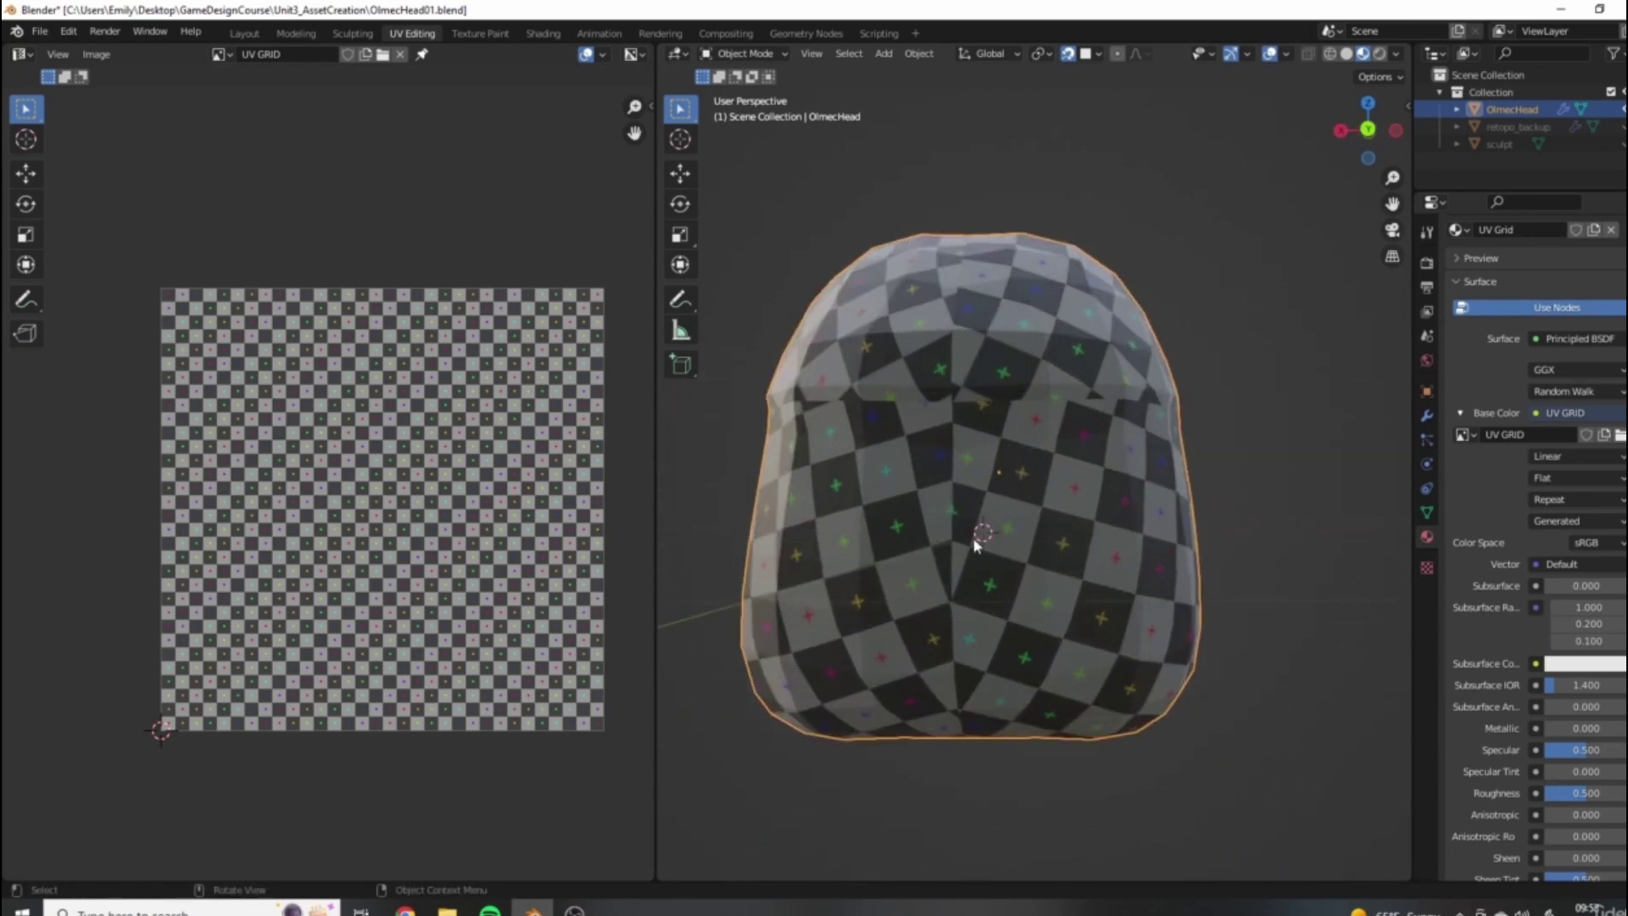
scroll(1024, 629, down, 3)
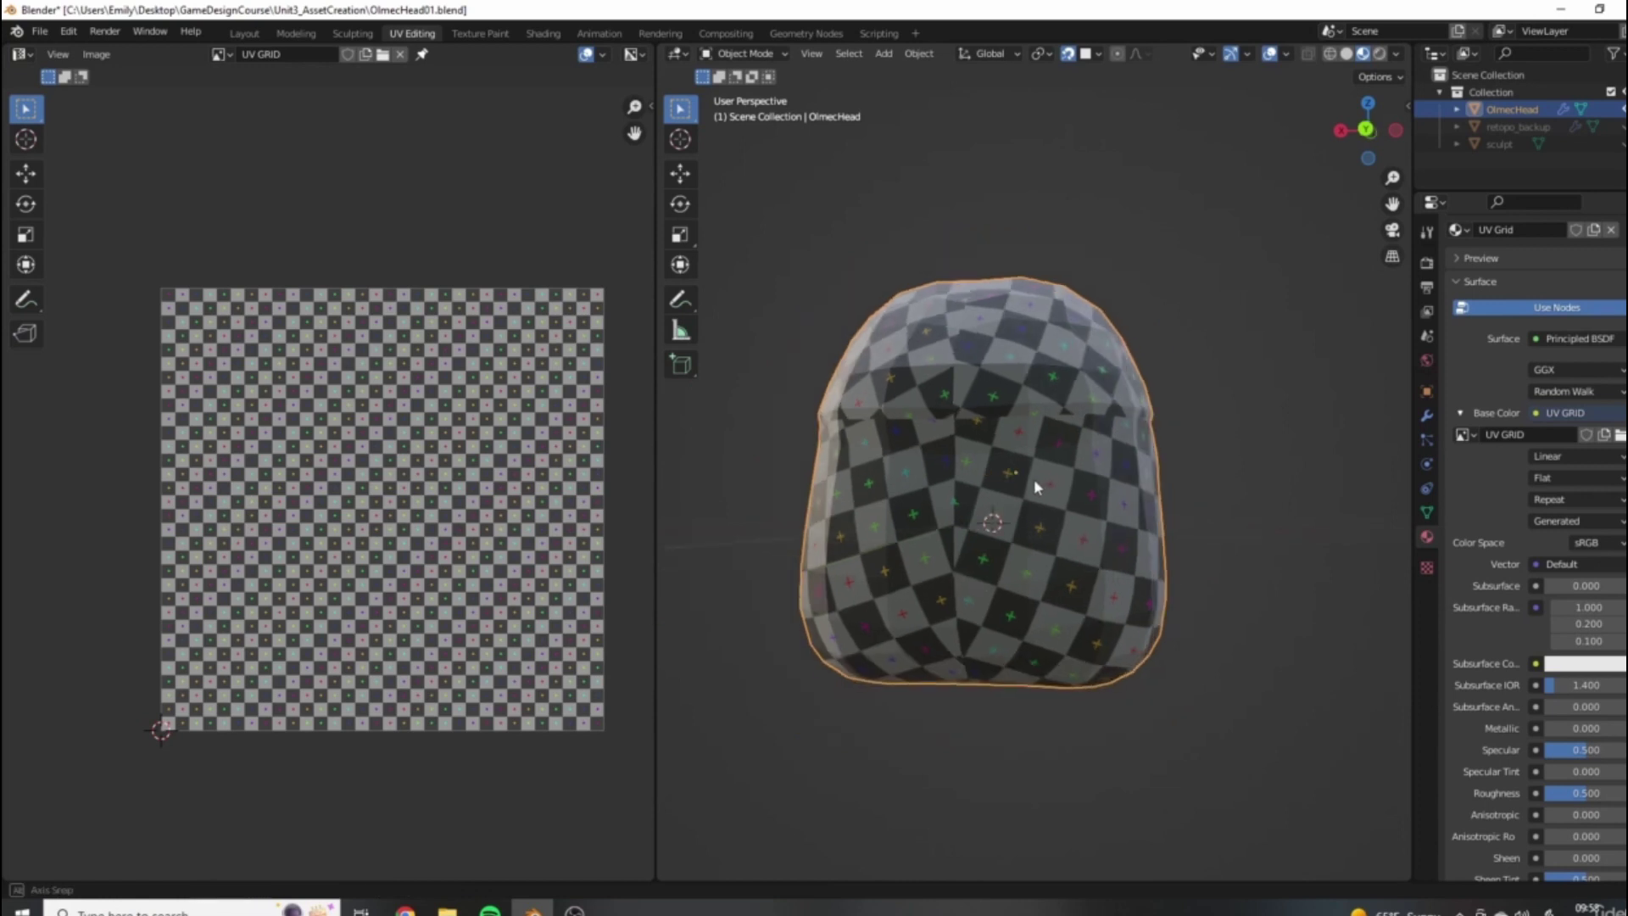
middle_drag(1059, 487, 1058, 298)
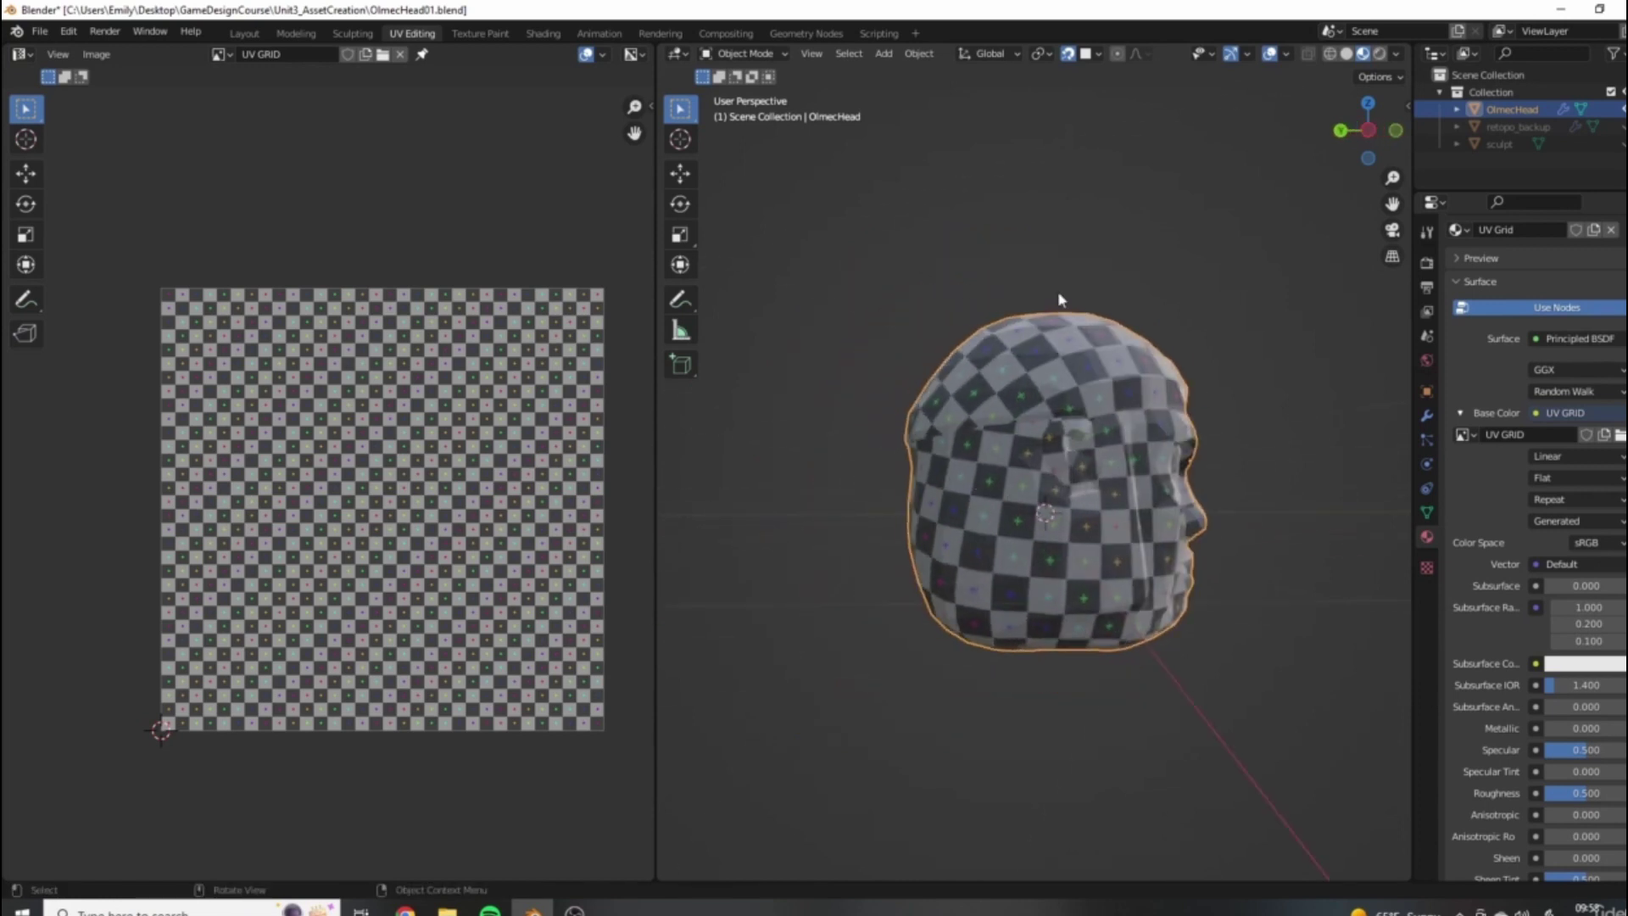
middle_drag(1149, 447, 1198, 461)
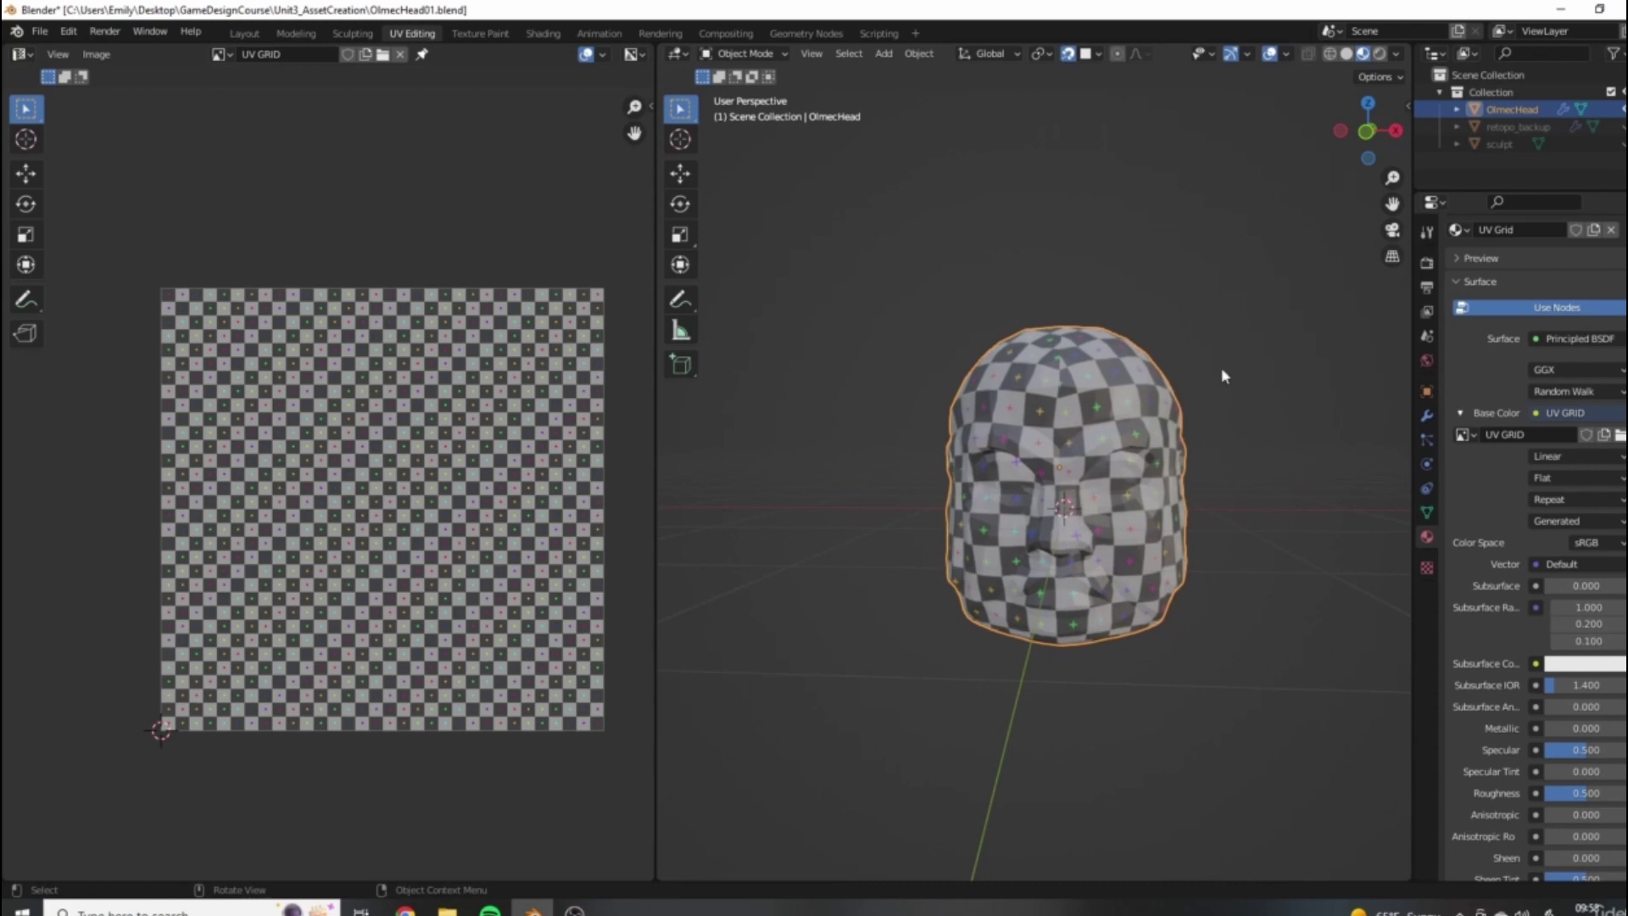
middle_drag(1199, 410, 1213, 509)
scroll(1075, 296, up, 3)
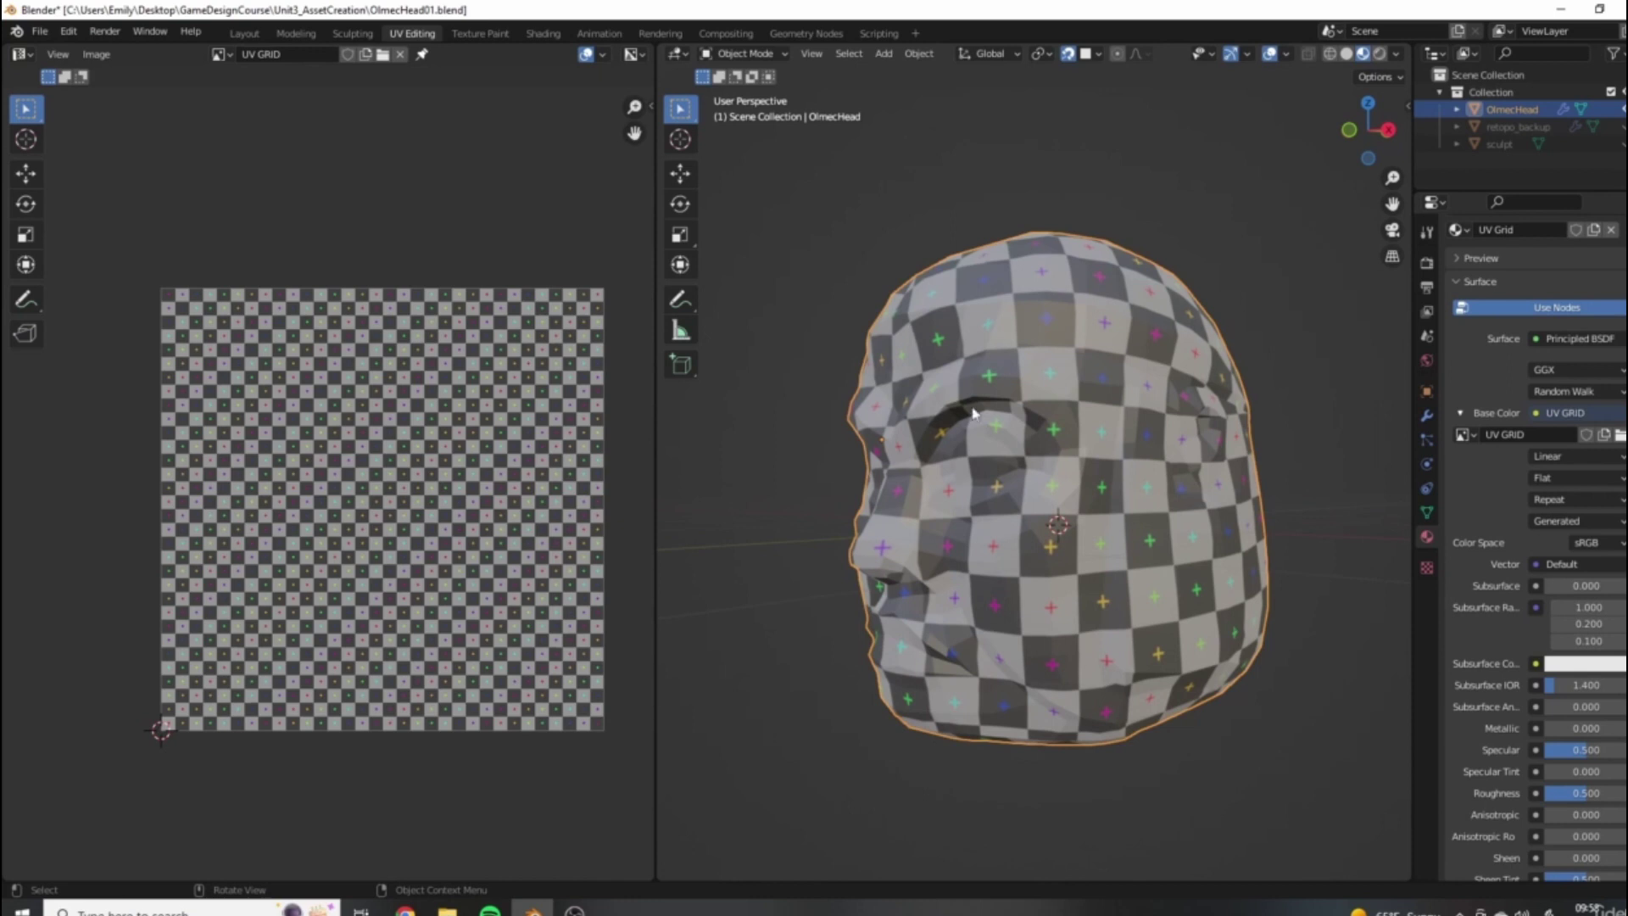
middle_drag(973, 413, 1070, 474)
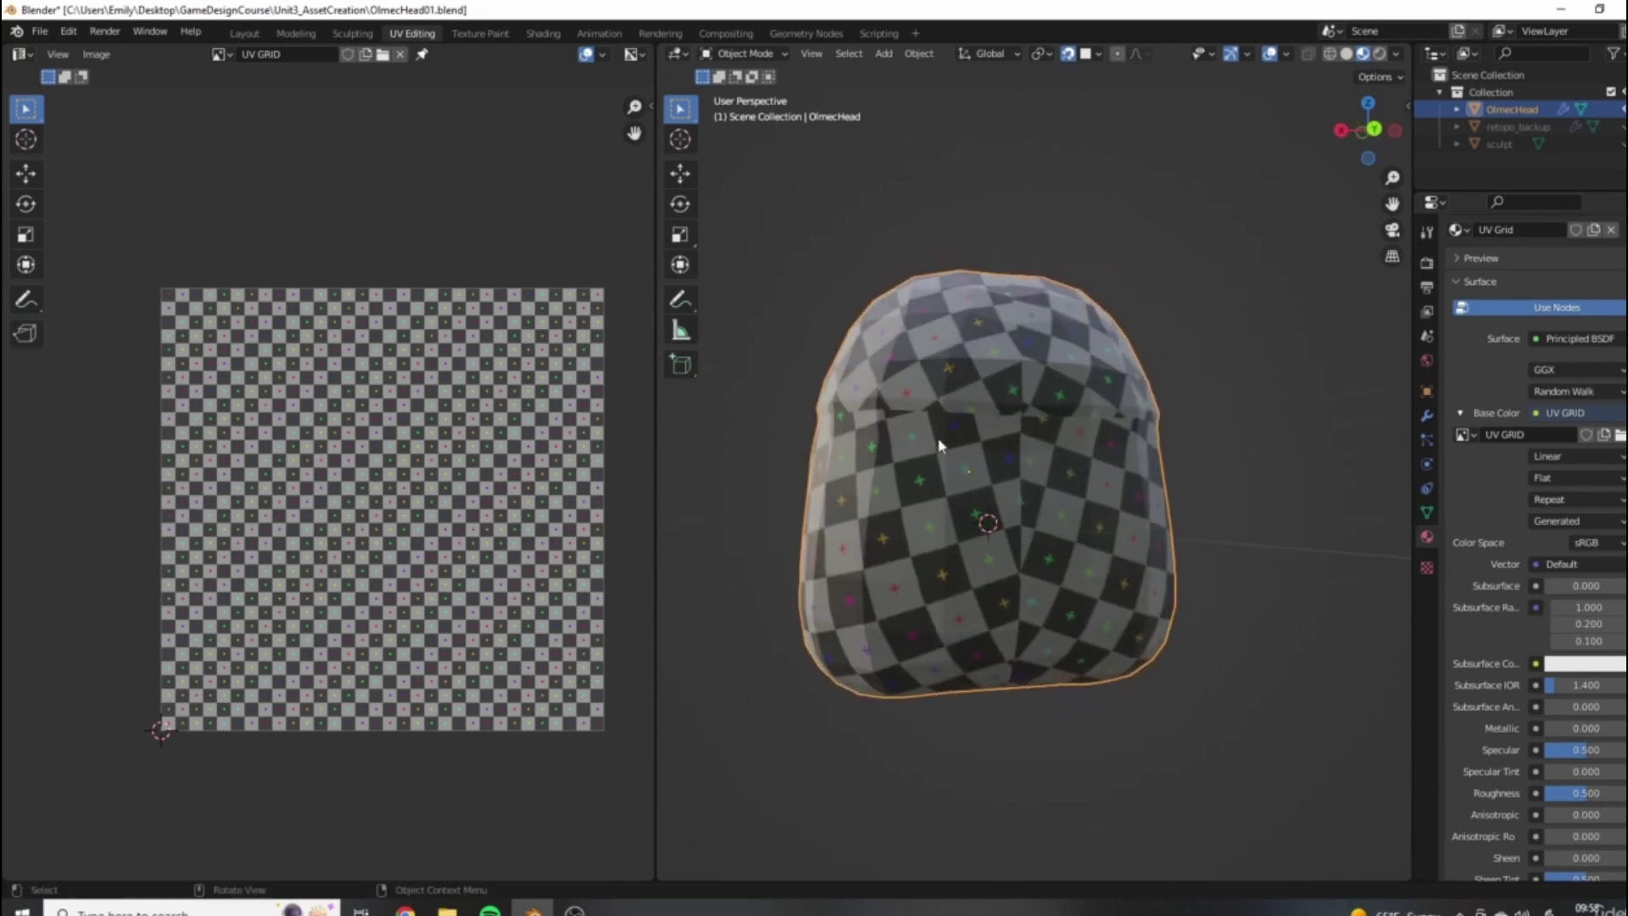
scroll(1043, 568, down, 3)
scroll(1058, 554, up, 3)
middle_drag(1056, 543, 1170, 580)
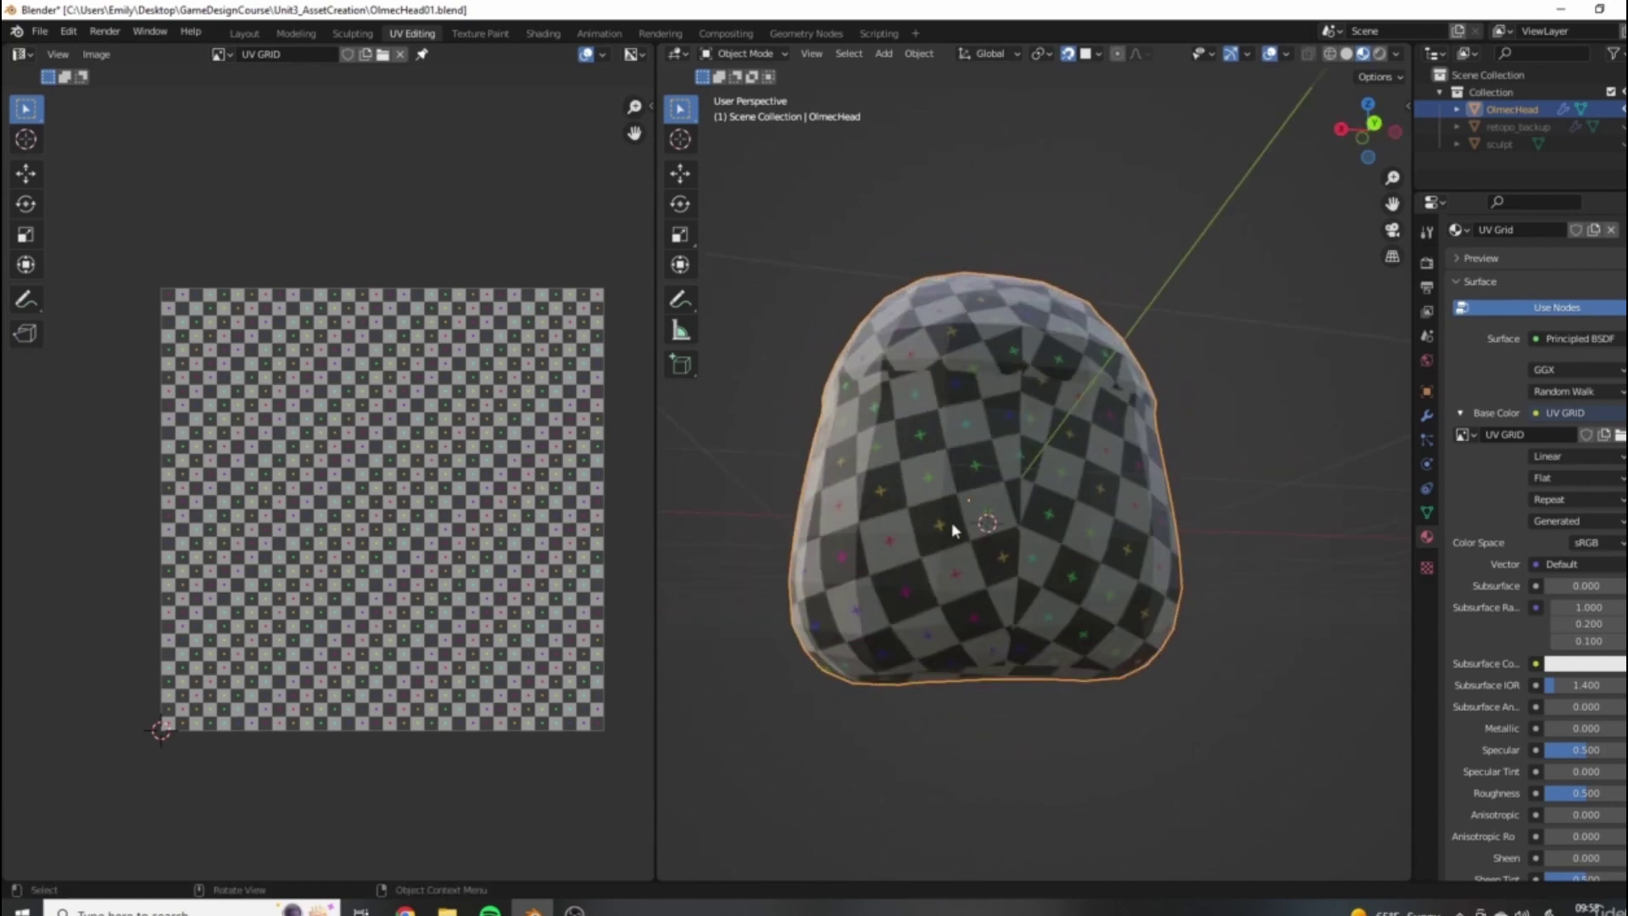
middle_drag(951, 522, 1134, 566)
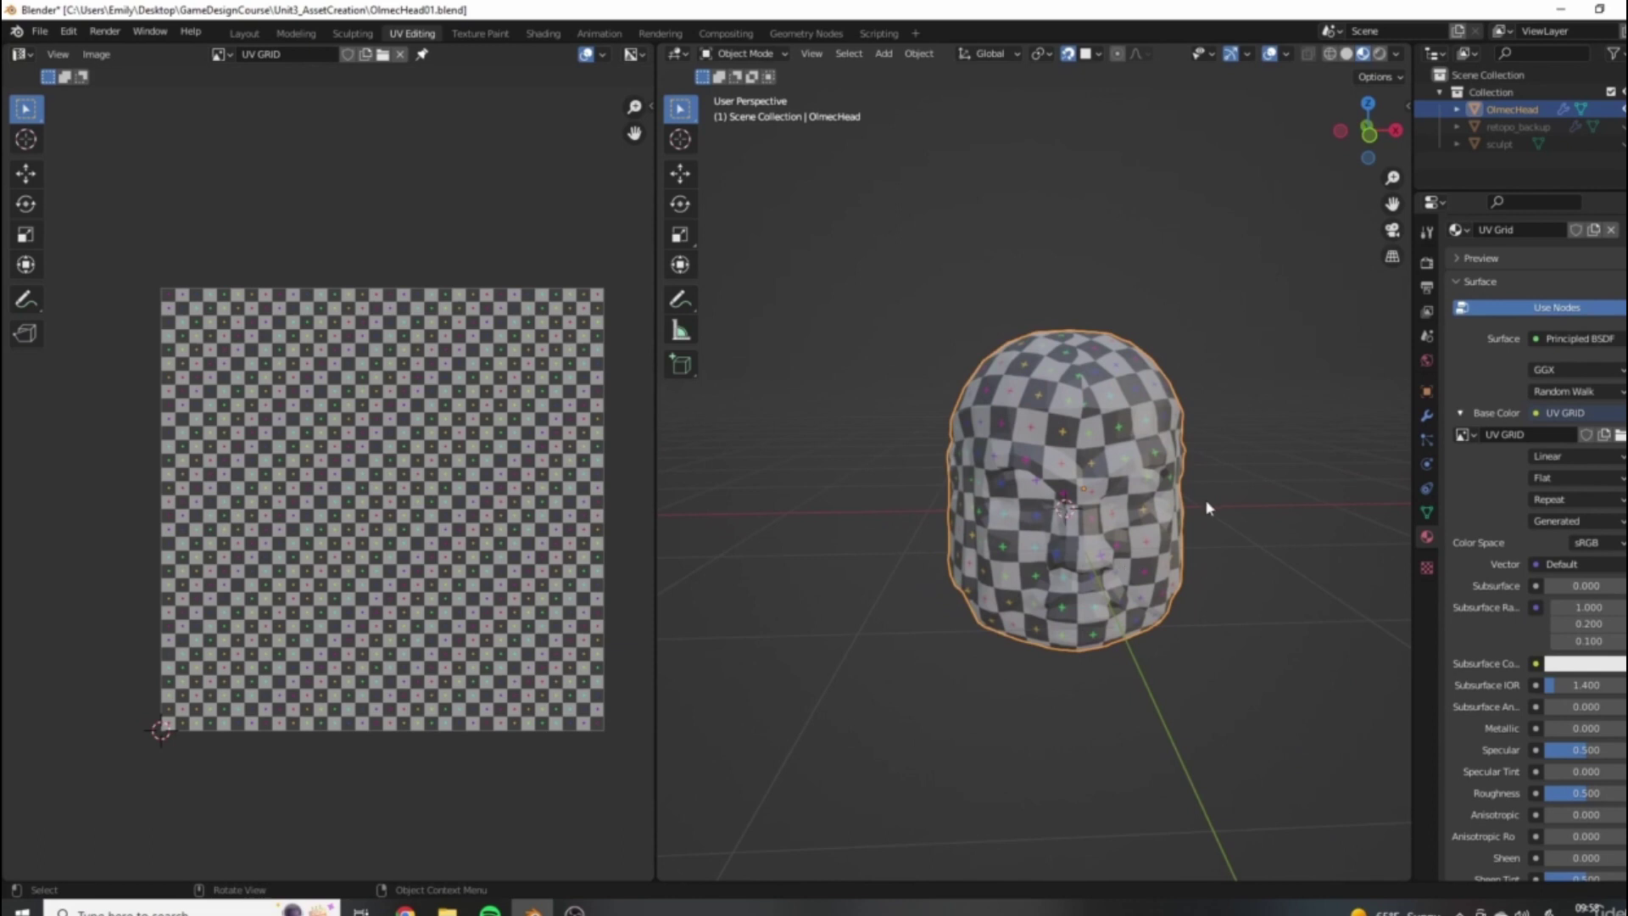
middle_drag(1136, 497, 1197, 515)
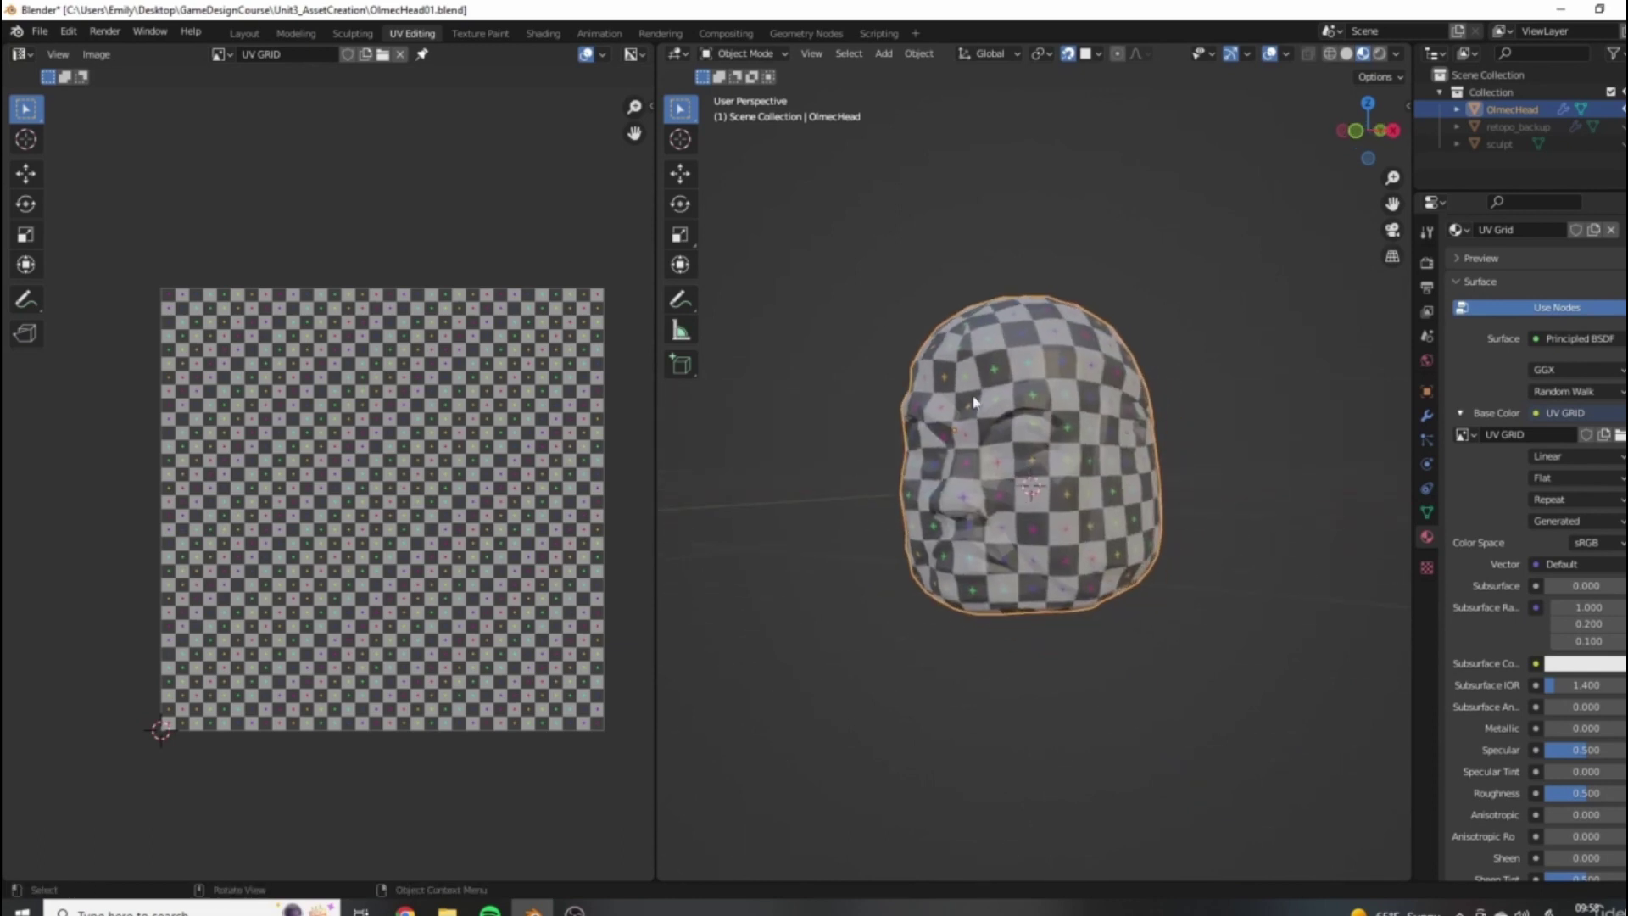
scroll(1119, 517, up, 3)
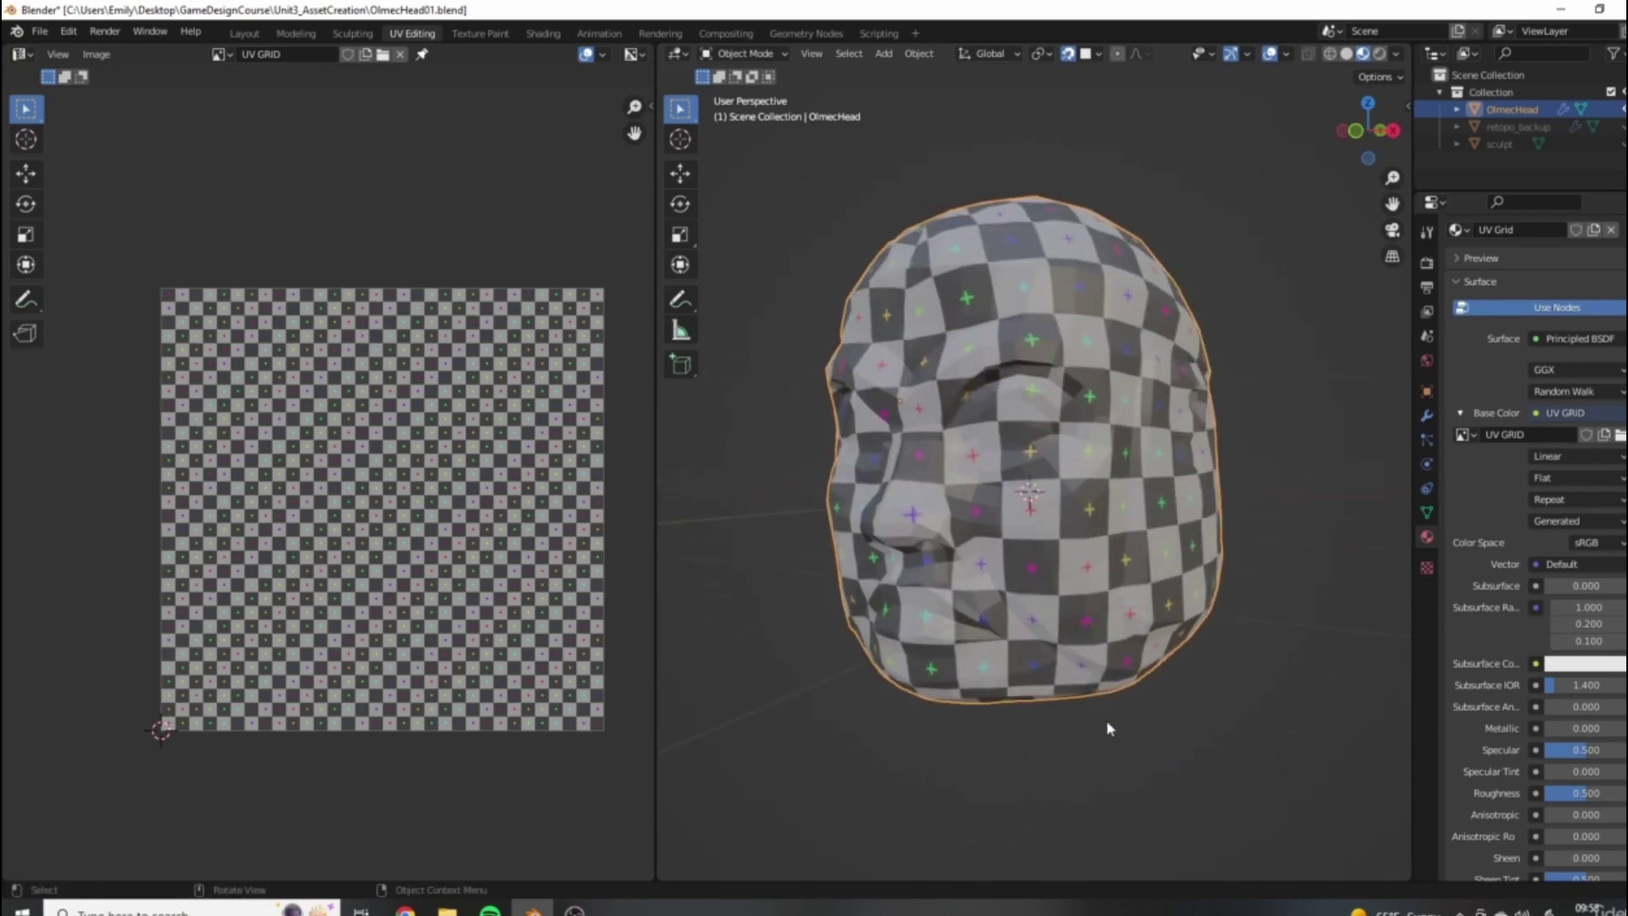
scroll(1081, 471, down, 2)
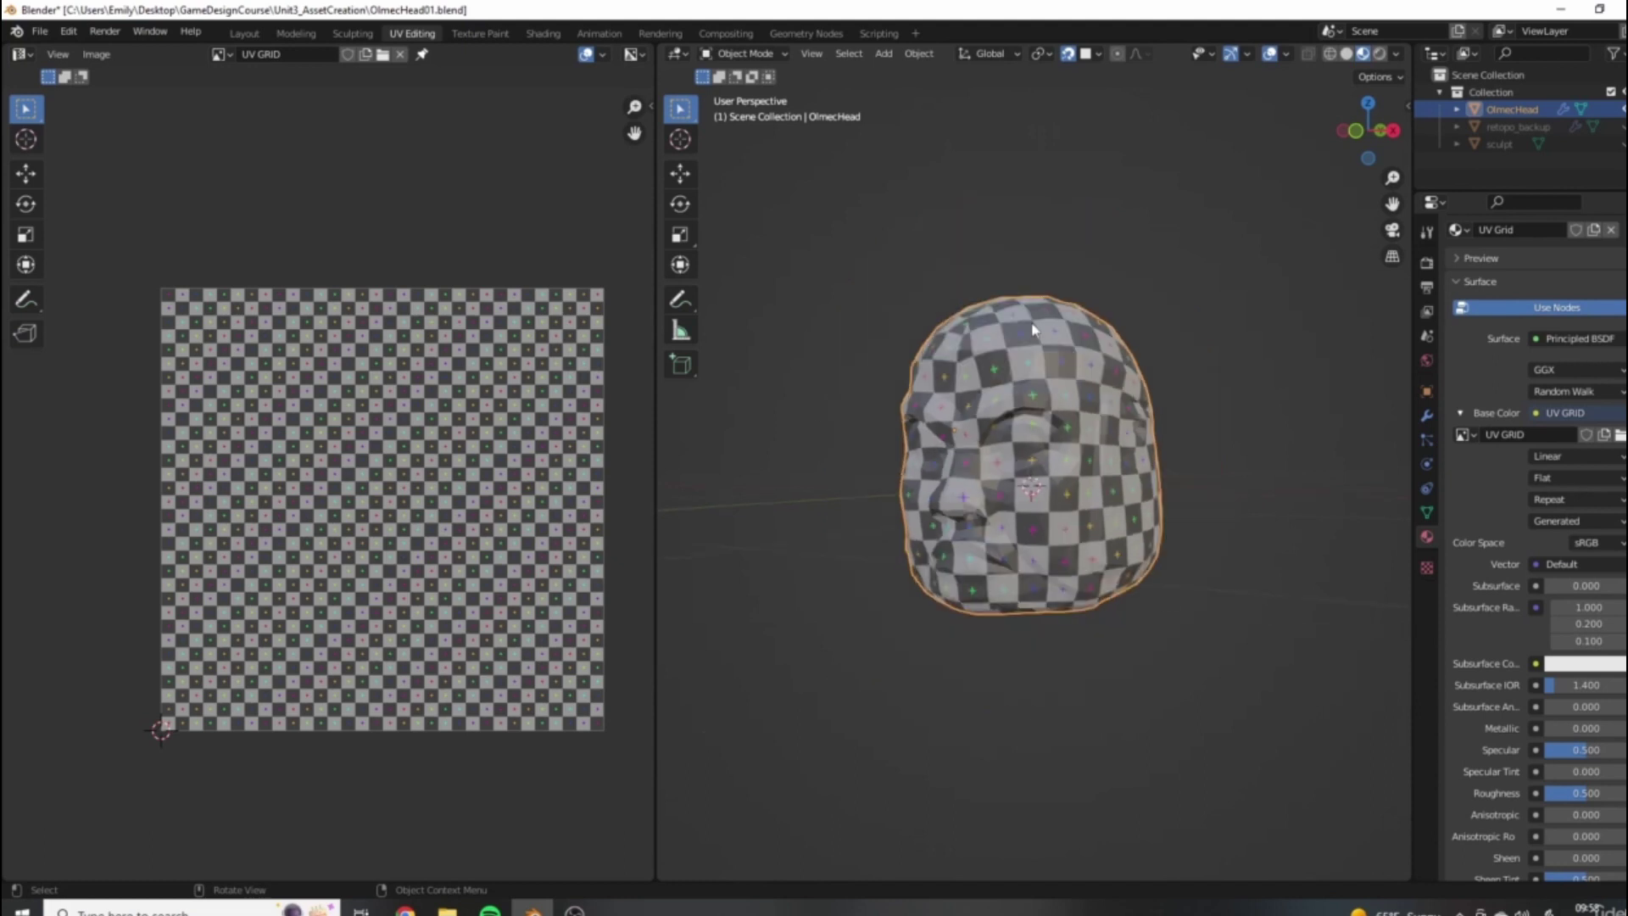
middle_drag(1163, 454, 1050, 461)
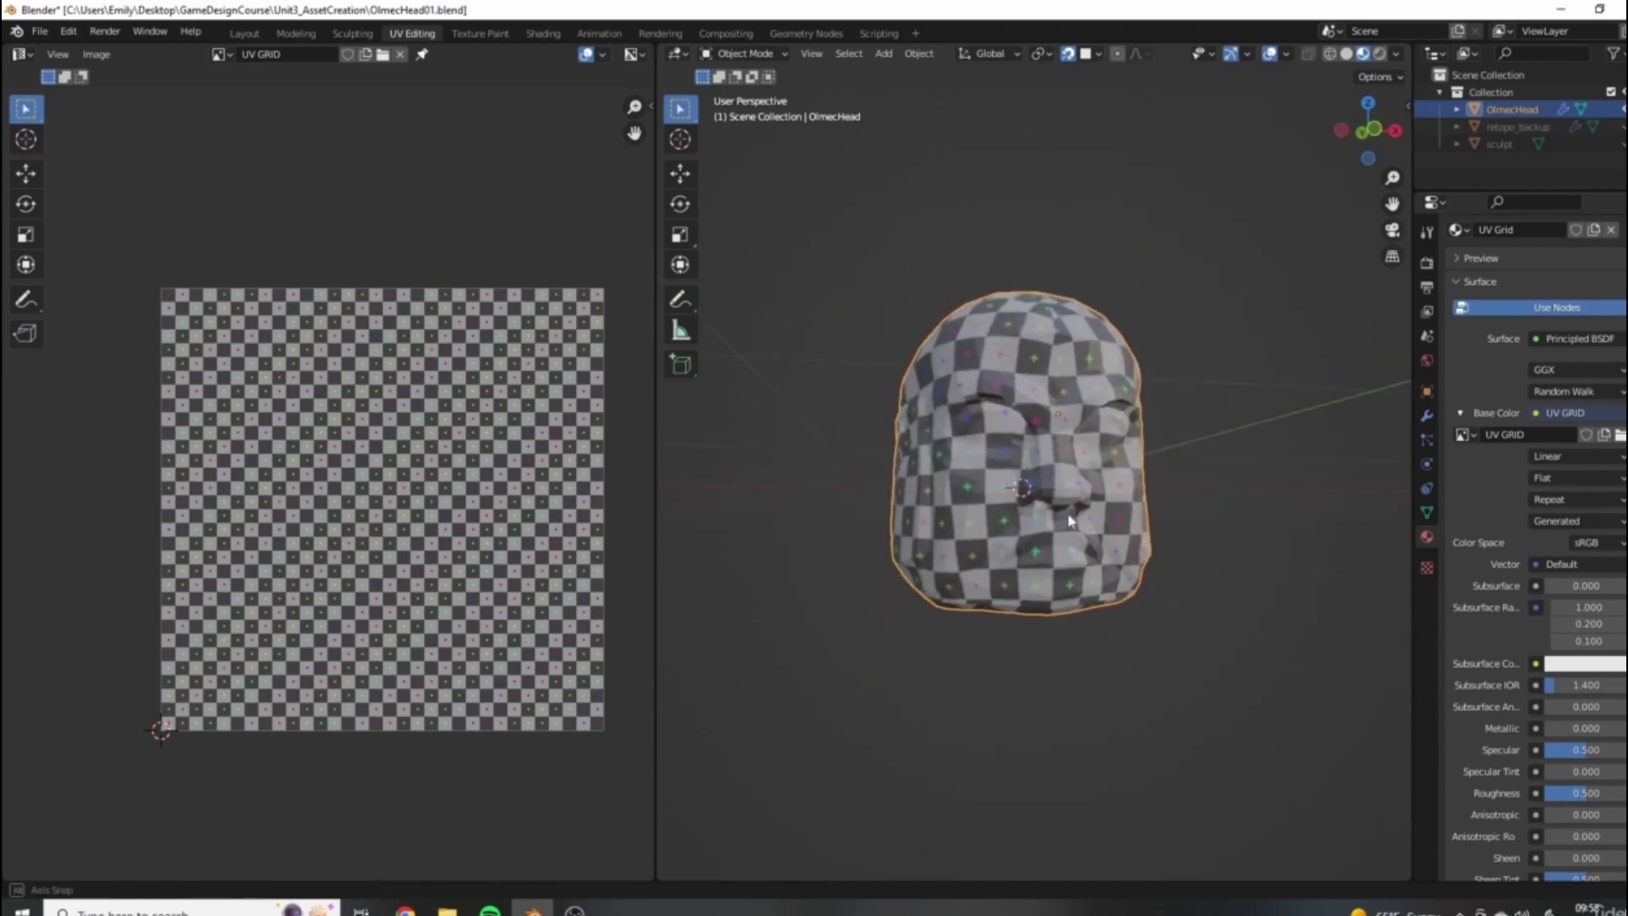